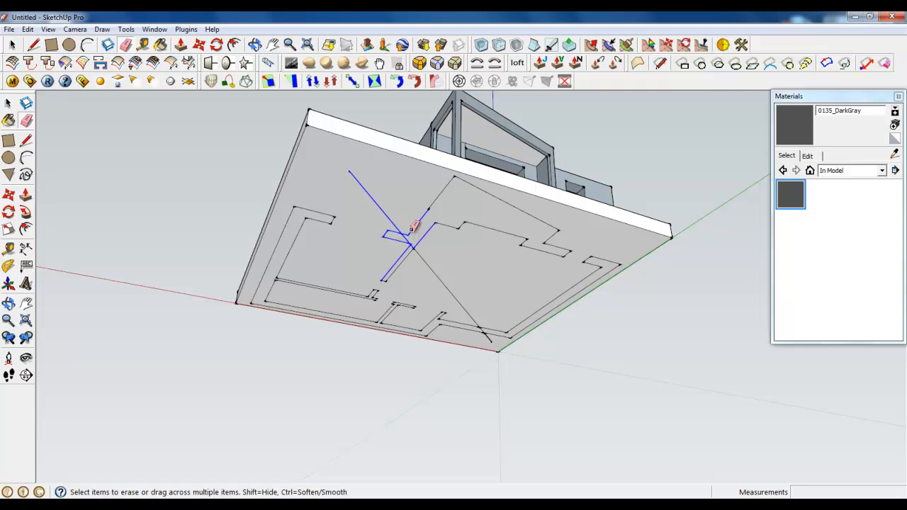
Erase the leftover diagonal lines and the wall outlines along the red-axis side on the underside of the floor slab.
left_click_drag(374, 292, 354, 258)
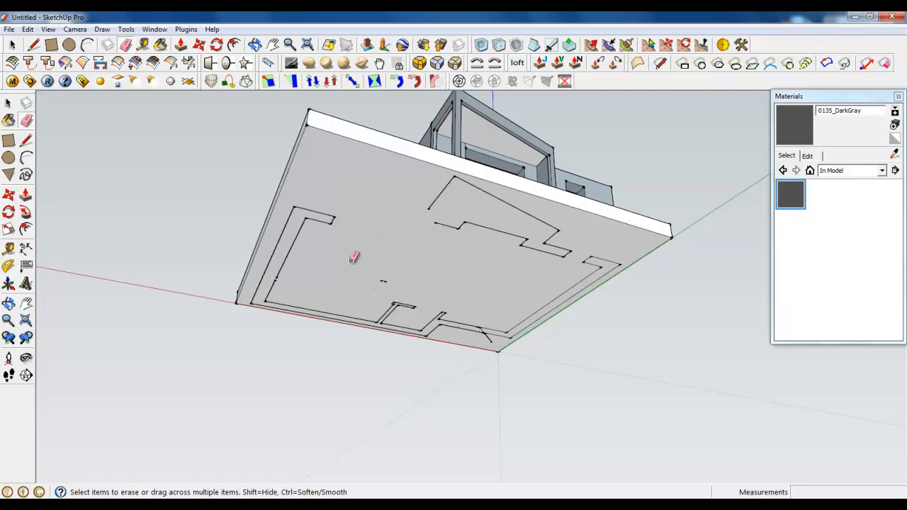
left_click_drag(328, 219, 300, 203)
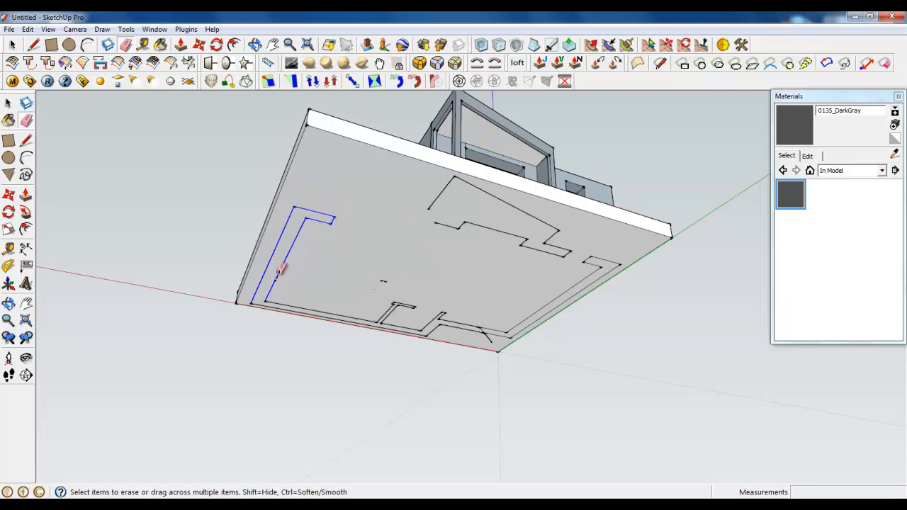
mouse_move(281, 268)
left_mouse_down()
mouse_move(279, 306)
mouse_move(296, 300)
left_mouse_up()
left_click_drag(367, 294, 408, 319)
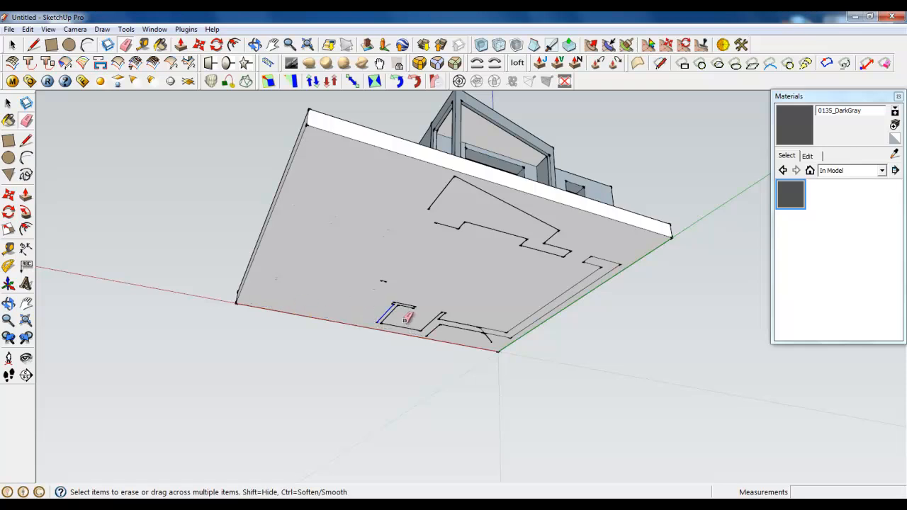
left_click_drag(383, 276, 397, 320)
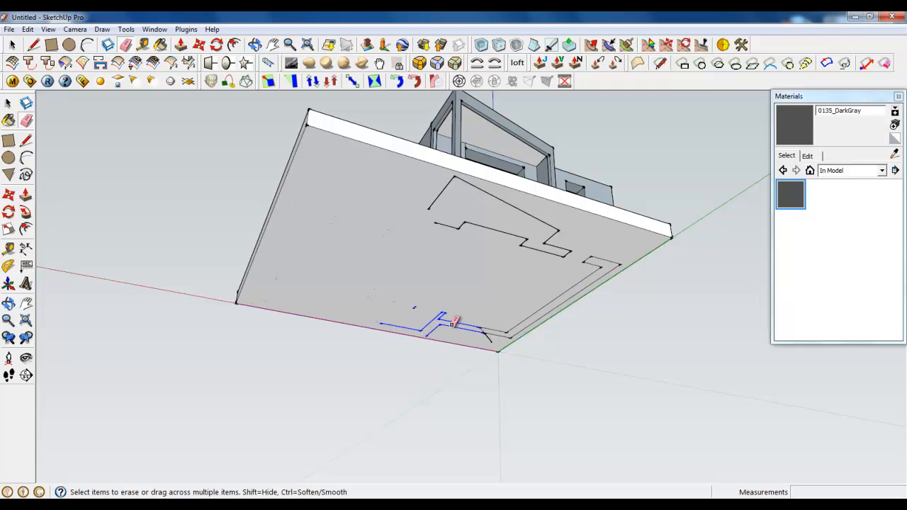
left_click_drag(489, 330, 521, 319)
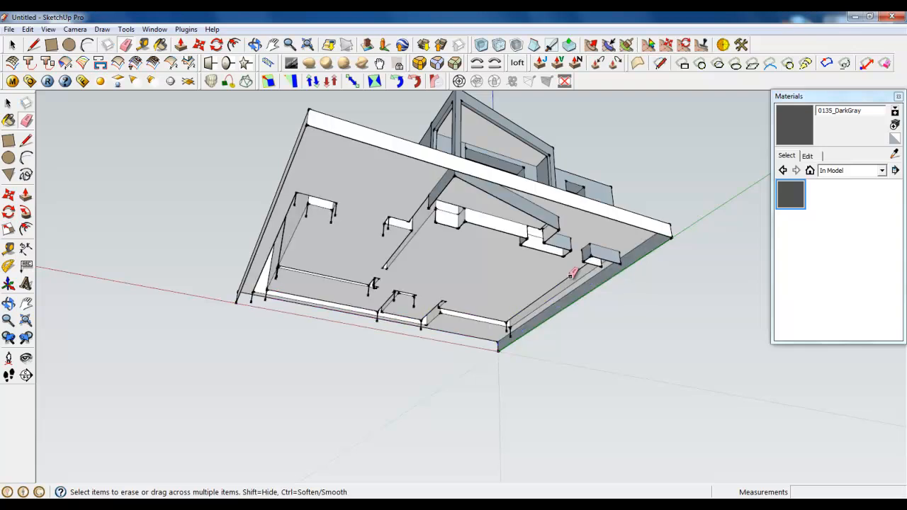
Erase the remaining wall outlines on the slab's underside, including the angled bay outline and the strip along the green axis.
scroll(546, 301, "up", 3)
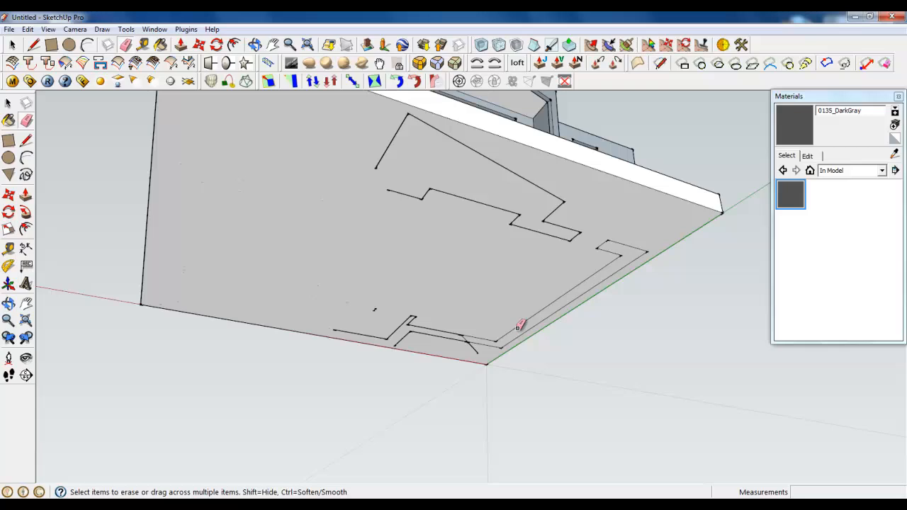
mouse_move(522, 320)
left_mouse_down()
mouse_move(461, 331)
mouse_move(417, 314)
mouse_move(376, 334)
left_mouse_up()
left_click_drag(397, 198, 392, 137)
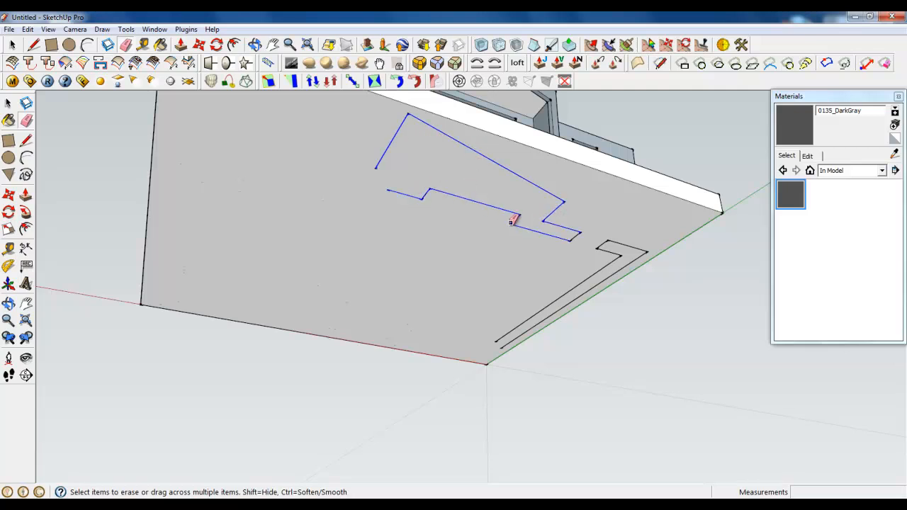
left_click_drag(574, 236, 599, 247)
left_click_drag(603, 248, 630, 262)
Hide the ceiling slab group covering the top of the house walls.
mouse_move(391, 170)
middle_mouse_down()
mouse_move(458, 281)
mouse_move(489, 404)
middle_mouse_up()
key("space")
scroll(233, 188, "down", 2)
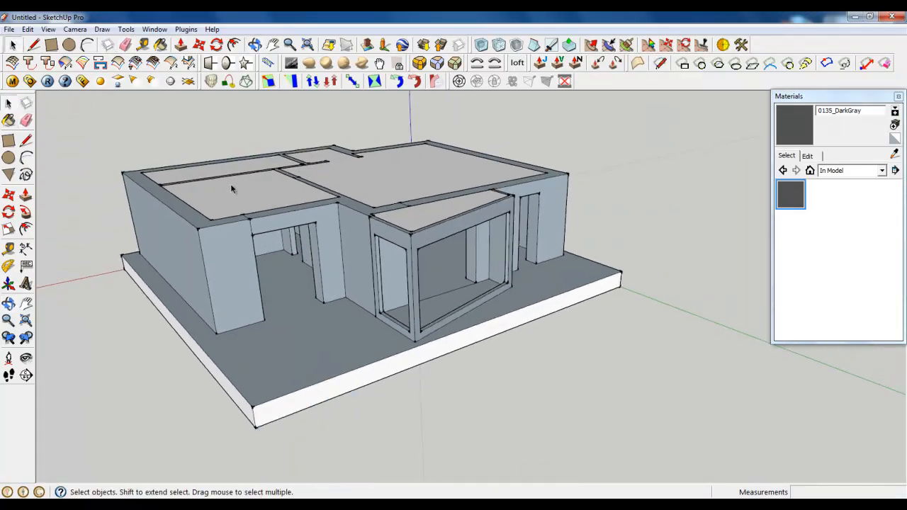
middle_click_drag(390, 223, 247, 265)
right_click(409, 144)
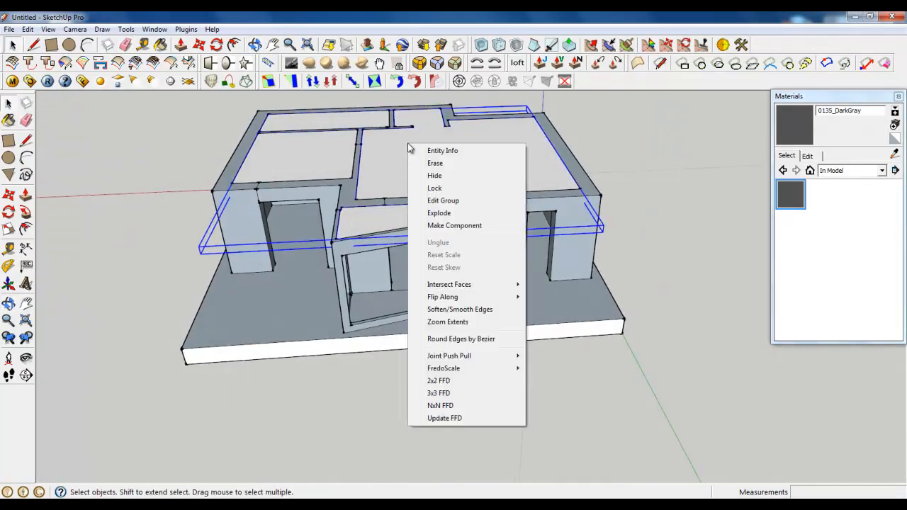
left_click(427, 182)
Examine the rooms, partition walls, and door and window openings inside the uncovered house.
scroll(526, 287, "down", 3)
middle_click_drag(526, 288, 289, 288)
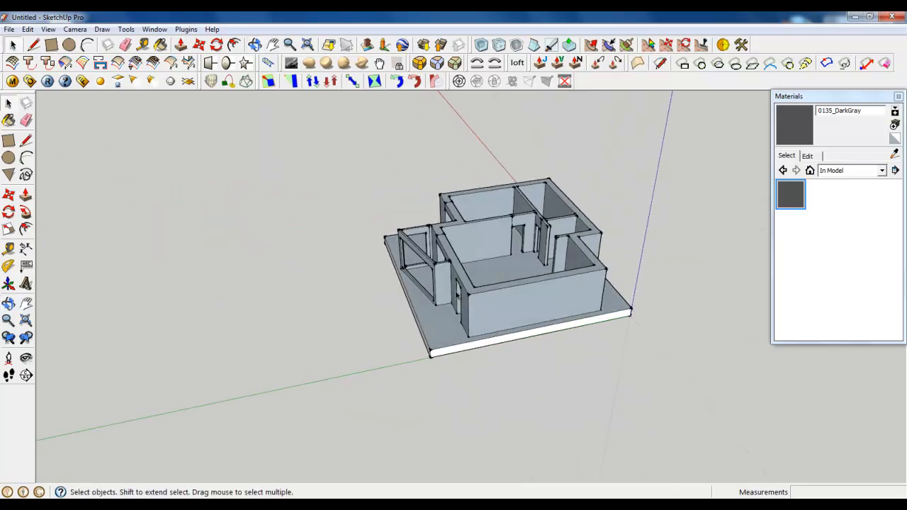
middle_click_drag(454, 290, 284, 303)
scroll(517, 251, "up", 4)
scroll(484, 243, "down", 2)
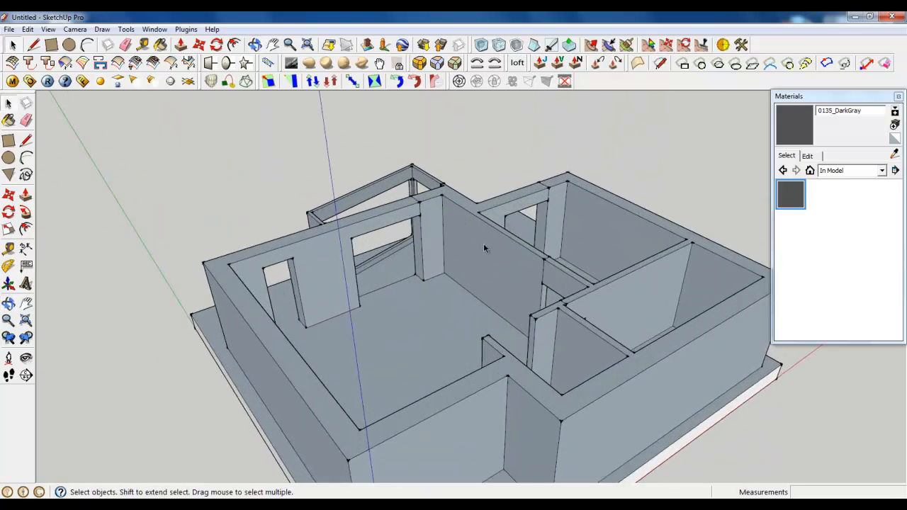
middle_click_drag(484, 243, 308, 218)
scroll(340, 183, "up", 4)
scroll(340, 178, "down", 3)
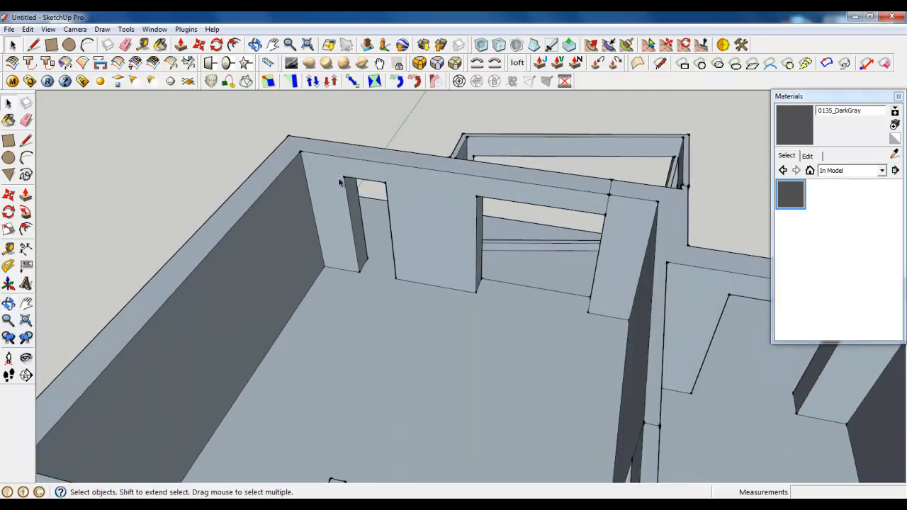
middle_click_drag(340, 178, 333, 206)
scroll(332, 197, "up", 4)
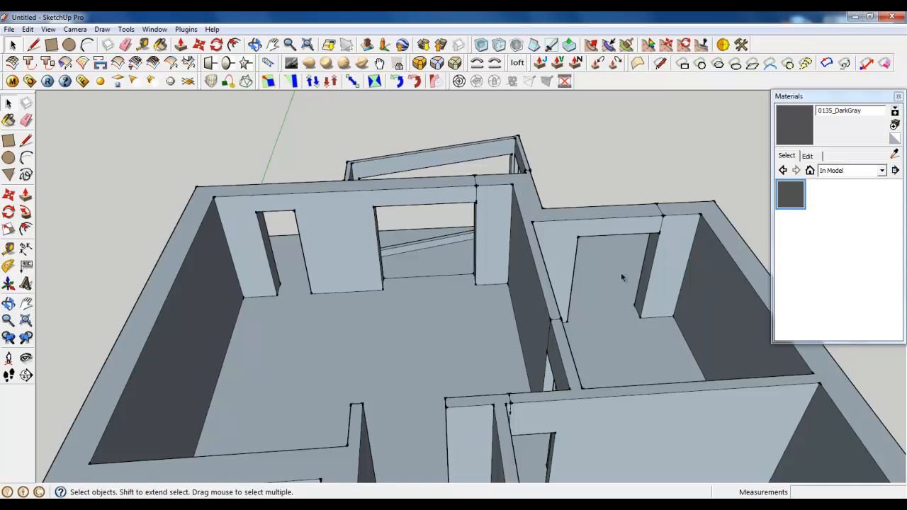
scroll(621, 272, "down", 3)
middle_click_drag(628, 268, 567, 248)
scroll(536, 238, "up", 3)
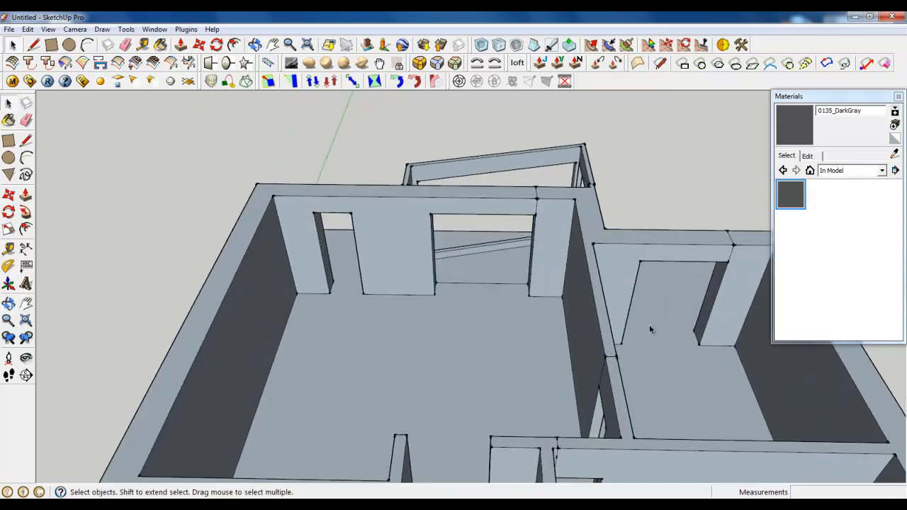
scroll(649, 326, "down", 2)
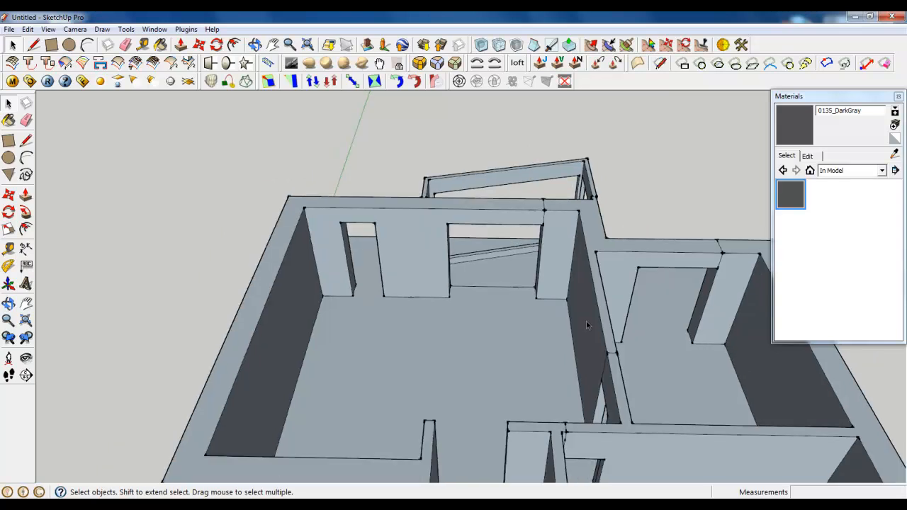
scroll(628, 328, "up", 2)
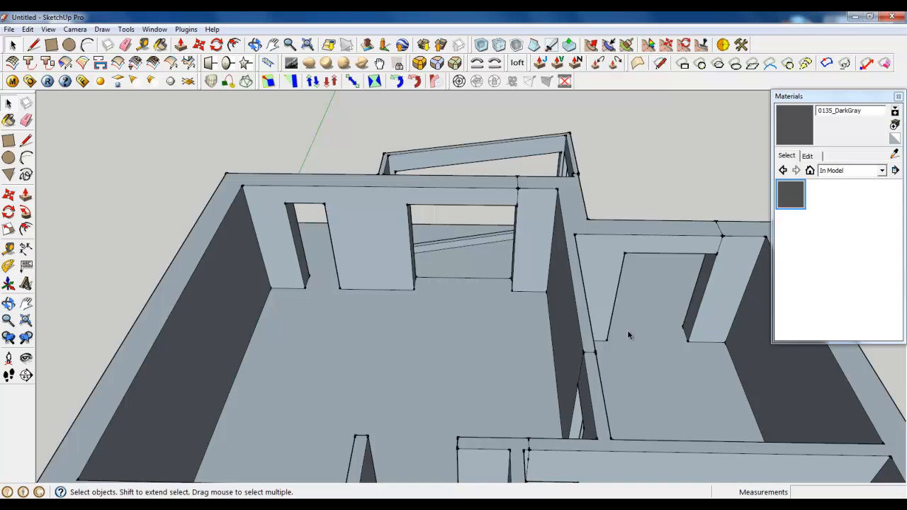
middle_click_drag(628, 335, 618, 310)
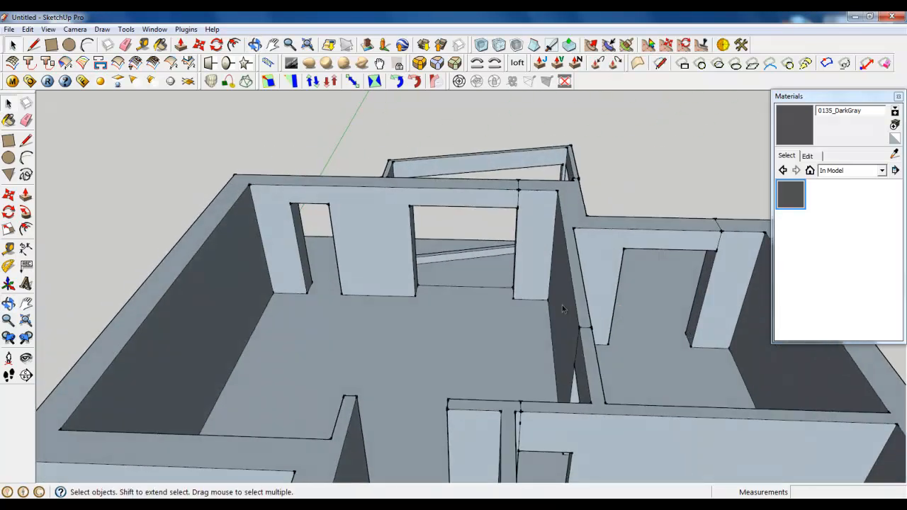
middle_click_drag(563, 308, 436, 292)
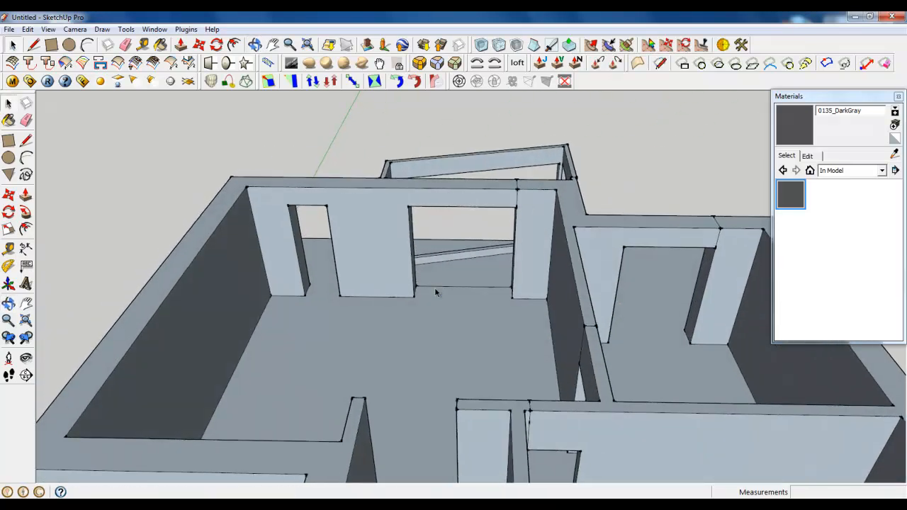
scroll(368, 290, "down", 3)
scroll(390, 293, "up", 3)
Examine the front facade with the projecting angled bay frame and the openings leading into the main room.
middle_click_drag(368, 289, 544, 328)
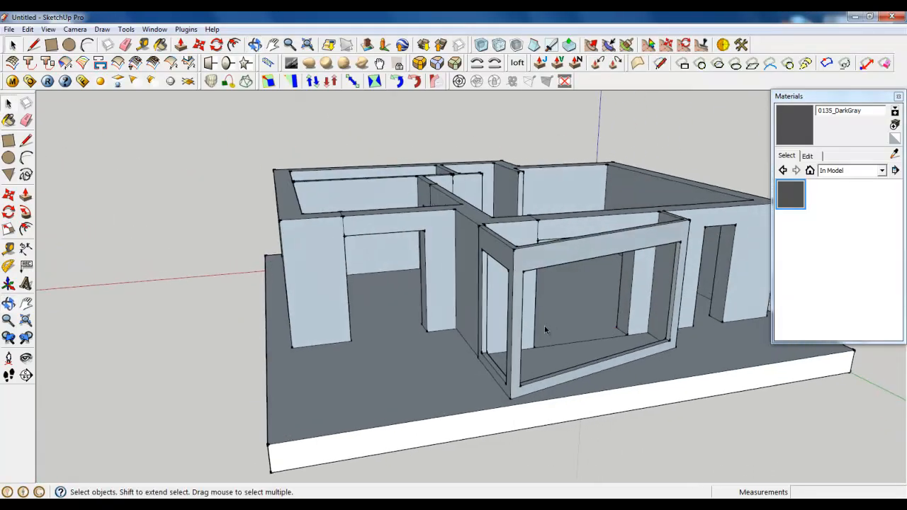
scroll(545, 329, "down", 4)
scroll(632, 325, "up", 4)
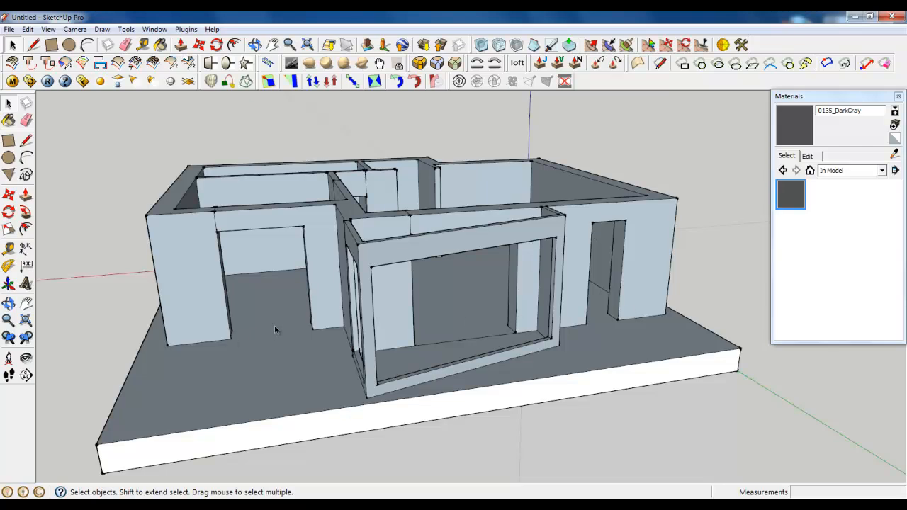
middle_click_drag(532, 256, 297, 298)
middle_click_drag(531, 305, 401, 355)
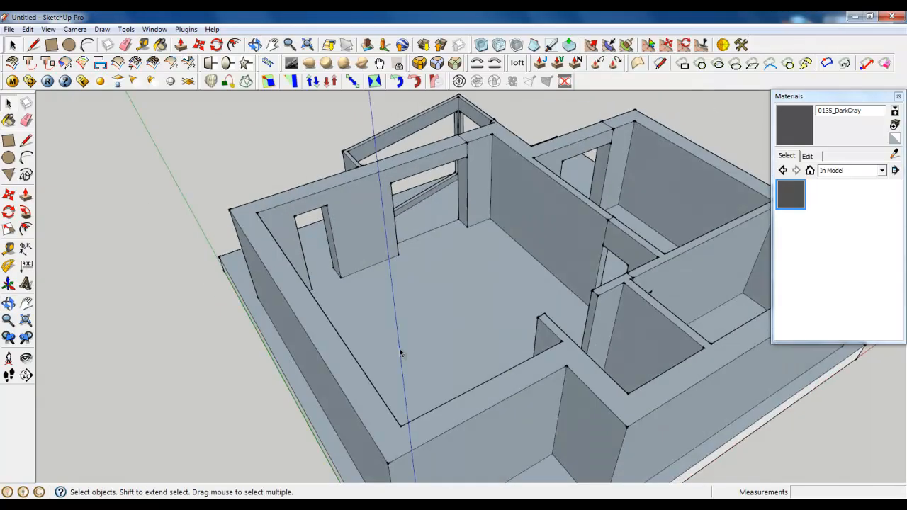
middle_click_drag(624, 259, 537, 264)
scroll(519, 184, "up", 3)
scroll(457, 204, "down", 3)
scroll(435, 204, "up", 2)
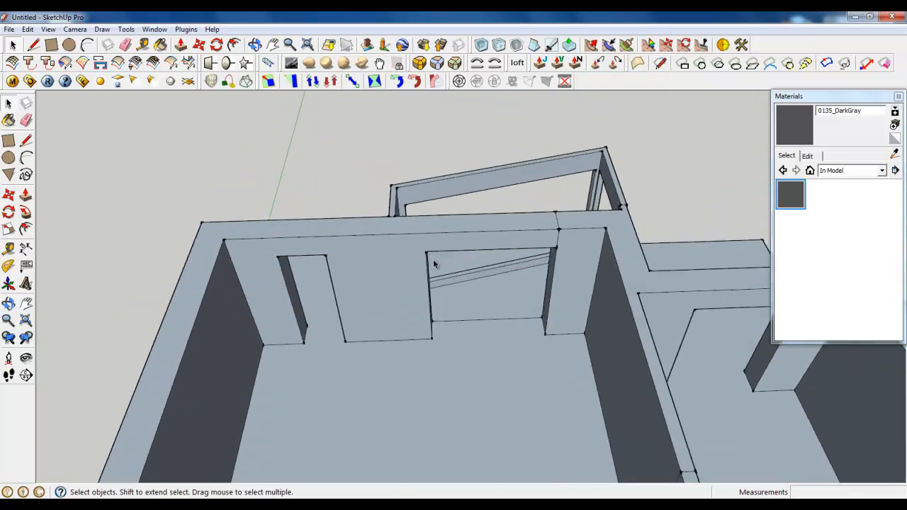
middle_click_drag(449, 247, 472, 231)
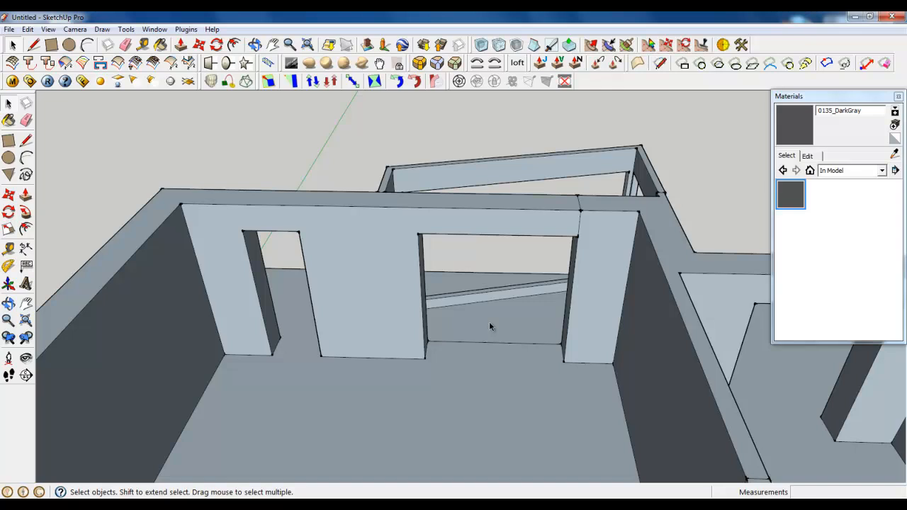
middle_click_drag(430, 306, 577, 230)
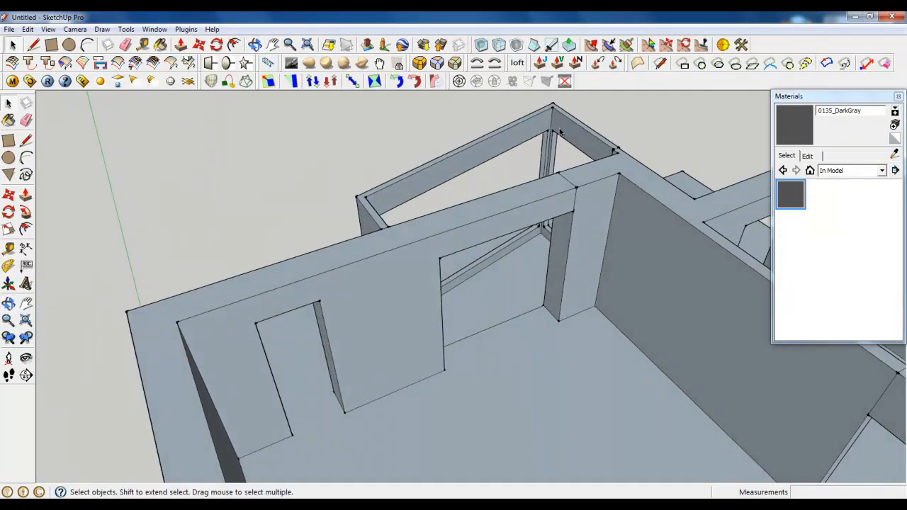
scroll(406, 199, "down", 3)
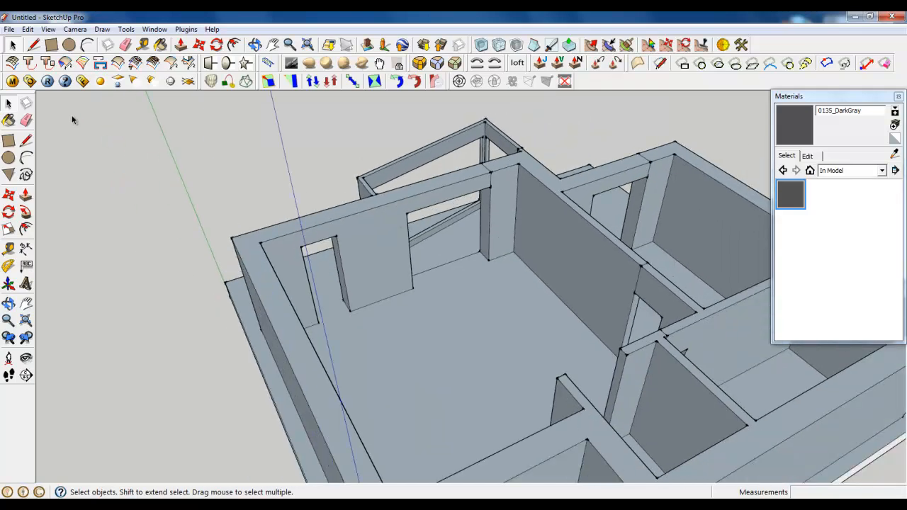
Draw a line across the floor of the main room's narrow door opening, joining the midpoints of both jamb base edges.
left_click(34, 44)
middle_click_drag(543, 348, 354, 314)
scroll(353, 284, "up", 4)
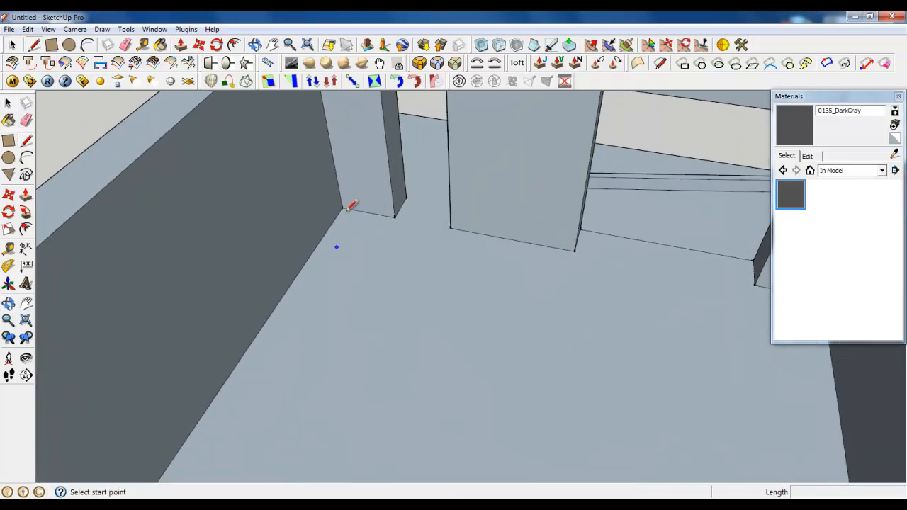
middle_click_drag(347, 208, 431, 238)
scroll(386, 246, "up", 3)
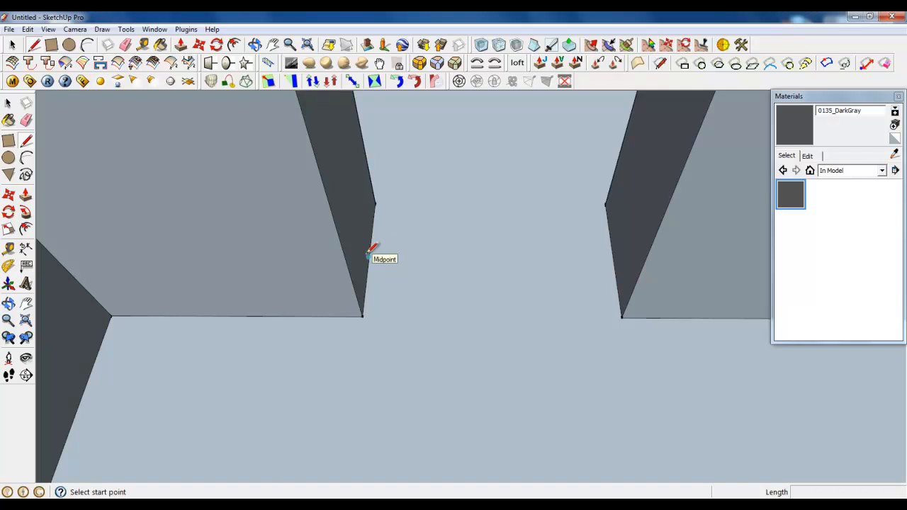
left_click(369, 256)
left_click(609, 257)
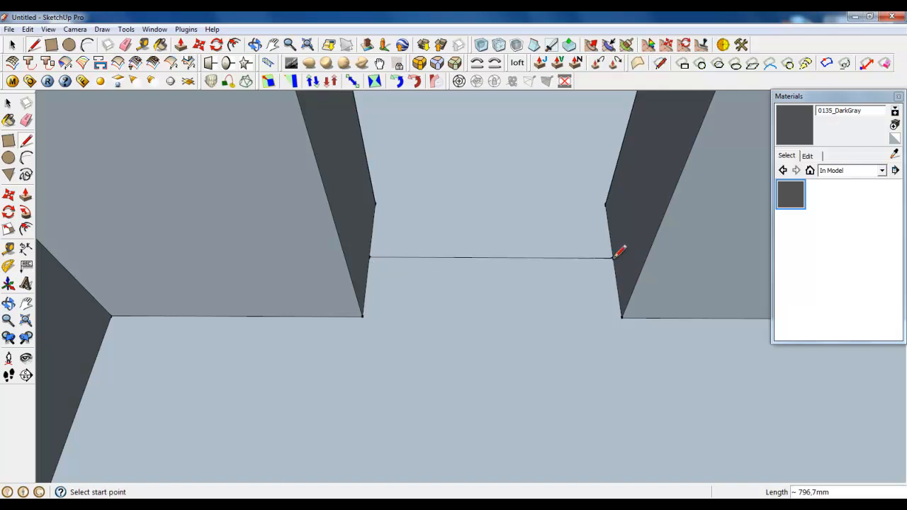
Draw a 60 mm line along the jamb's base edge from the end of the threshold line toward the outside.
scroll(608, 303, "up", 2)
left_click(597, 305)
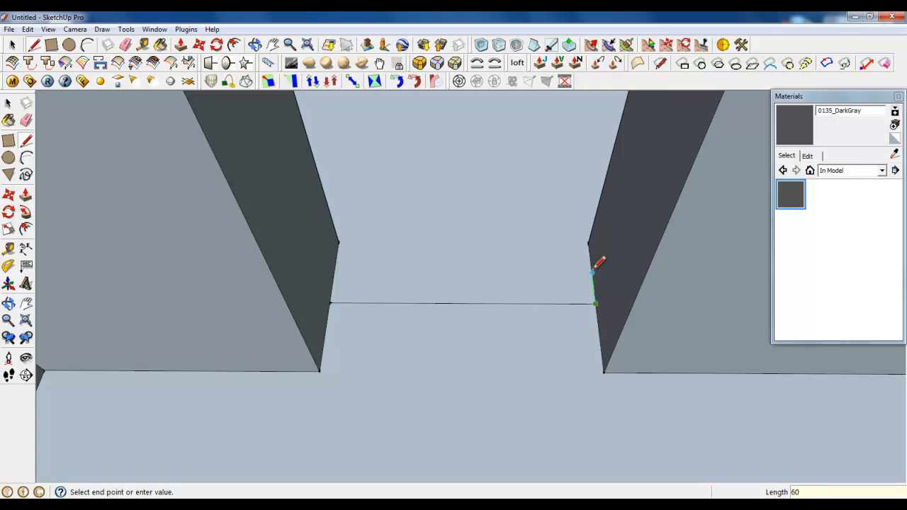
key("Return")
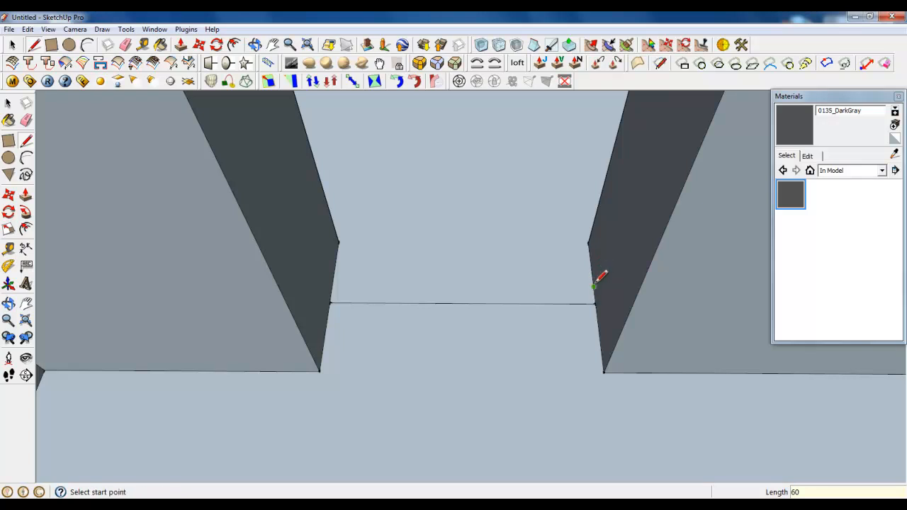
left_click(594, 286)
left_click(332, 287)
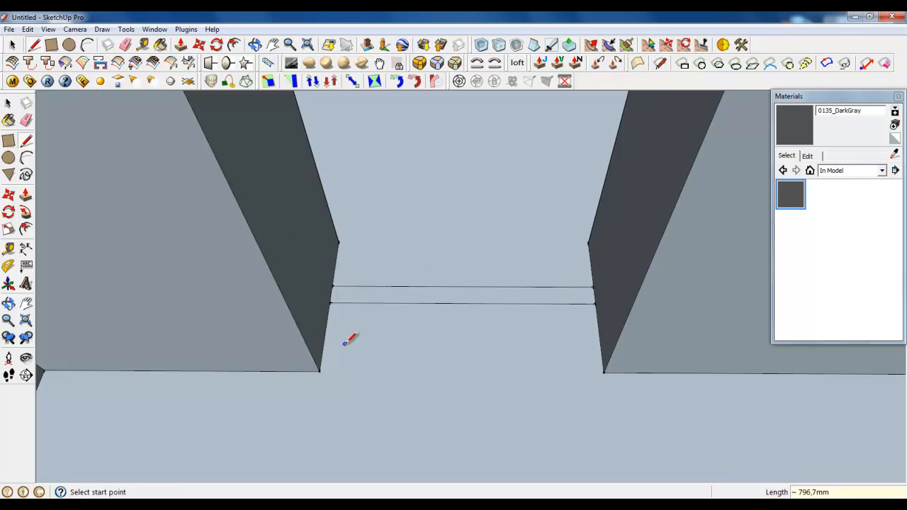
key("ctrl+z")
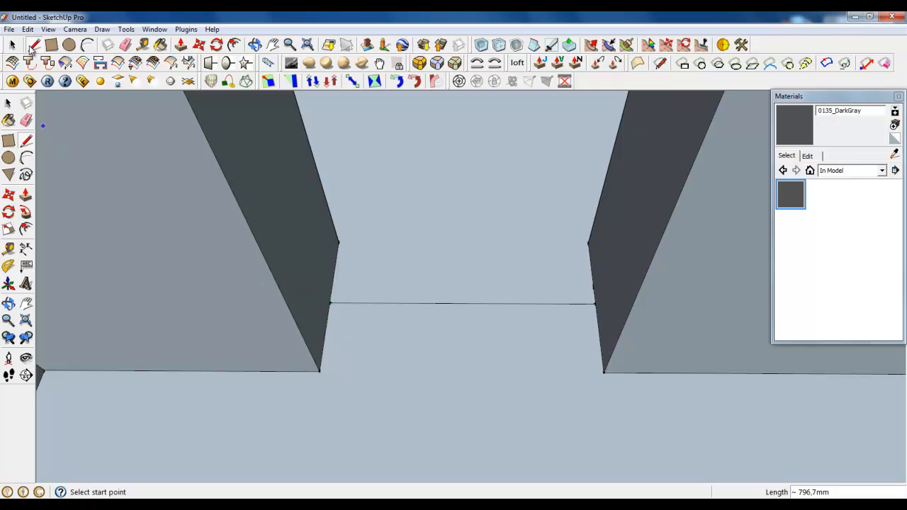
Draw a second line across the door opening from the 60 mm mark to the opposite jamb, parallel to the threshold line.
left_click(594, 287)
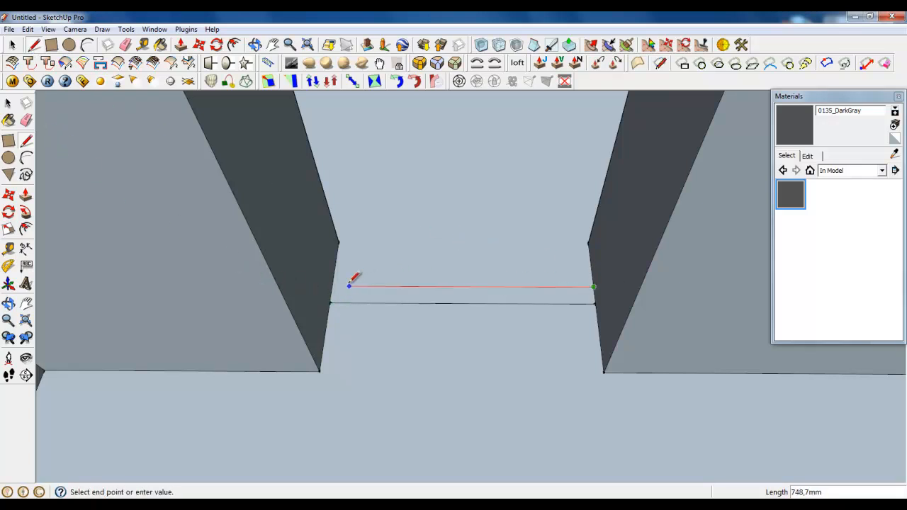
left_click(333, 286)
left_click(12, 44)
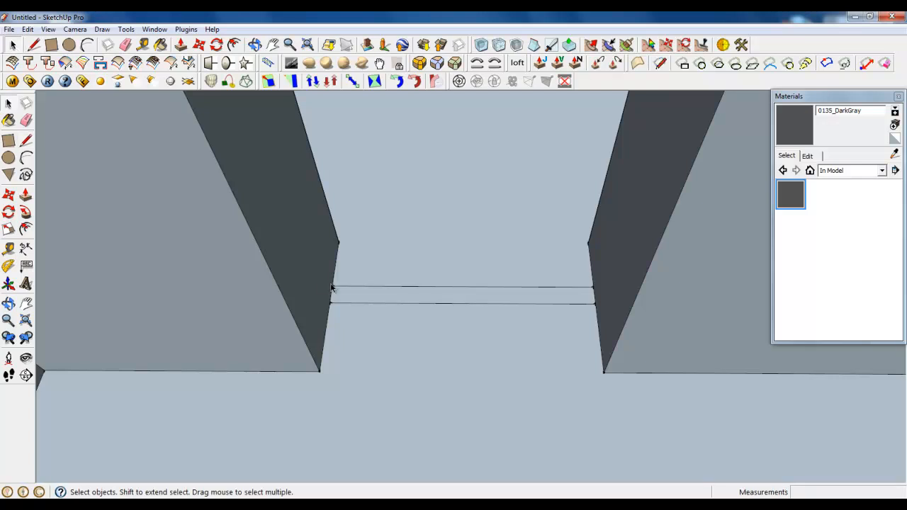
scroll(421, 342, "up", 1)
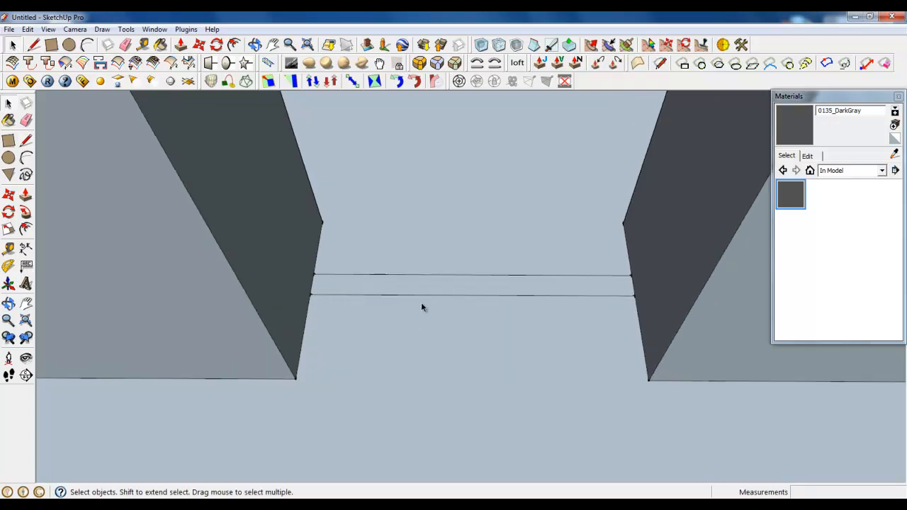
Group the narrow strip face between the two threshold lines in the door opening and open the group for editing.
left_click(424, 287)
right_click(422, 280)
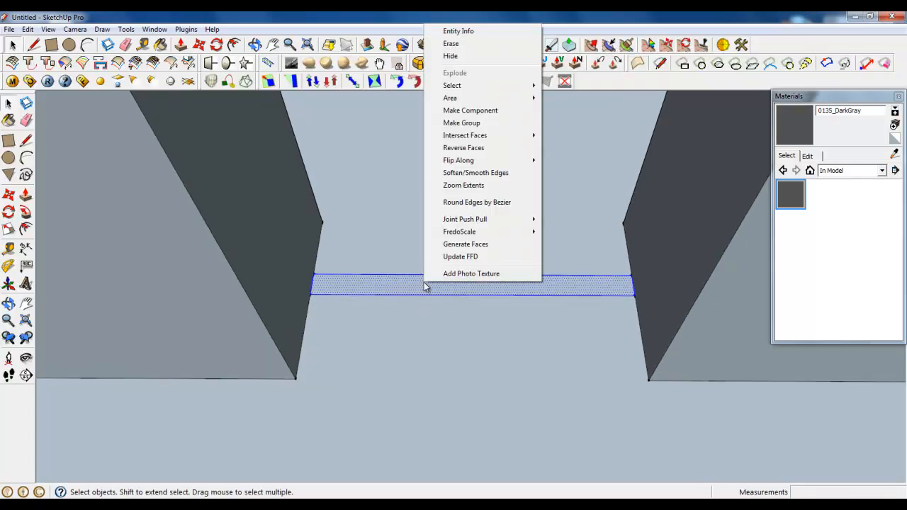
left_click(461, 122)
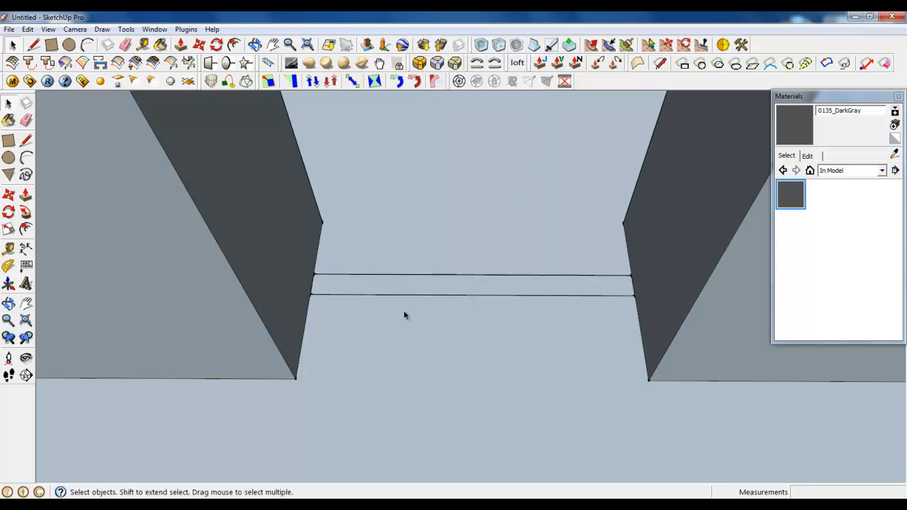
double_click(401, 285)
scroll(410, 412, "down", 2)
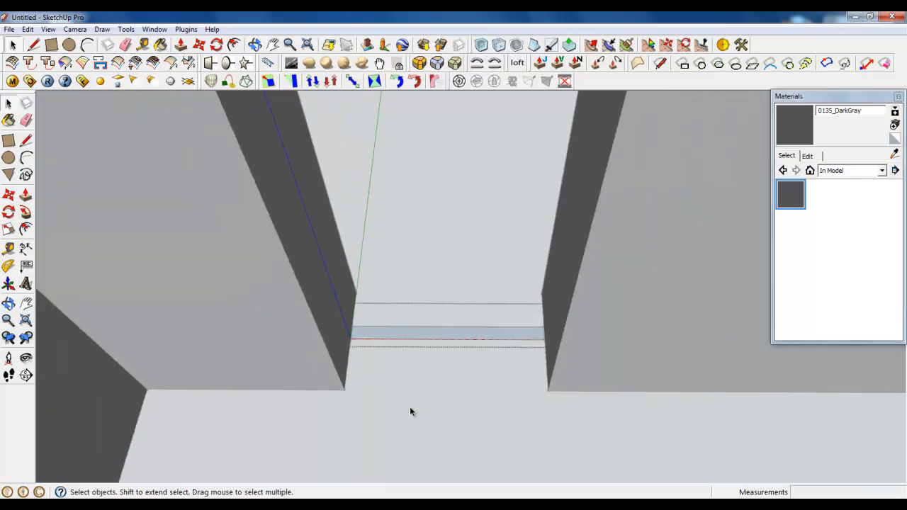
Extrude the strip upward 2300 mm with Push/Pull so the door slab reaches the underside of the opening's head.
left_click(180, 44)
left_click(373, 338)
scroll(410, 452, "down", 3)
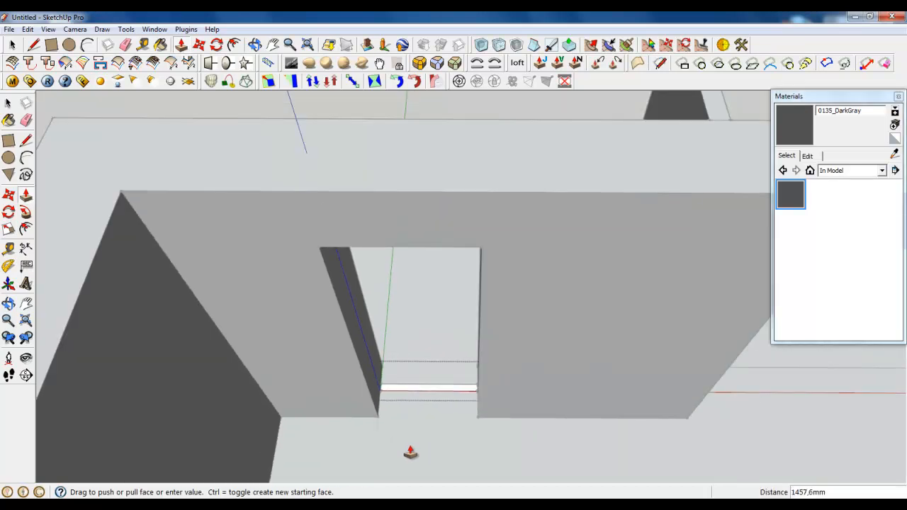
scroll(352, 221, "up", 3)
middle_click_drag(324, 365, 305, 205)
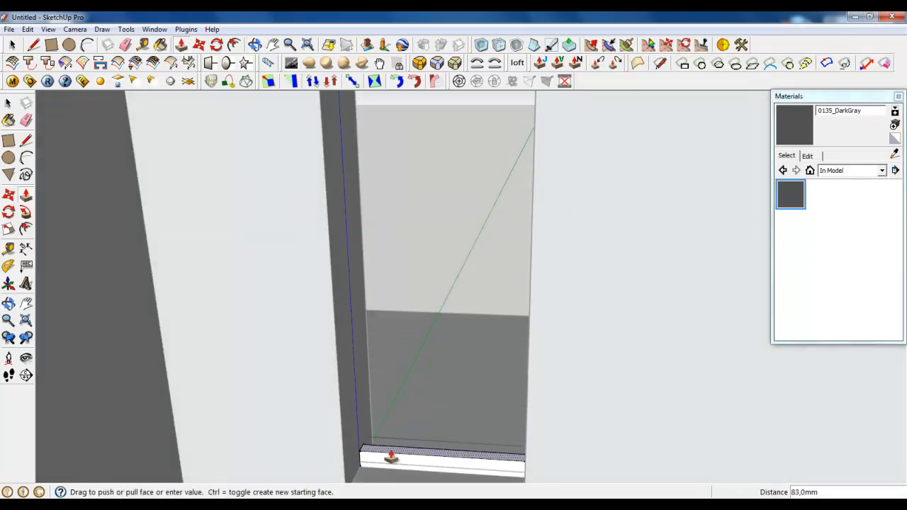
scroll(391, 457, "down", 3)
scroll(360, 216, "up", 4)
middle_click_drag(363, 219, 371, 154)
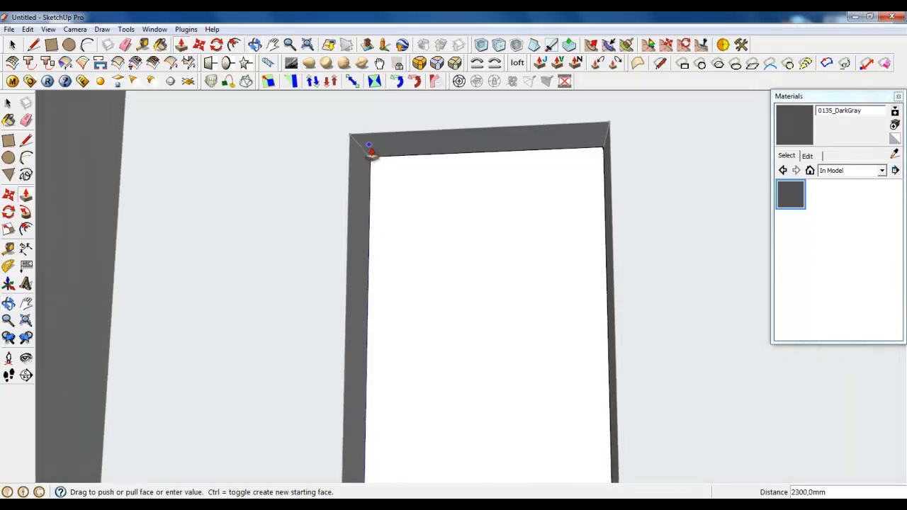
left_click(449, 144)
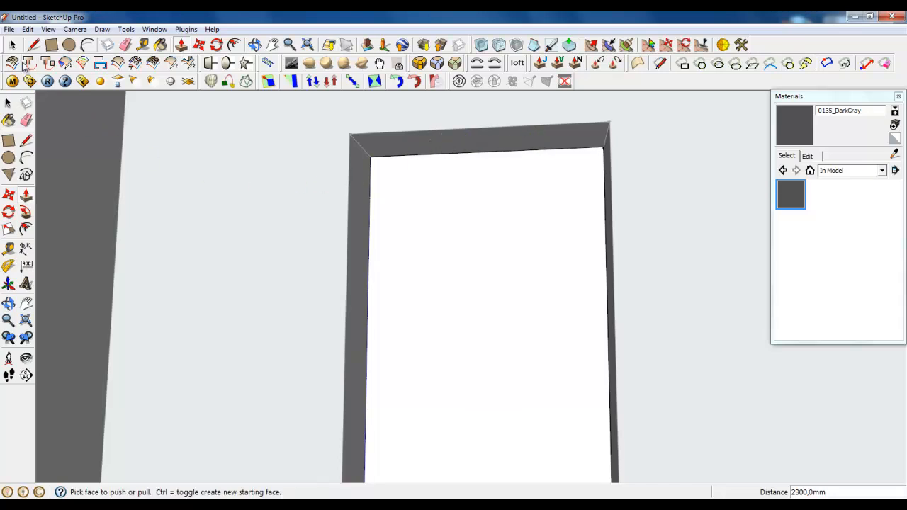
Offset the outline of the door slab's large face inward by 60 mm.
left_click(12, 44)
middle_click_drag(265, 116, 307, 177)
scroll(307, 178, "down", 2)
scroll(264, 95, "down", 1)
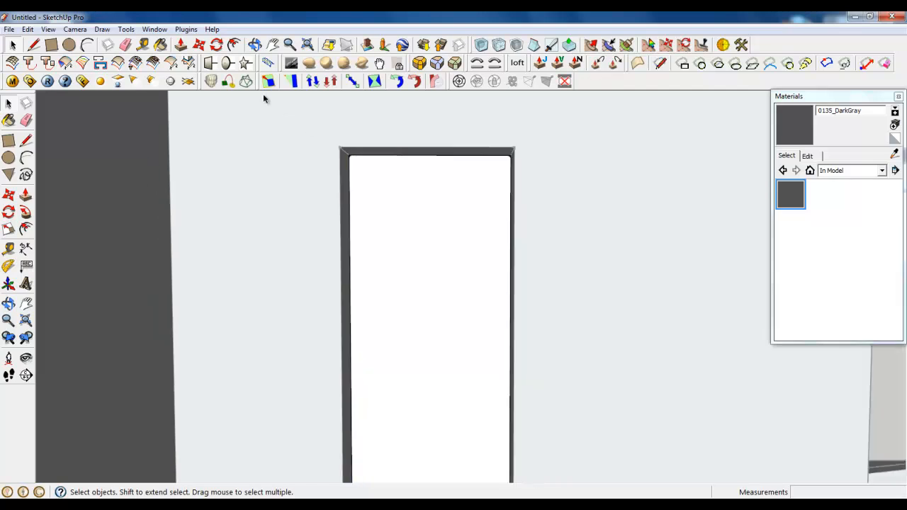
scroll(261, 96, "down", 2)
left_click(366, 226)
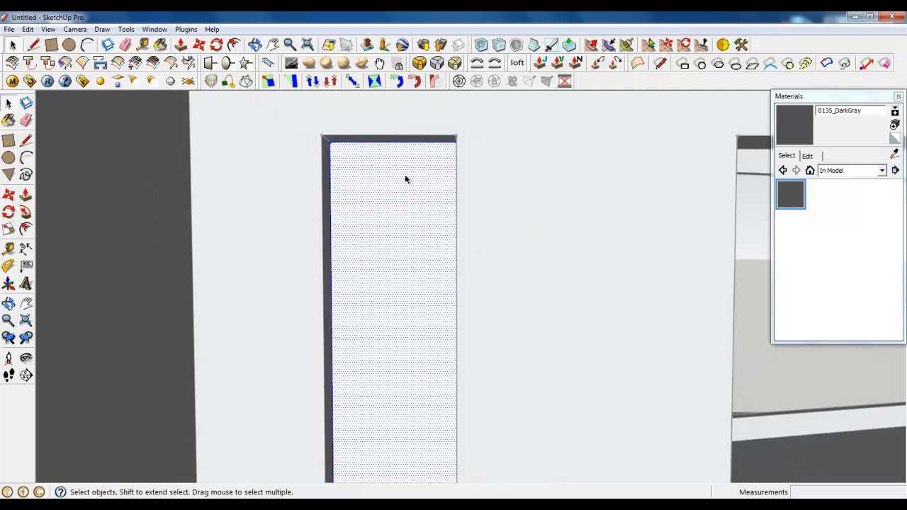
scroll(406, 178, "down", 2)
middle_click_drag(405, 178, 280, 239)
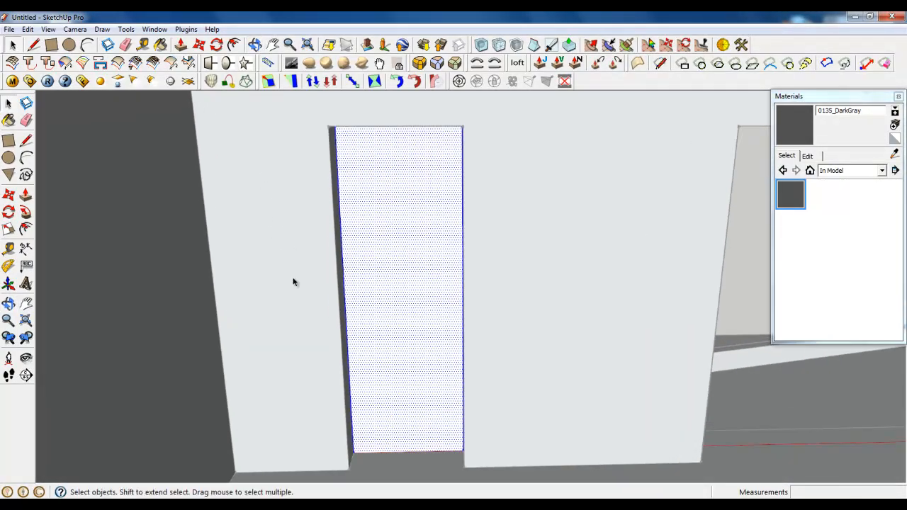
left_click(234, 44)
scroll(360, 151, "up", 3)
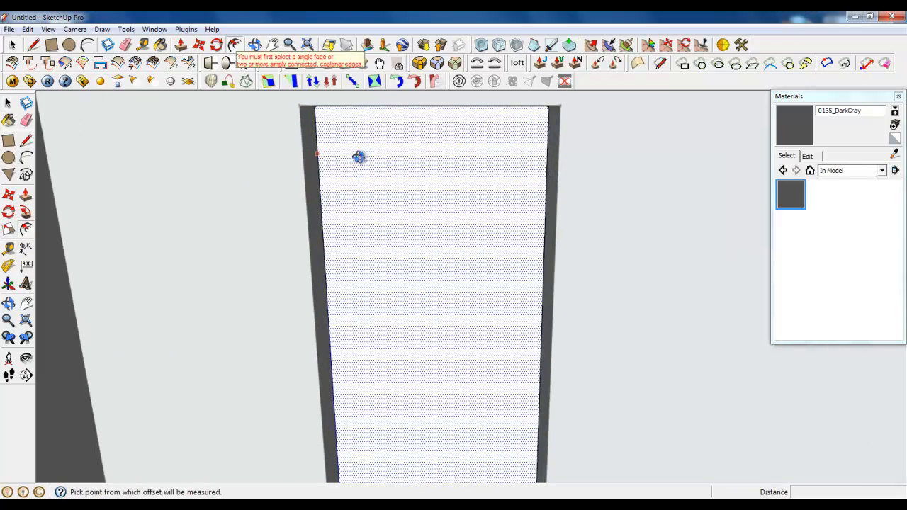
left_click(348, 126)
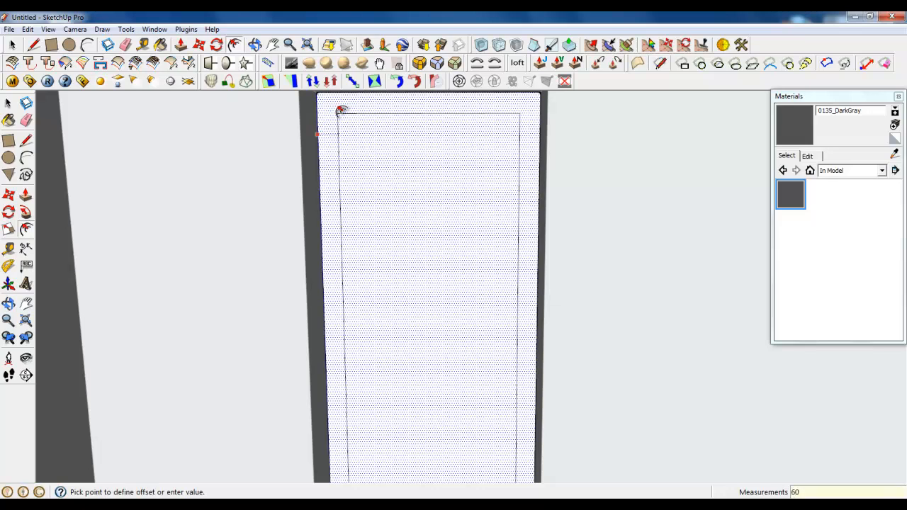
key("Return")
Push the inner panel through the full 60 mm thickness of the slab to leave an open door frame.
left_click(181, 45)
middle_click_drag(241, 263, 290, 251)
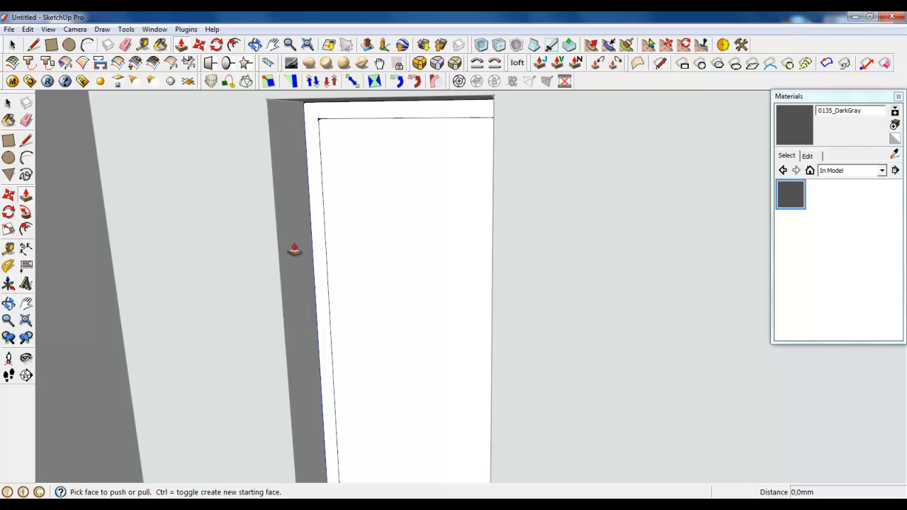
left_click(331, 177)
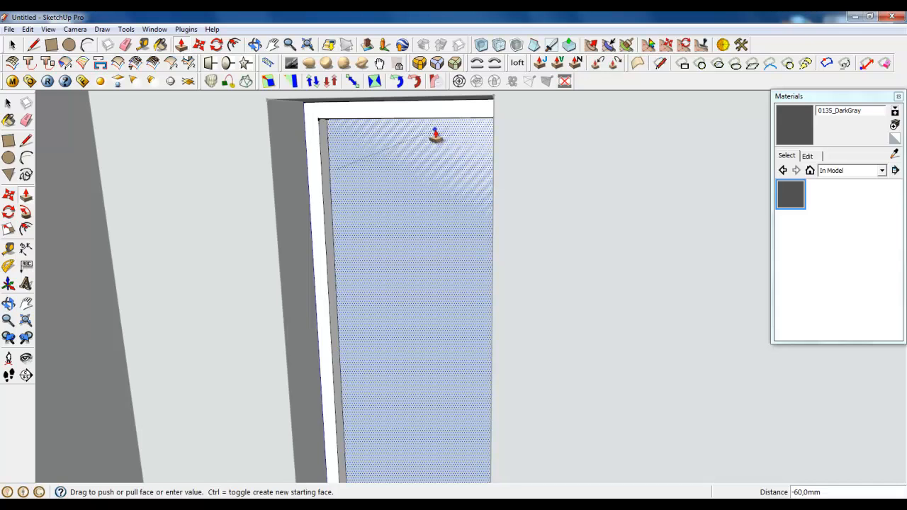
middle_click_drag(441, 196, 517, 223)
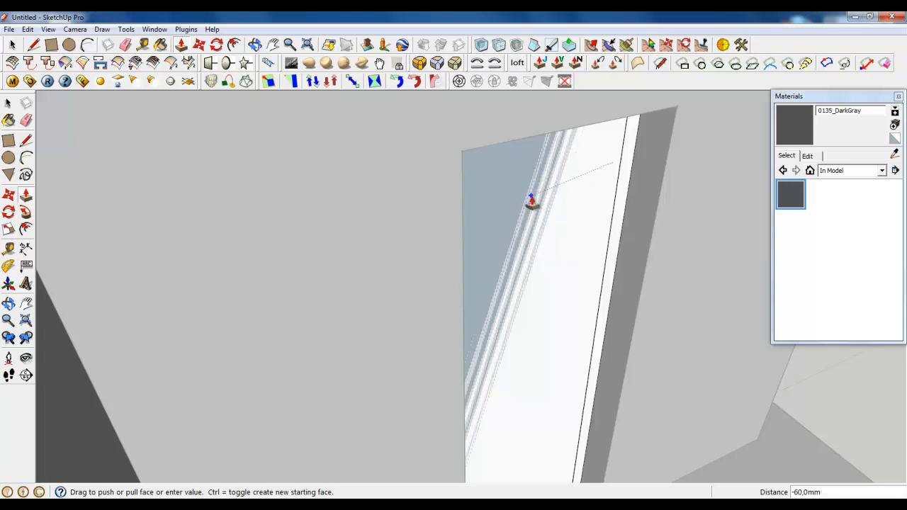
middle_click_drag(531, 201, 130, 110)
key("space")
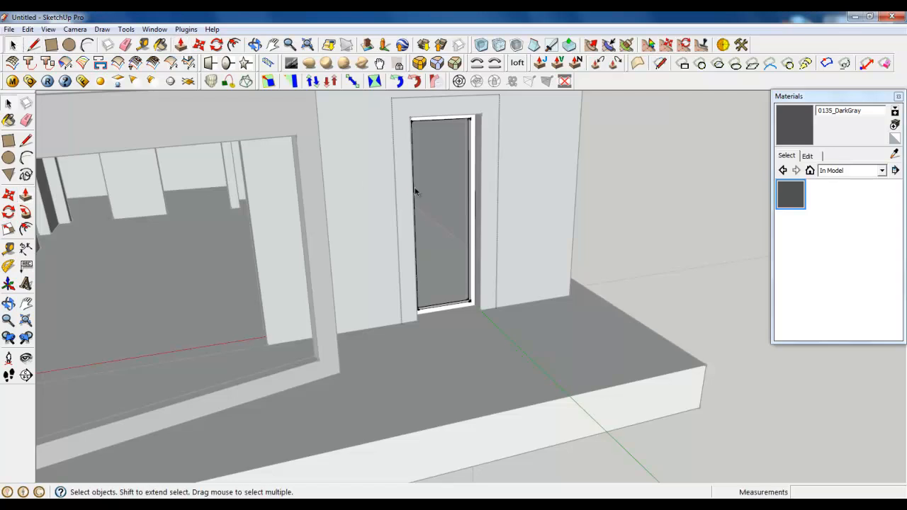
Draw a 3 mm line along the frame's lower inner corner edge, from the edge's midpoint toward the room.
right_click(497, 164)
scroll(464, 301, "up", 3)
scroll(468, 302, "up", 6)
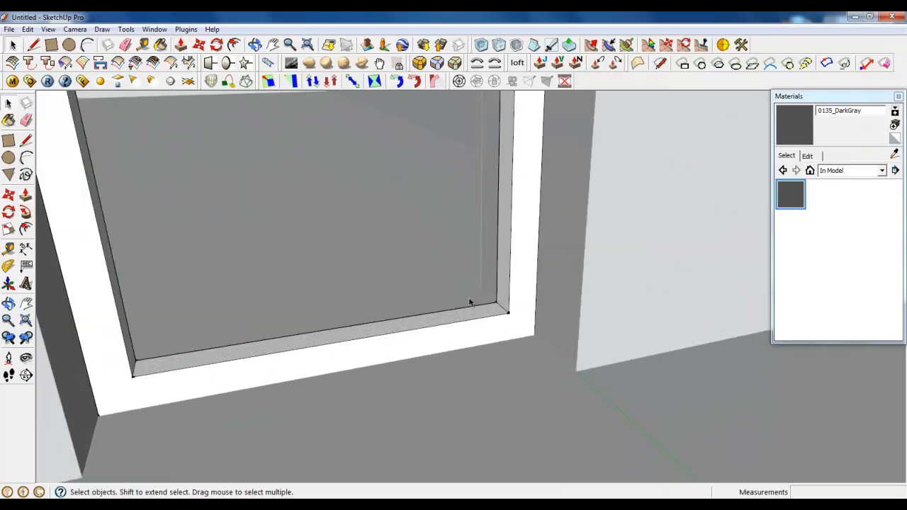
middle_click_drag(494, 334, 567, 379)
key("l")
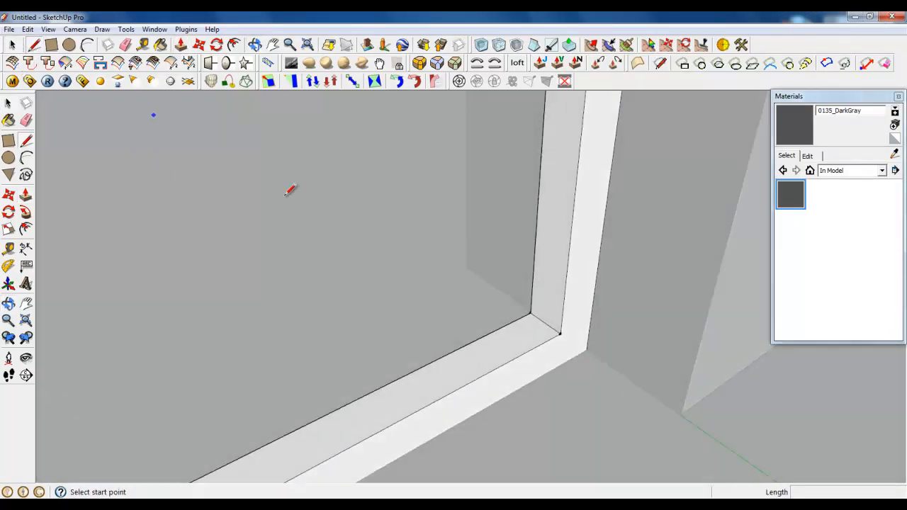
scroll(543, 319, "up", 5)
left_click(541, 321)
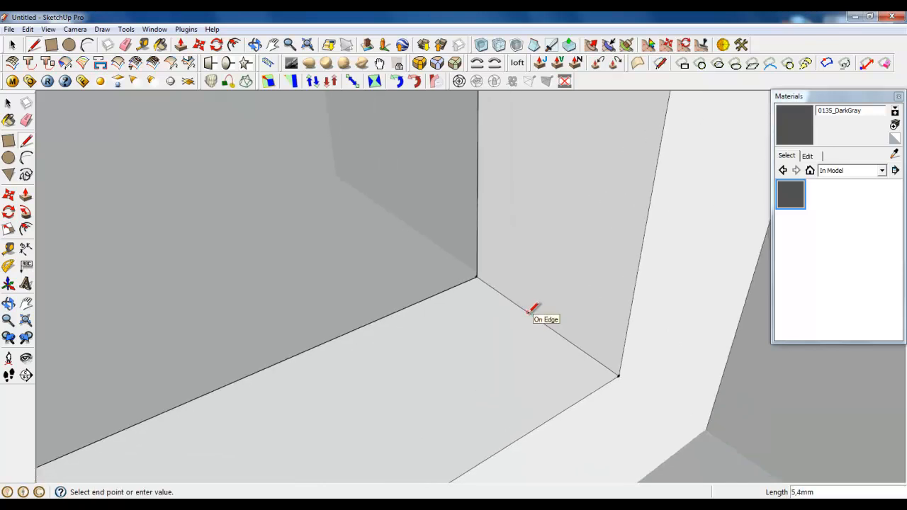
key("Return")
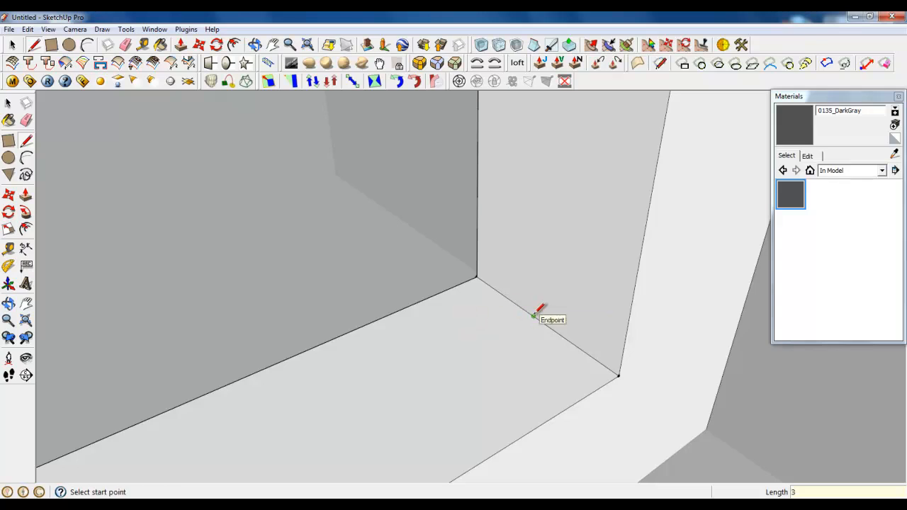
Draw two parallel lines across the frame's bottom rail, from both ends of the 3 mm segment to the opposite side.
left_click(535, 314)
middle_click_drag(648, 310, 702, 357)
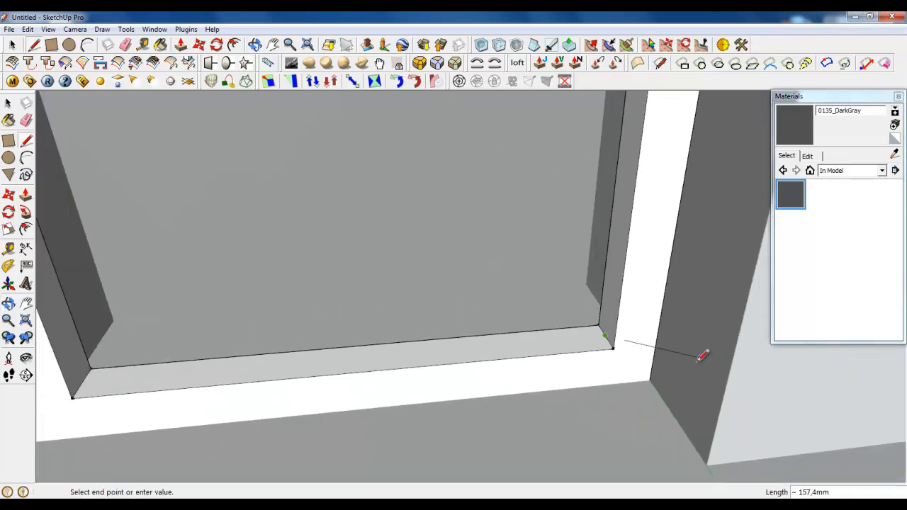
left_click(88, 371)
scroll(686, 301, "up", 3)
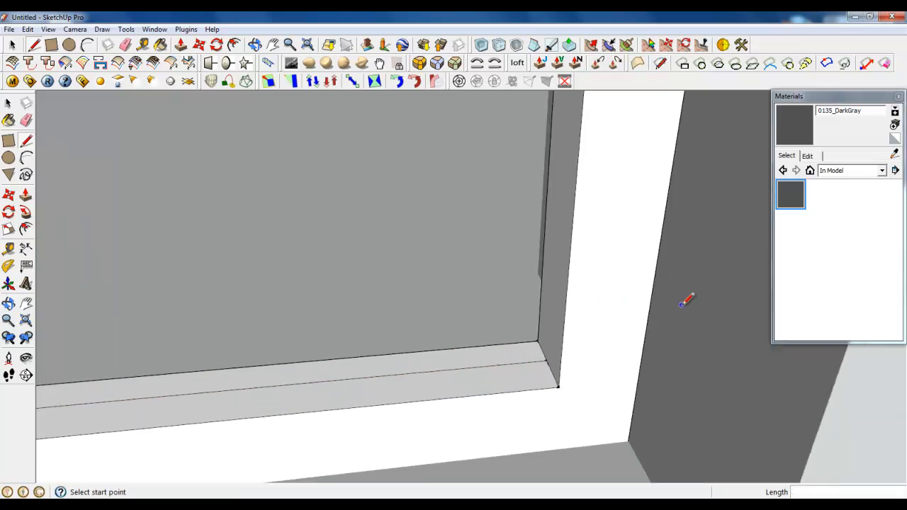
scroll(532, 383, "up", 3)
left_click(635, 304)
scroll(739, 345, "down", 2)
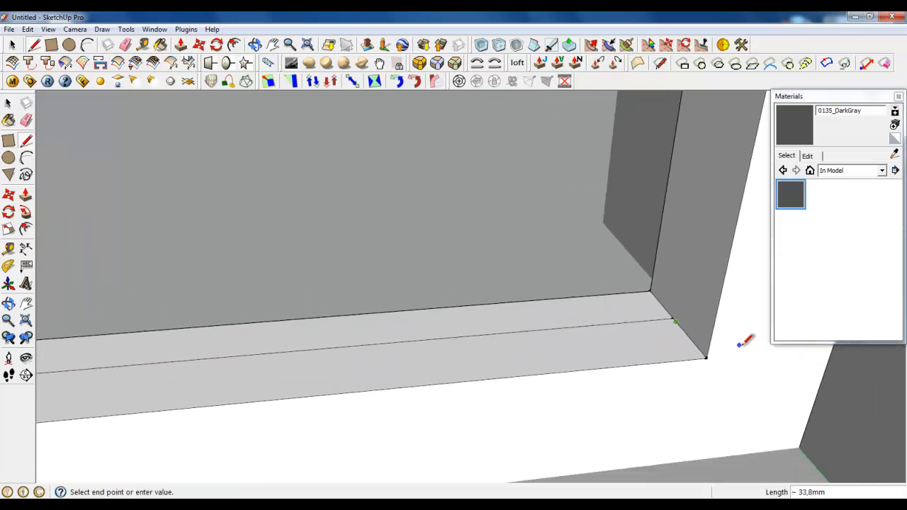
scroll(739, 345, "down", 4)
scroll(306, 397, "up", 3)
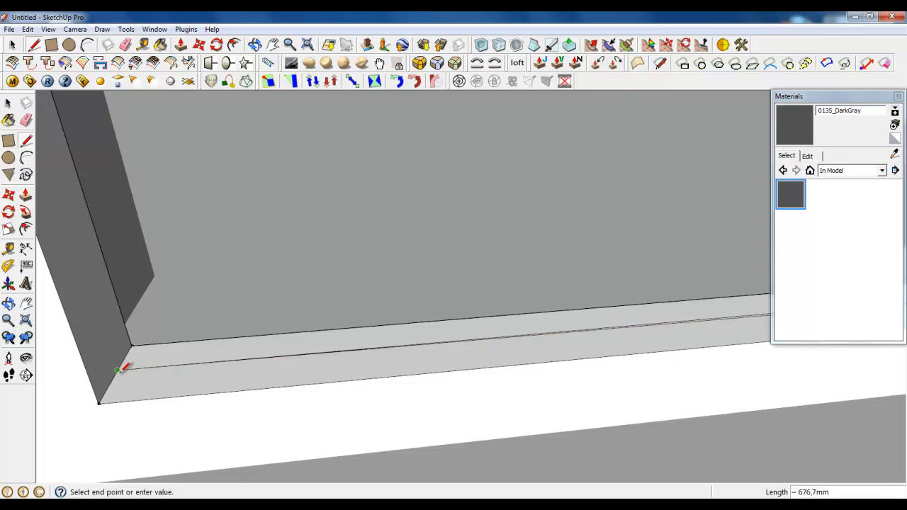
left_click(117, 370)
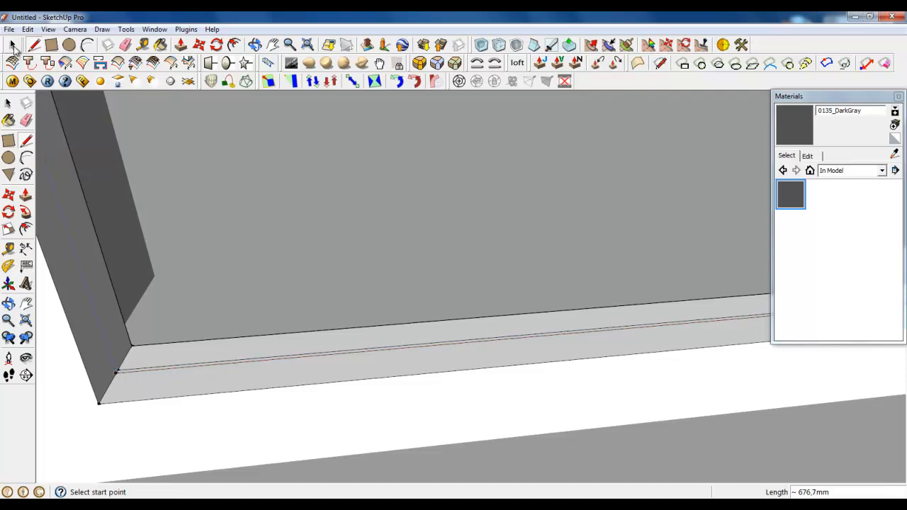
Group the 3 mm wide strip on the frame's bottom rail and open the group for editing.
left_click(12, 45)
scroll(150, 432, "up", 4)
left_click(98, 317)
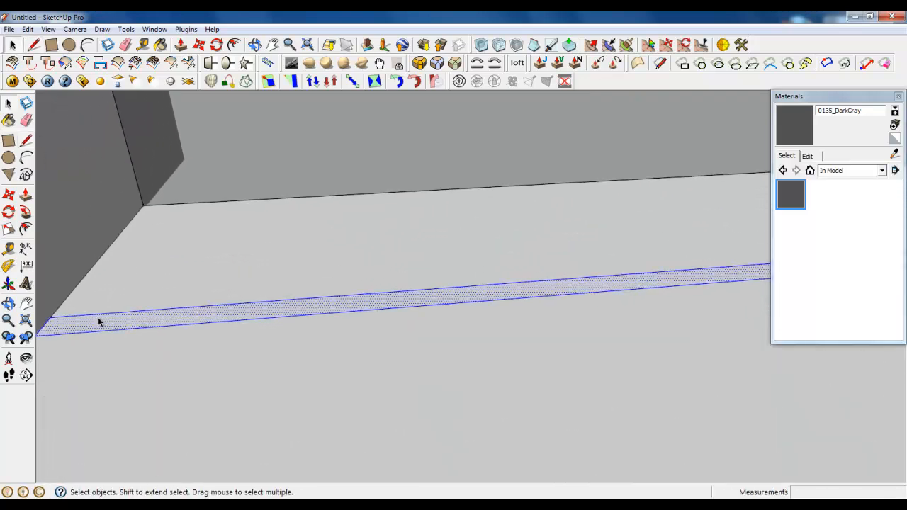
right_click(98, 317)
left_click(141, 158)
double_click(161, 310)
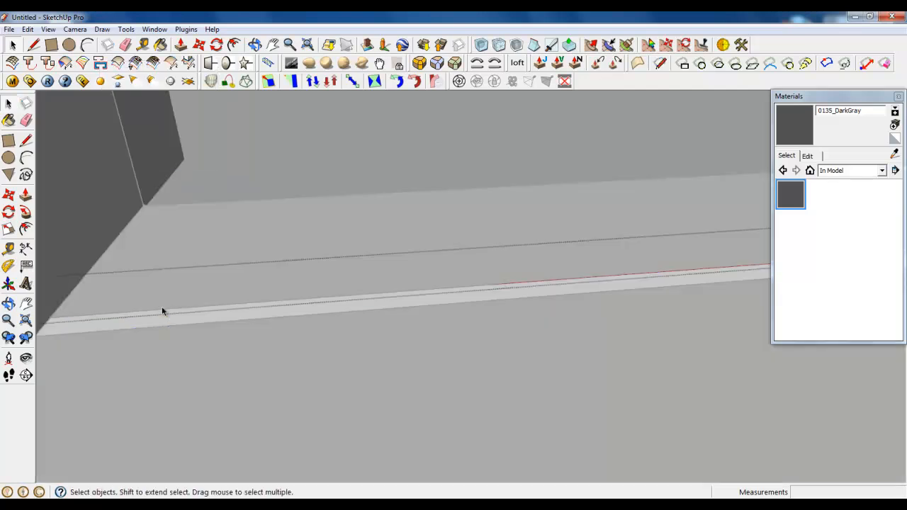
Extrude the 3 mm strip upward 2180 mm to meet the underside of the frame's top rail.
left_click(181, 47)
left_click(225, 312)
scroll(274, 460, "down", 5)
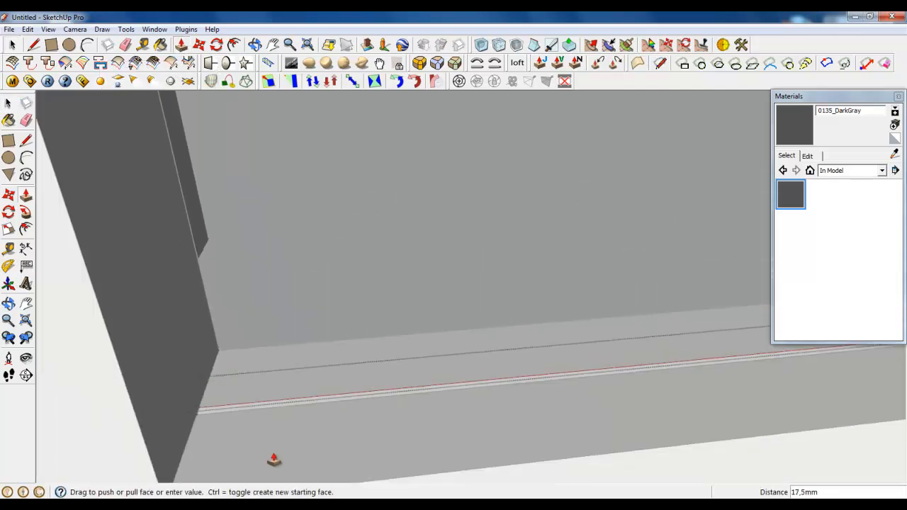
scroll(264, 464, "down", 8)
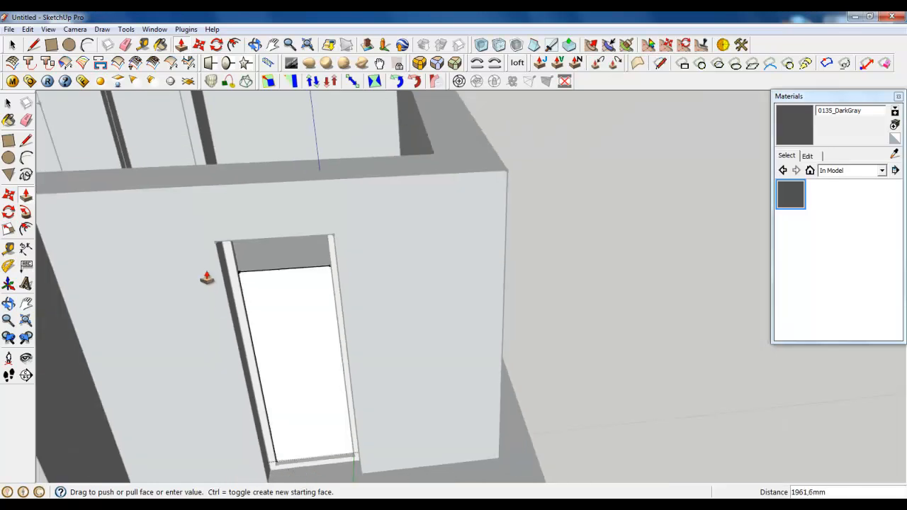
scroll(225, 233, "up", 5)
middle_click_drag(243, 236, 305, 334)
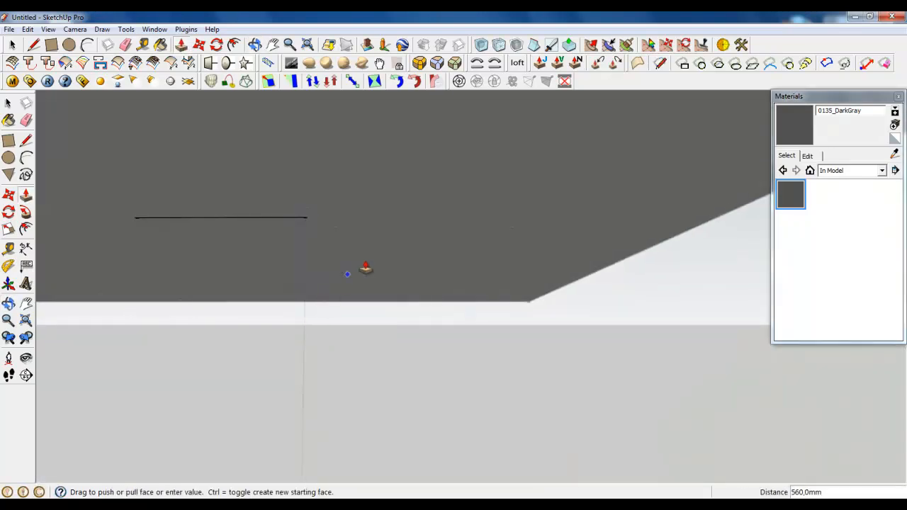
middle_click_drag(364, 267, 371, 421)
scroll(425, 441, "up", 5)
scroll(523, 444, "up", 3)
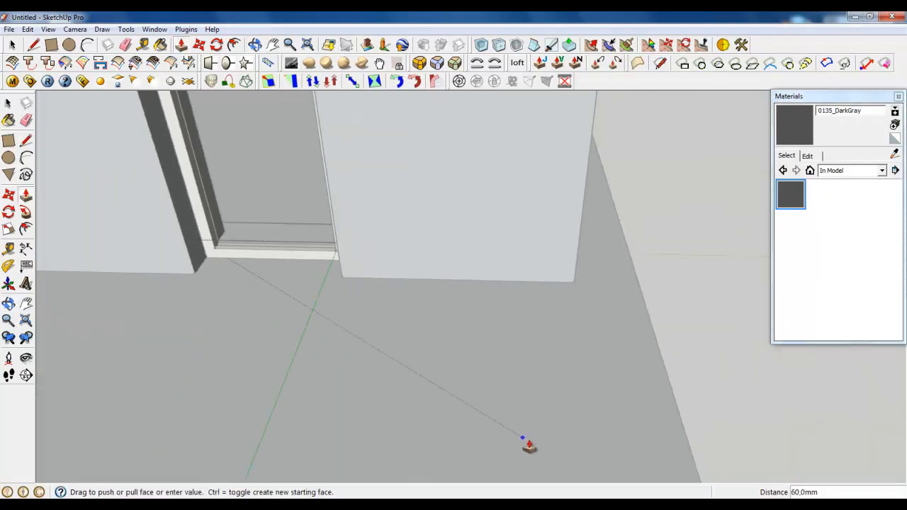
scroll(420, 239, "up", 8)
middle_click_drag(383, 302, 347, 223)
scroll(400, 301, "up", 6)
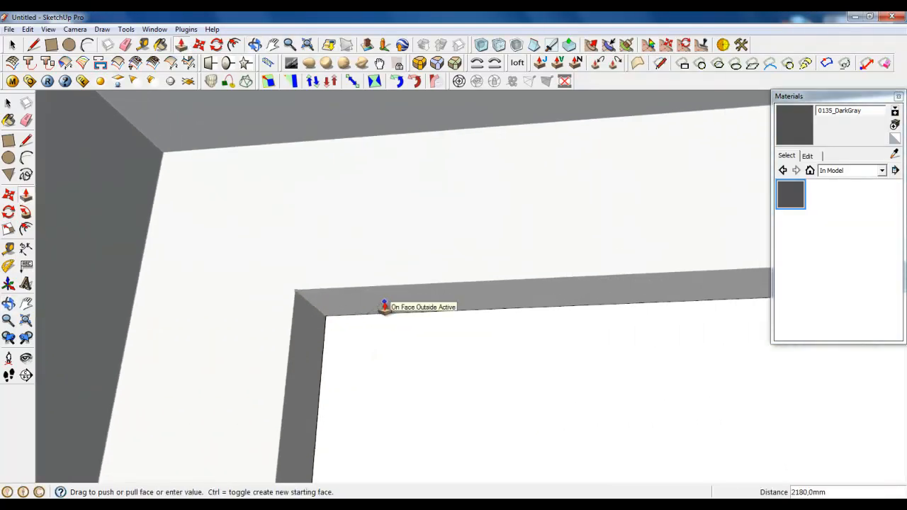
left_click(385, 308)
Select the large face of the pane inside the open group.
left_click(12, 45)
scroll(195, 192, "down", 3)
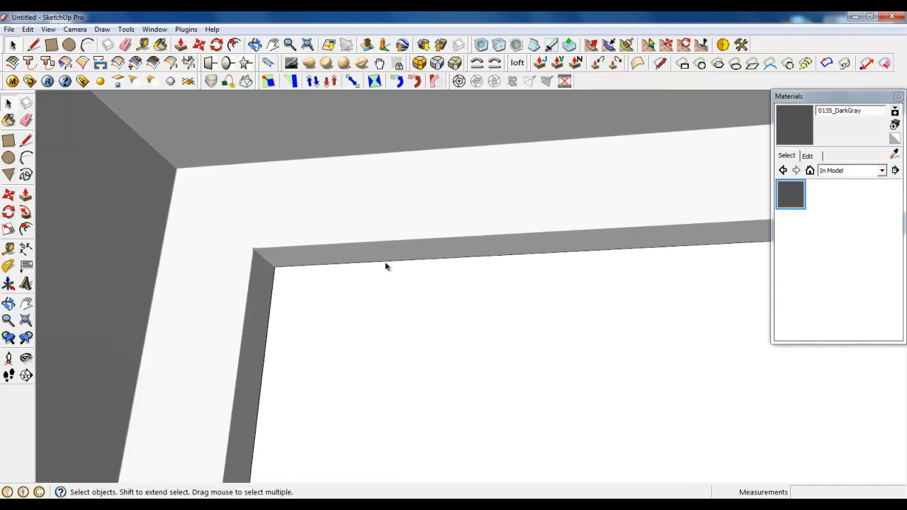
left_click(379, 317)
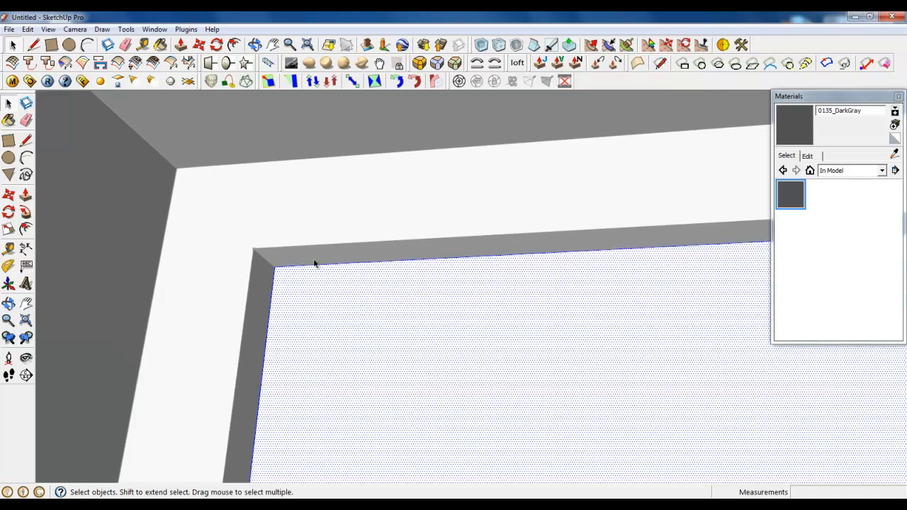
middle_click_drag(314, 263, 294, 237)
scroll(250, 221, "down", 5)
scroll(255, 237, "up", 8)
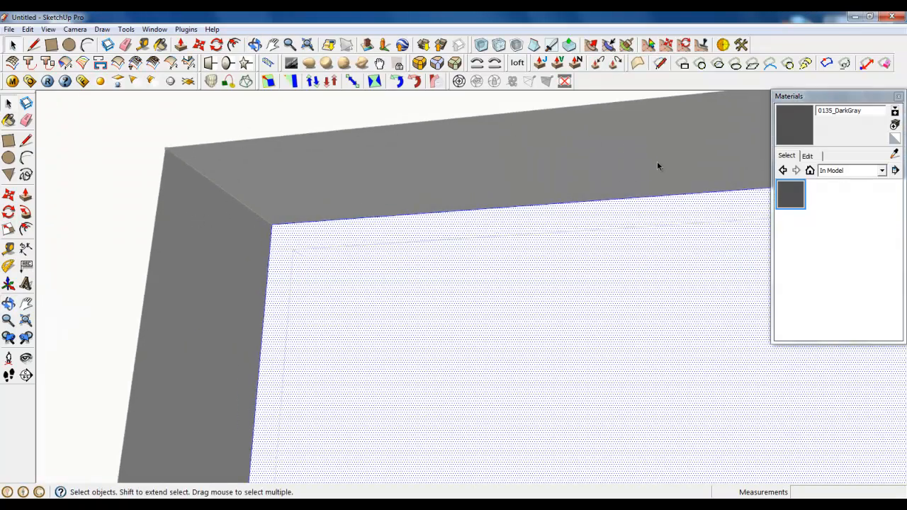
Draw a small triangular profile in the pane's upper corner against the frame, about 2.2 mm wide with a slanted side of about 3.8 mm.
left_click(33, 44)
scroll(324, 269, "up", 2)
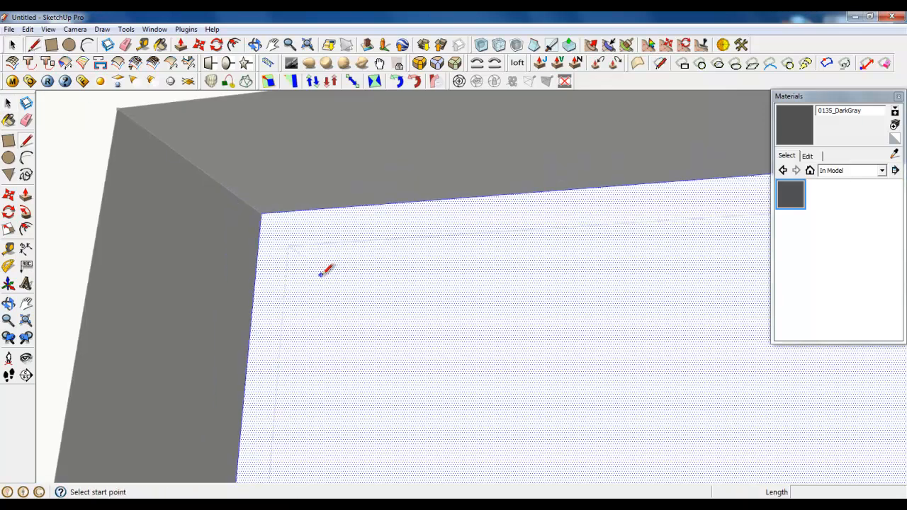
middle_click_drag(324, 269, 262, 218)
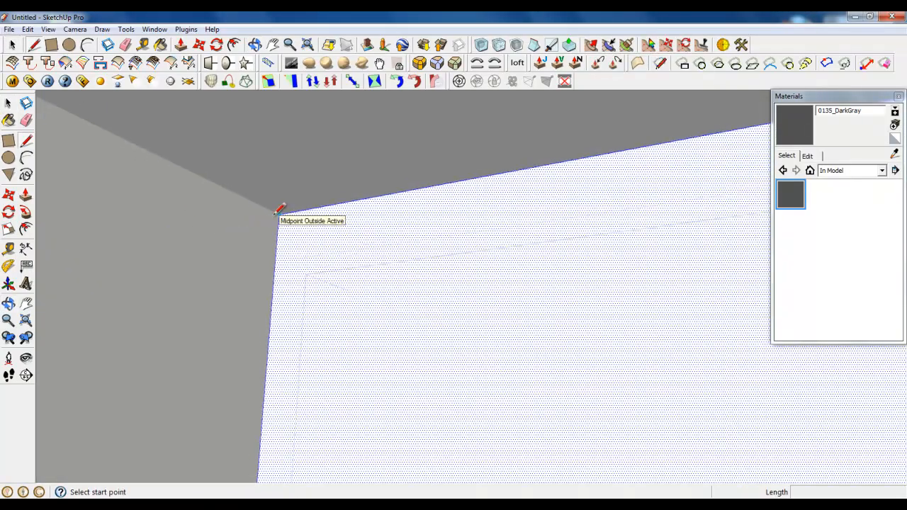
middle_click_drag(284, 222, 172, 249)
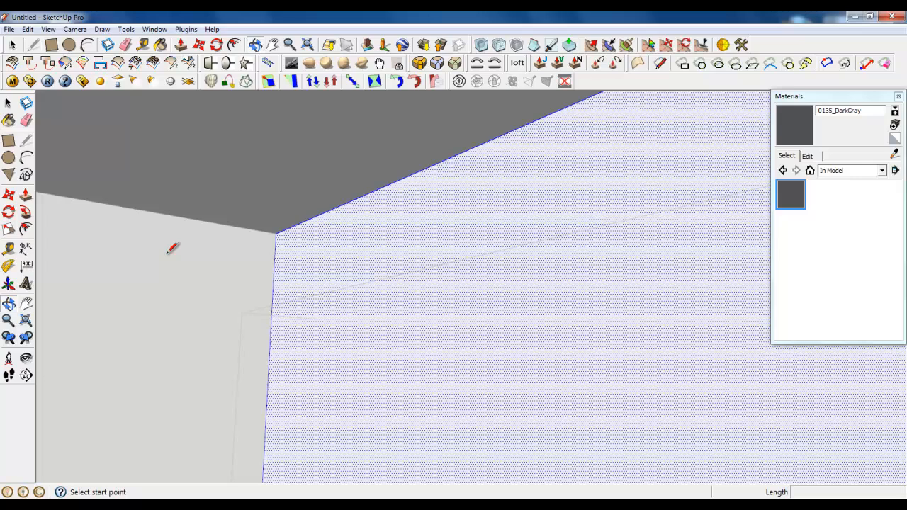
left_click(256, 230)
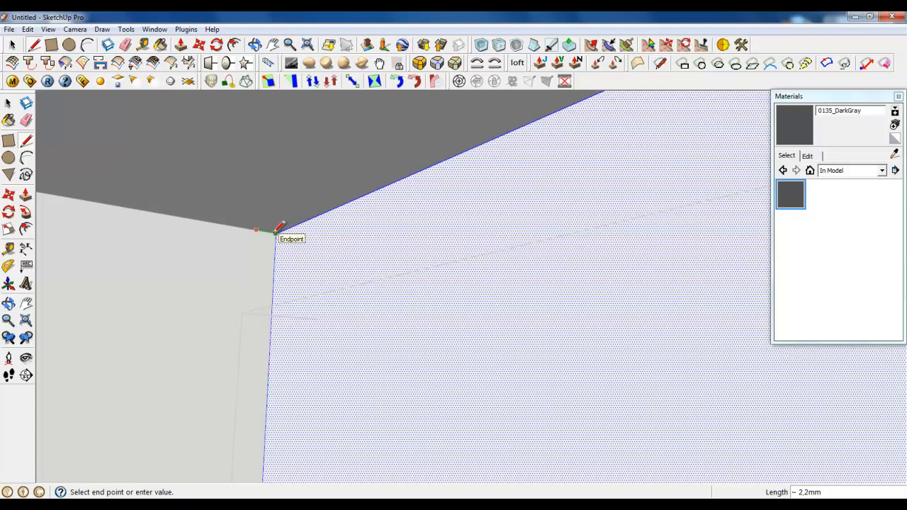
left_click(276, 232)
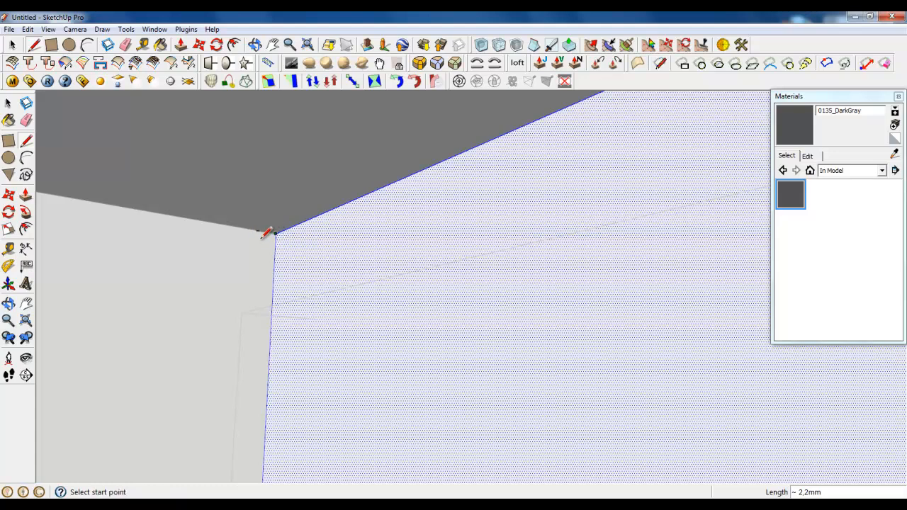
left_click(257, 230)
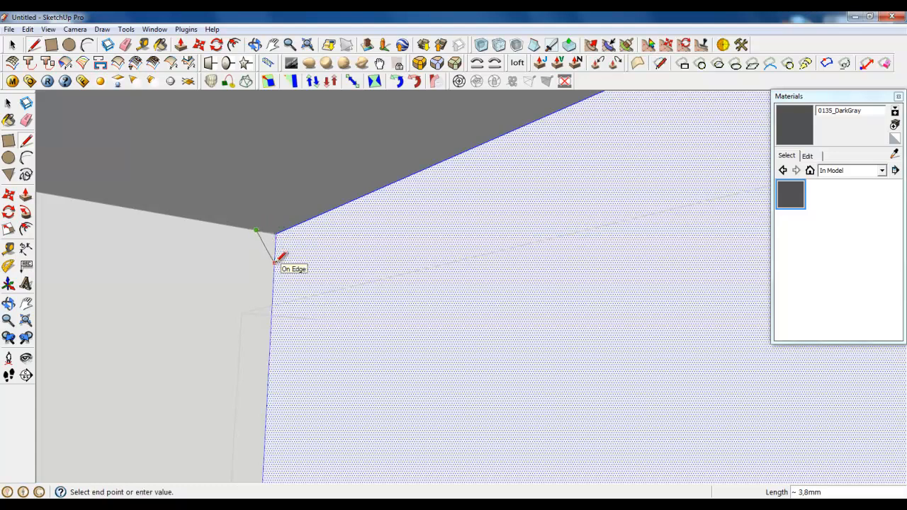
left_click(275, 260)
left_click(12, 44)
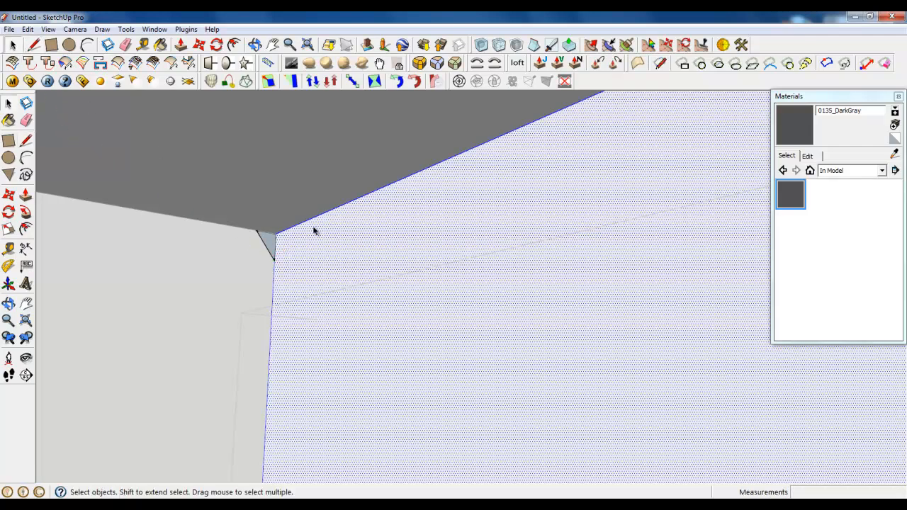
Draw another small triangular profile in the pane's opposite upper corner, with a 2 mm side along the frame.
middle_click_drag(294, 286, 345, 225)
scroll(345, 224, "up", 5)
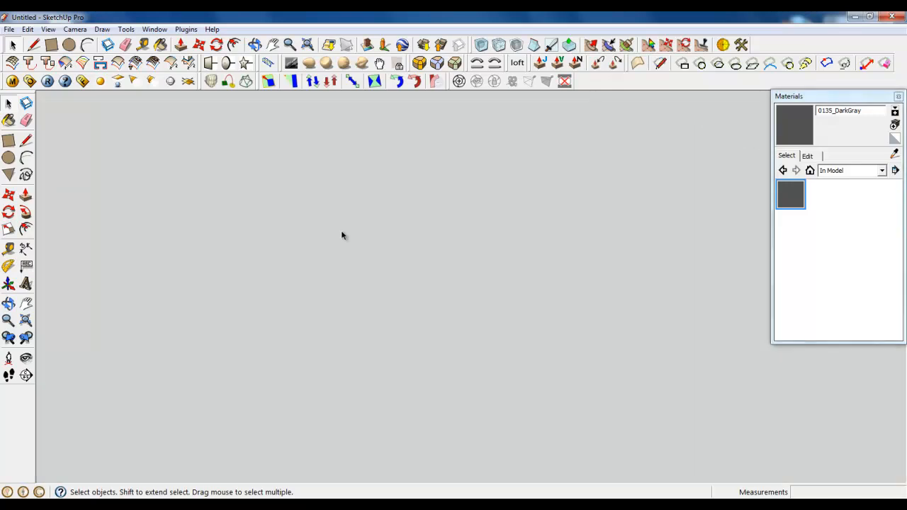
scroll(341, 235, "down", 5)
middle_click_drag(354, 247, 331, 261)
scroll(332, 262, "down", 6)
scroll(329, 258, "up", 7)
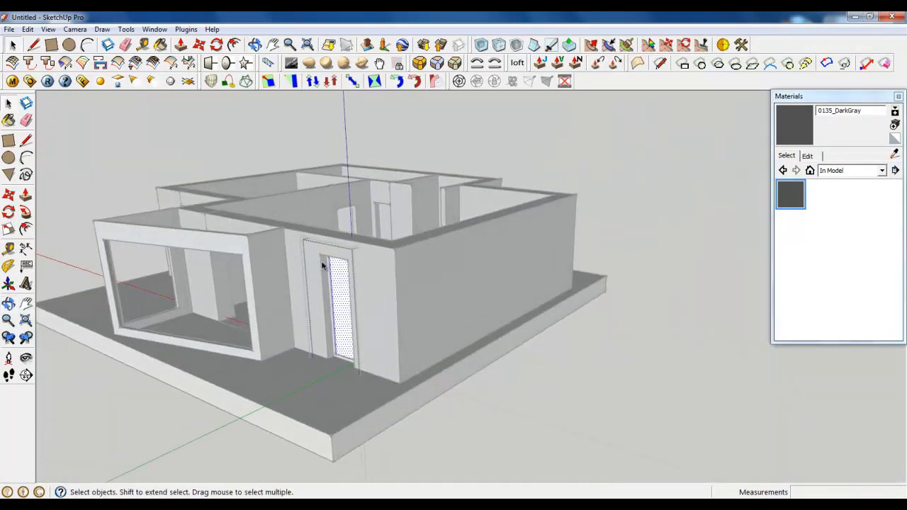
scroll(328, 258, "up", 8)
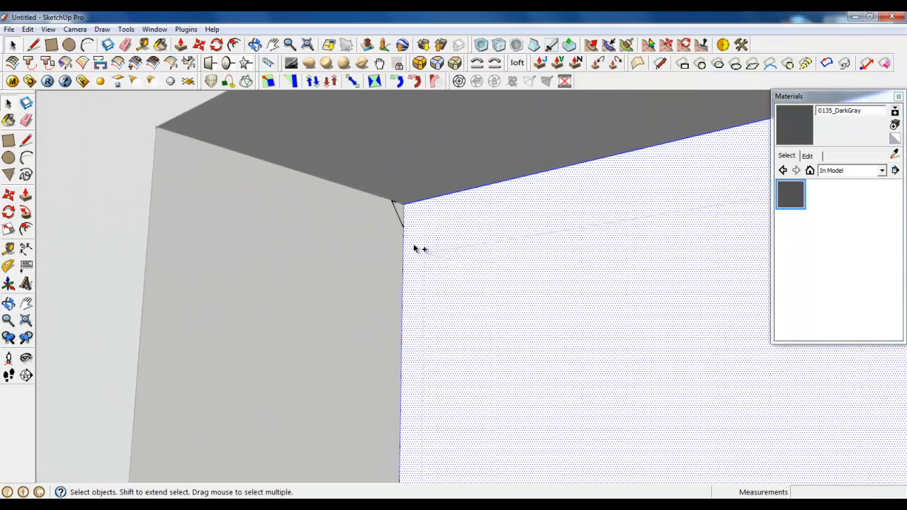
middle_click_drag(417, 248, 192, 275)
middle_click_drag(524, 244, 488, 243)
scroll(489, 239, "up", 1)
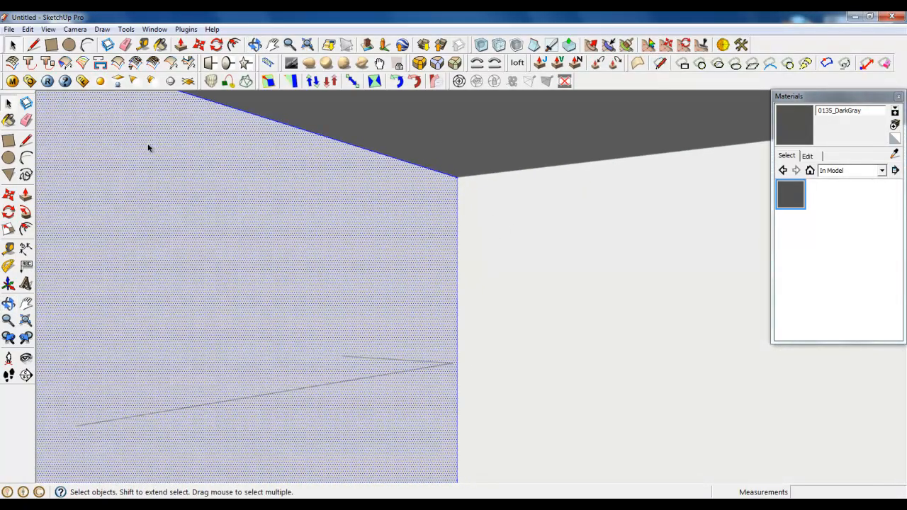
left_click(33, 44)
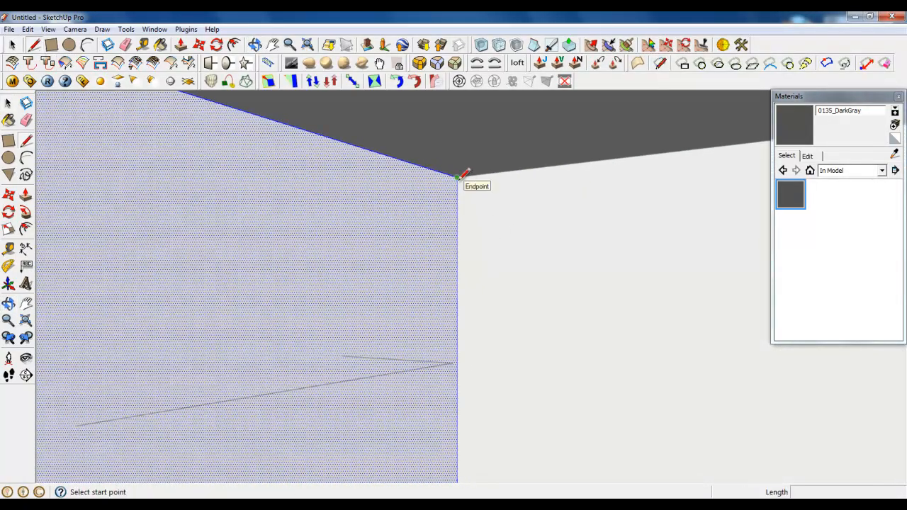
left_click(458, 177)
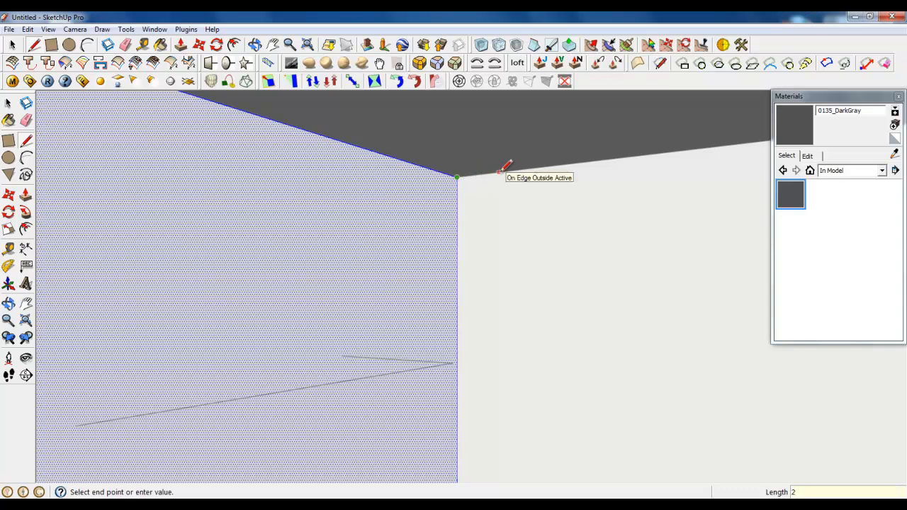
left_click(494, 173)
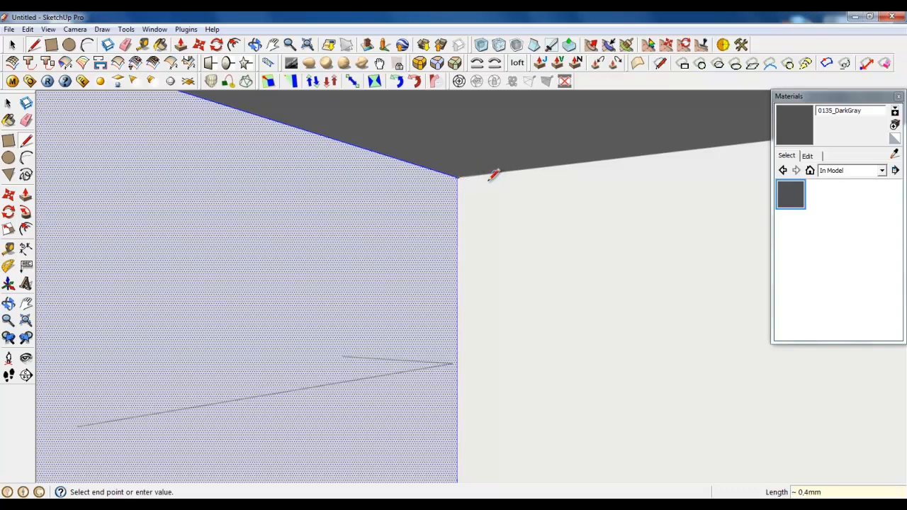
left_click(458, 218)
middle_click_drag(458, 218, 482, 242)
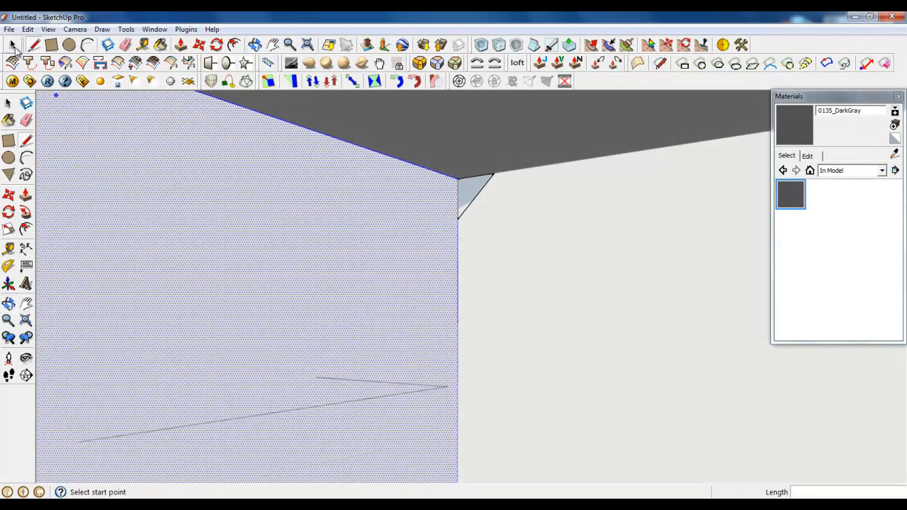
Deselect the pane's face so that only its perimeter edges stay selected as a sweep path.
left_click(12, 44)
middle_click_drag(336, 205, 442, 217)
scroll(415, 241, "up", 3)
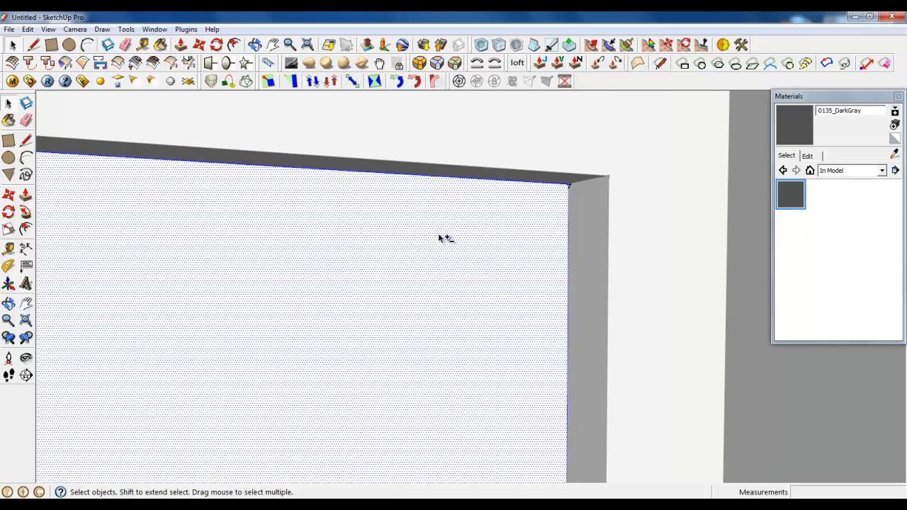
scroll(472, 215, "up", 2)
left_click(473, 215, "shift")
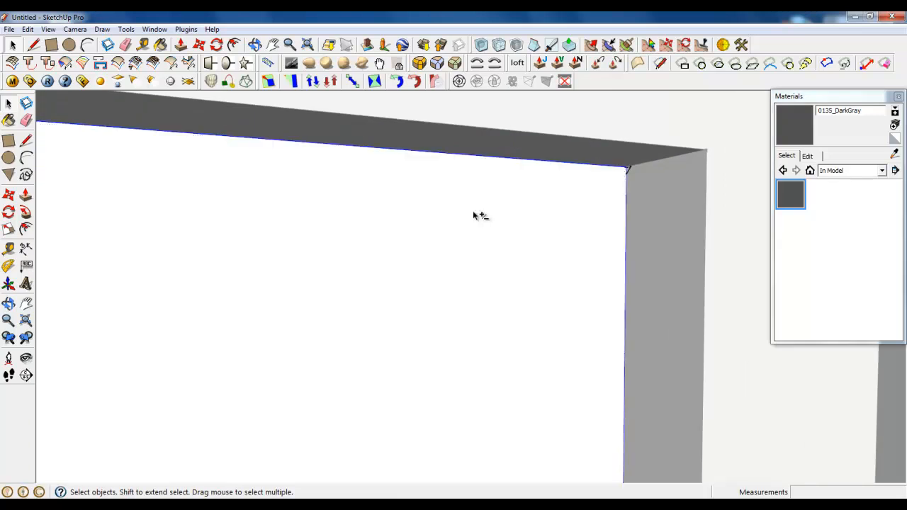
middle_click_drag(474, 215, 509, 167)
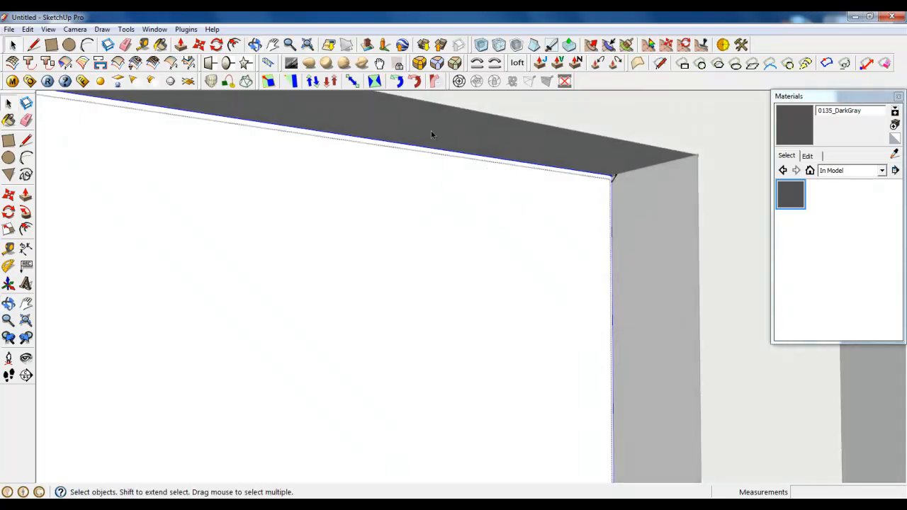
scroll(601, 183, "up", 8)
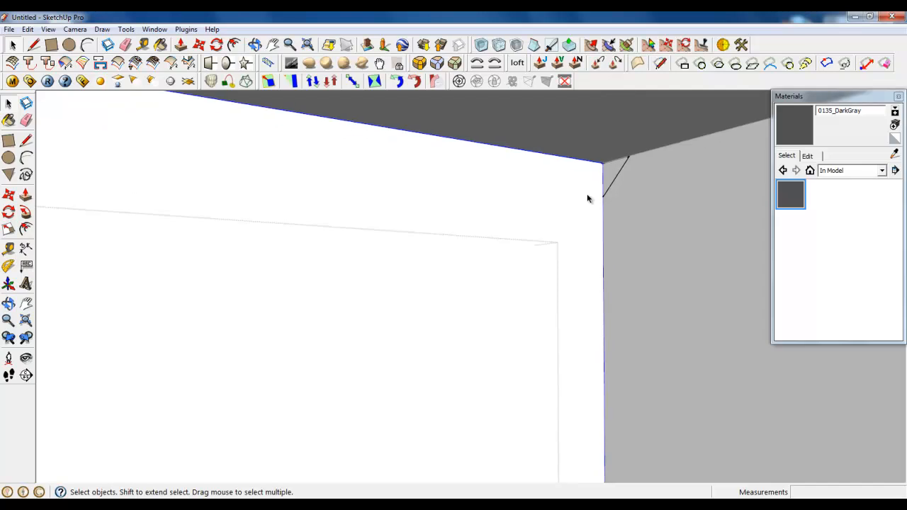
Sweep the triangular profile around the pane's perimeter with Follow Me and close the pane group.
left_click(27, 213)
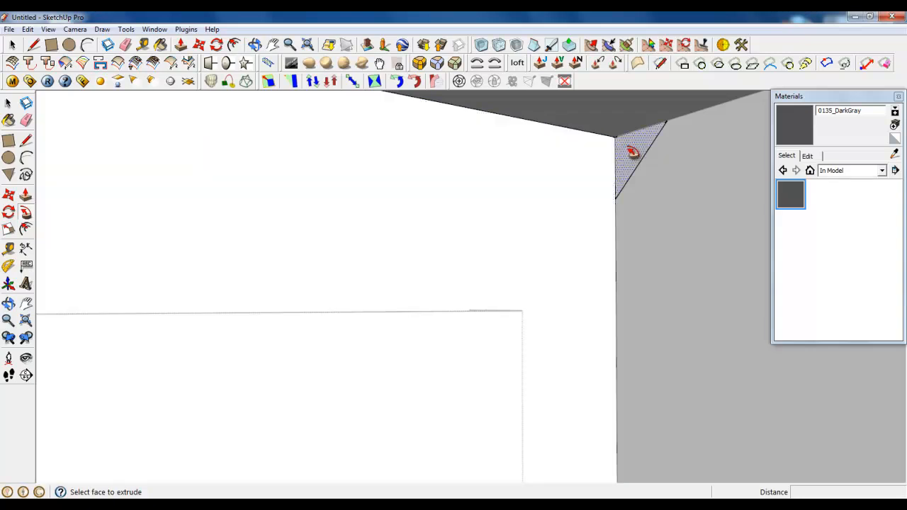
left_click(629, 148)
scroll(609, 164, "down", 3)
left_click(12, 45)
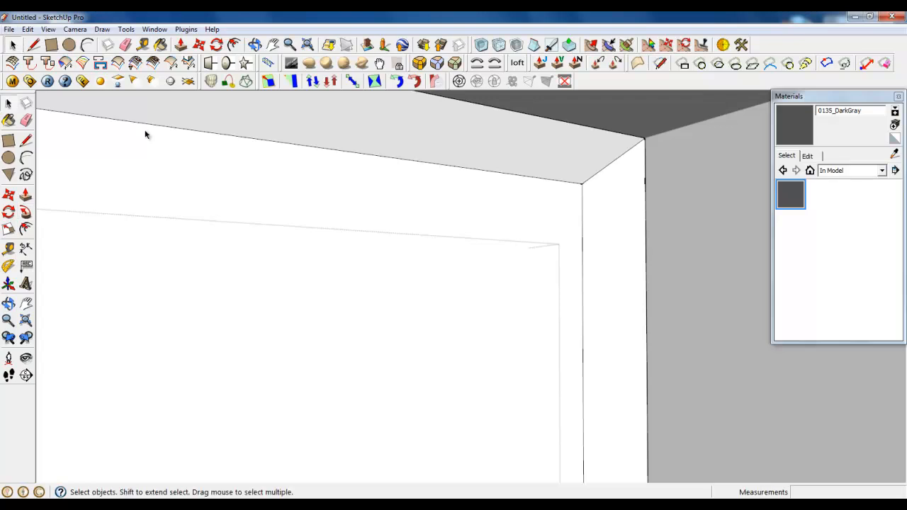
middle_click_drag(145, 134, 538, 152)
right_click(540, 152)
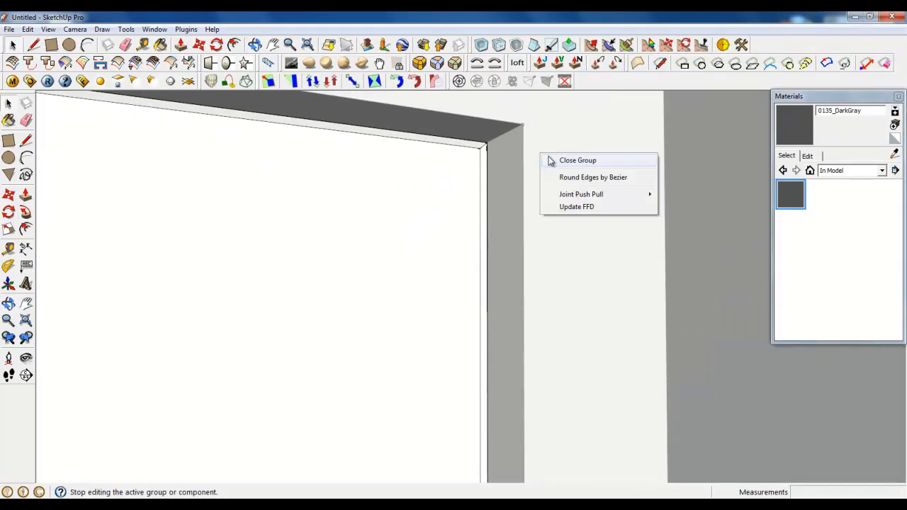
left_click(551, 161)
Examine the swept trim around the pane at both upper corners of the frame.
scroll(441, 164, "up", 2)
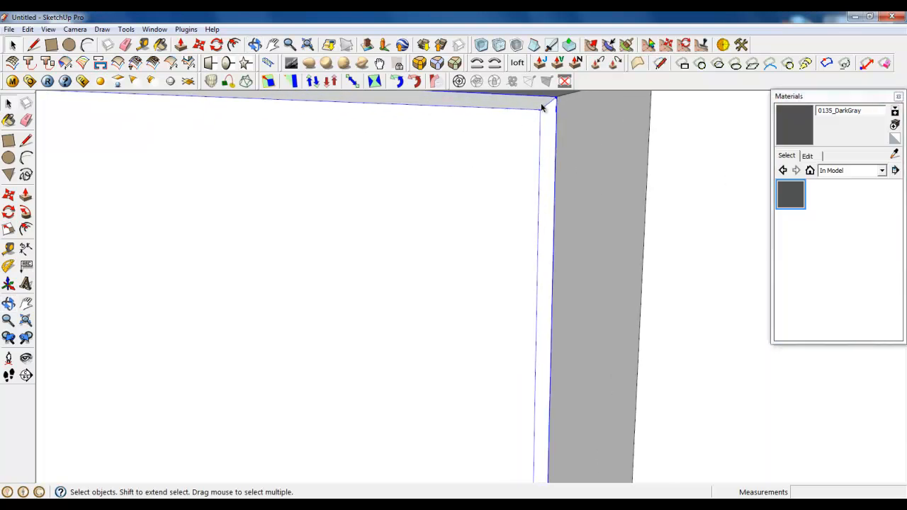
scroll(574, 134, "down", 6)
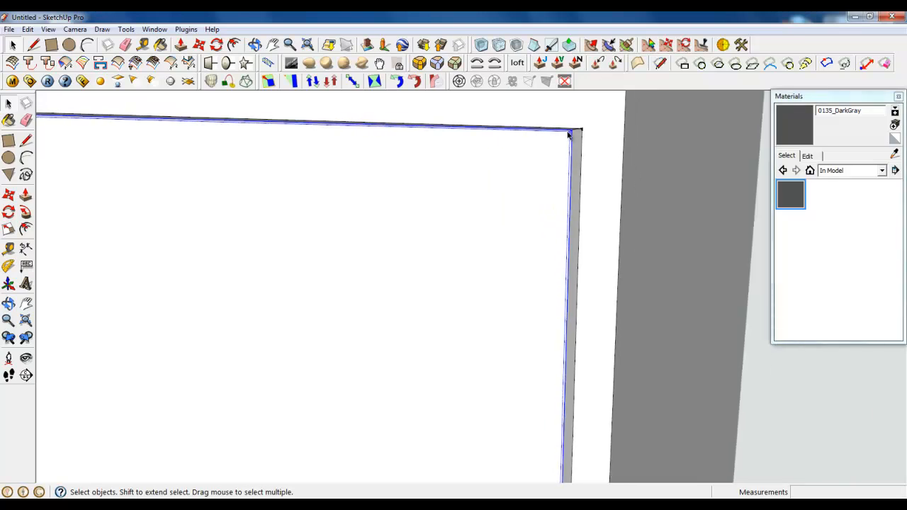
middle_click_drag(569, 134, 528, 195)
scroll(525, 160, "down", 5)
middle_click_drag(407, 237, 374, 193)
scroll(320, 126, "up", 4)
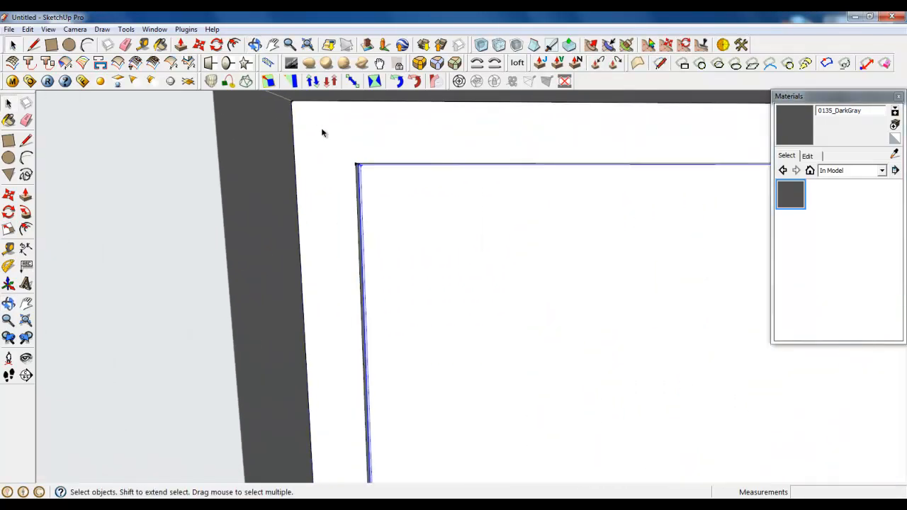
scroll(321, 133, "down", 5)
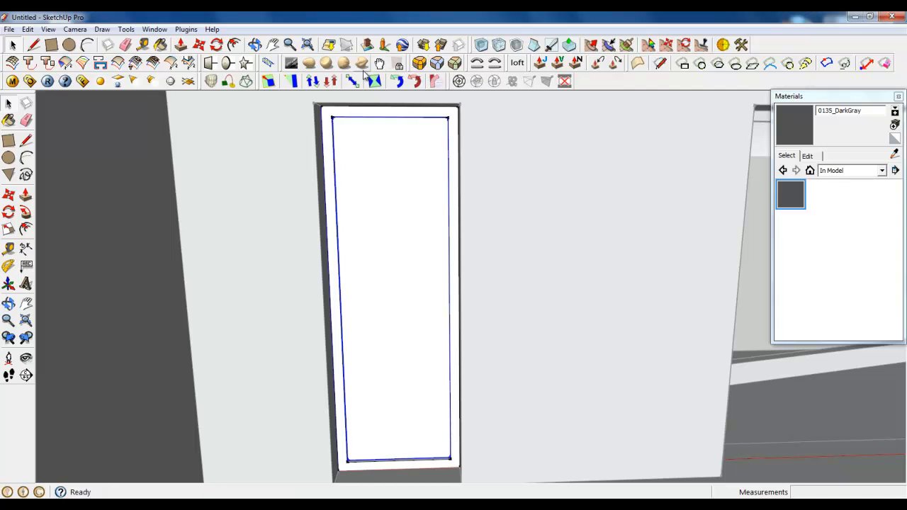
Select the door frame's face and draw a mitre line across its upper-left corner, from the inner to the outer corner.
scroll(337, 107, "up", 2)
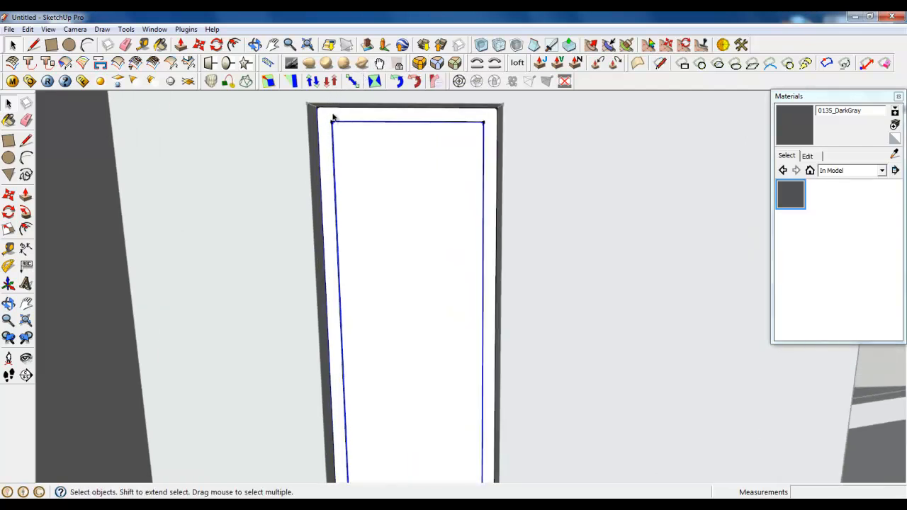
left_click(333, 117)
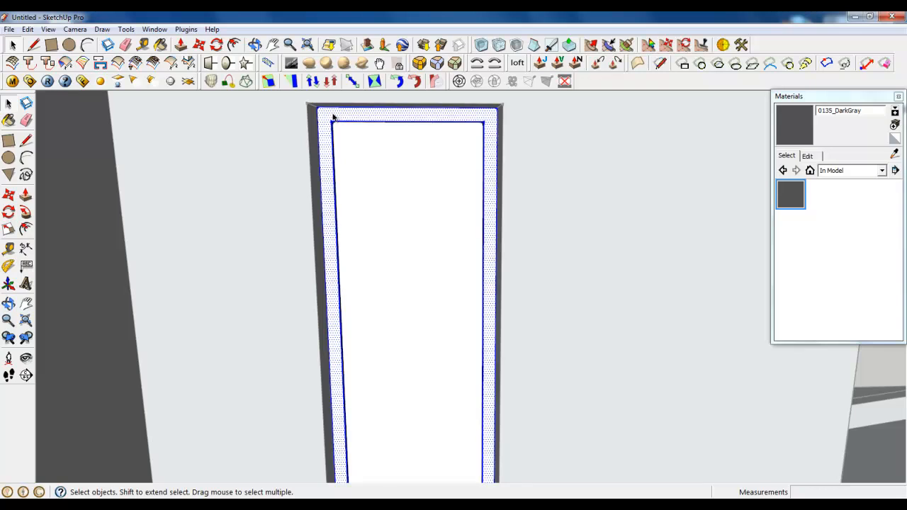
scroll(330, 118, "up", 3)
left_click(34, 45)
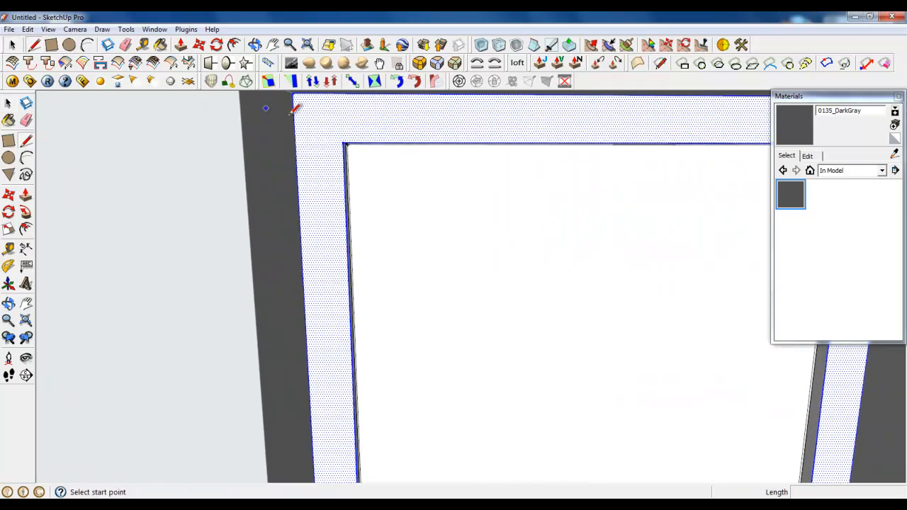
left_click(334, 139)
scroll(306, 107, "up", 2)
left_click(301, 126)
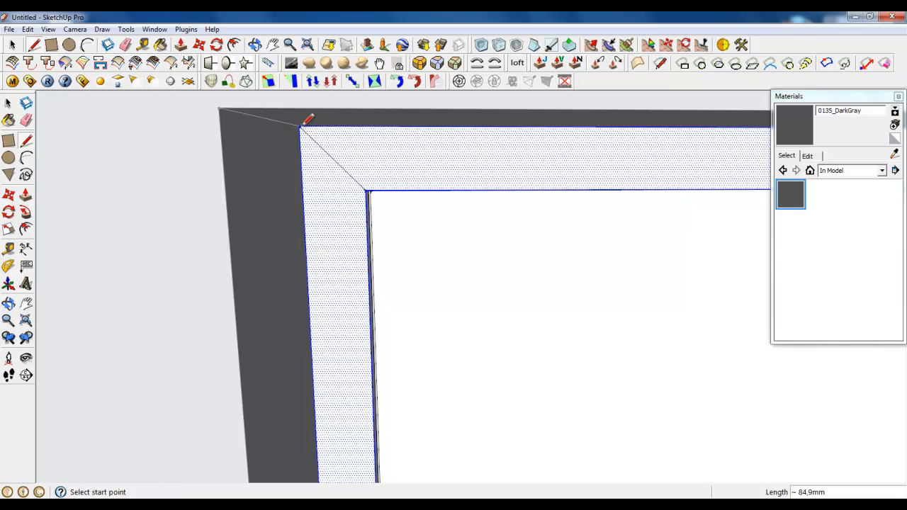
Draw a mitre line across the frame's upper-right corner, from the inner corner to the outer corner.
scroll(162, 115, "down", 5)
scroll(495, 164, "up", 4)
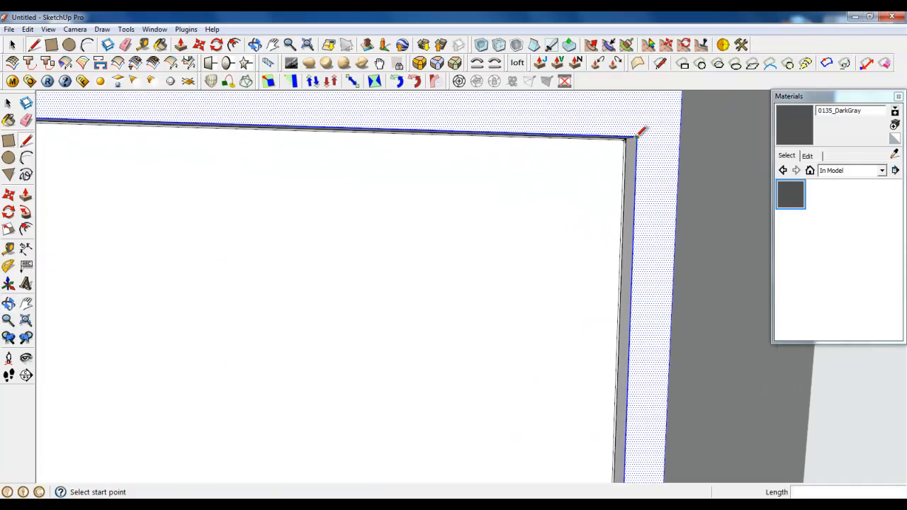
left_click(636, 137)
scroll(570, 213, "down", 3)
scroll(633, 146, "up", 2)
left_click(646, 124)
scroll(496, 118, "down", 6)
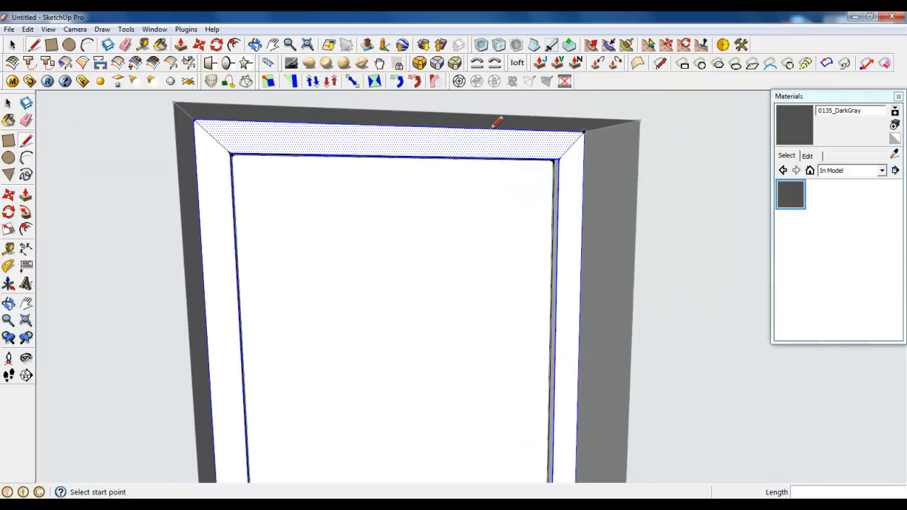
Draw mitre lines across both lower corners of the door frame, each from the inner corner to the outer corner.
middle_click_drag(461, 126, 426, 239)
scroll(461, 454, "up", 3)
scroll(284, 400, "up", 2)
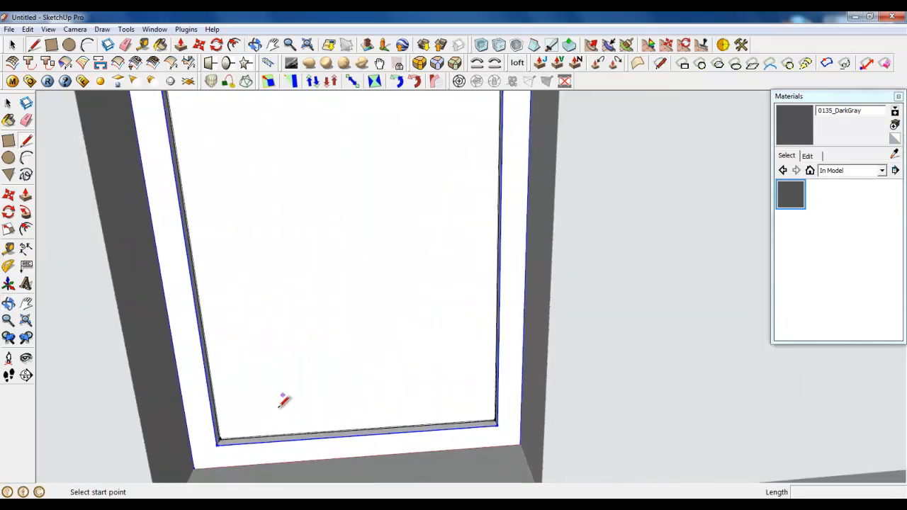
scroll(225, 418, "up", 1)
left_click(239, 395)
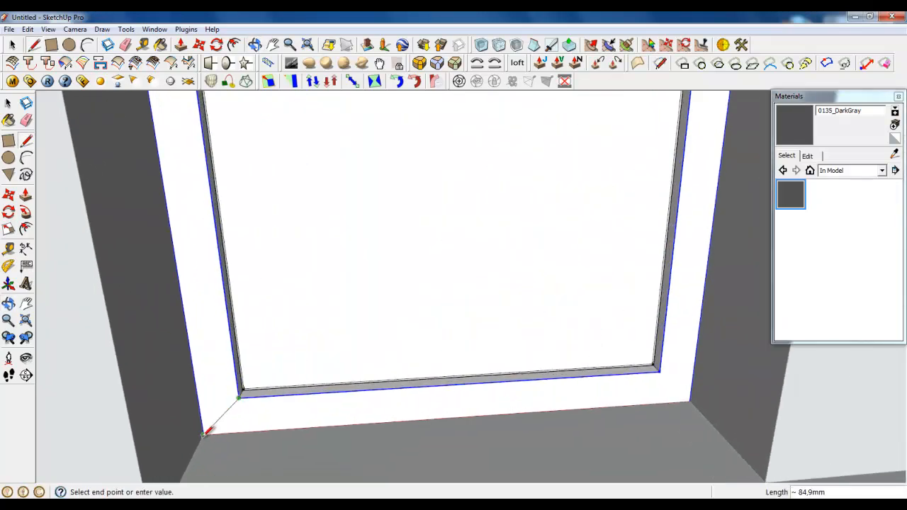
left_click(204, 434)
left_click(657, 369)
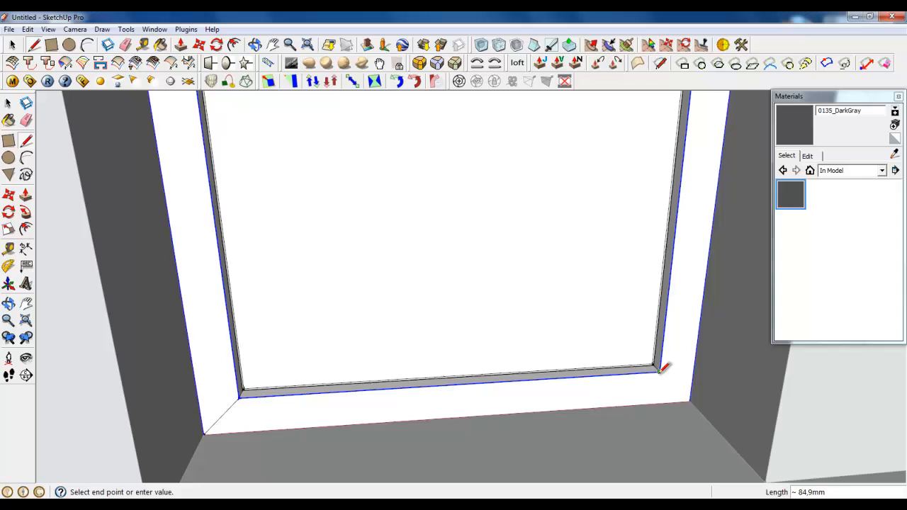
left_click(690, 401)
key("space")
Select the frame's left and bottom faces in turn to check how the mitre lines divide the frame.
middle_click_drag(316, 289, 315, 323)
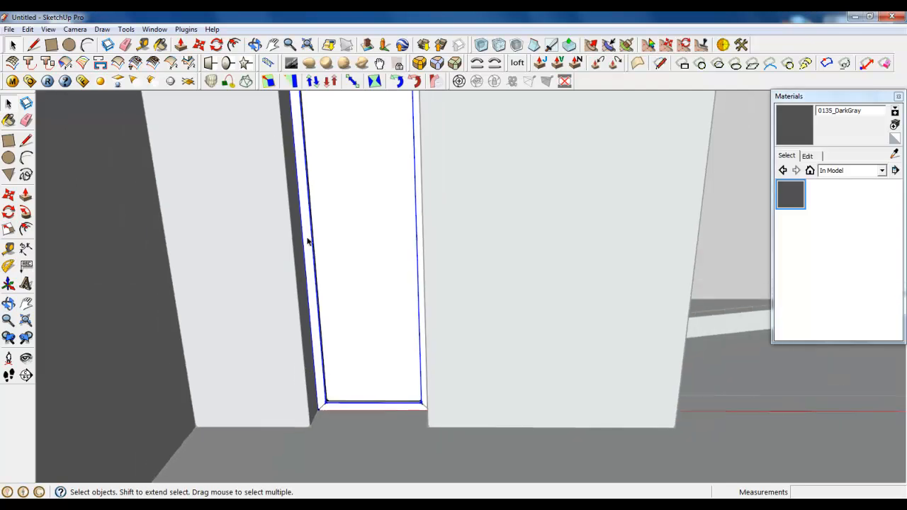
left_click(304, 194)
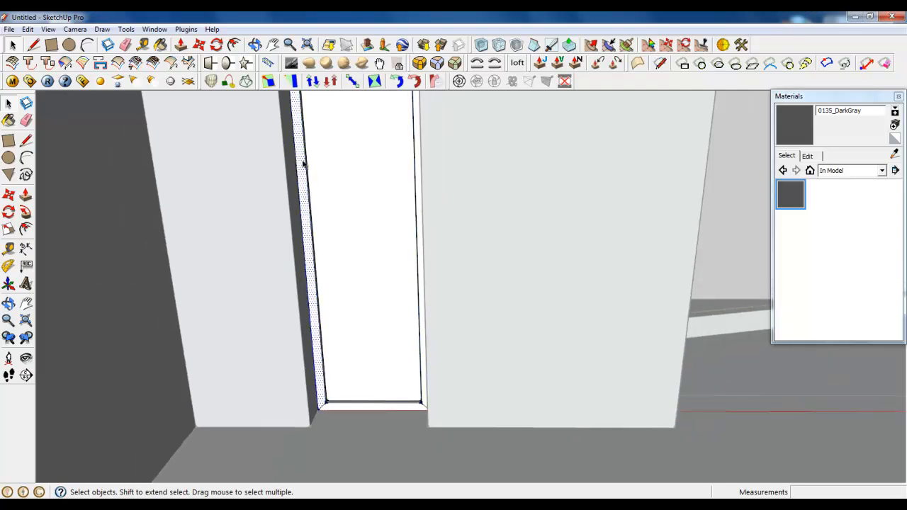
left_click(334, 406)
scroll(334, 418, "up", 5)
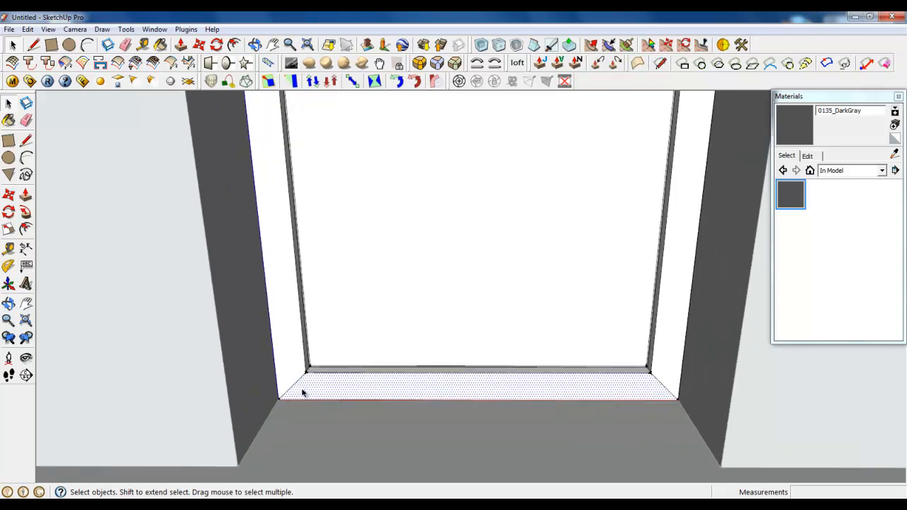
scroll(356, 395, "down", 2)
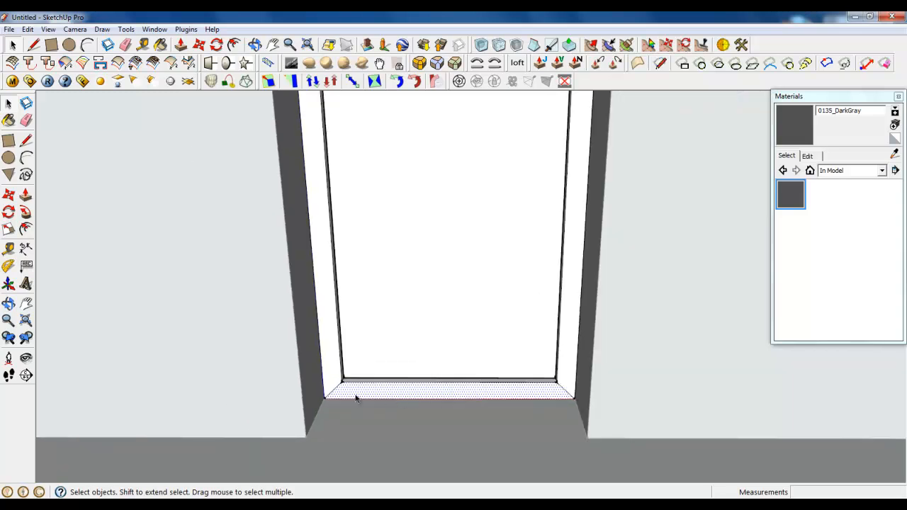
scroll(355, 399, "up", 4)
right_click(335, 387)
left_click(297, 333)
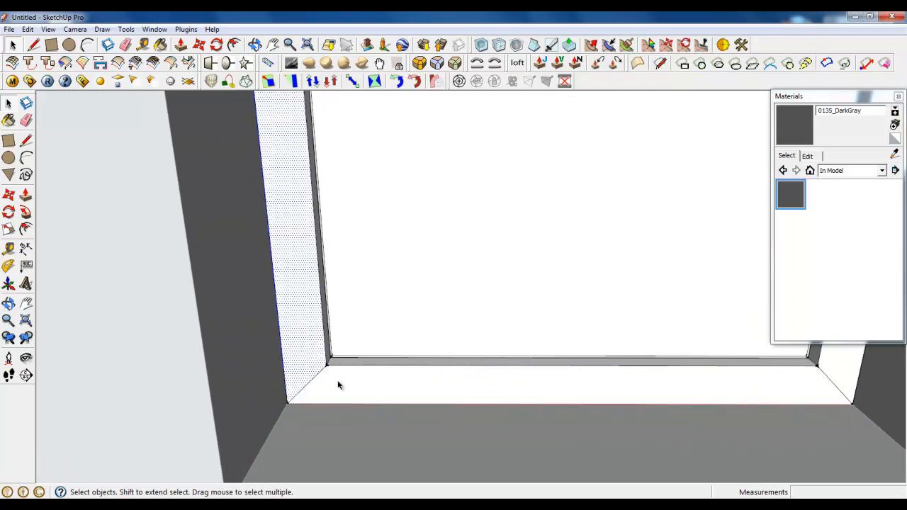
left_click(338, 380)
scroll(343, 434, "down", 4)
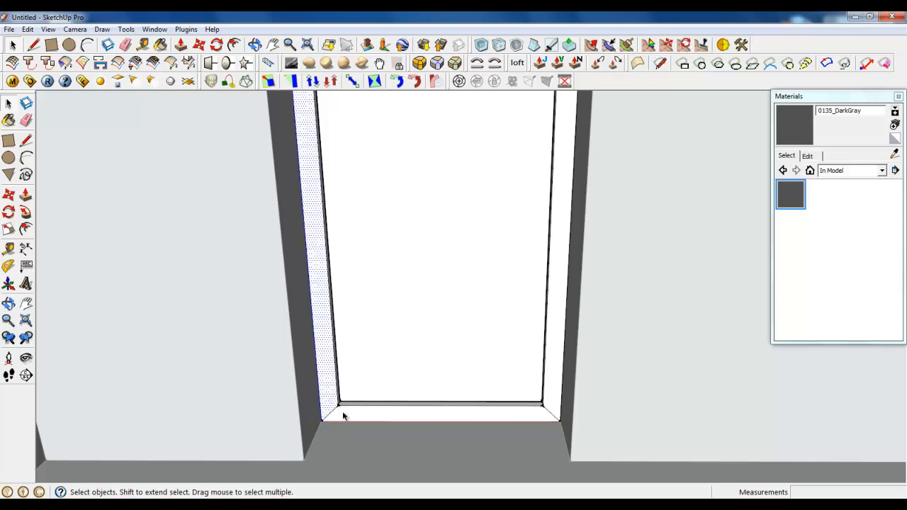
middle_click_drag(345, 419, 361, 459)
scroll(361, 456, "down", 3)
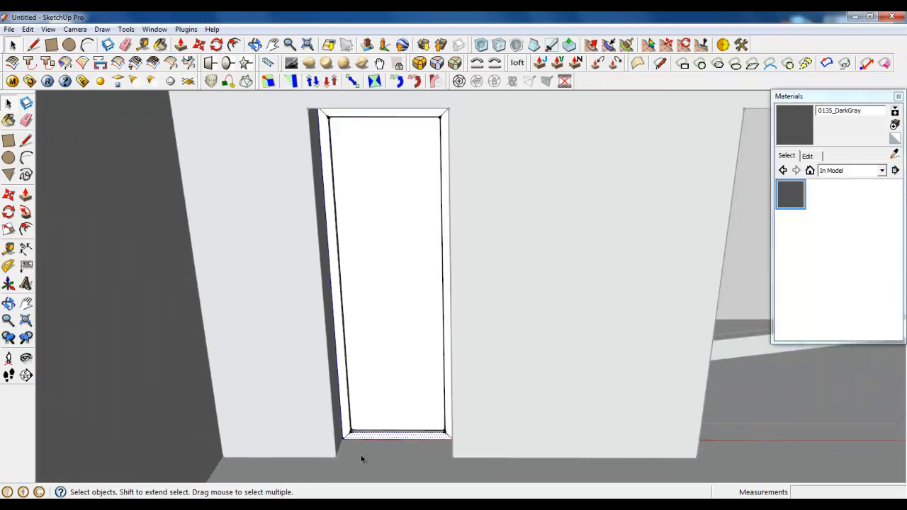
Select only the four inner edges of the frame around the pane, leaving its faces out of the selection.
scroll(351, 446, "up", 6)
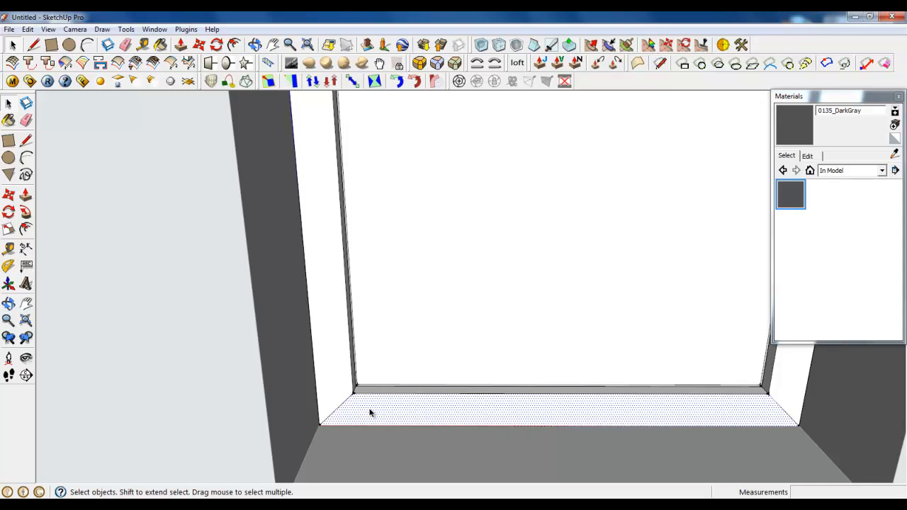
scroll(347, 387, "up", 2)
left_click(355, 383)
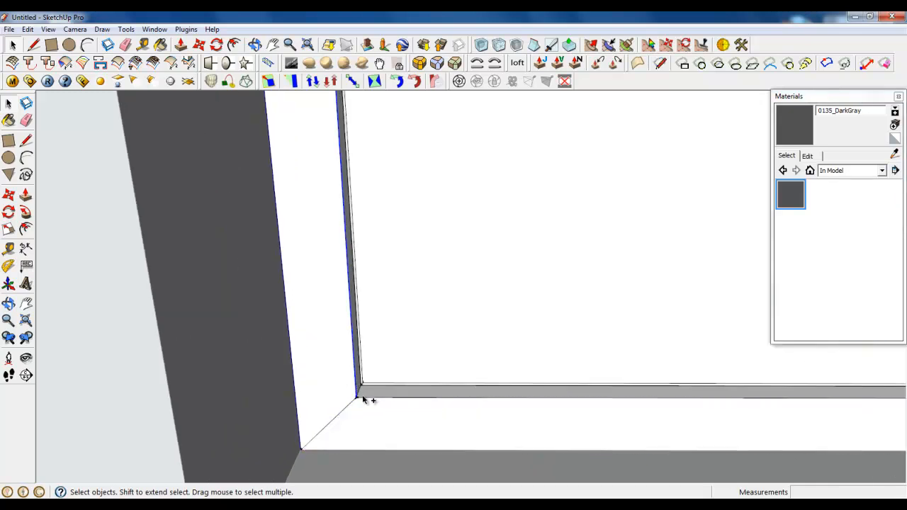
left_click(363, 397, "ctrl")
scroll(251, 393, "down", 4)
middle_click_drag(355, 433, 496, 418)
scroll(526, 406, "up", 4)
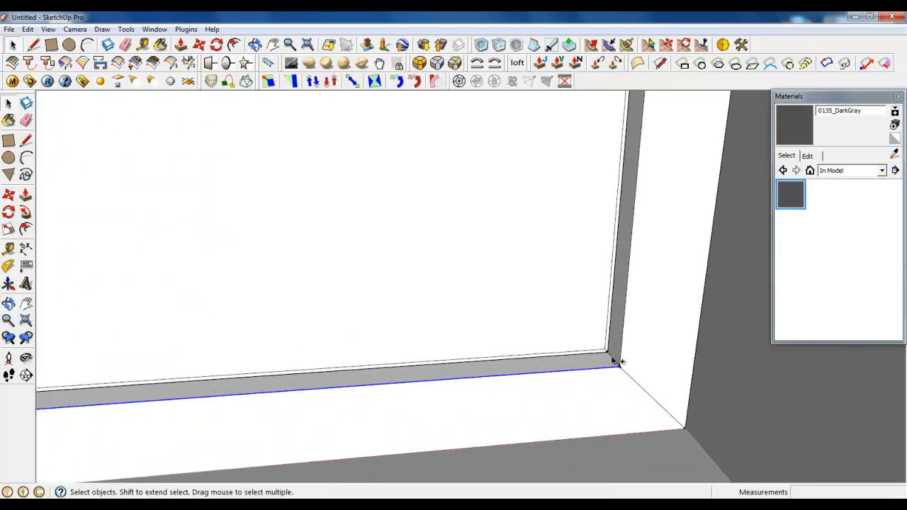
left_click(621, 356, "ctrl")
scroll(567, 428, "down", 10)
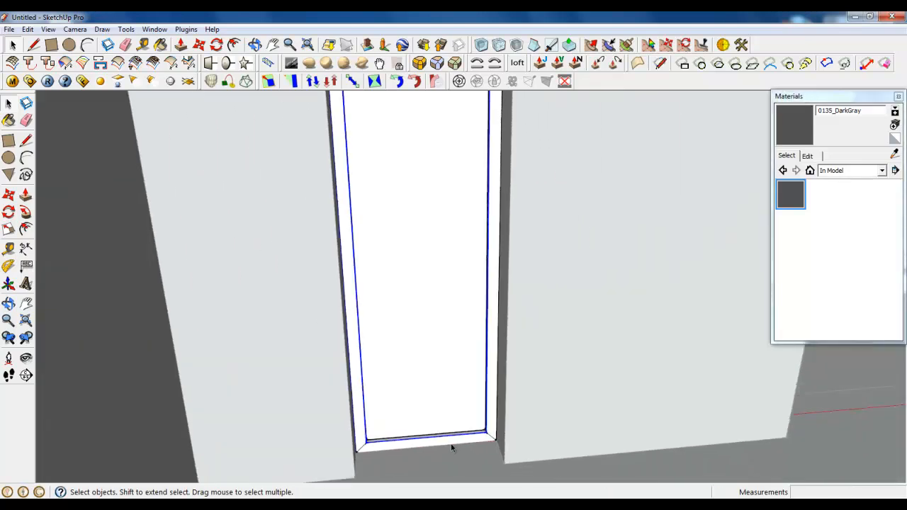
scroll(343, 358, "up", 8)
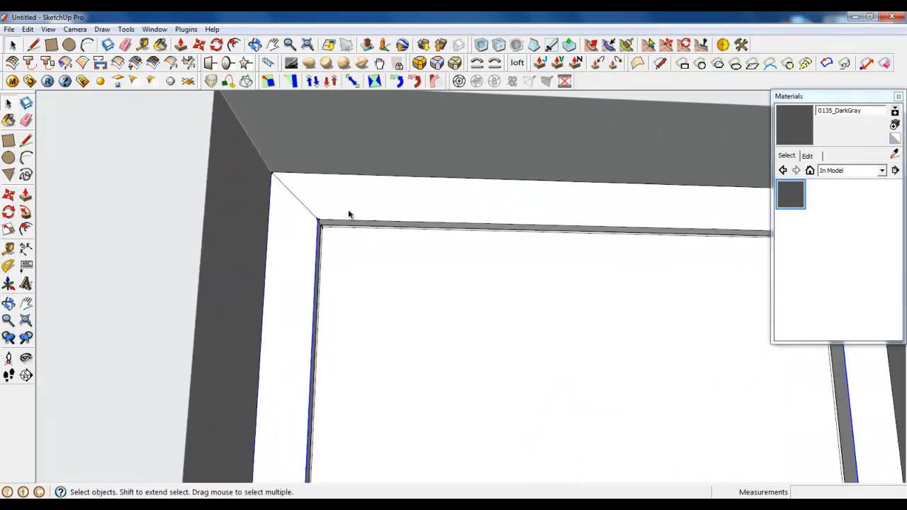
left_click(346, 226, "ctrl")
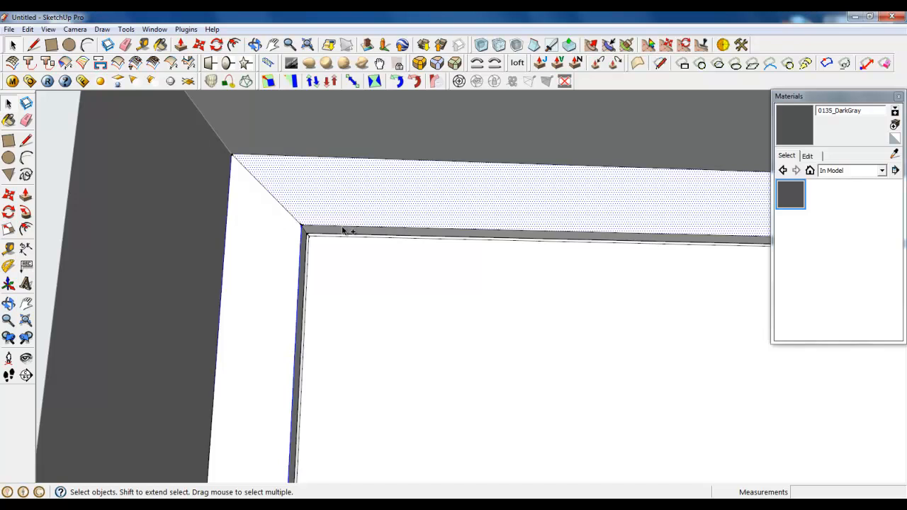
left_click(342, 227, "ctrl")
left_click(342, 213, "ctrl+shift")
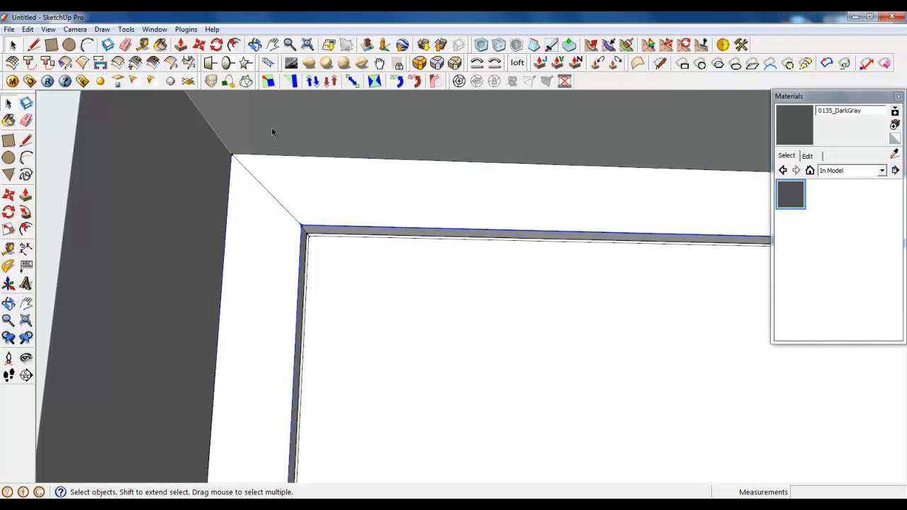
Round the selected inner frame edges with Round Corner, using a 4,6 mm offset and 5 segments.
left_click(419, 64)
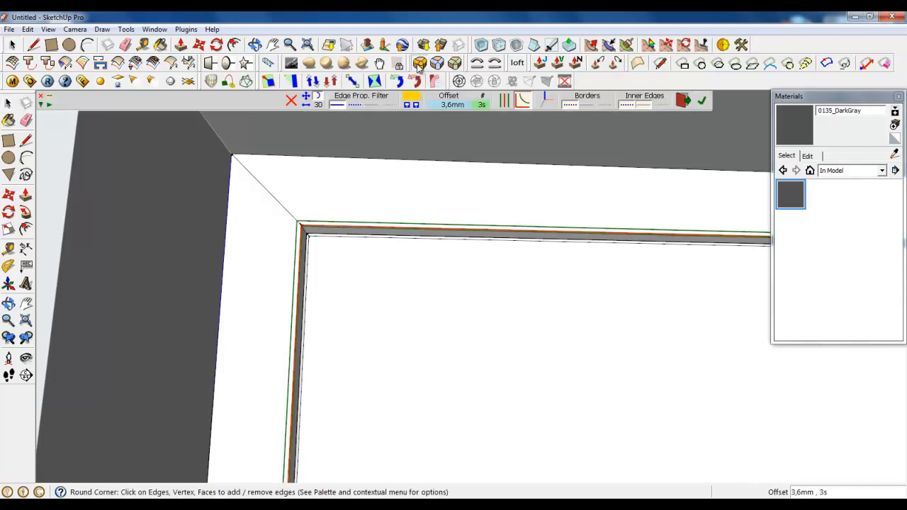
left_click(445, 105)
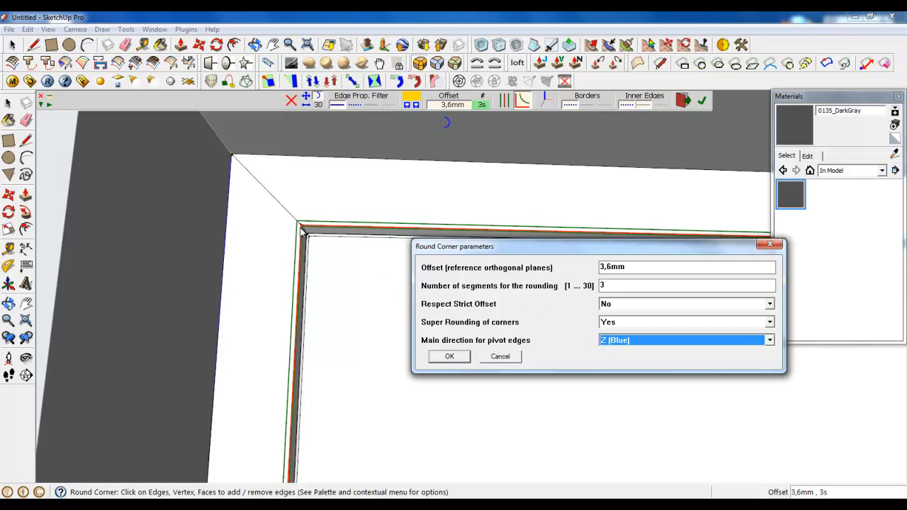
left_click_drag(604, 266, 600, 266)
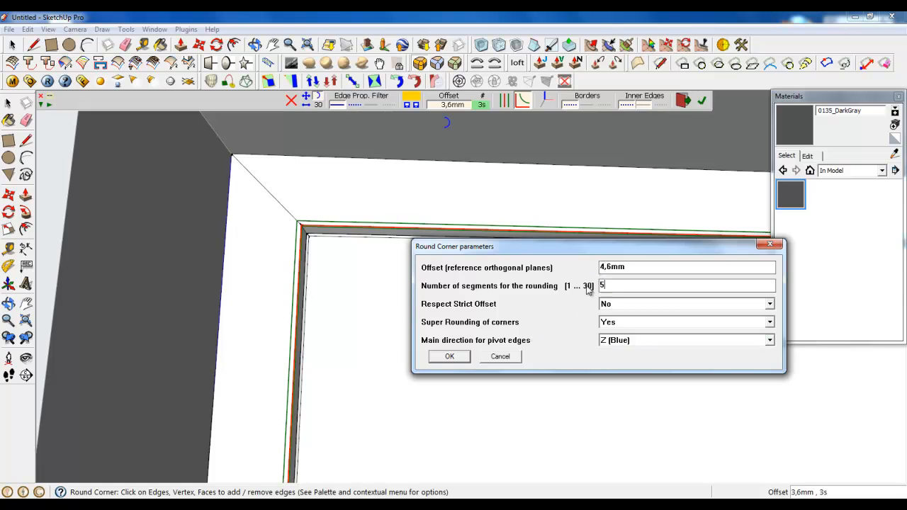
left_click(450, 357)
left_click(702, 101)
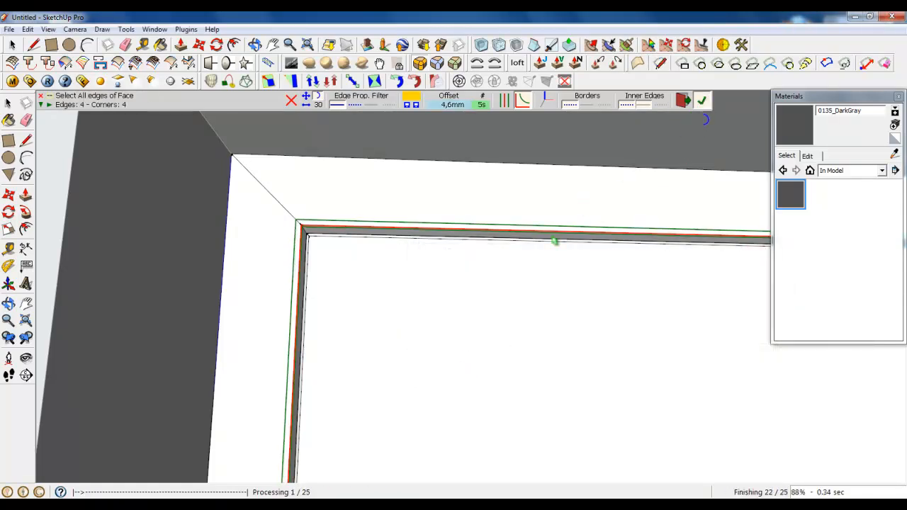
left_click(12, 44)
Examine the rounded inner frame corner closely, with hidden geometry shown temporarily.
middle_click_drag(412, 312, 251, 271)
scroll(251, 272, "up", 2)
middle_click_drag(310, 238, 219, 243)
left_click(48, 29)
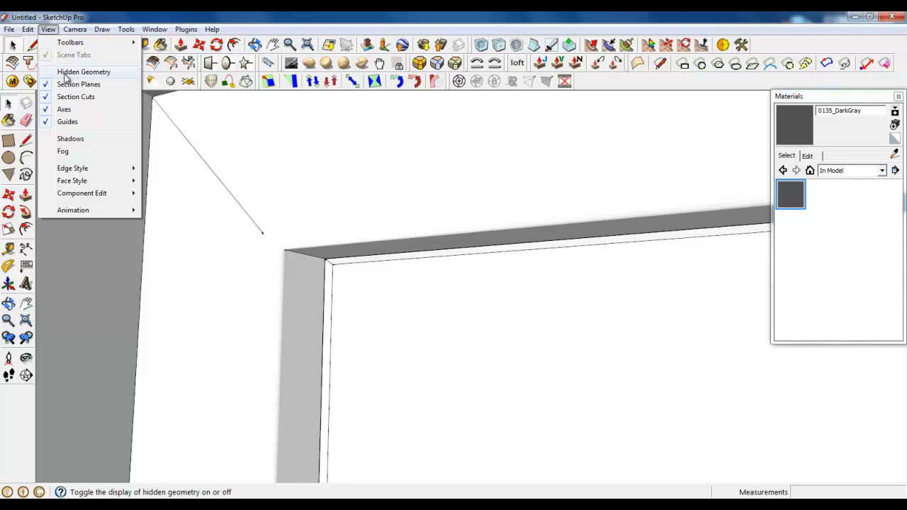
left_click(65, 72)
middle_click_drag(276, 290, 371, 308)
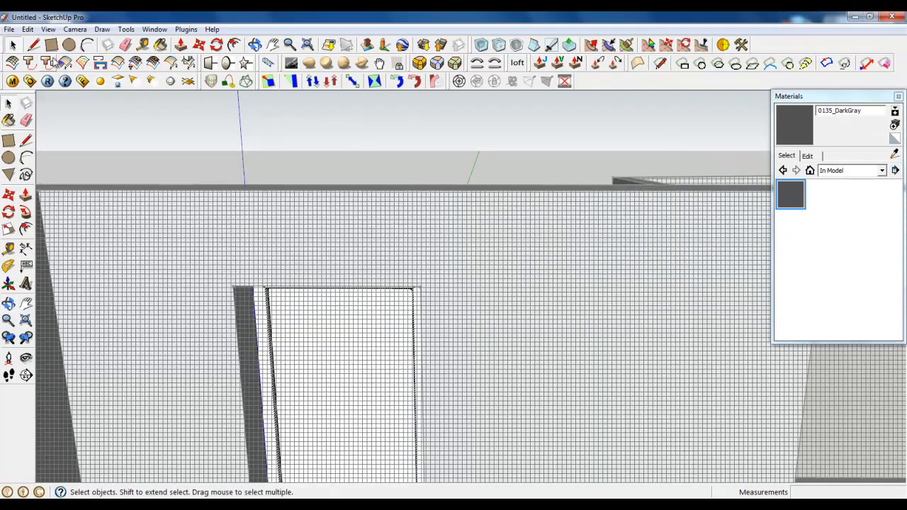
left_click(48, 29)
left_click(75, 71)
Open the house walls group for editing at the open doorway in the adjoining room.
scroll(192, 259, "down", 6)
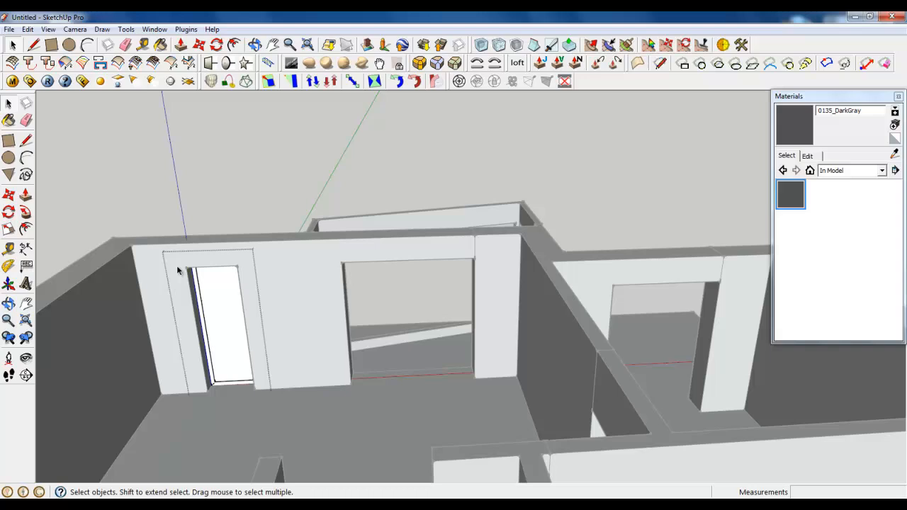
scroll(177, 265, "down", 3)
middle_click_drag(273, 308, 262, 348)
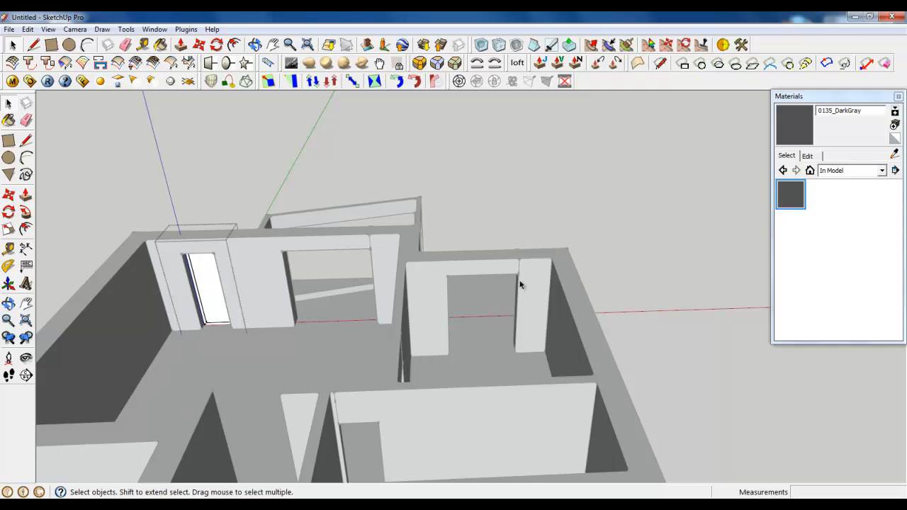
right_click(471, 344)
left_click(492, 351)
Draw a line across the doorway's left jamb, from front to back, 500 mm above the floor.
scroll(478, 350, "up", 10)
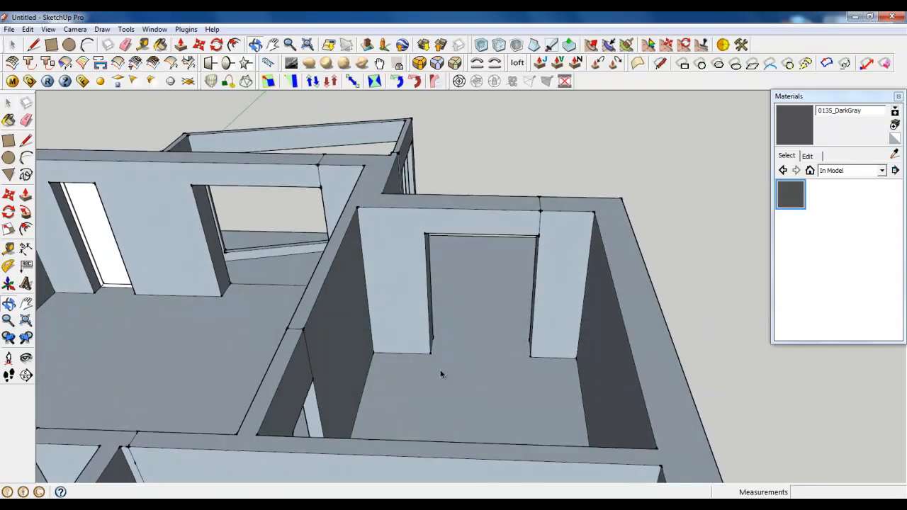
scroll(428, 316, "up", 2)
scroll(378, 374, "down", 5)
scroll(495, 356, "up", 5)
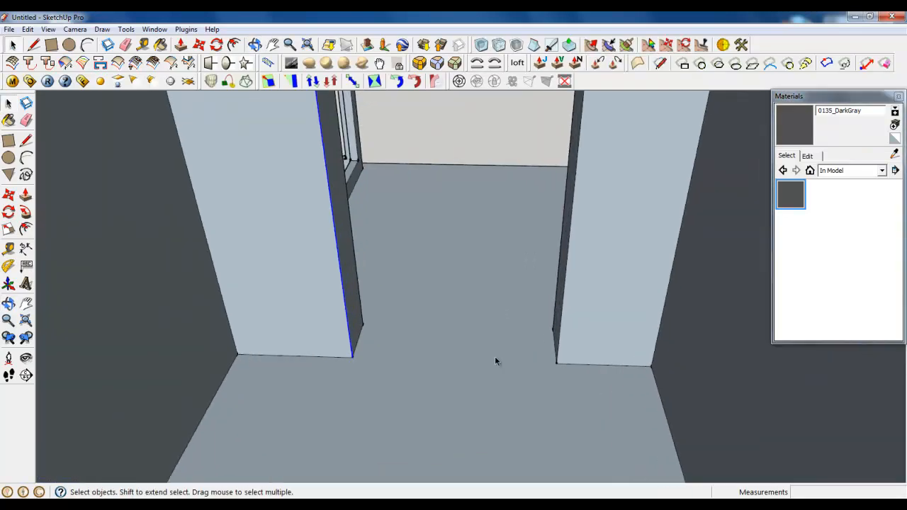
left_click(51, 46)
scroll(402, 315, "up", 3)
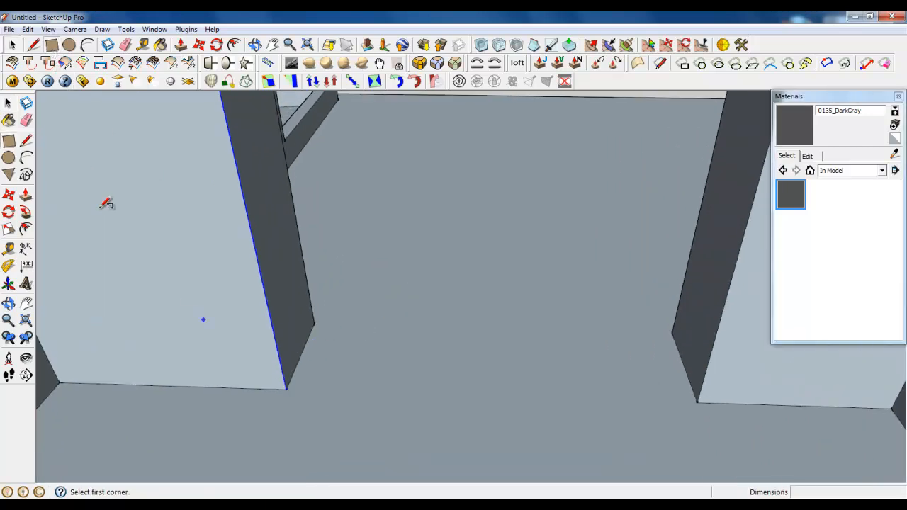
key("l")
left_click(286, 388)
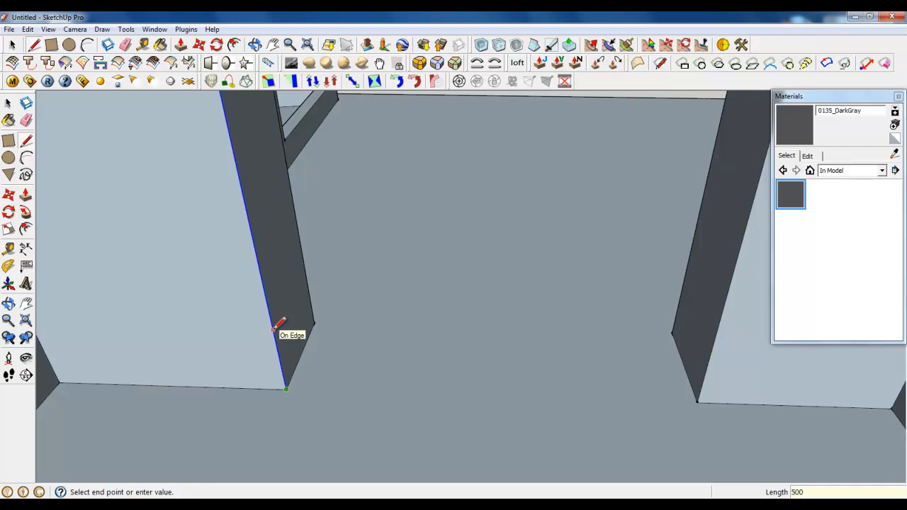
key("Return")
left_click(264, 289)
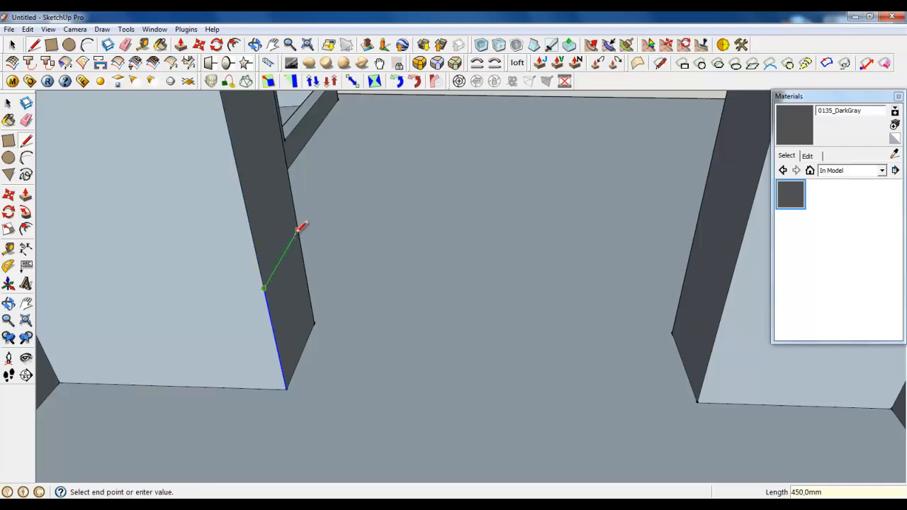
left_click(298, 230)
Try to extend the left jamb's lower section across the doorway to the opposite jamb with Push/Pull.
left_click(181, 47)
left_click(304, 314)
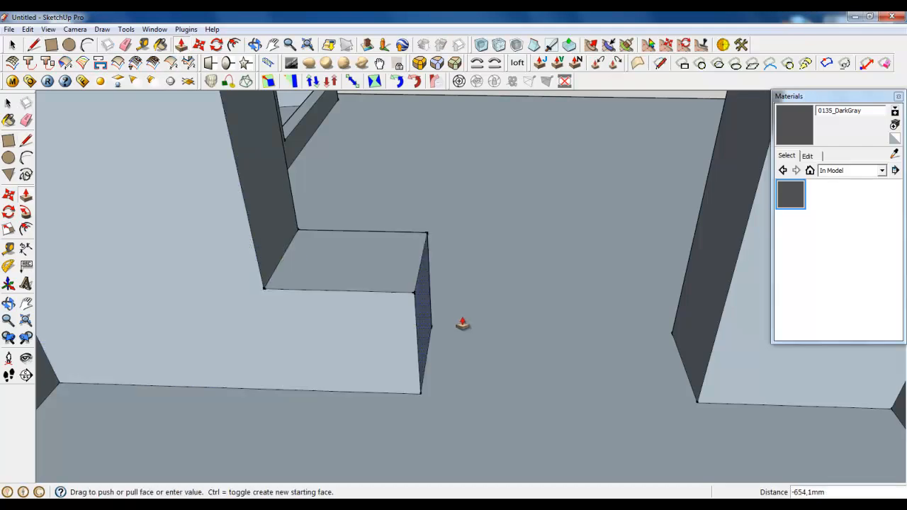
left_click(725, 277)
scroll(607, 355, "down", 10)
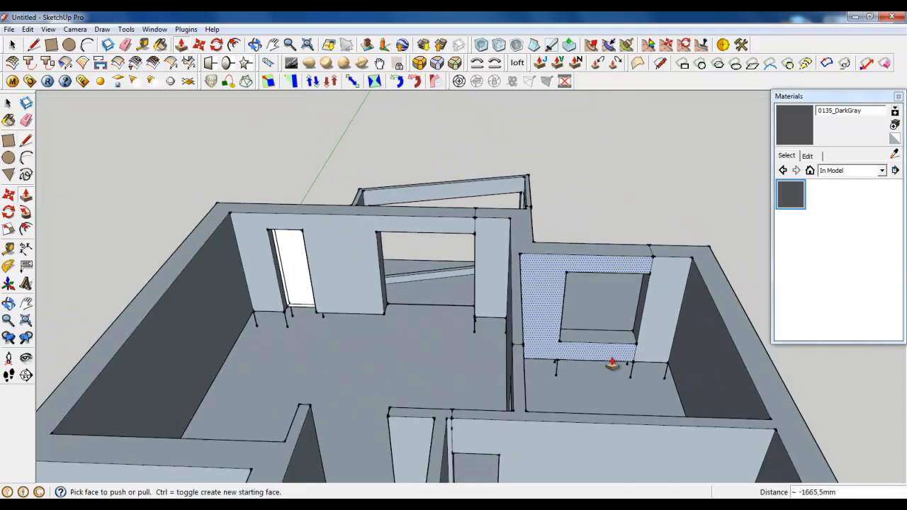
Draw a line on the floor across the front of the adjoining room's doorway and erase the face filling the opening.
middle_click_drag(607, 365, 364, 348)
double_click(585, 366)
scroll(592, 365, "up", 8)
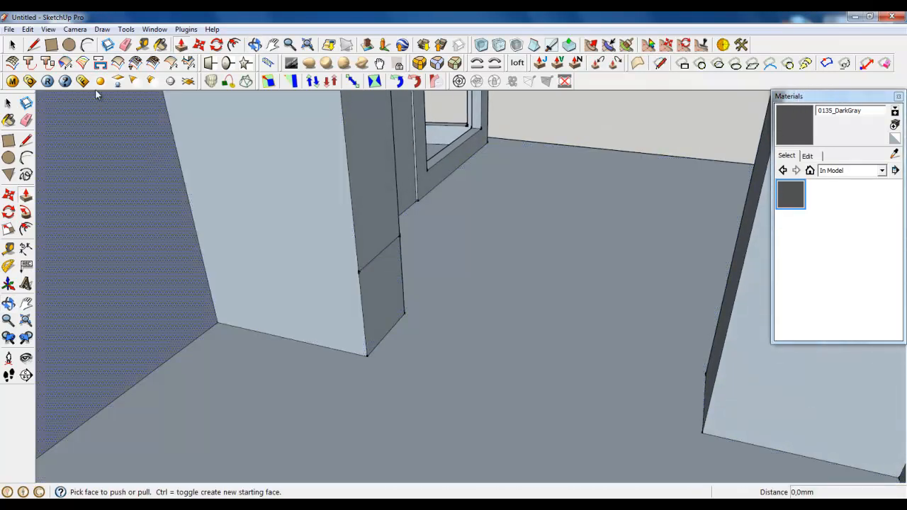
left_click(33, 45)
left_click(367, 356)
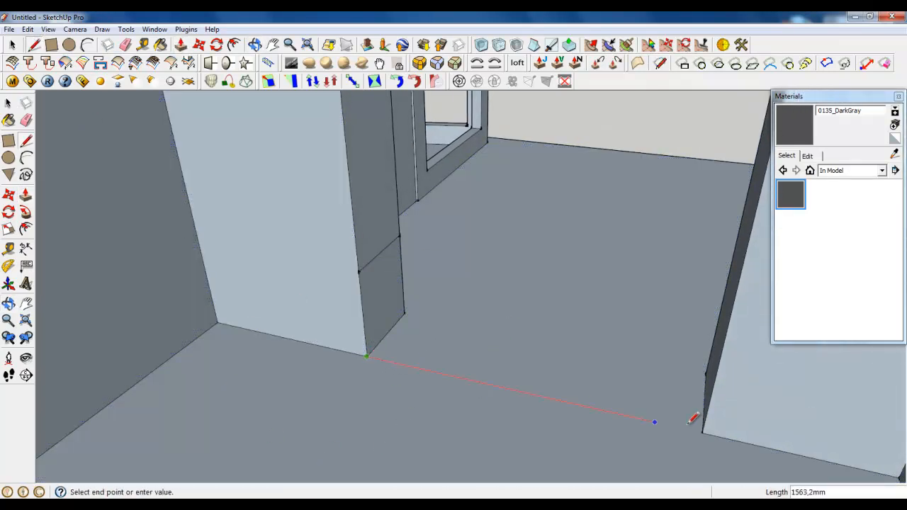
left_click(703, 430)
right_click(658, 370)
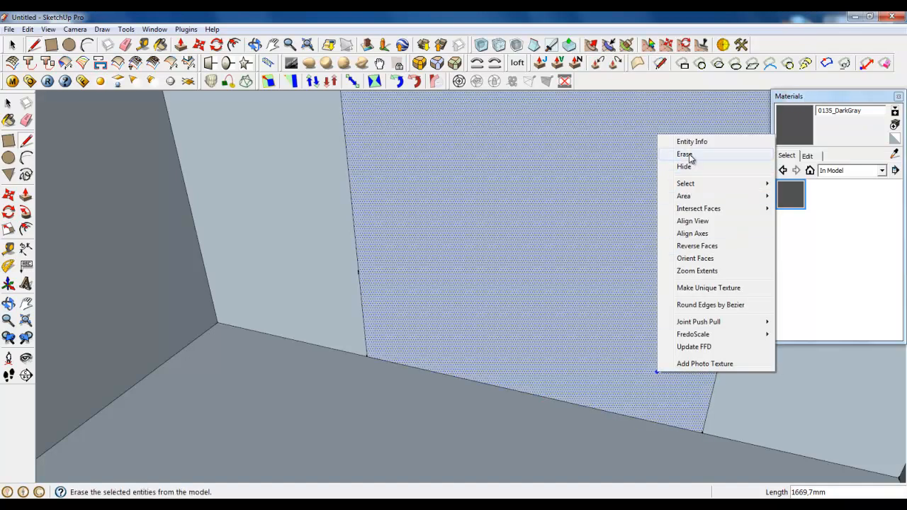
left_click(685, 153)
Draw a line across the doorway's front from the left jamb's 500 mm mark to the opposite jamb and erase the face above it.
left_click(360, 271)
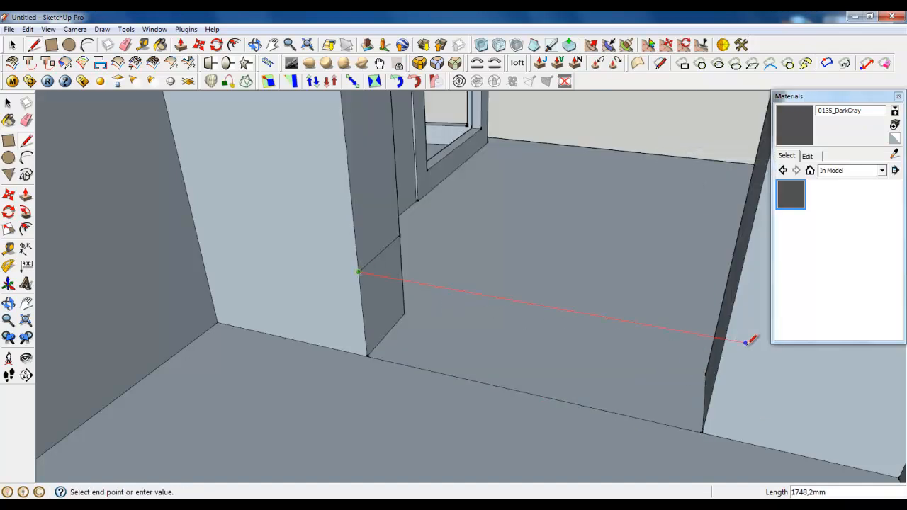
left_click(724, 339)
right_click(686, 278)
left_click(711, 76)
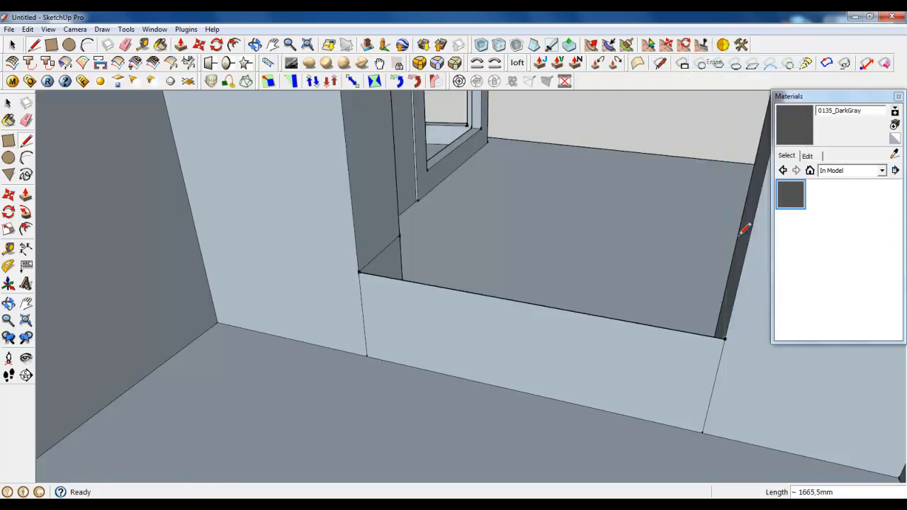
Close the top of the low wall with edges across the right jamb and along the back, and erase the face above it.
left_click(724, 339)
left_click(726, 281)
left_click(726, 286)
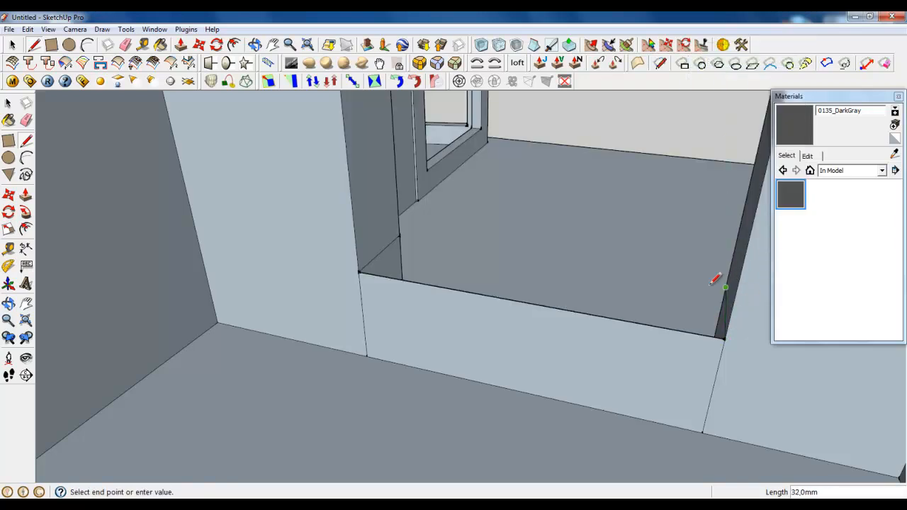
left_click(399, 234)
right_click(432, 219)
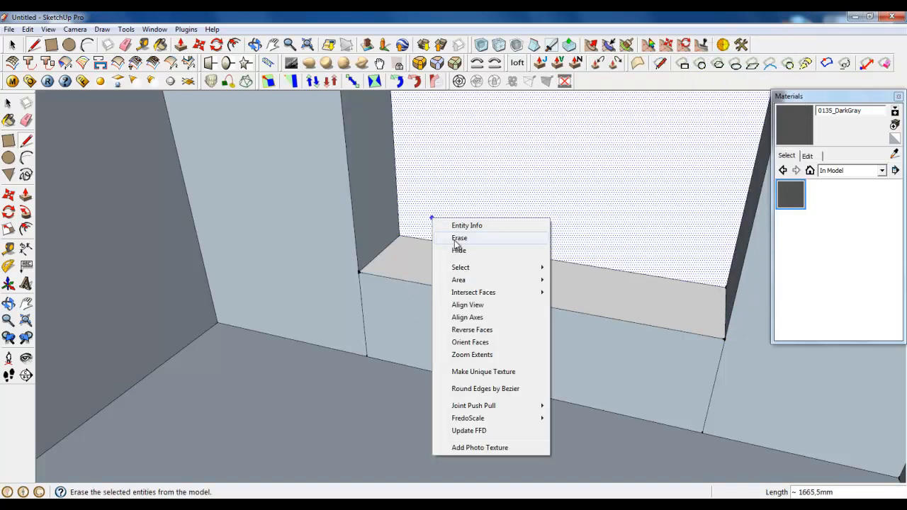
left_click(455, 239)
Draw a line across the floor of the wide opening, from the middle of the left jamb's depth to the right jamb.
middle_click_drag(463, 298, 526, 389)
scroll(502, 386, "down", 4)
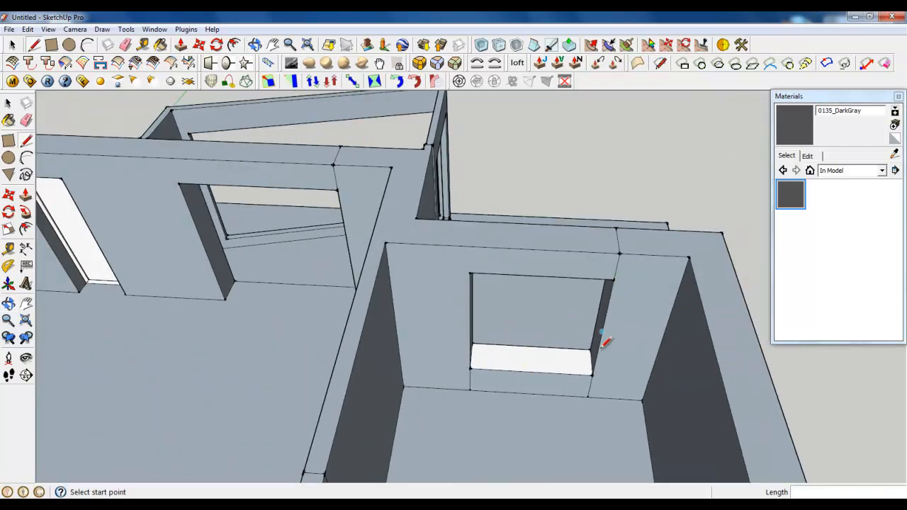
scroll(638, 308, "down", 4)
middle_click_drag(425, 358, 438, 364)
scroll(322, 295, "up", 3)
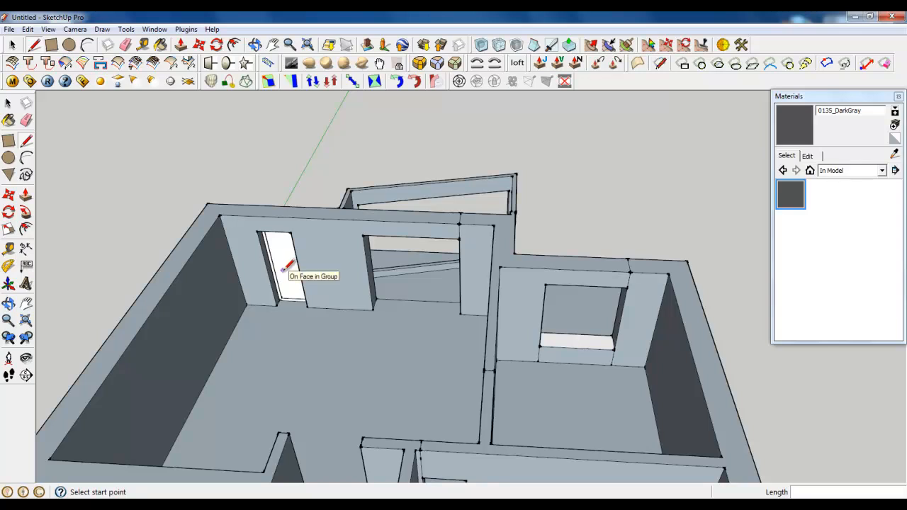
left_click(12, 44)
scroll(260, 320, "up", 3)
middle_click_drag(373, 349, 523, 201)
scroll(464, 363, "up", 3)
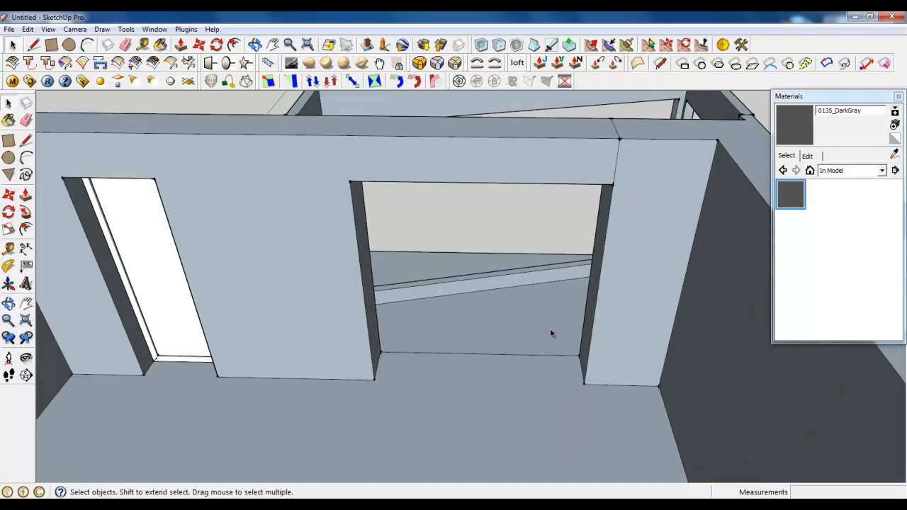
left_click(33, 45)
scroll(536, 375, "up", 5)
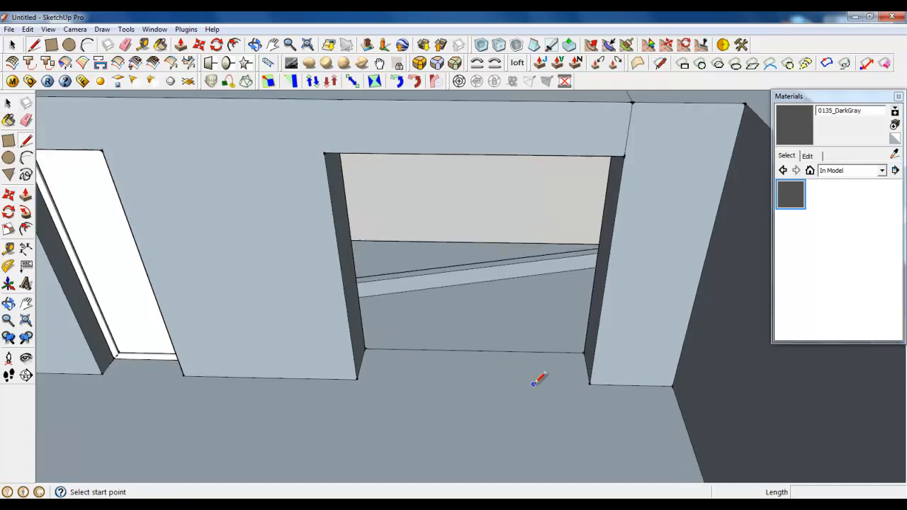
mouse_move(405, 371)
middle_mouse_down()
mouse_move(395, 371)
mouse_move(405, 373)
middle_mouse_up()
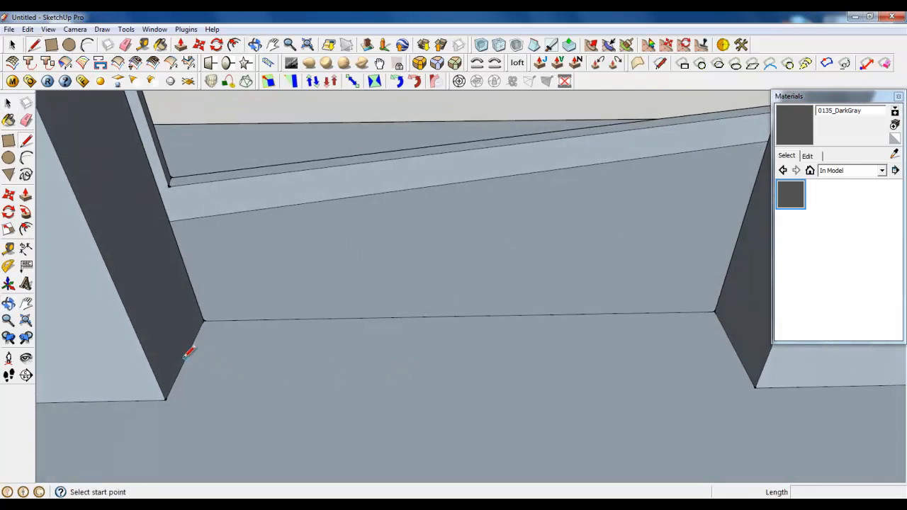
left_click(187, 356)
left_click(726, 347)
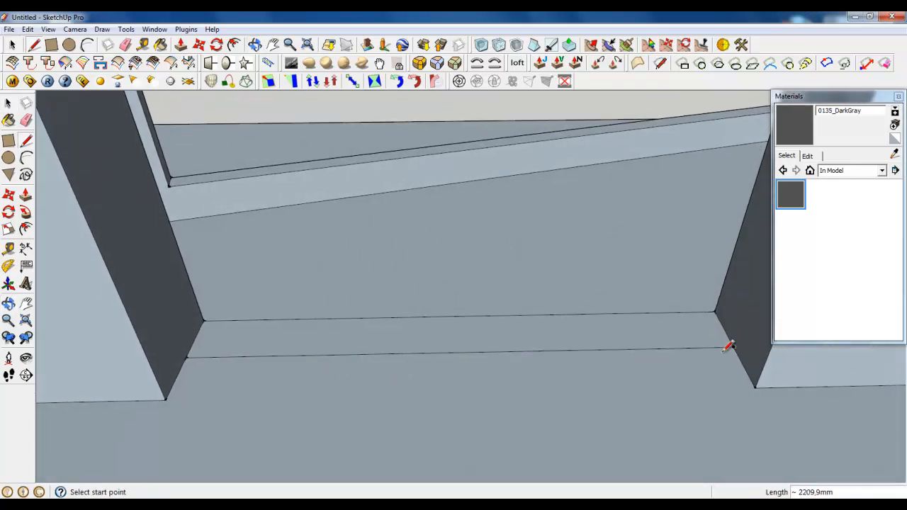
Mark 60 mm along the left jamb's base behind that line and draw a second parallel line across to the right jamb.
scroll(728, 346, "down", 2)
scroll(293, 344, "up", 6)
left_click(263, 350)
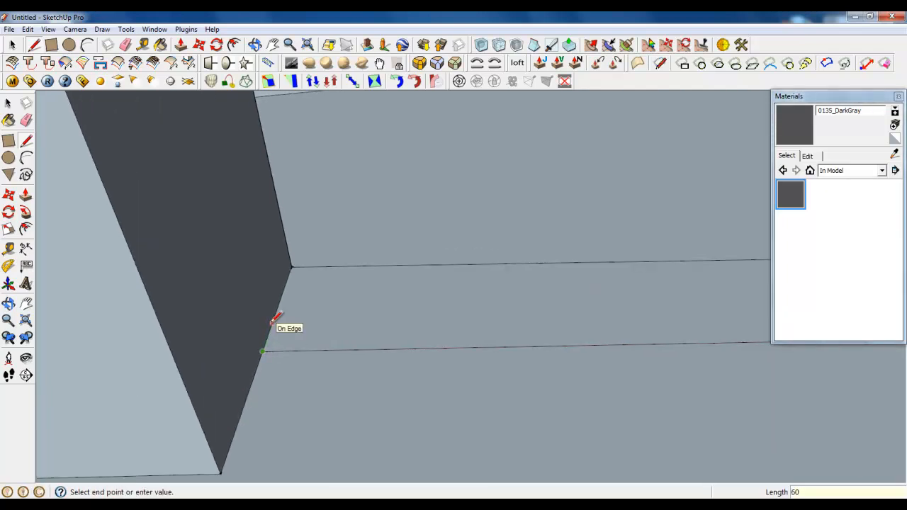
key("Return")
left_click(271, 327)
scroll(236, 392, "down", 5)
middle_click_drag(263, 415, 315, 426)
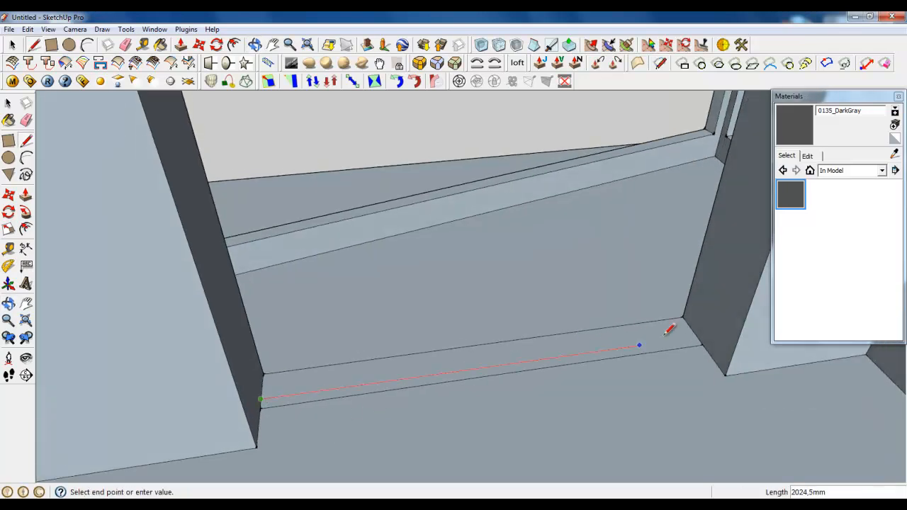
left_click(691, 337)
Make the 60 mm floor strip a group, open it for editing and extrude the strip 2300 mm to the opening's top.
key("space")
scroll(332, 377, "up", 5)
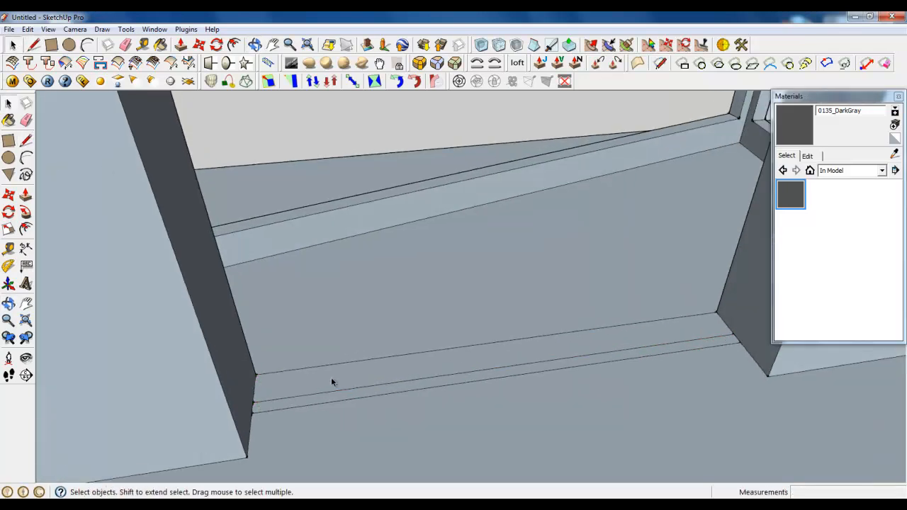
left_click(336, 409)
right_click(336, 409)
left_click(374, 252)
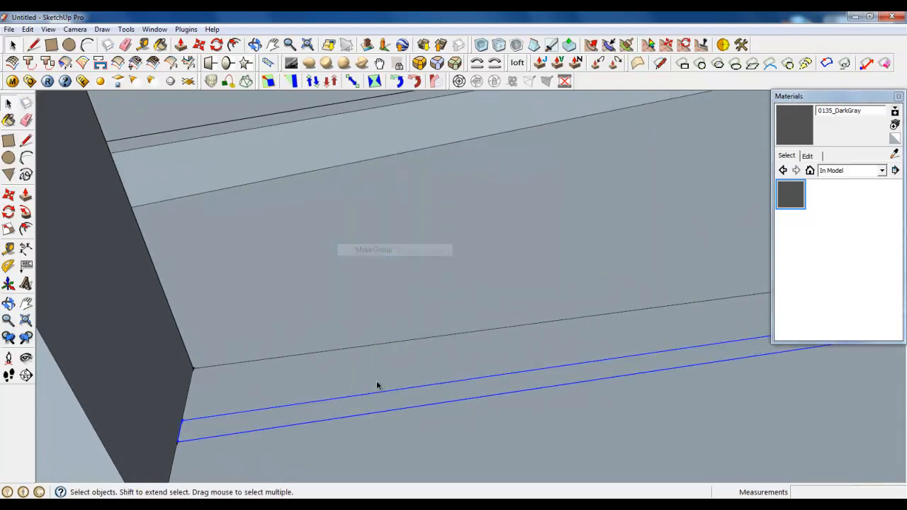
double_click(380, 406)
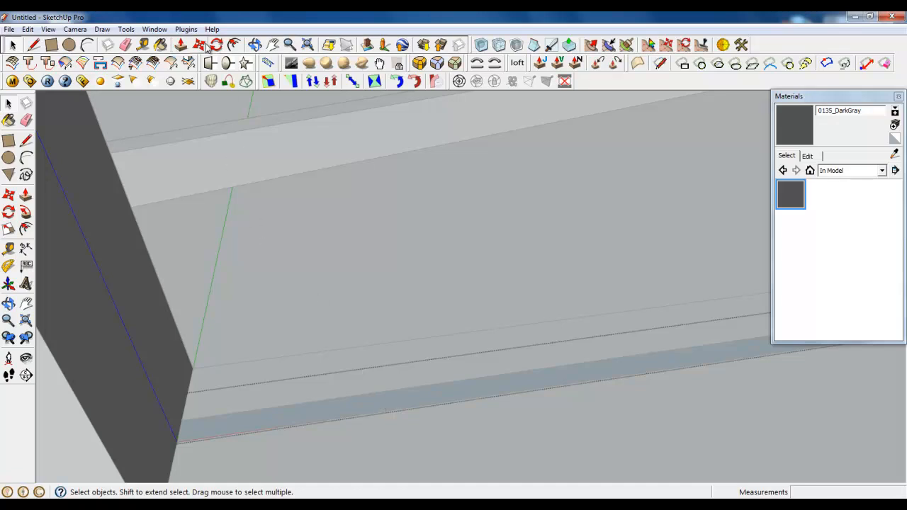
left_click(180, 44)
scroll(322, 435, "down", 6)
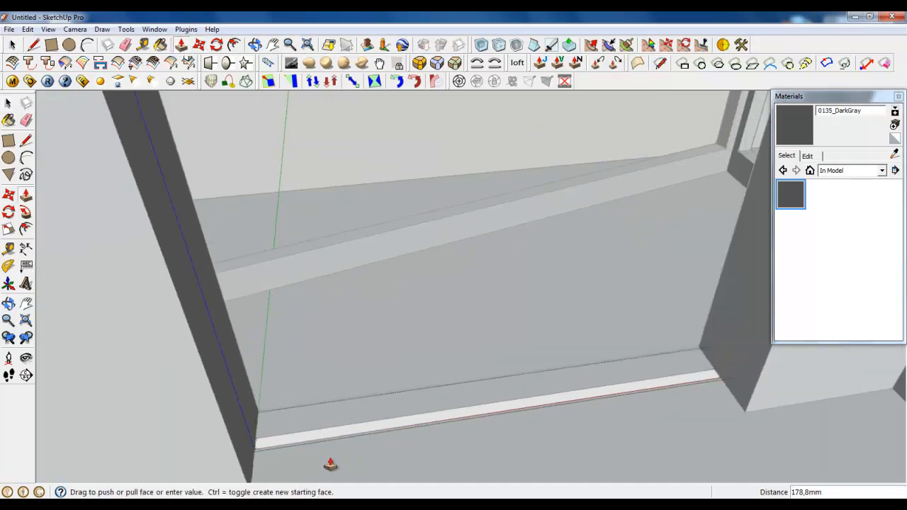
left_click(244, 284)
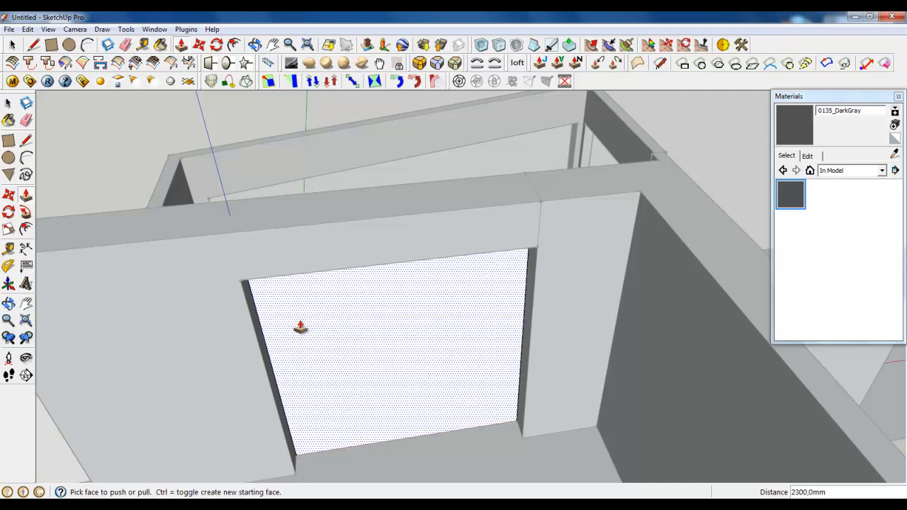
Offset the panel's outline 60 mm inwards and push the inner face back 60 mm to leave an open frame.
left_click(234, 45)
left_click(379, 318)
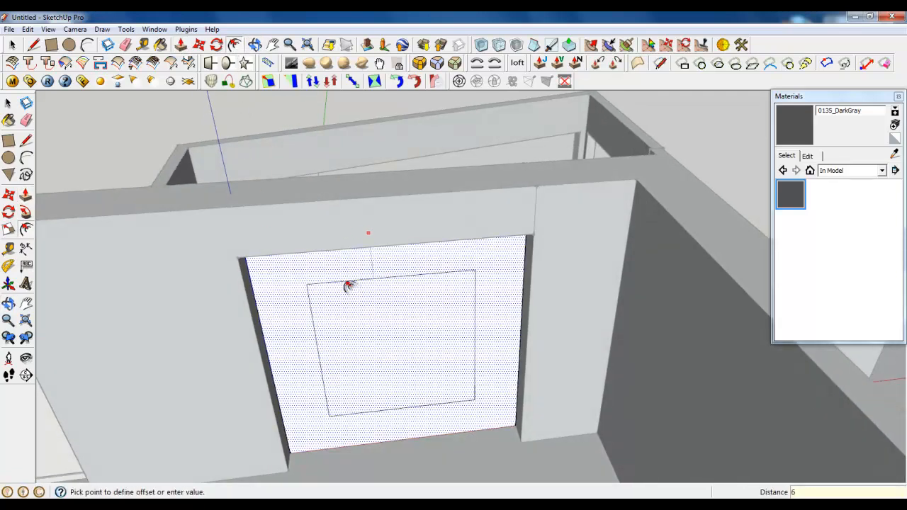
key("Return")
left_click(181, 45)
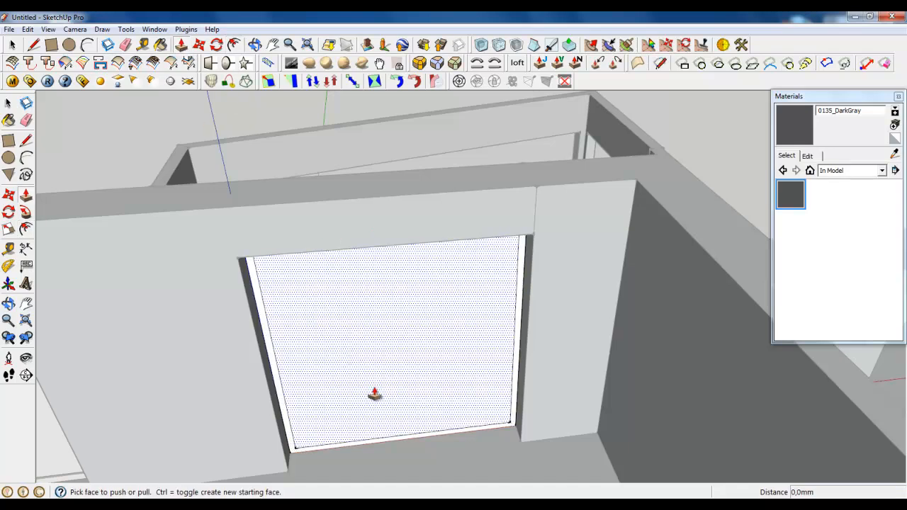
left_click(376, 395)
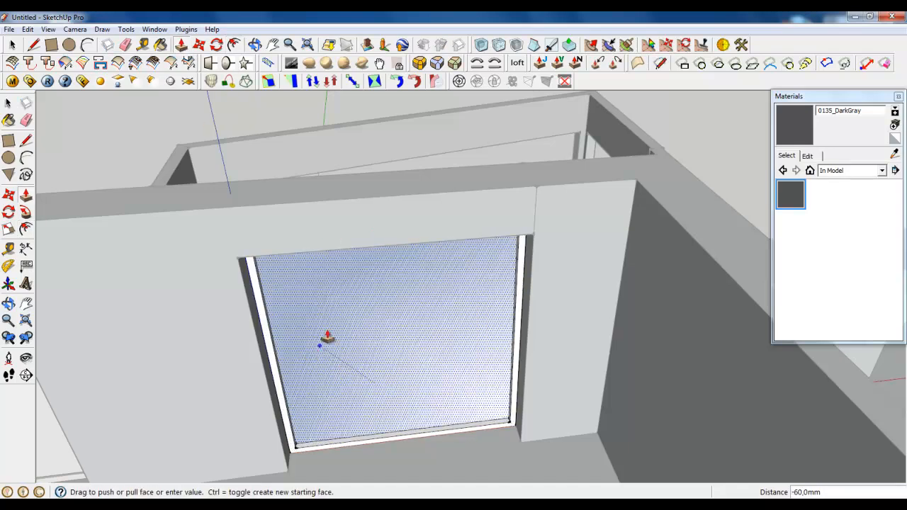
middle_click_drag(324, 338, 456, 404)
left_click(567, 316)
Divide the front inner edge of the frame's bottom member into 3 segments.
key("space")
scroll(453, 321, "up", 8)
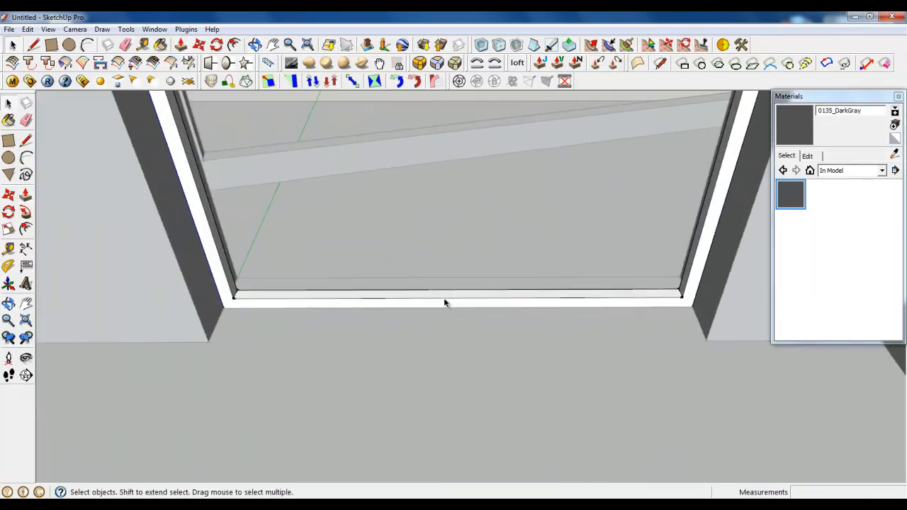
left_click(444, 301)
right_click(444, 302)
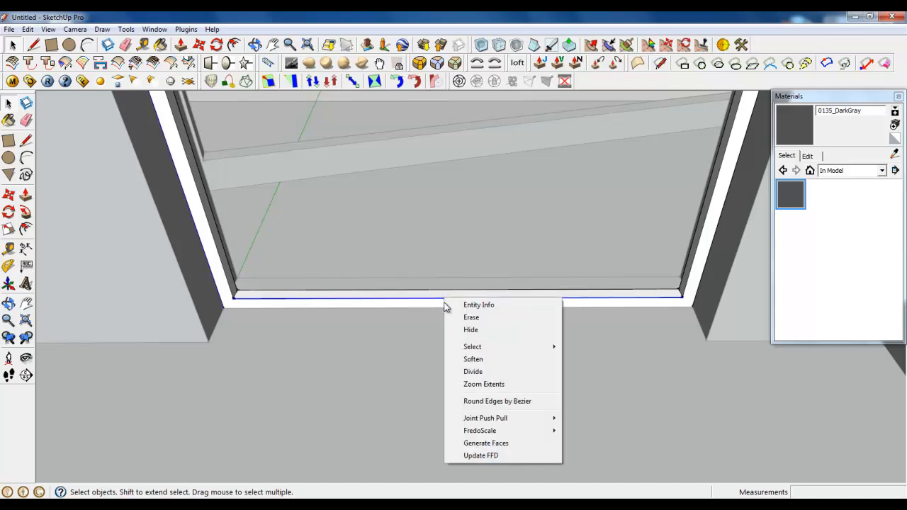
left_click(469, 371)
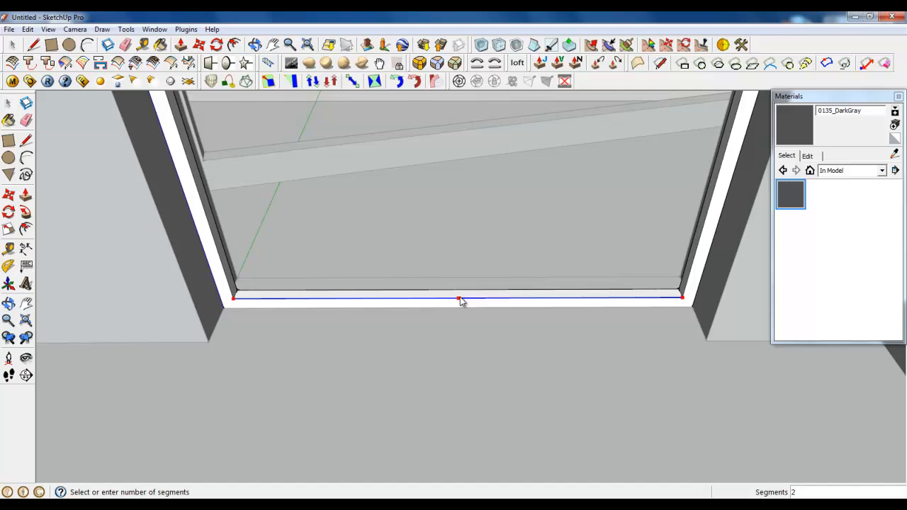
left_click(527, 298)
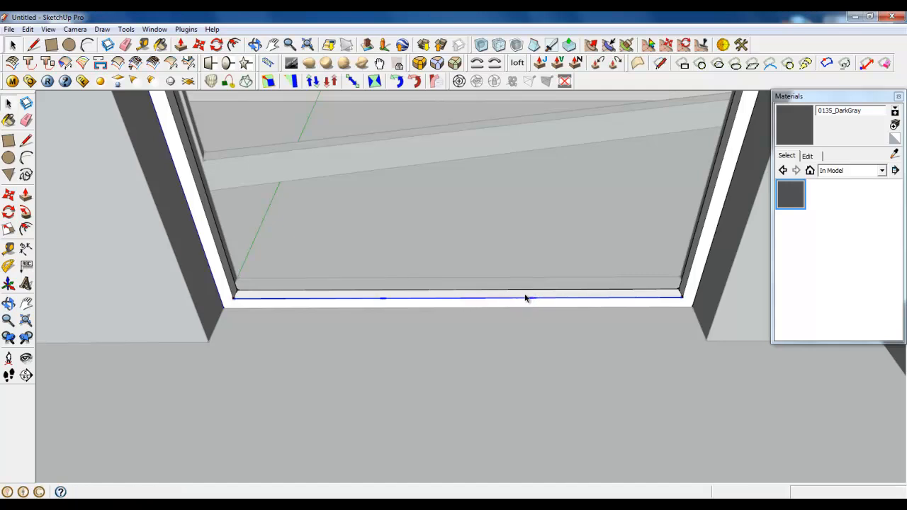
Draw a 60 mm line across the depth of the frame's bottom member at the left division point.
scroll(458, 389, "down", 2)
middle_click_drag(404, 381, 104, 115)
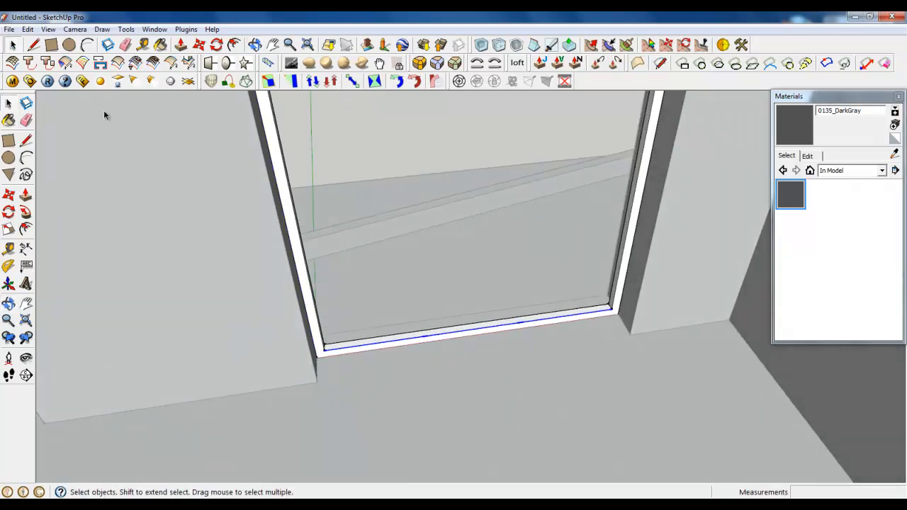
left_click(33, 45)
scroll(425, 333, "up", 5)
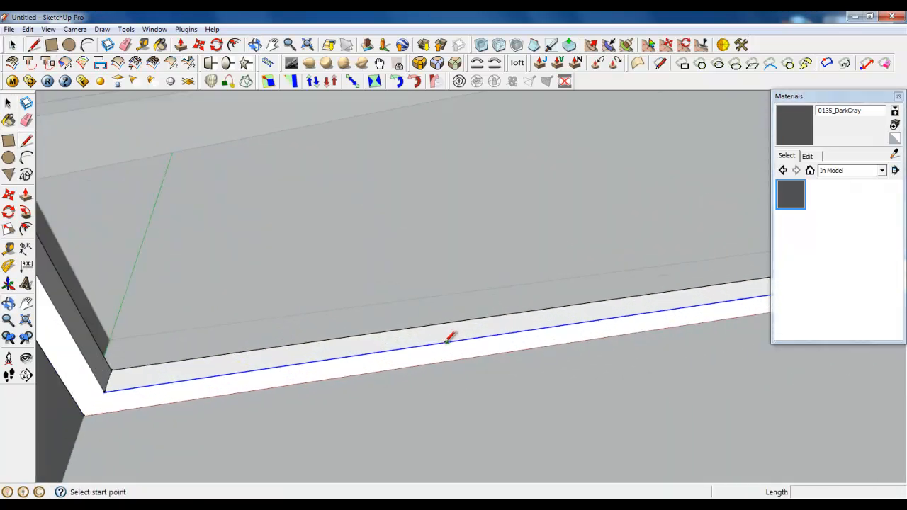
left_click(447, 342)
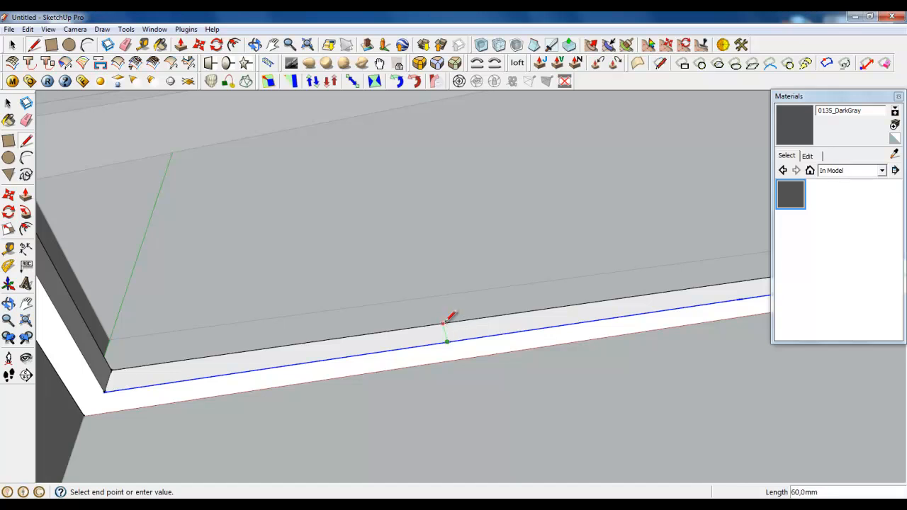
left_click(443, 324)
Mark 60 mm along the front edge from the division point, erase the stray face and draw a parallel line across the bottom member.
mouse_move(445, 324)
middle_mouse_down()
mouse_move(371, 352)
mouse_move(502, 425)
mouse_move(417, 353)
mouse_move(397, 315)
middle_mouse_up()
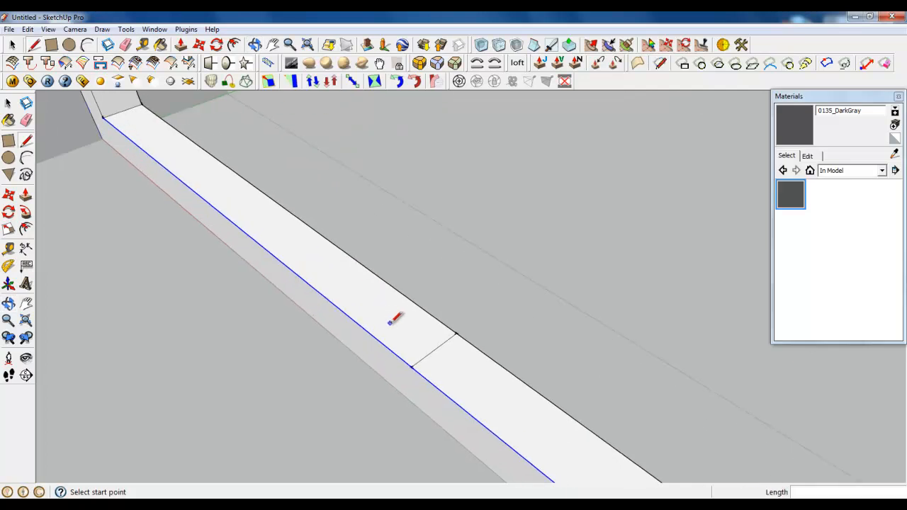
left_click(410, 365)
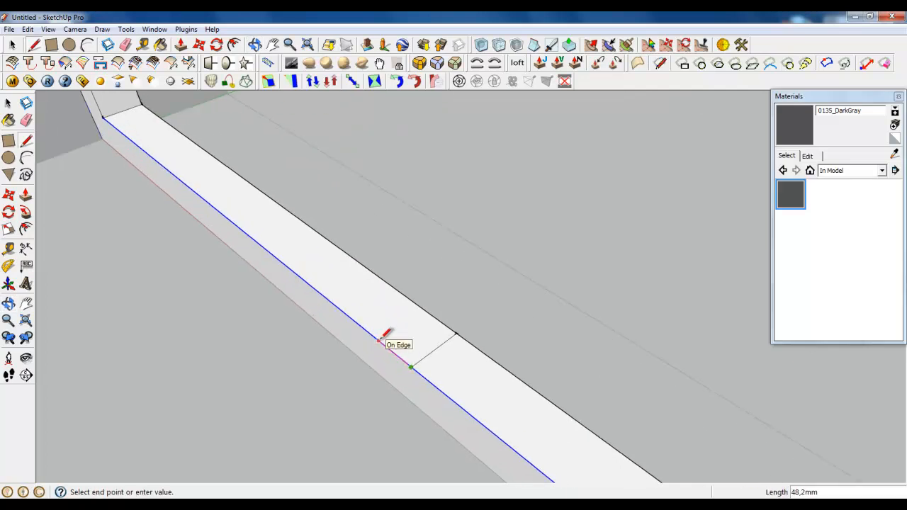
left_click(380, 339)
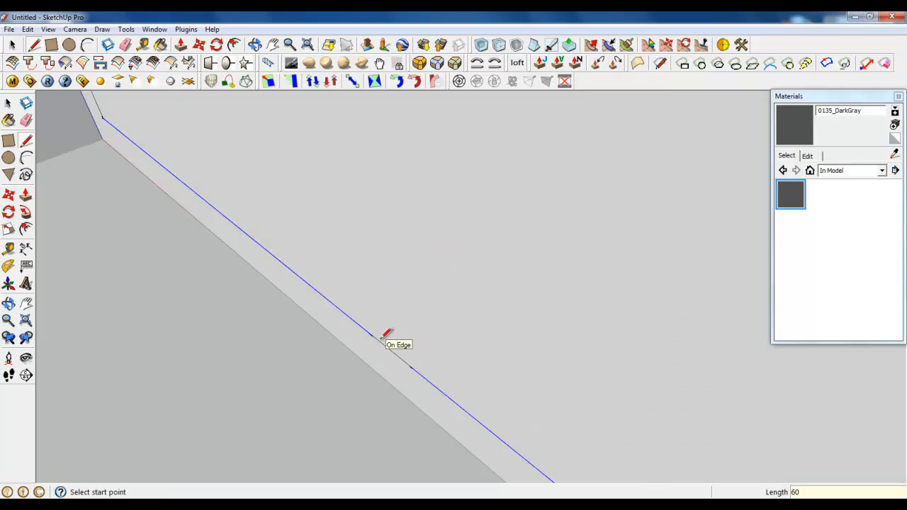
right_click(375, 219)
left_click(407, 241)
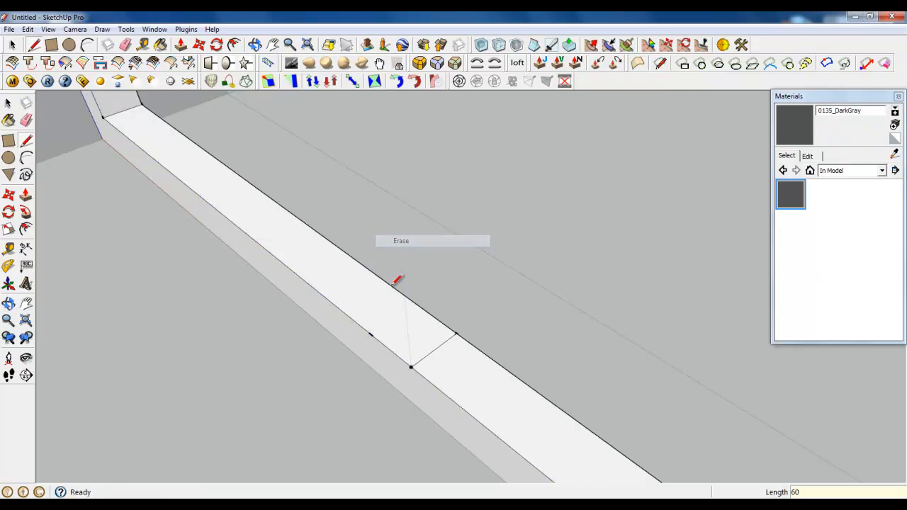
left_click(371, 334)
left_click(416, 305)
Copy the square face on the frame's bottom member along the member to the right division point.
left_click(180, 45)
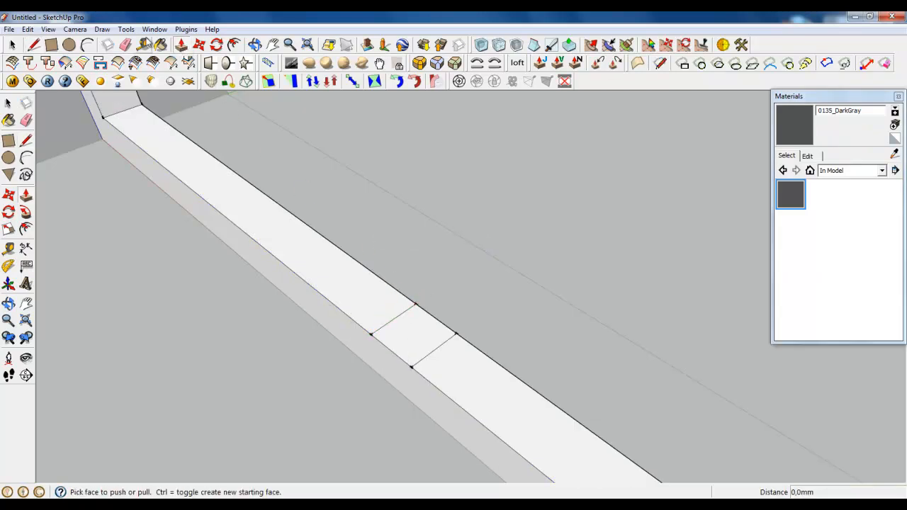
left_click(12, 44)
left_click(397, 334)
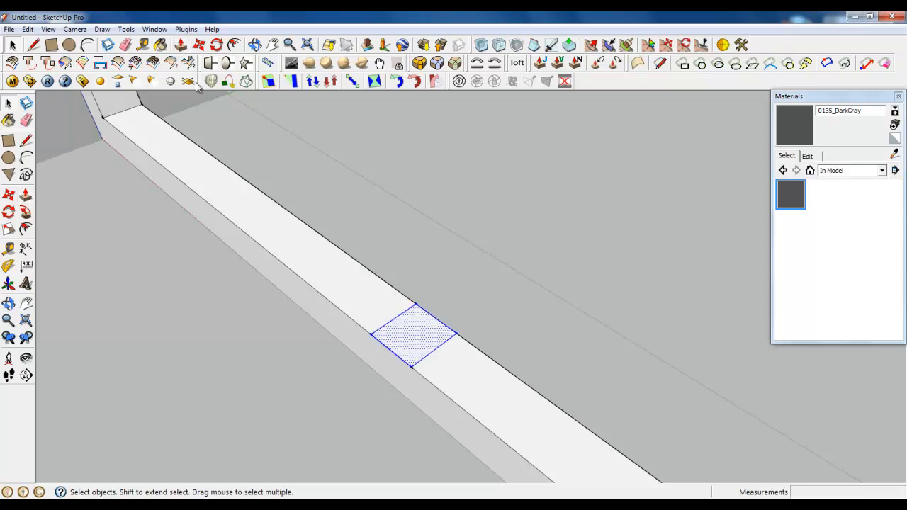
left_click(199, 45)
left_click(372, 334)
scroll(322, 239, "down", 3)
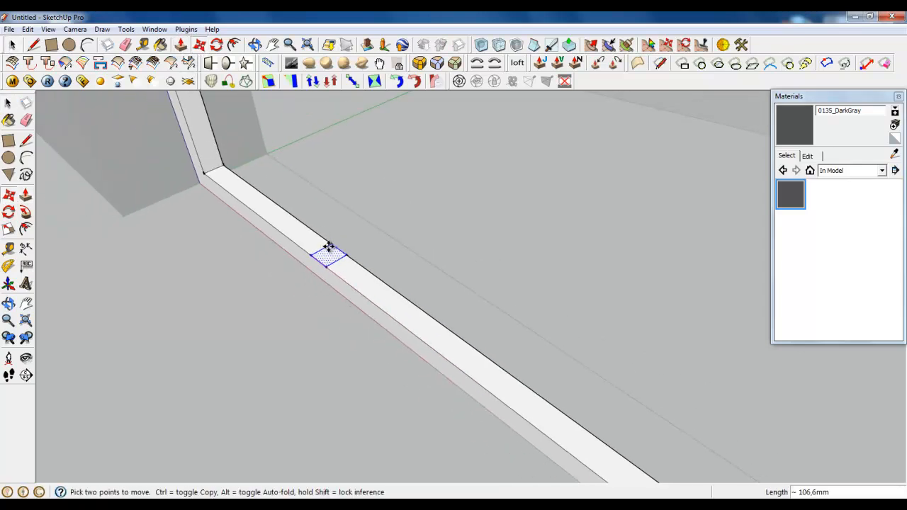
key("ctrl")
scroll(369, 282, "down", 2)
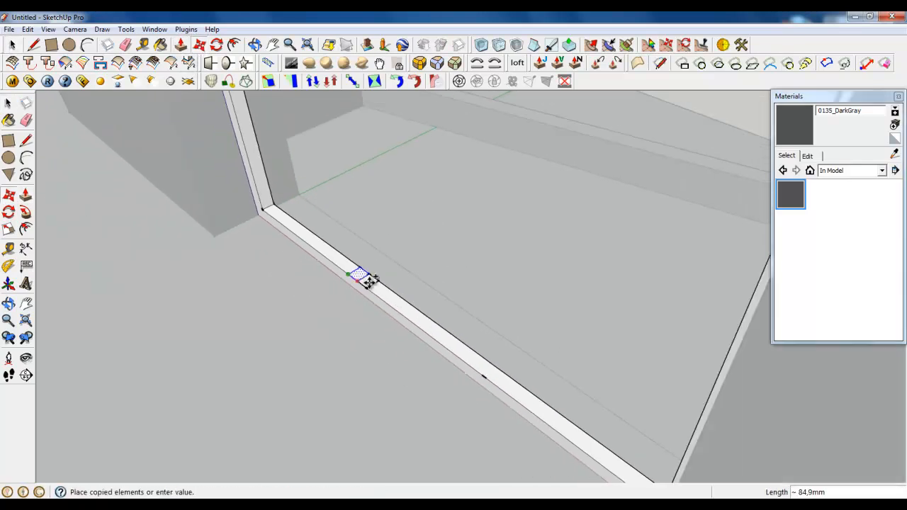
left_click(494, 375)
Try to pull the left square on the bottom member up to the frame's top with Push/Pull.
middle_click_drag(489, 376, 201, 241)
left_click(181, 44)
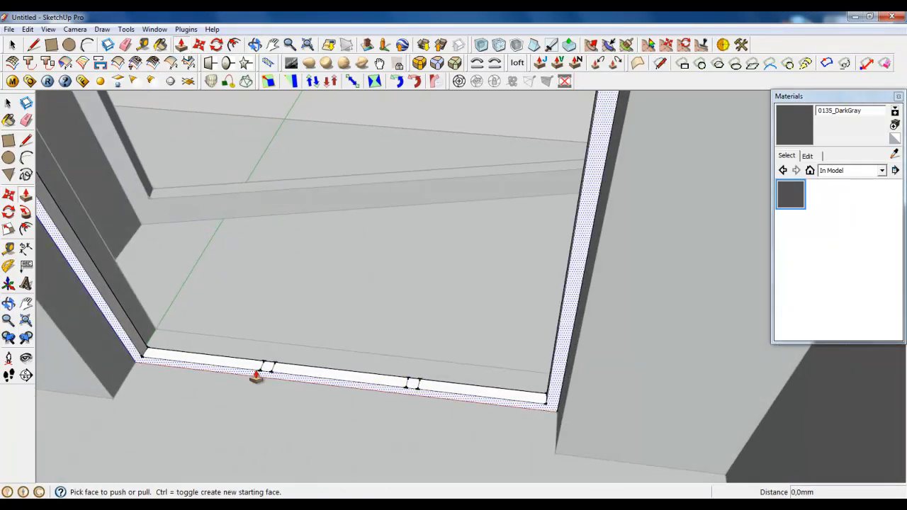
left_click(265, 369)
scroll(382, 477, "down", 1)
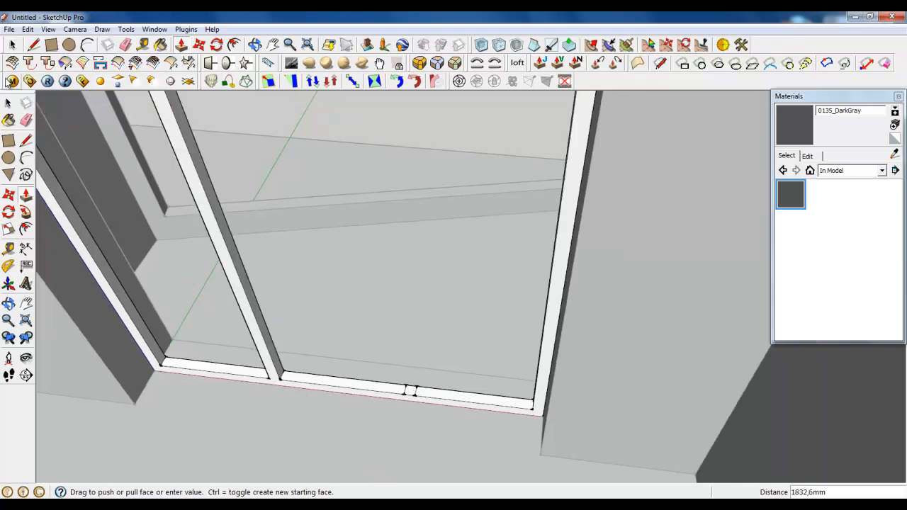
left_click(12, 44)
middle_click_drag(92, 226, 446, 416)
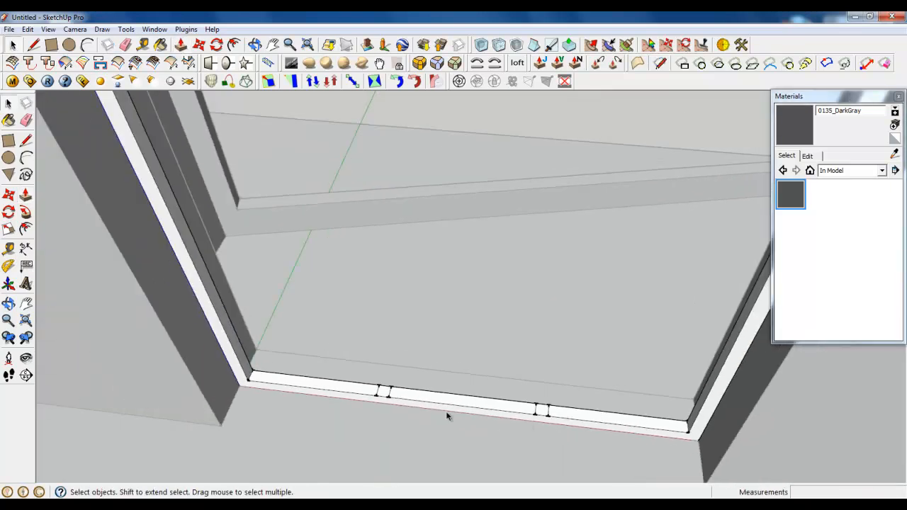
left_click(181, 44)
left_click(381, 395)
scroll(383, 402, "down", 3)
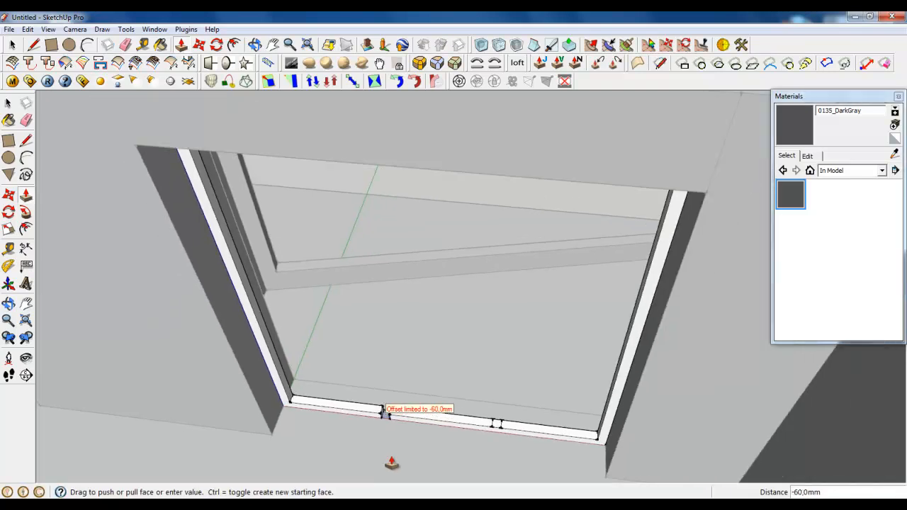
scroll(349, 160, "up", 2)
middle_click_drag(352, 166, 347, 285)
left_click(350, 228)
key("ctrl+z")
scroll(344, 221, "down", 2)
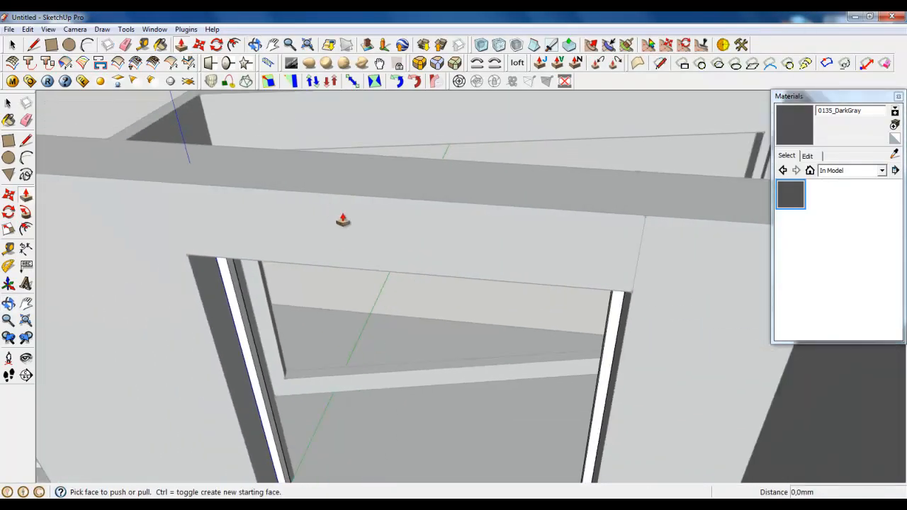
scroll(375, 358, "down", 2)
scroll(365, 346, "up", 2)
Select both square faces on the bottom member and extrude them together up to the frame's top member with Joint Push Pull.
left_click(14, 45)
scroll(360, 385, "up", 3)
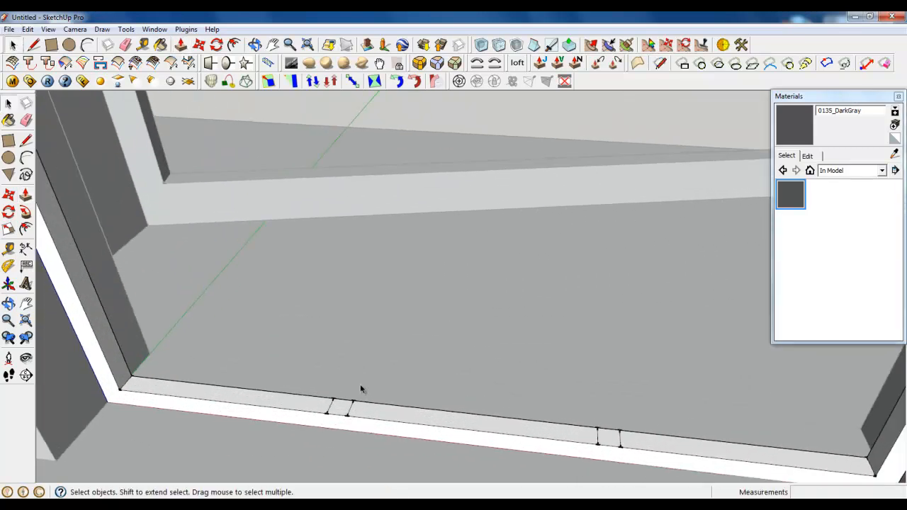
left_click(342, 409)
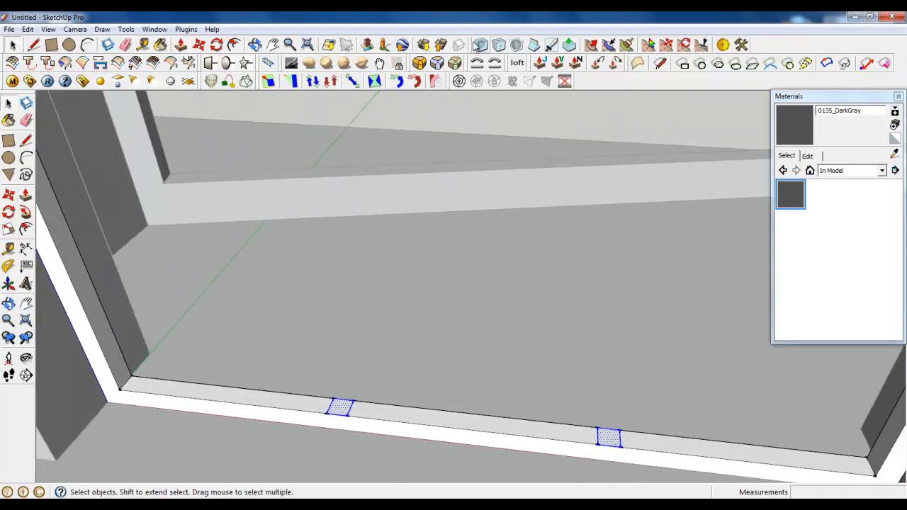
left_click(541, 63)
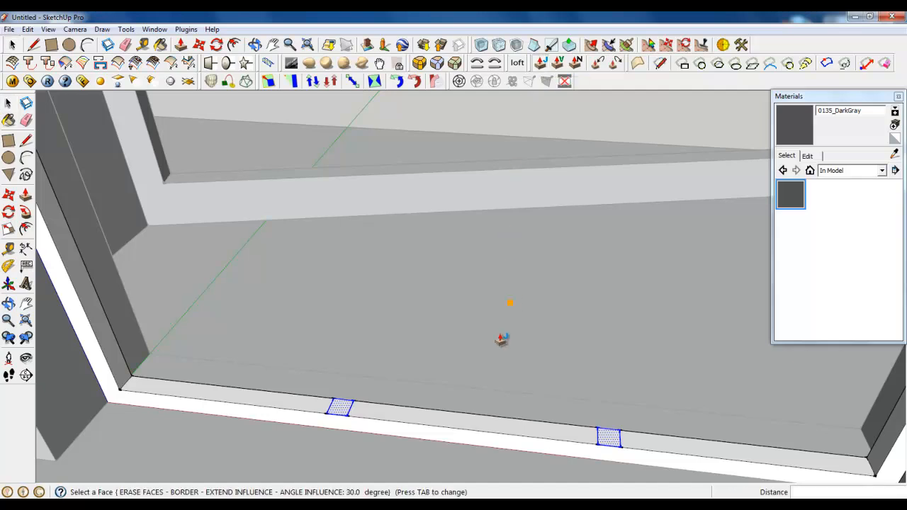
left_click(346, 413)
scroll(340, 373, "down", 4)
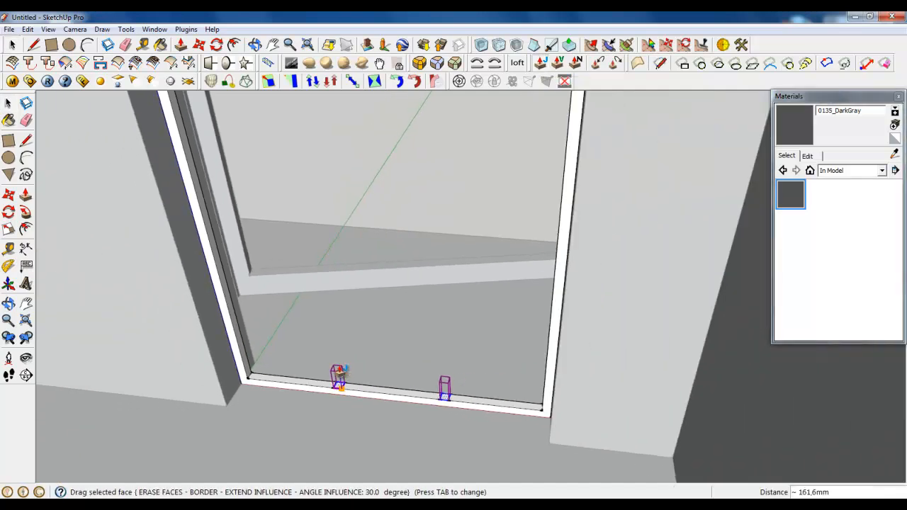
scroll(302, 124, "up", 4)
middle_click_drag(319, 226, 313, 141)
left_click(327, 233)
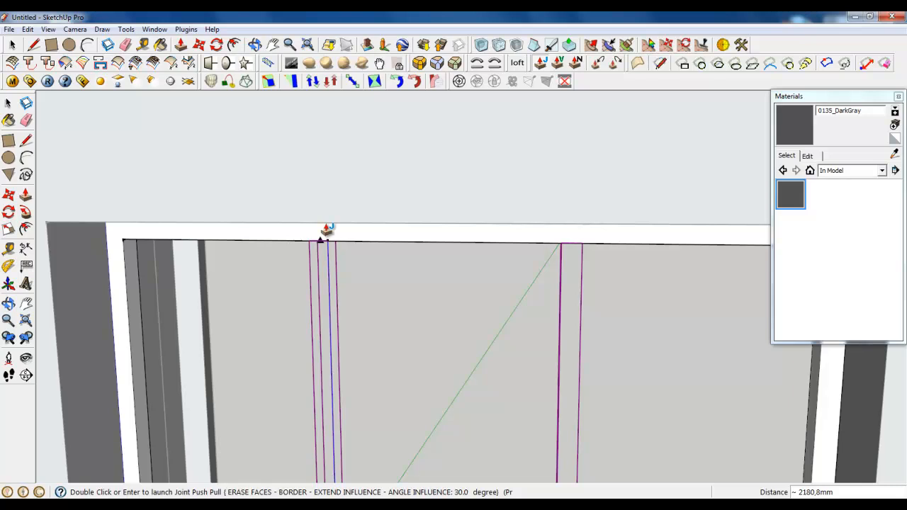
double_click(327, 229)
key("space")
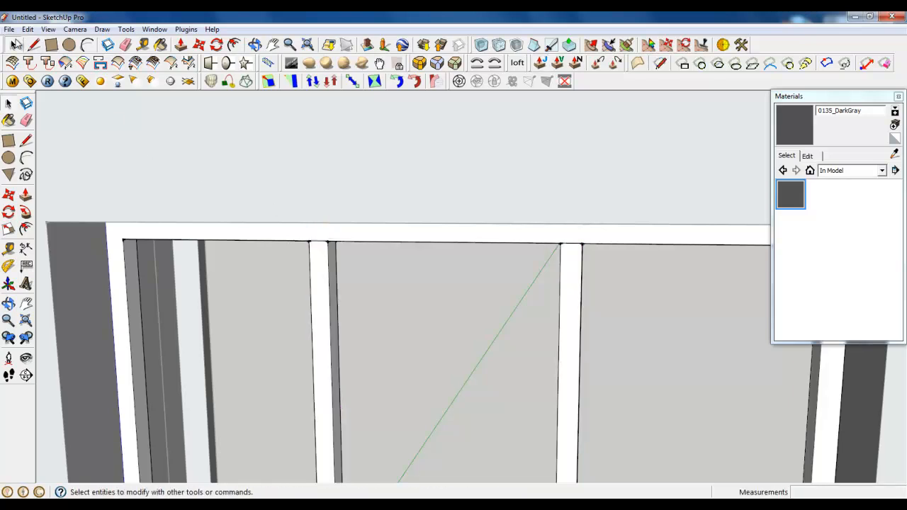
Mark 1900 mm up the right member's front inner edge from the bottom corner and erase the stray face filling the right bay.
middle_click_drag(319, 170, 385, 210)
scroll(384, 207, "down", 4)
middle_click_drag(418, 333, 382, 382)
scroll(376, 375, "up", 3)
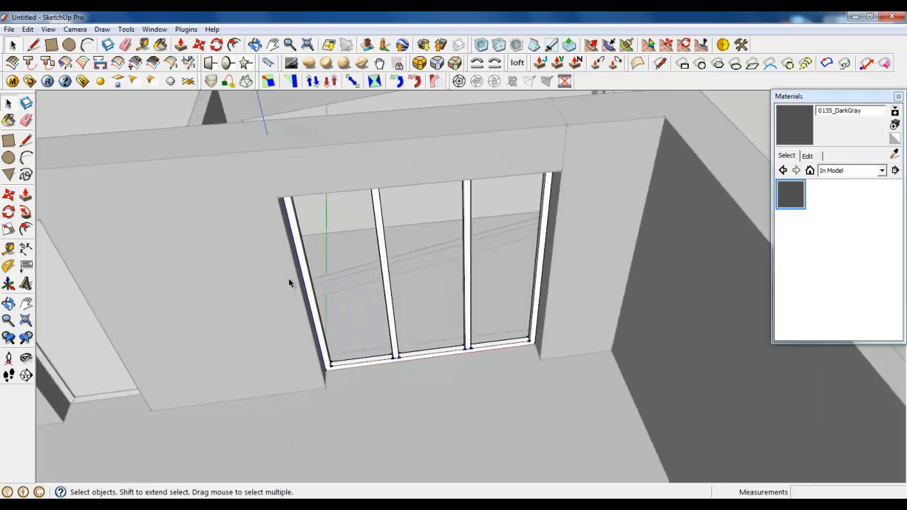
middle_click_drag(290, 283, 297, 251)
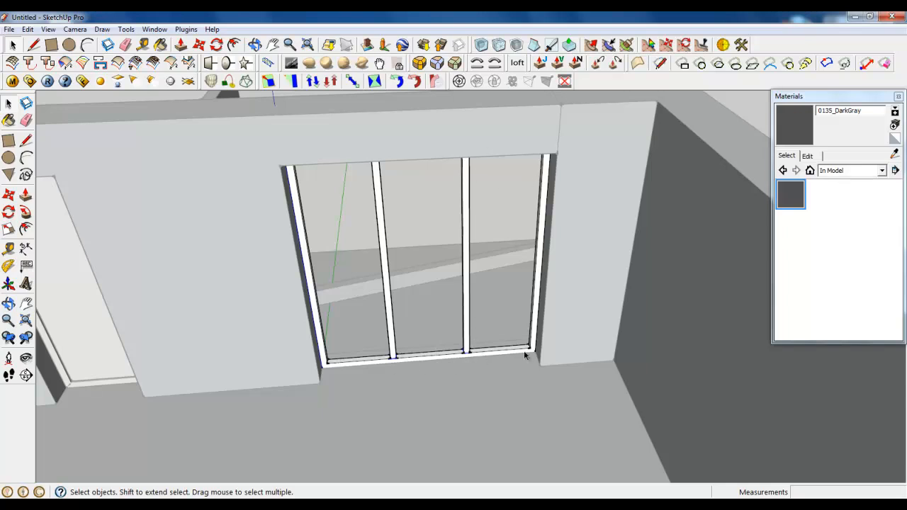
scroll(548, 185, "up", 2)
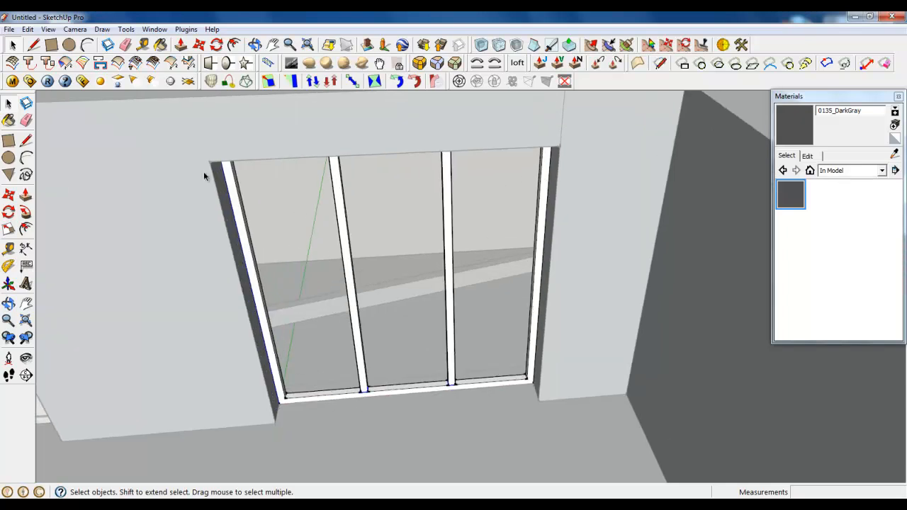
left_click(33, 45)
scroll(486, 365, "up", 2)
middle_click_drag(487, 364, 448, 450)
scroll(524, 379, "up", 4)
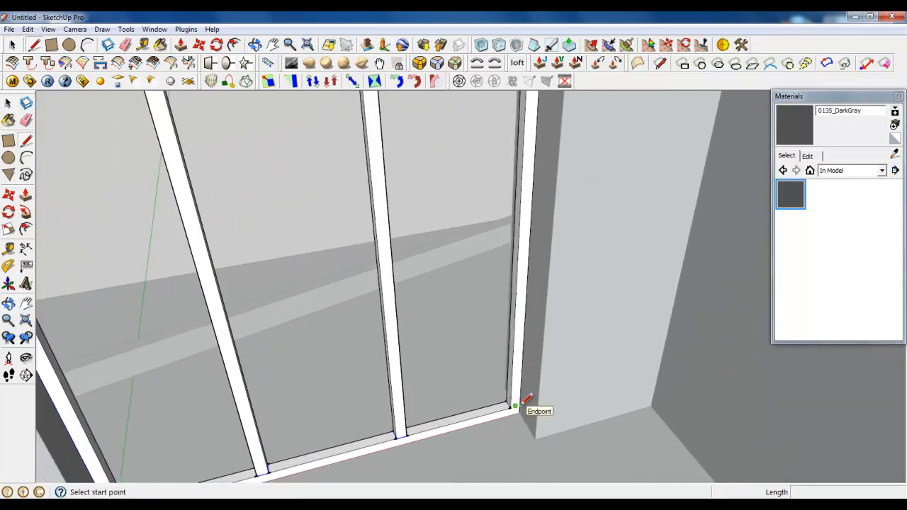
left_click(516, 405)
scroll(523, 289, "down", 3)
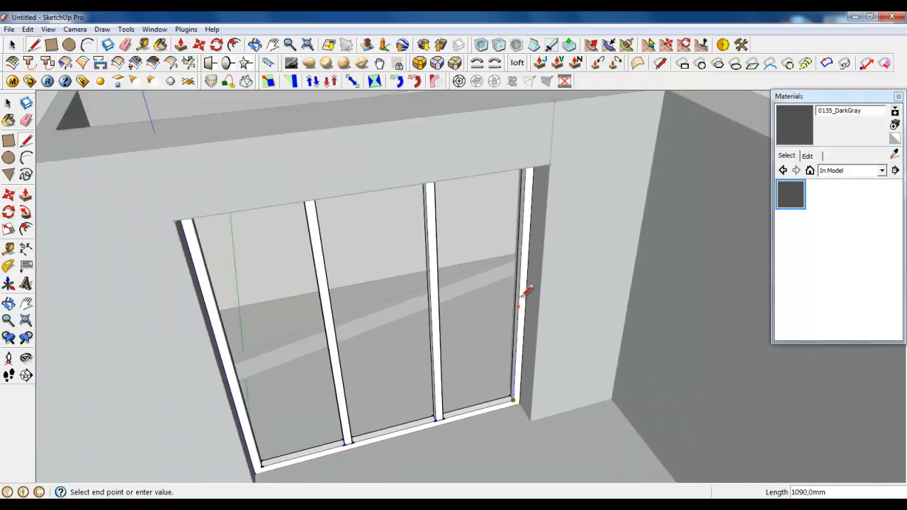
left_click(525, 249)
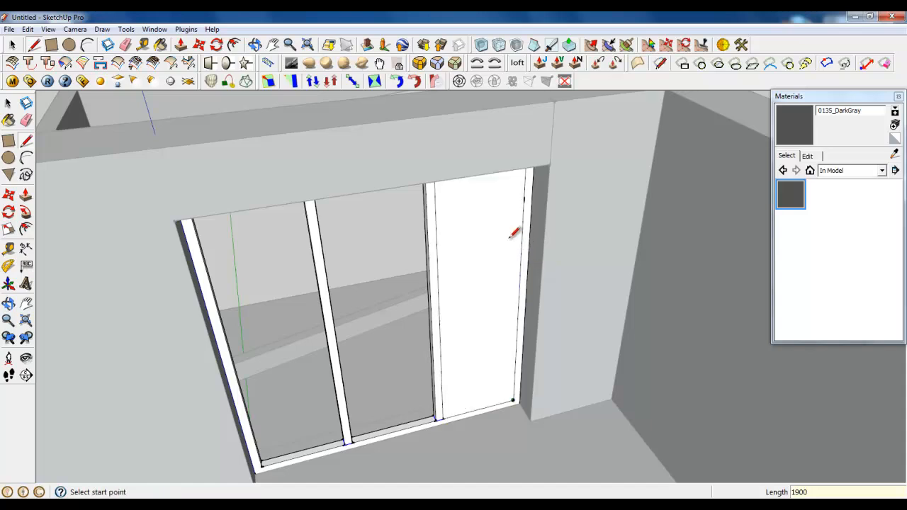
right_click(515, 232)
left_click(521, 243)
Draw a line across the depth of the frame's right member at the 1900 mm mark.
scroll(522, 206, "up", 3)
left_click(525, 193)
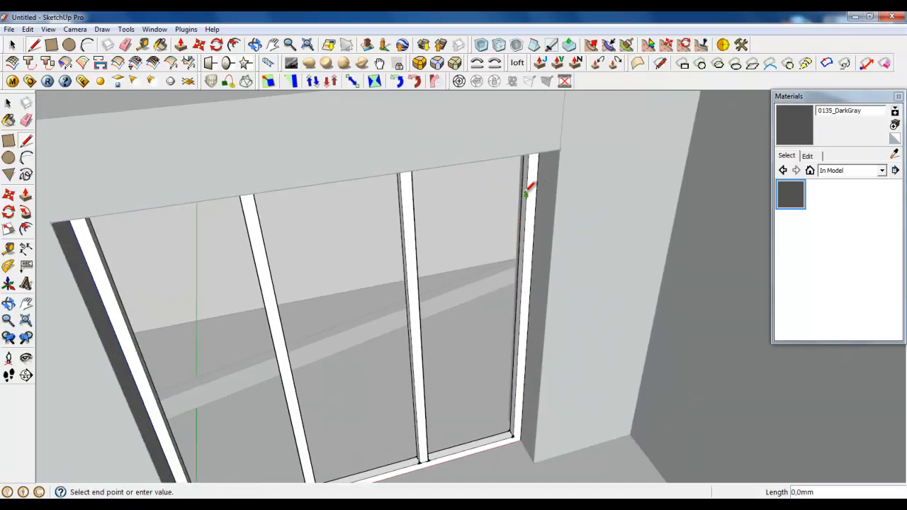
left_click(525, 186)
scroll(531, 191, "up", 3)
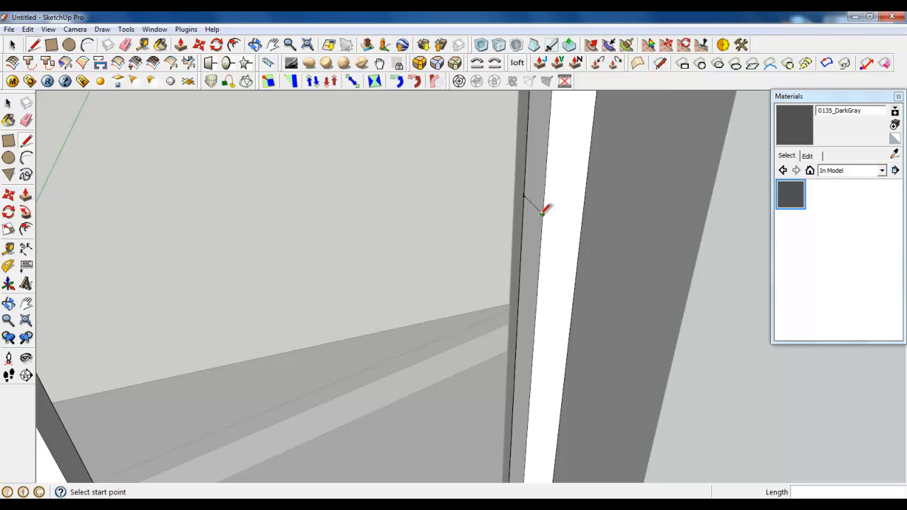
Mark 60 mm further up the right member's edge, erase the stray face and draw a parallel line across the member's depth.
left_click(542, 213)
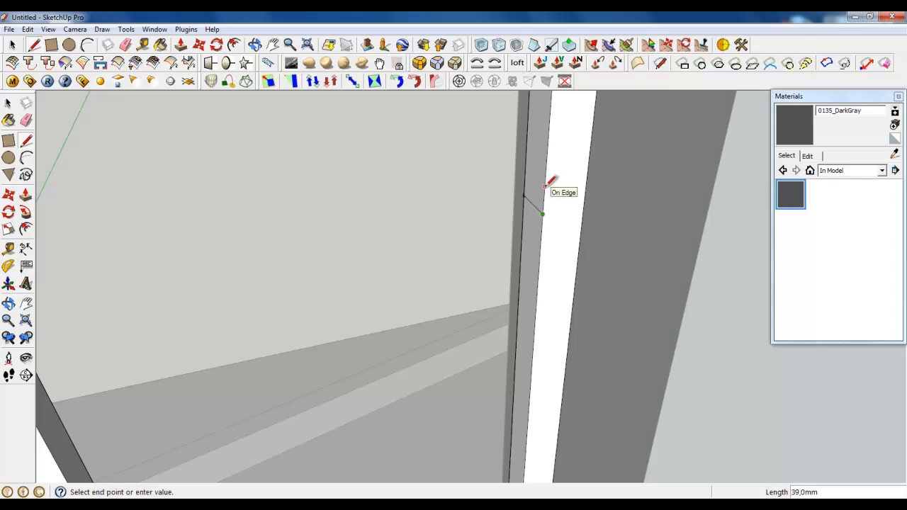
left_click(547, 186)
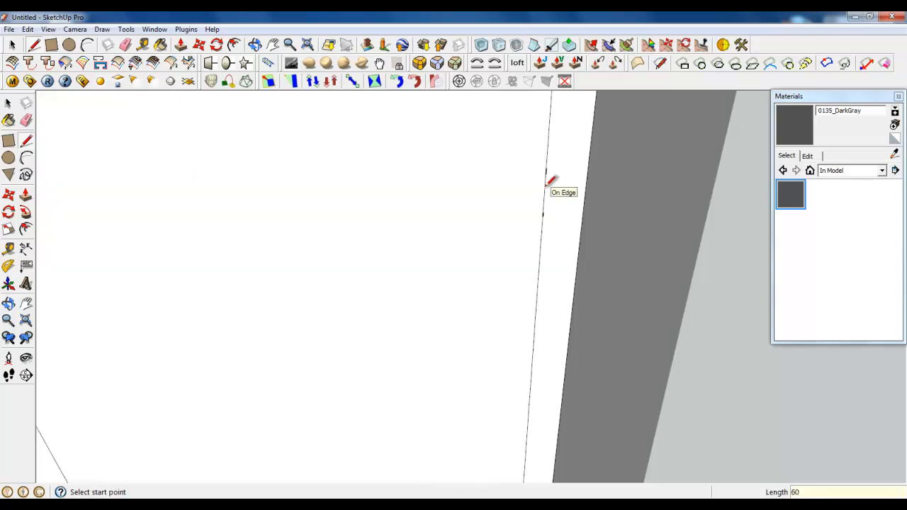
right_click(541, 173)
left_click(561, 187)
left_click(548, 169)
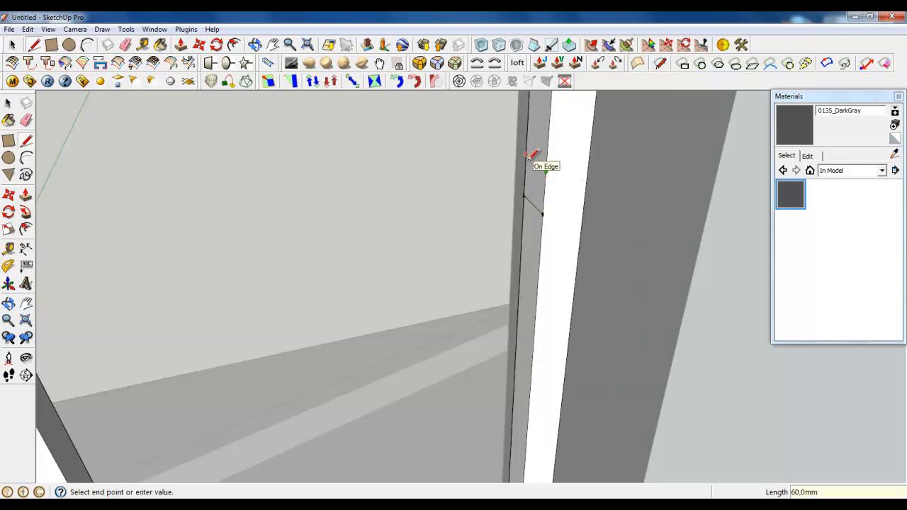
left_click(526, 155)
Try to pull the marked square on the right member across the bay as a horizontal bar.
left_click(181, 44)
left_click(533, 183)
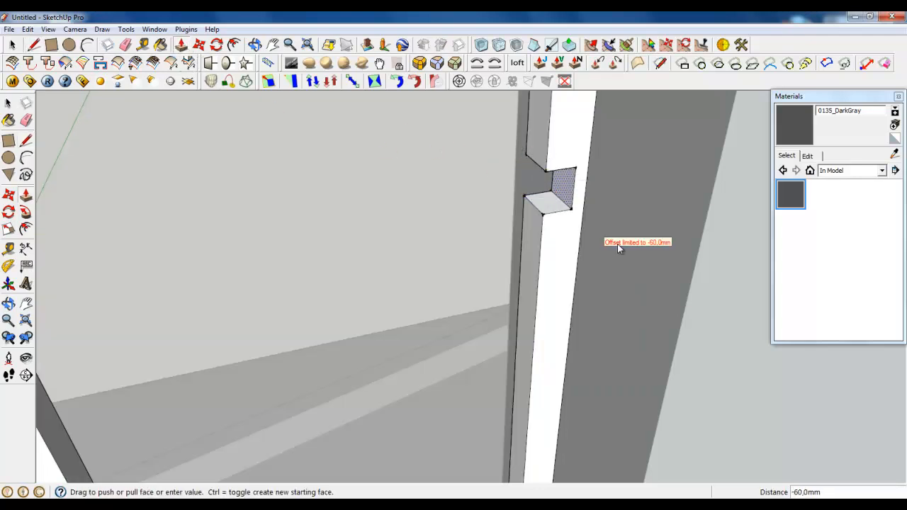
scroll(617, 248, "down", 5)
left_click(369, 258)
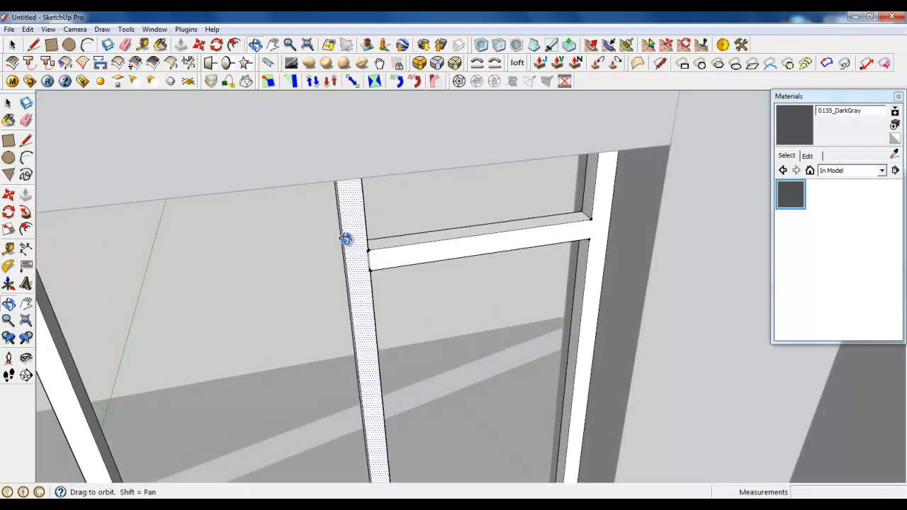
scroll(366, 261, "up", 3)
key("ctrl+z")
Pull the marked square across to the neighbouring mullion as a horizontal bar and erase the seam line where they meet.
middle_click_drag(376, 274, 447, 263)
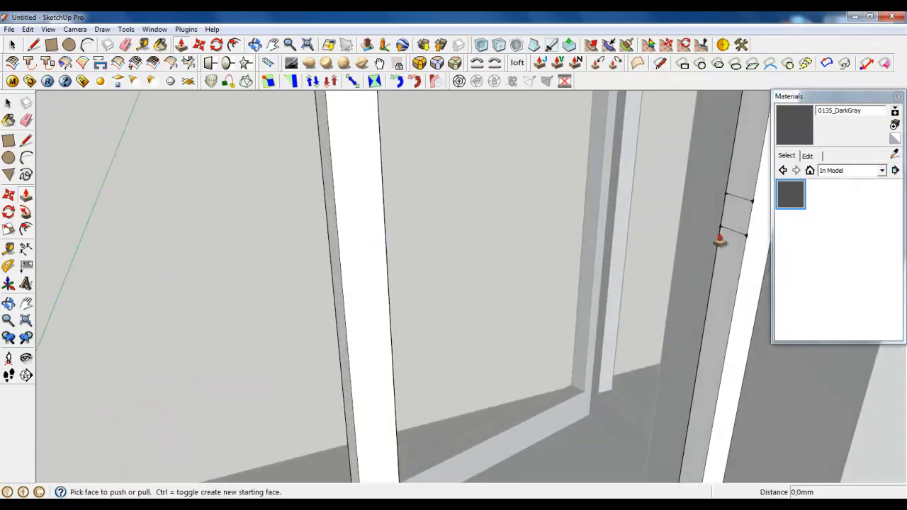
left_click(723, 234)
left_click(383, 236)
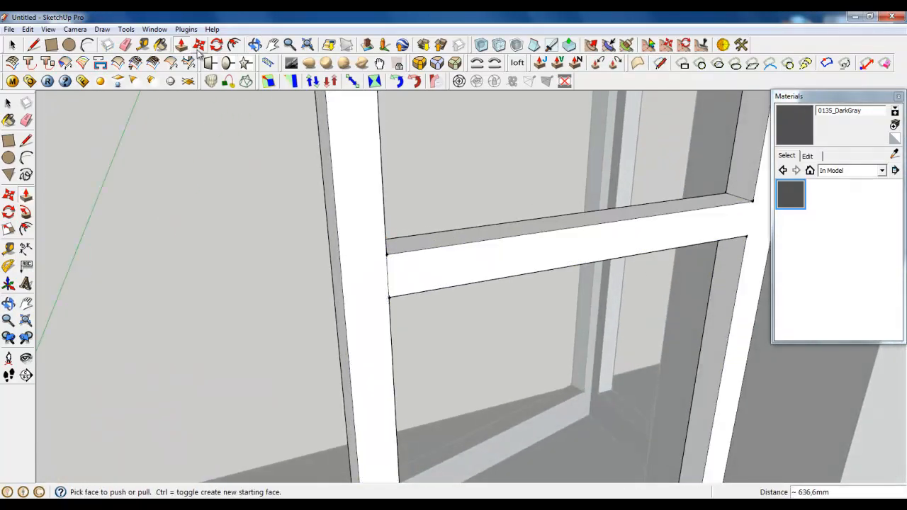
left_click(125, 45)
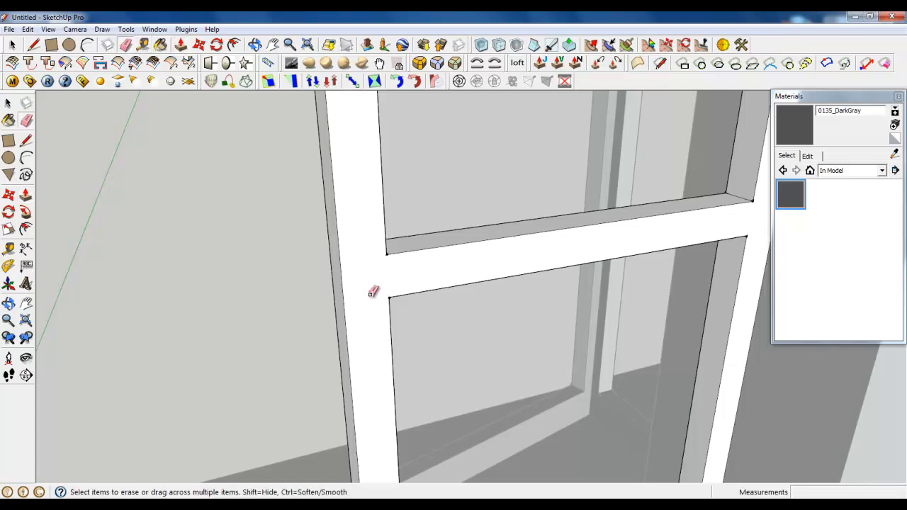
Draw a thin rectangle about 3 mm wide and 637 mm long along the bottom frame member, spanning the left bay at mid-depth.
scroll(389, 293, "down", 5)
scroll(391, 290, "down", 5)
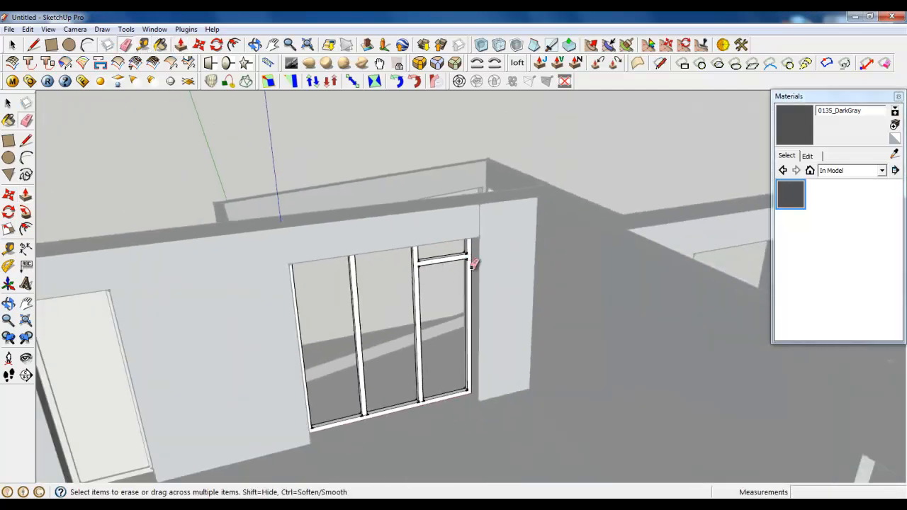
left_click(10, 45)
scroll(460, 257, "down", 1)
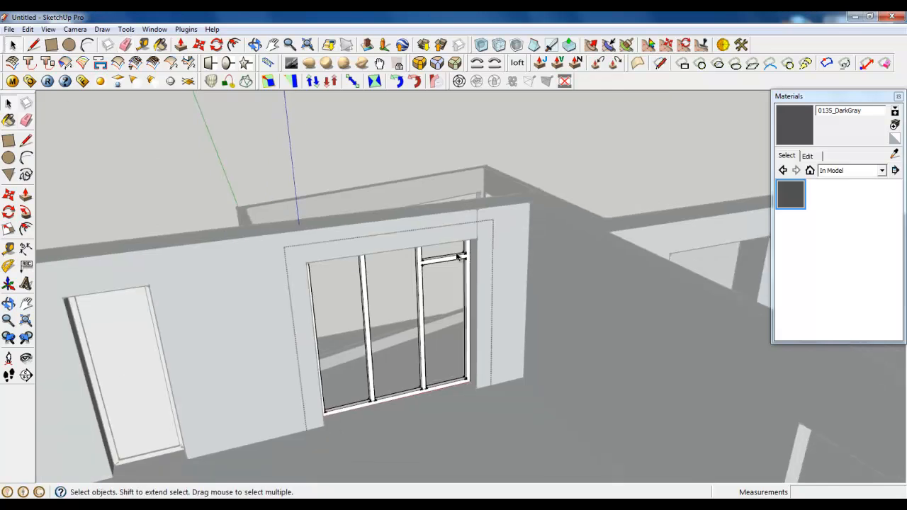
middle_click_drag(460, 257, 371, 404)
scroll(364, 358, "up", 3)
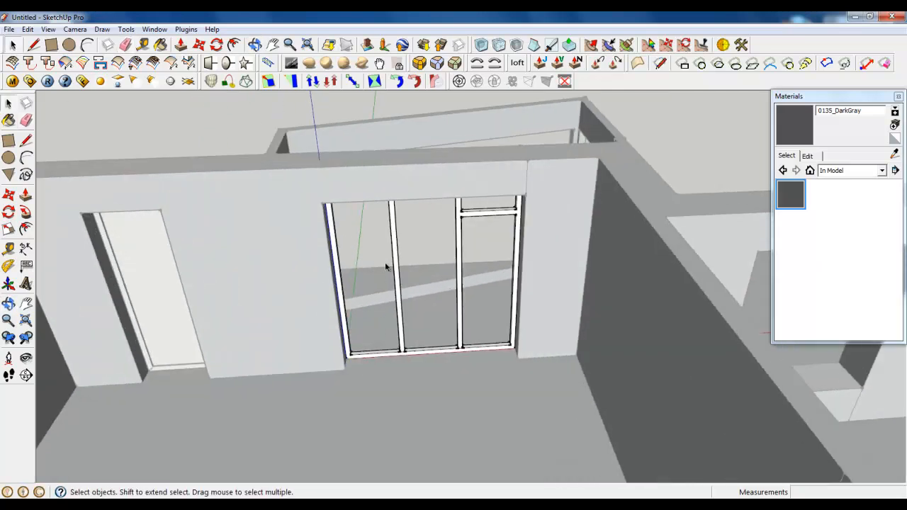
scroll(378, 361, "up", 5)
middle_click_drag(344, 340, 248, 386)
left_click(51, 44)
scroll(397, 415, "down", 8)
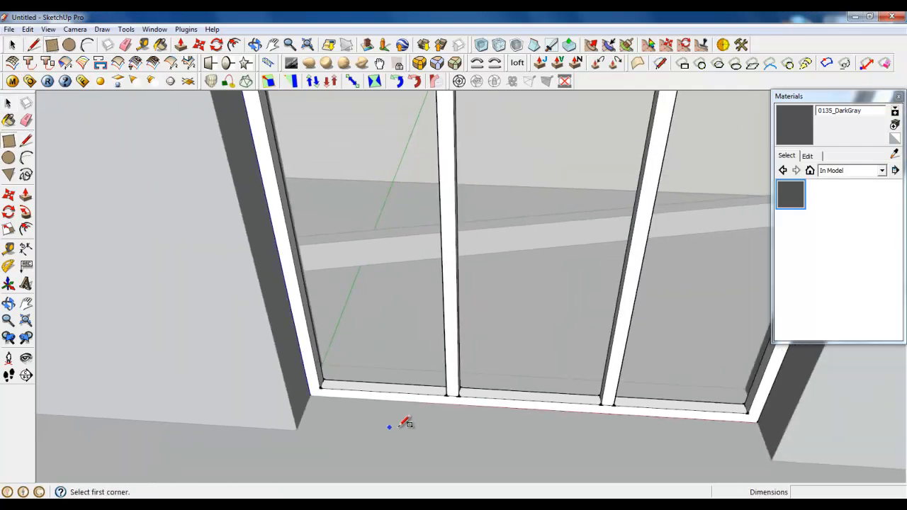
scroll(440, 366, "down", 4)
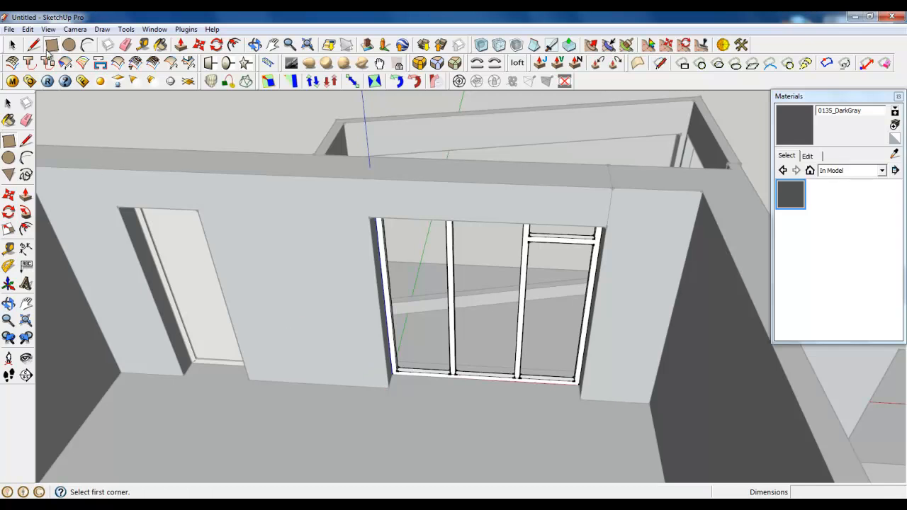
scroll(397, 361, "up", 6)
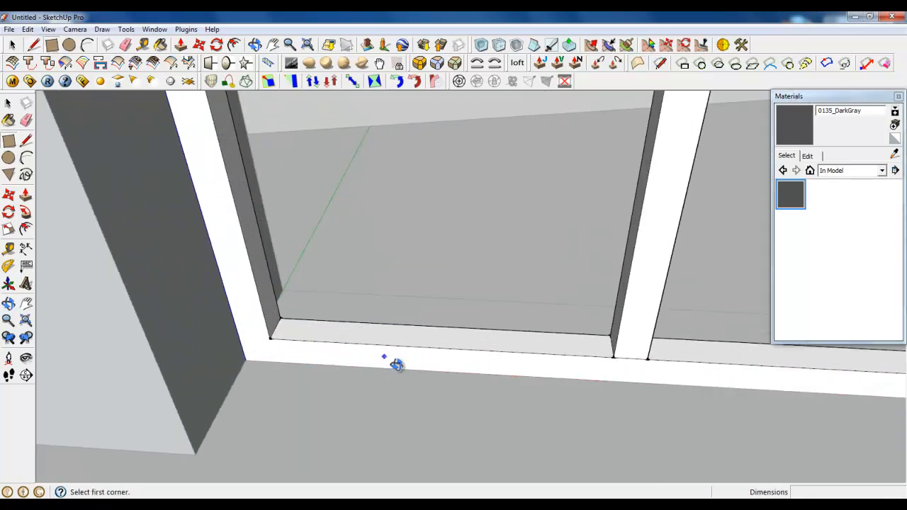
middle_click_drag(396, 364, 408, 394)
middle_click_drag(305, 401, 336, 401)
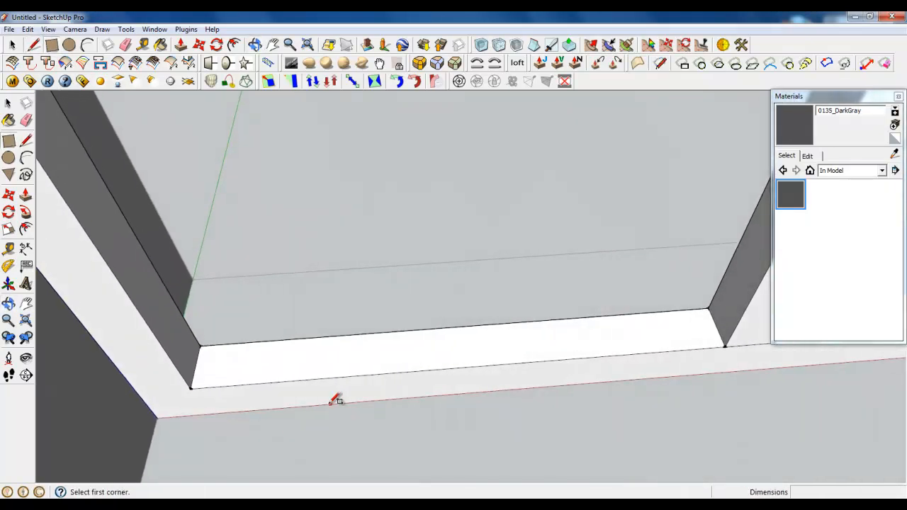
scroll(223, 371, "up", 2)
scroll(185, 365, "up", 2)
left_click(183, 364)
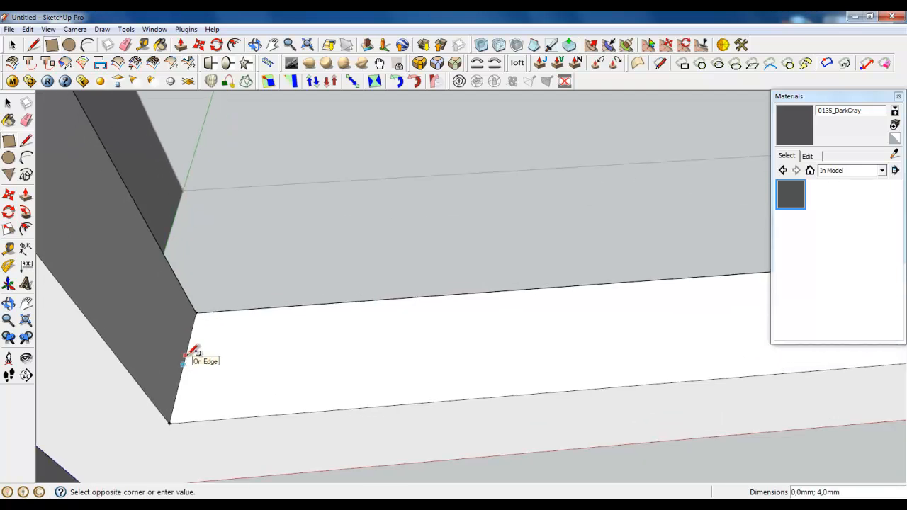
scroll(147, 411, "down", 5)
scroll(521, 369, "up", 3)
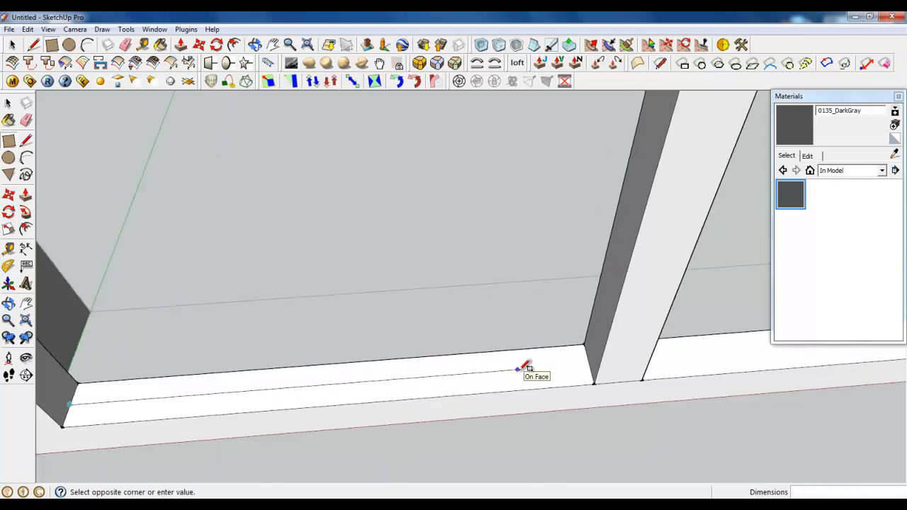
scroll(599, 360, "up", 2)
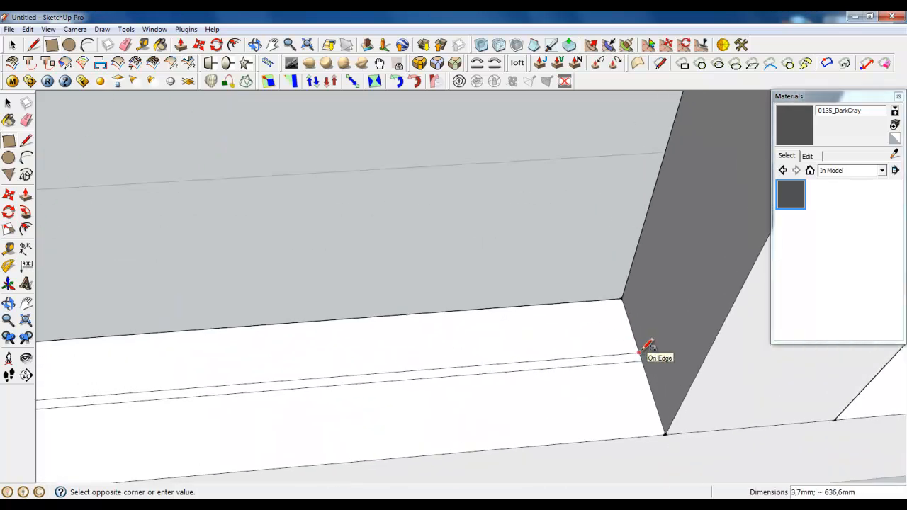
scroll(640, 357, "up", 4)
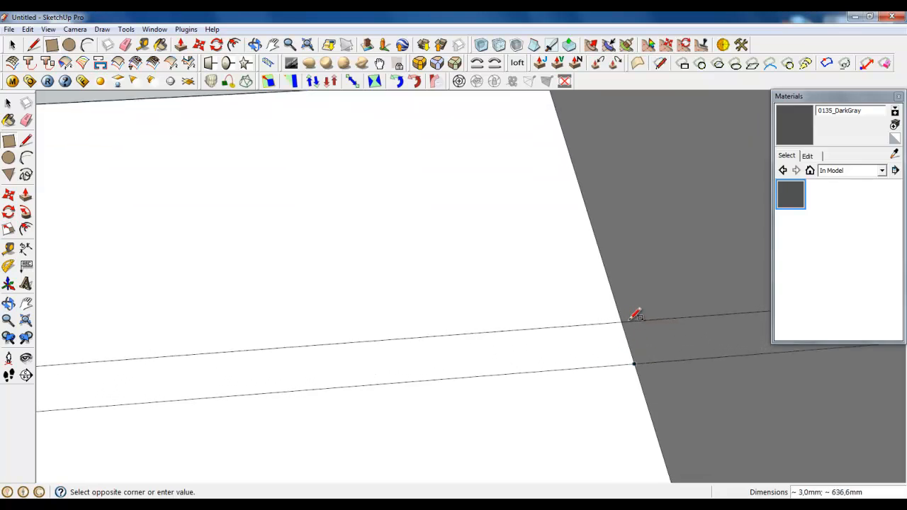
left_click(635, 317)
Make the thin strip in the left bay a group and open the group for editing.
left_click(12, 45)
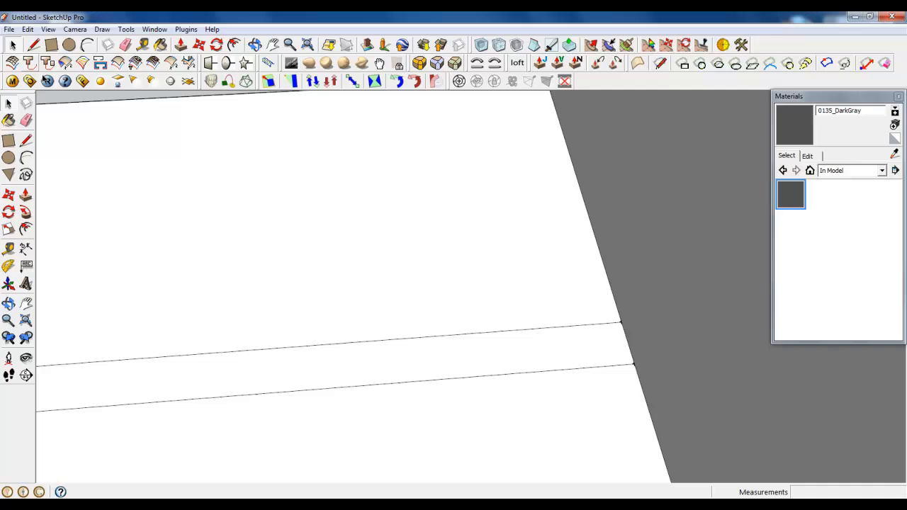
left_click(502, 370)
right_click(501, 349)
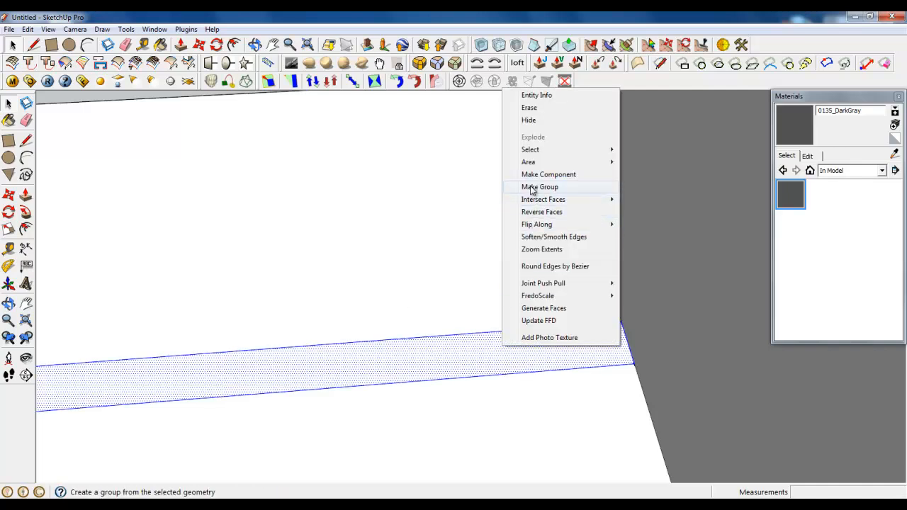
left_click(531, 187)
double_click(563, 343)
Push/Pull the strip up 2180 mm to the underside of the frame's top member, forming a thin pane.
left_click(181, 45)
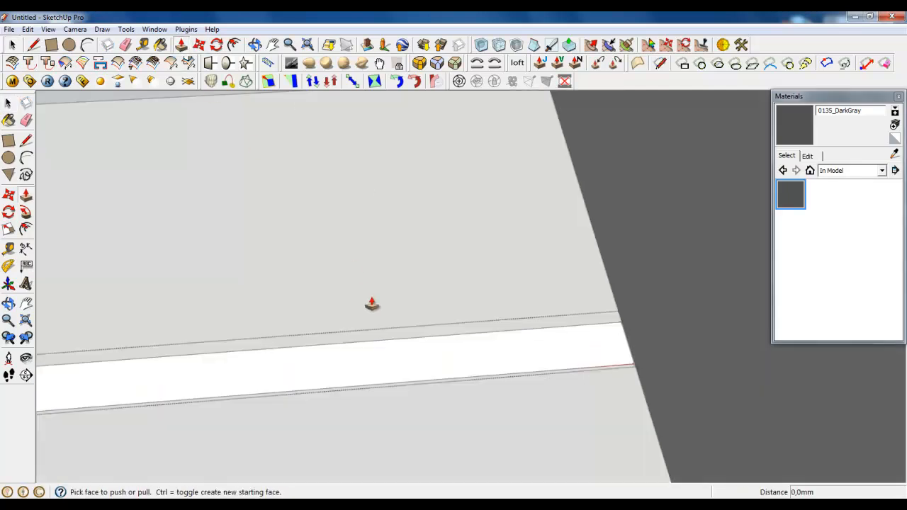
left_click(411, 362)
scroll(474, 312, "down", 4)
scroll(484, 459, "down", 10)
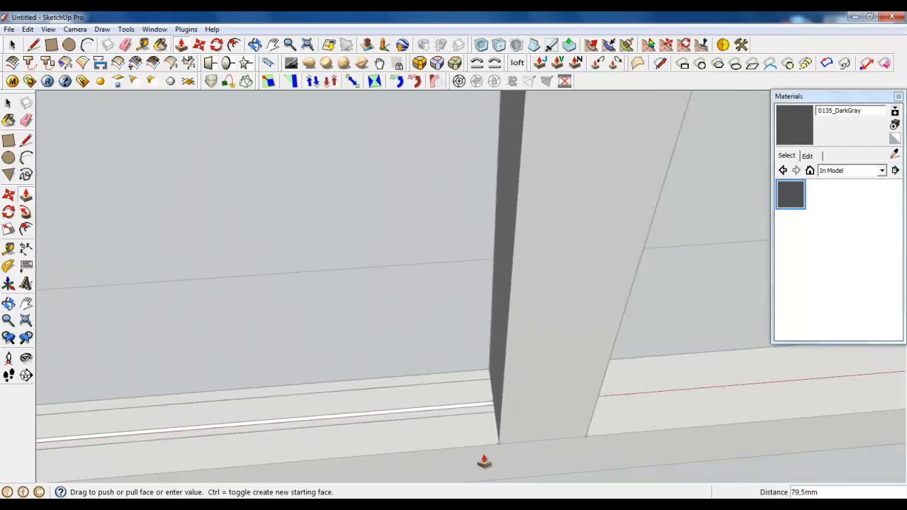
scroll(483, 197, "up", 3)
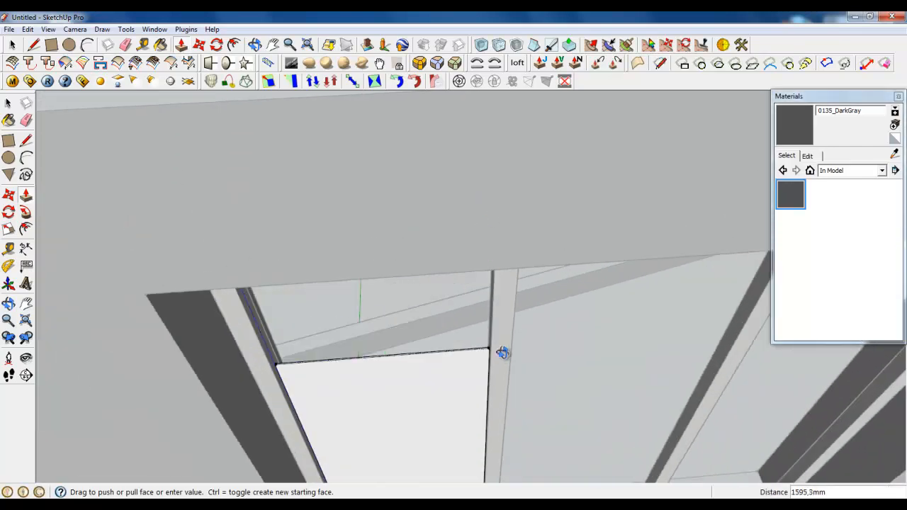
middle_click_drag(503, 353, 499, 253)
scroll(494, 241, "down", 3)
scroll(484, 120, "up", 4)
scroll(474, 205, "up", 2)
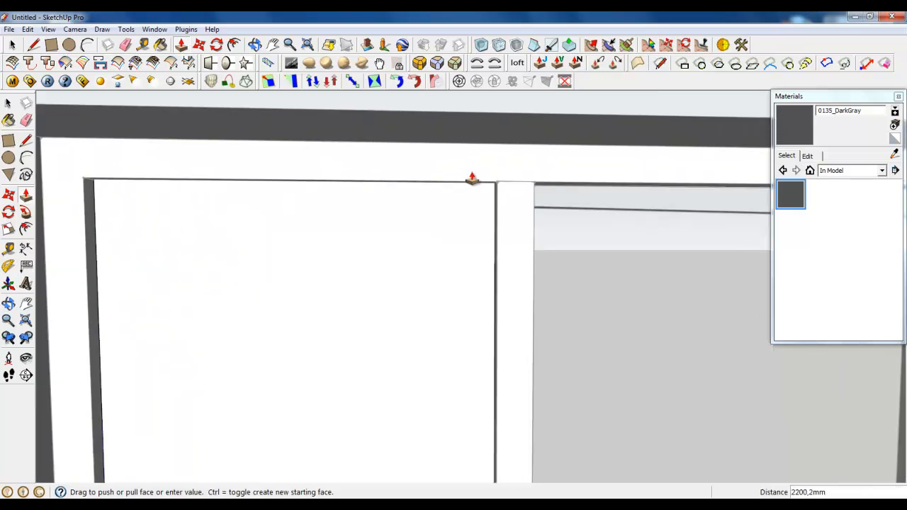
mouse_move(472, 178)
middle_mouse_down()
mouse_move(487, 168)
mouse_move(486, 182)
middle_mouse_up()
left_click(493, 196)
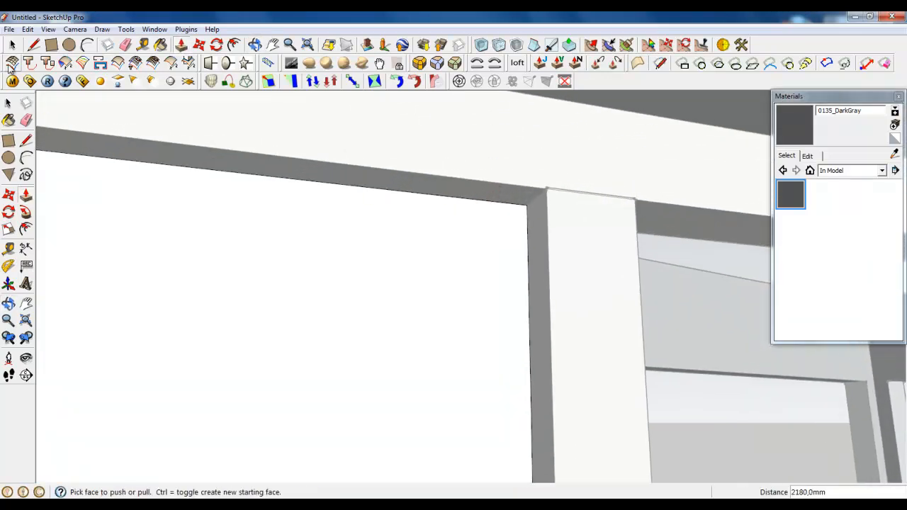
Draw a small triangular profile at the pane's upper corner against the mullion, with a diagonal side about 2.6 mm long.
left_click(12, 45)
middle_click_drag(271, 270, 477, 285)
scroll(443, 225, "up", 4)
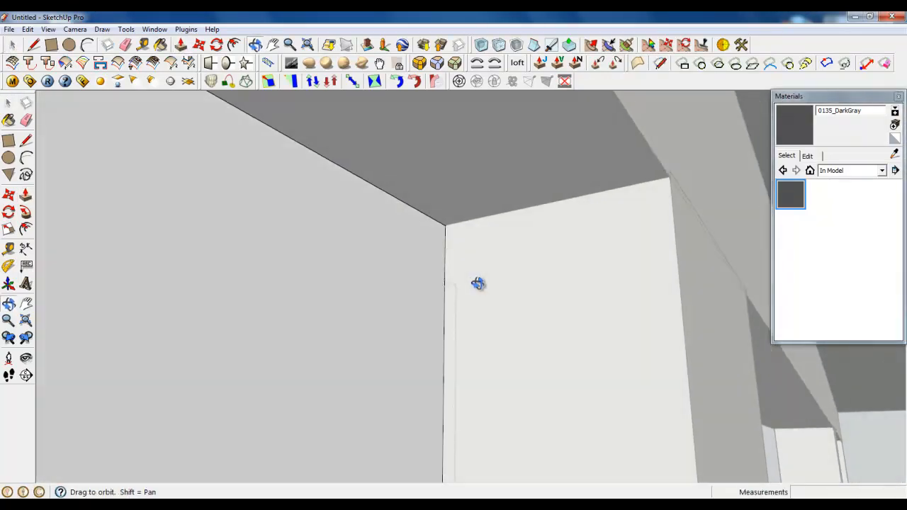
left_click(34, 44)
scroll(511, 248, "up", 1)
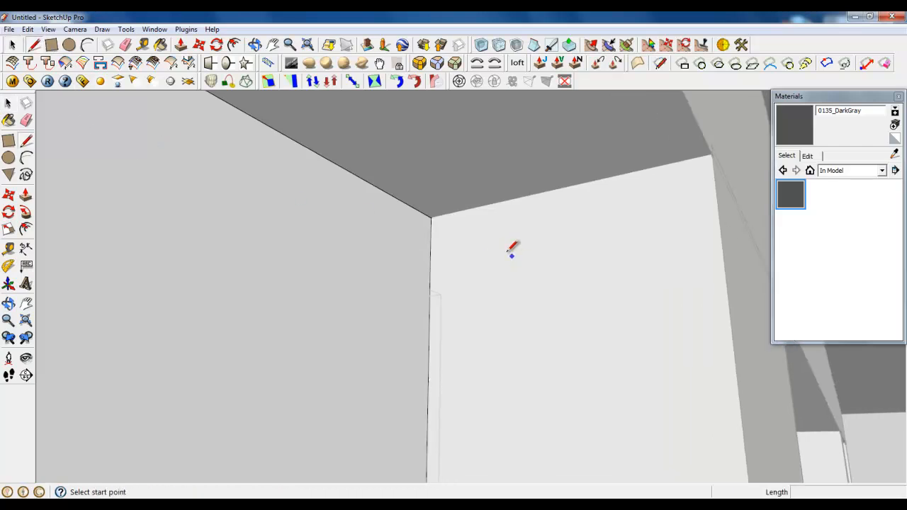
left_click(432, 217)
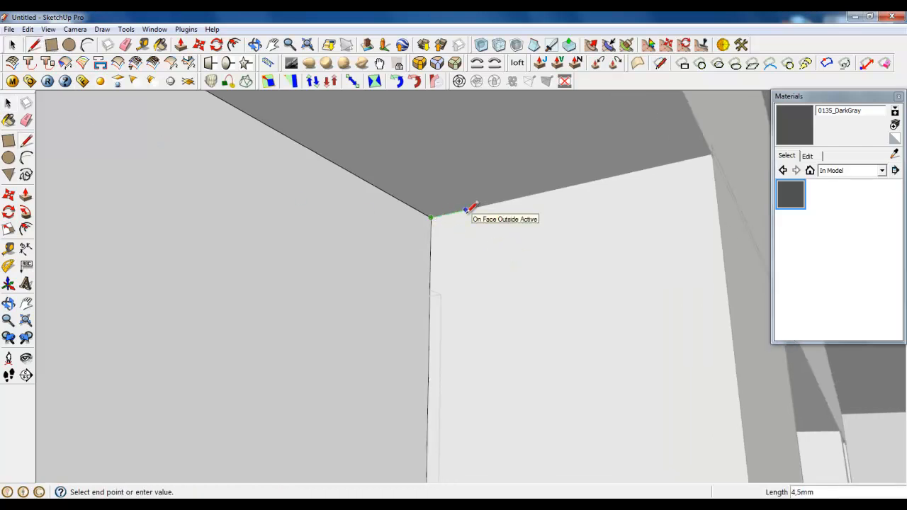
left_click(446, 214)
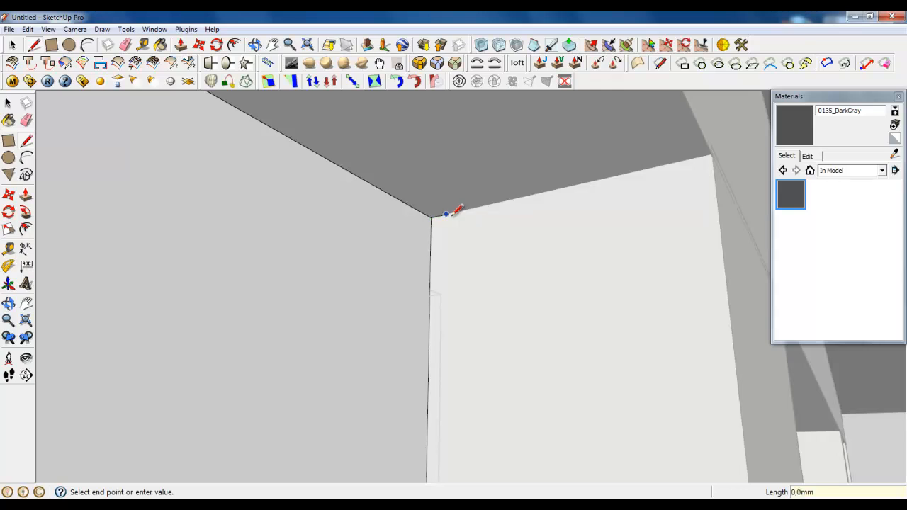
scroll(435, 225, "up", 2)
left_click(428, 231)
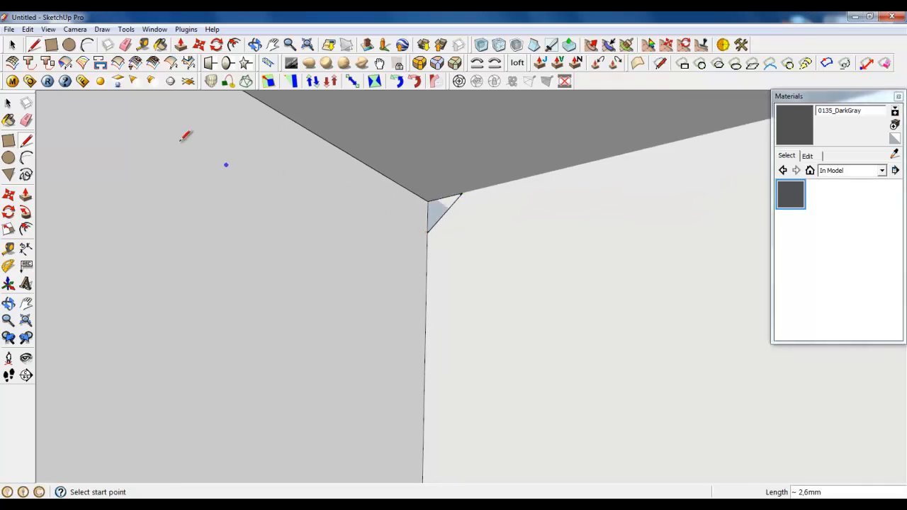
Sweep the triangular profile around the pane's border edges with Follow Me and close the group.
left_click(12, 44)
scroll(418, 314, "down", 3)
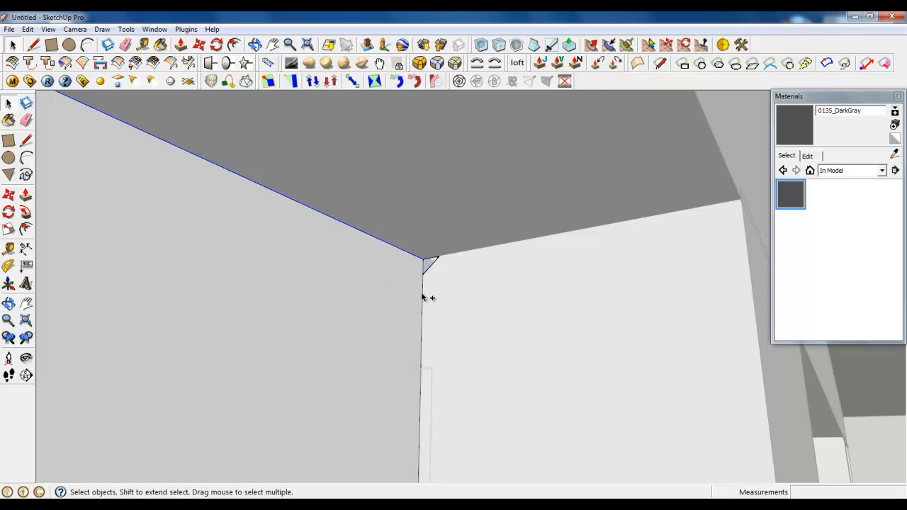
left_click(367, 282)
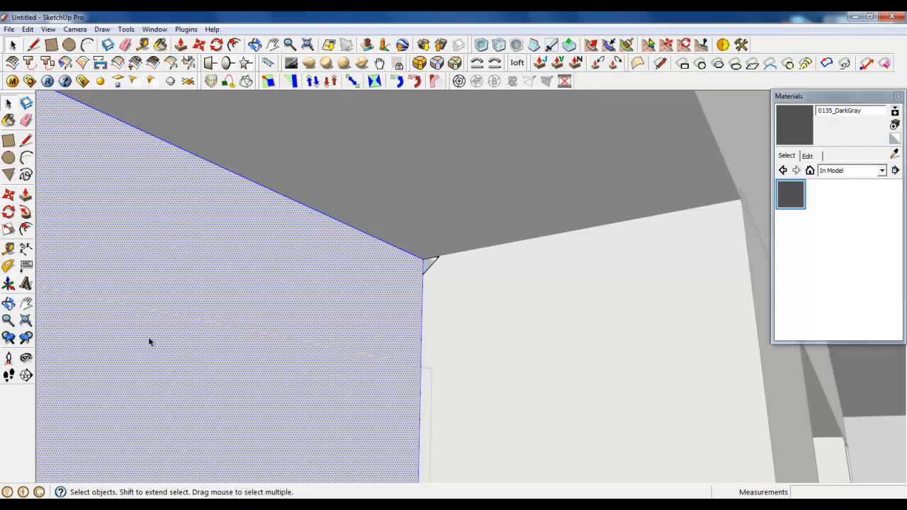
left_click(339, 268, "ctrl+shift")
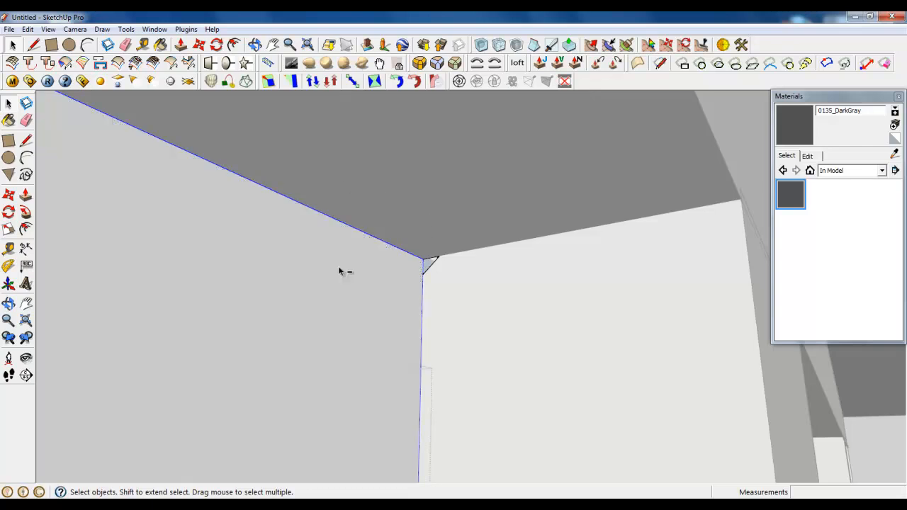
scroll(390, 290, "up", 2)
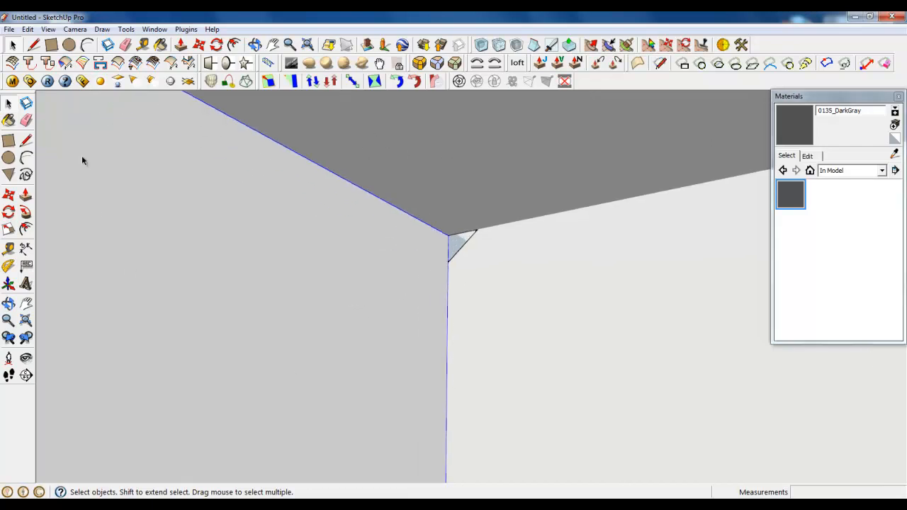
left_click(26, 214)
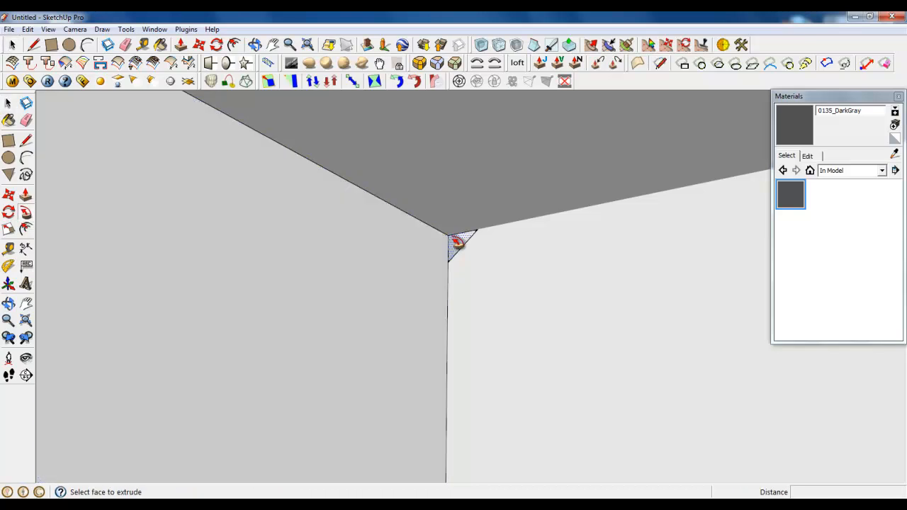
left_click(459, 241)
key("space")
middle_click_drag(362, 238, 322, 263)
scroll(359, 213, "down", 5)
right_click(382, 165)
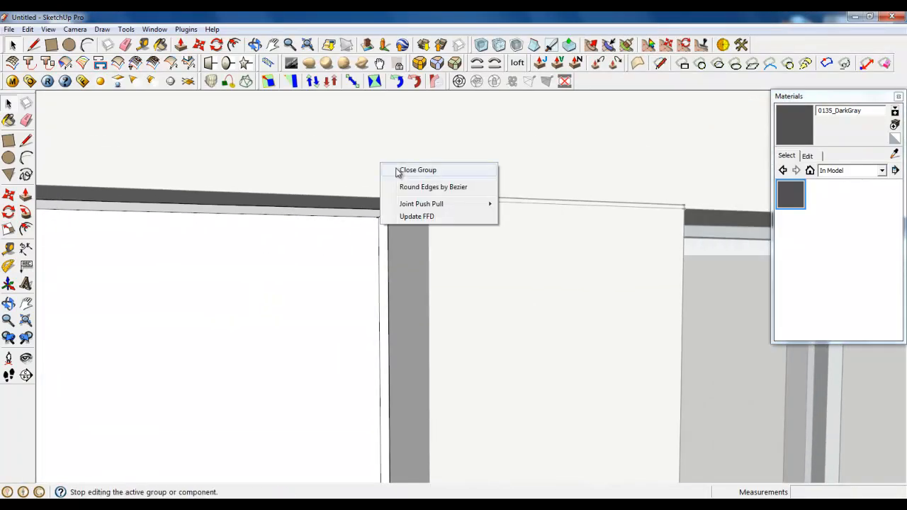
left_click(397, 170)
Copy the pane group about 753 mm along the red axis into the middle bay, against the mullion beside the right bay.
middle_click_drag(418, 174, 298, 132)
left_click(199, 44)
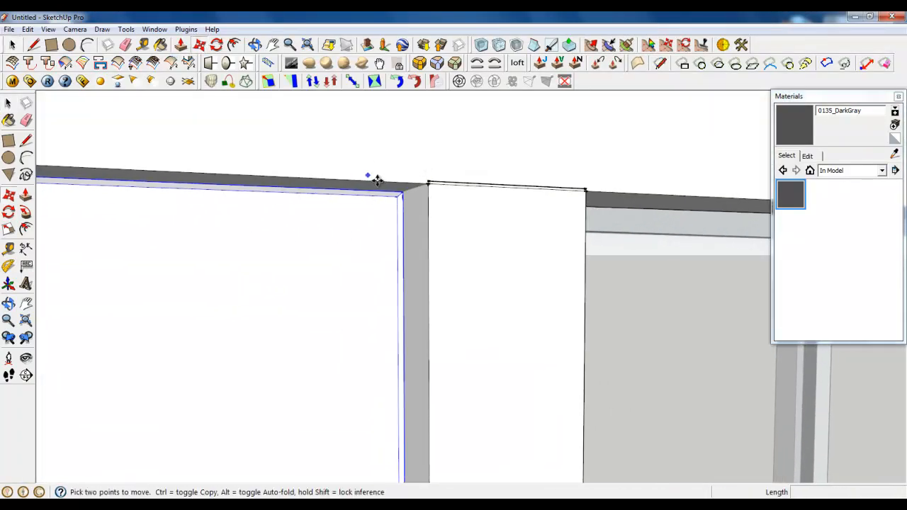
scroll(400, 195, "up", 3)
left_click(407, 192)
key("ctrl")
scroll(141, 348, "down", 4)
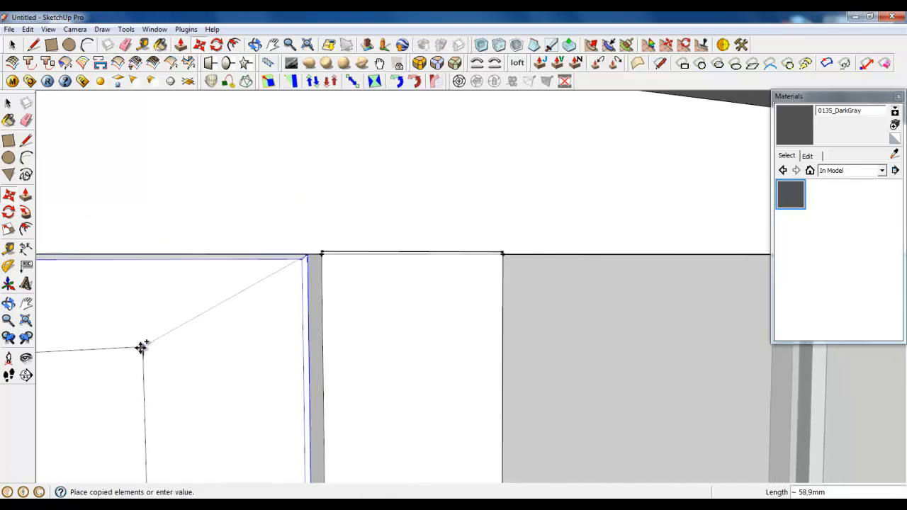
scroll(139, 274, "down", 2)
scroll(141, 275, "down", 2)
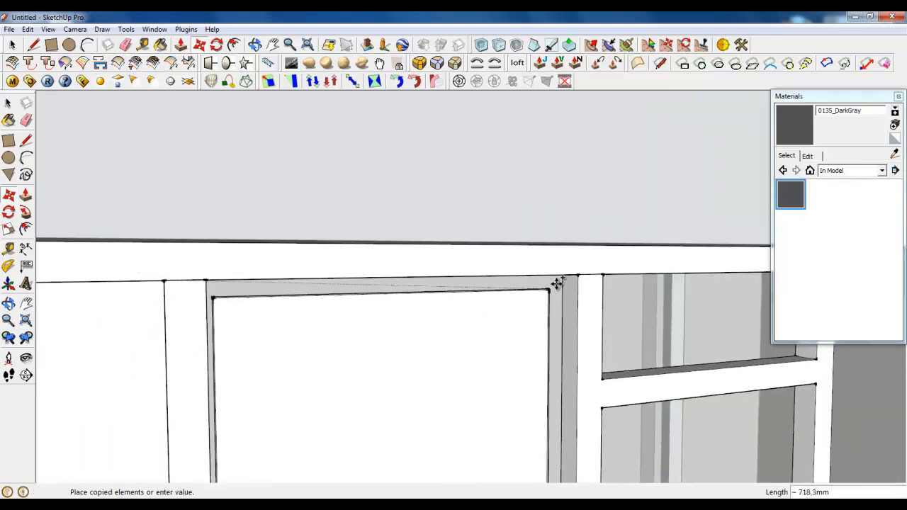
scroll(577, 277, "up", 4)
middle_click_drag(566, 278, 557, 253)
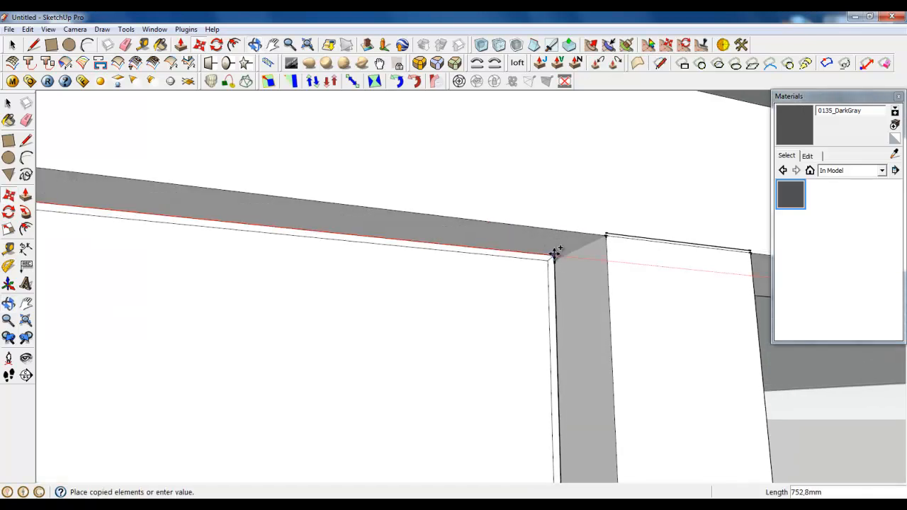
left_click(565, 255)
scroll(567, 255, "down", 3)
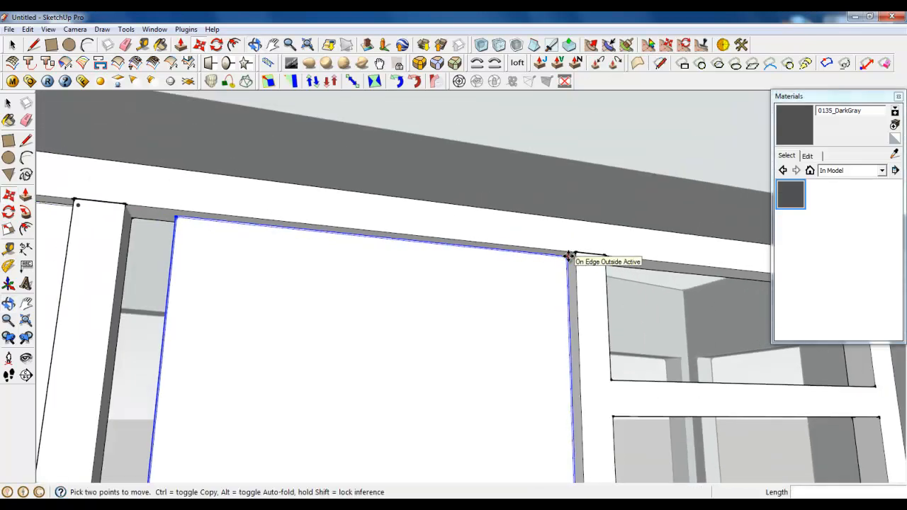
scroll(276, 218, "up", 1)
middle_click_drag(278, 218, 261, 444)
scroll(303, 237, "down", 2)
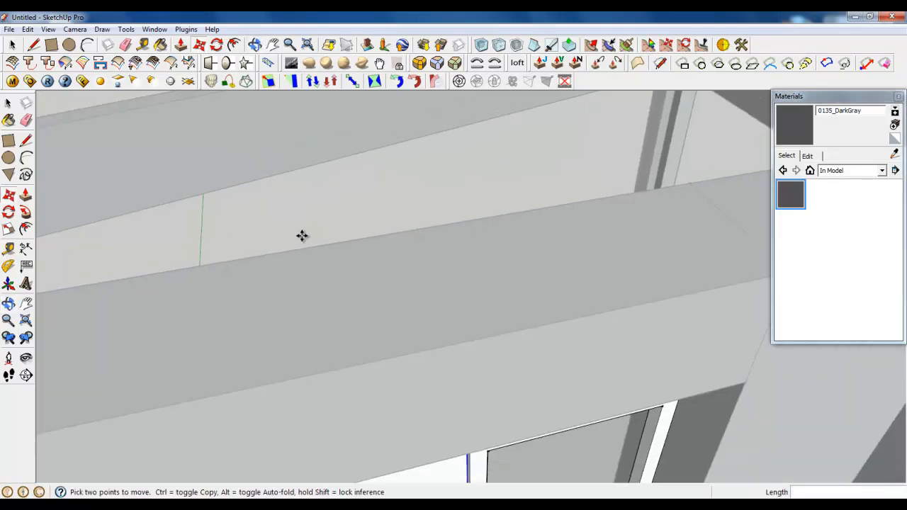
Scale the copied pane along the red axis so its free edge meets the mullion beside the left bay.
scroll(415, 302, "down", 3)
scroll(416, 302, "down", 2)
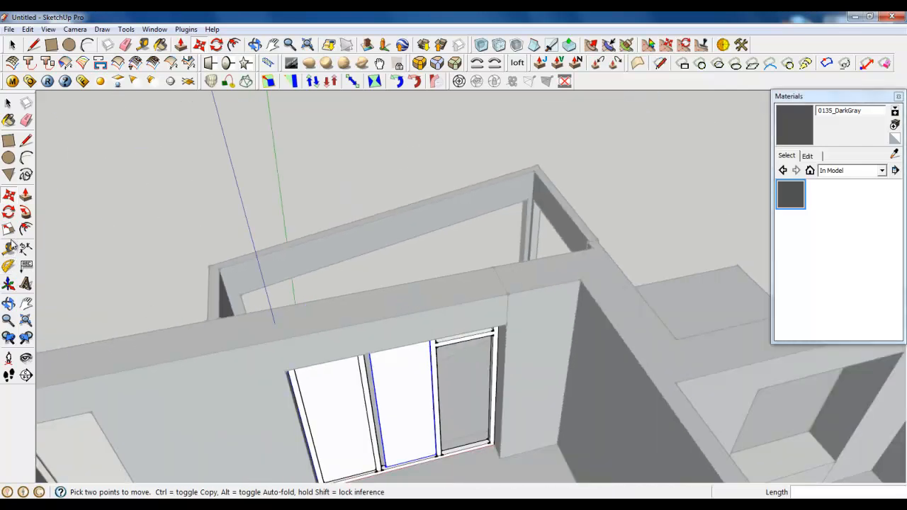
left_click(9, 229)
scroll(379, 422, "up", 8)
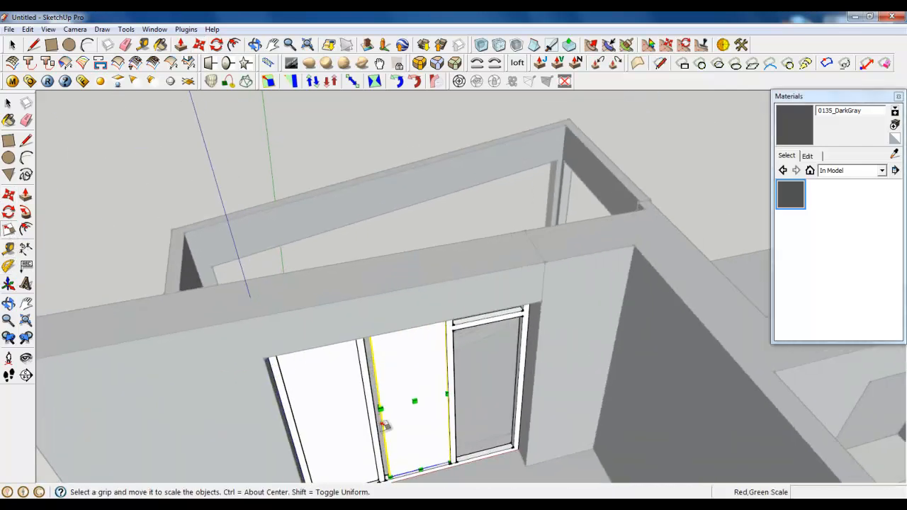
scroll(479, 323, "up", 5)
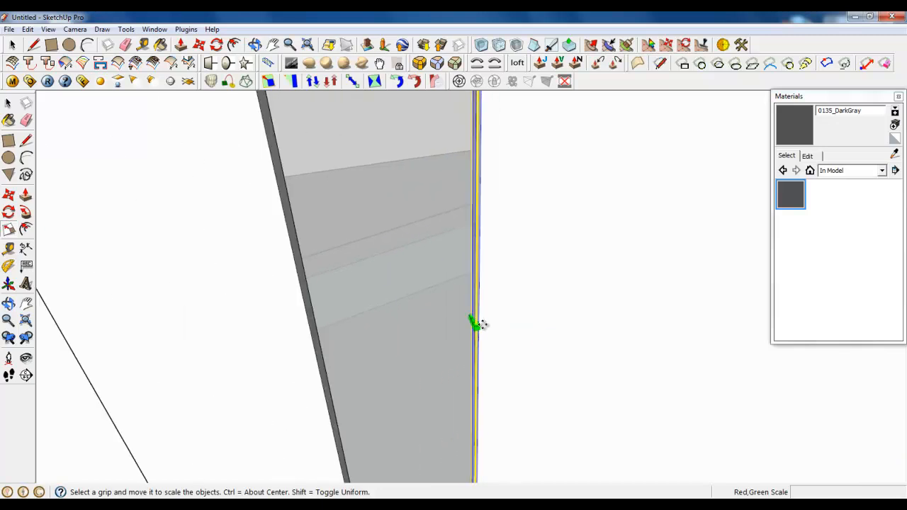
scroll(484, 327, "down", 3)
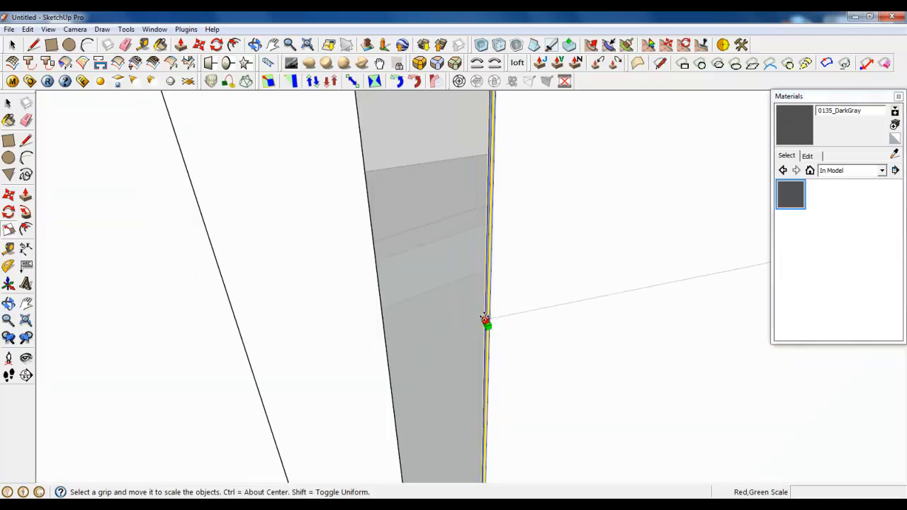
left_click(485, 322)
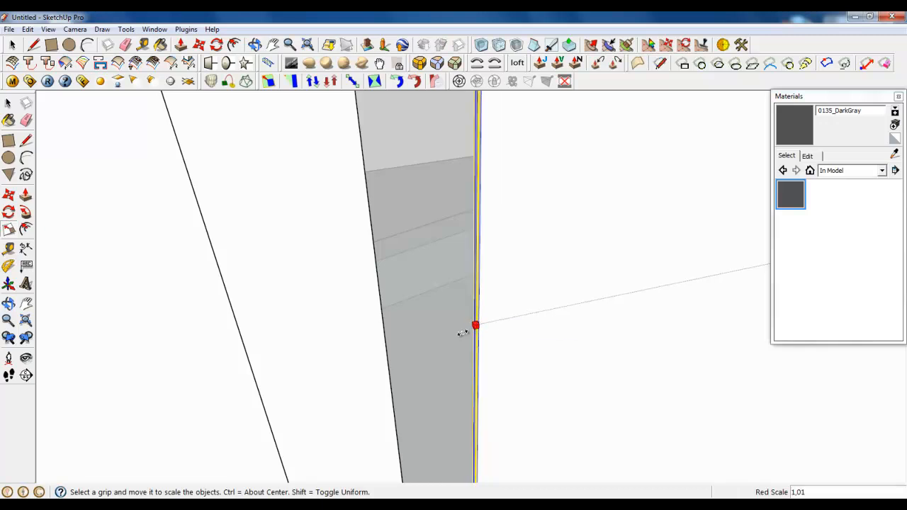
middle_click_drag(400, 378, 274, 384)
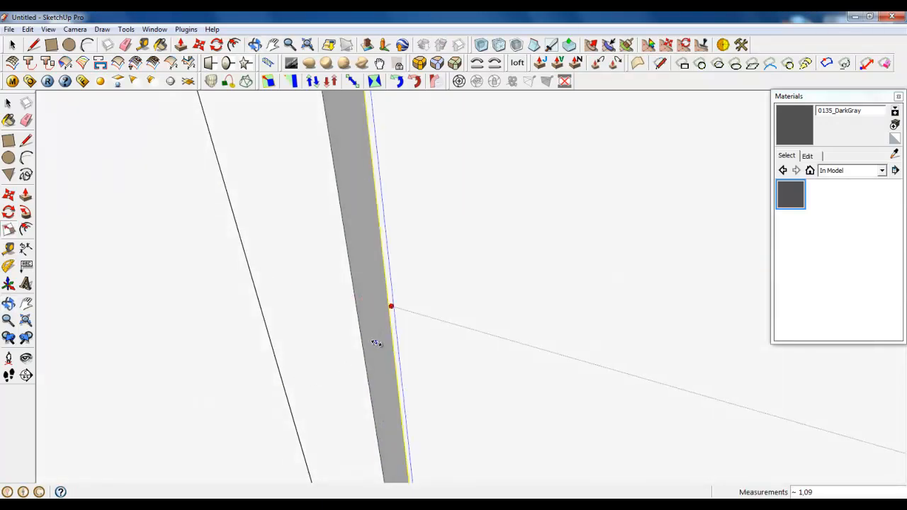
left_click(375, 345)
left_click(13, 45)
scroll(334, 312, "down", 8)
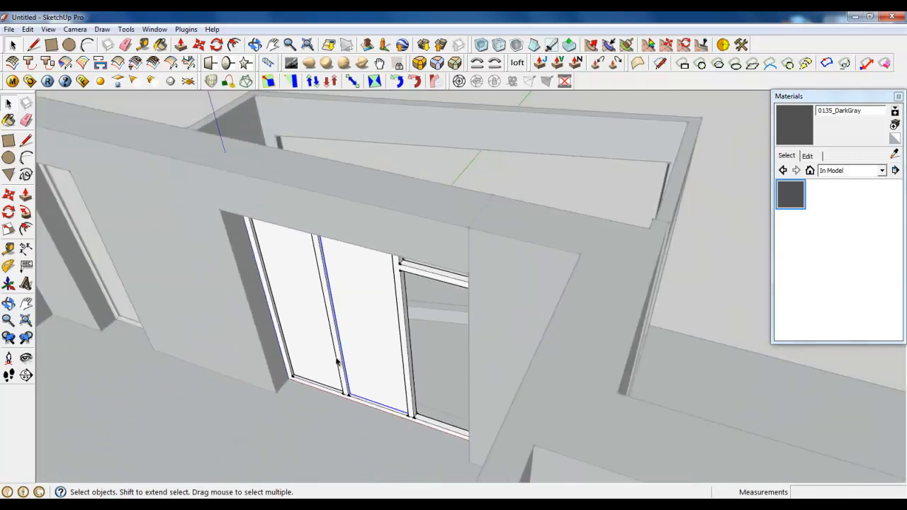
Draw a rectangle about 1985 by 734 mm over the right bay's lower opening, overlapping the surrounding frame members.
middle_click_drag(336, 363, 509, 219)
scroll(526, 201, "up", 2)
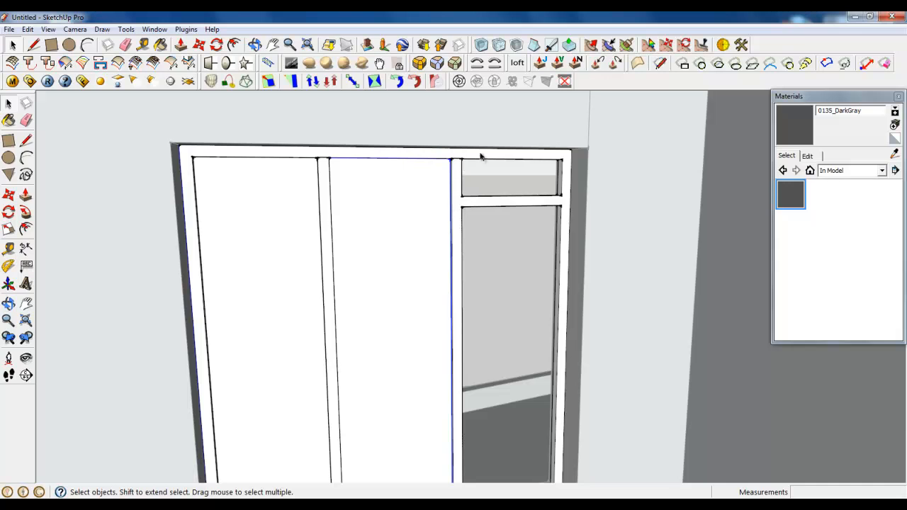
middle_click_drag(401, 217, 463, 395)
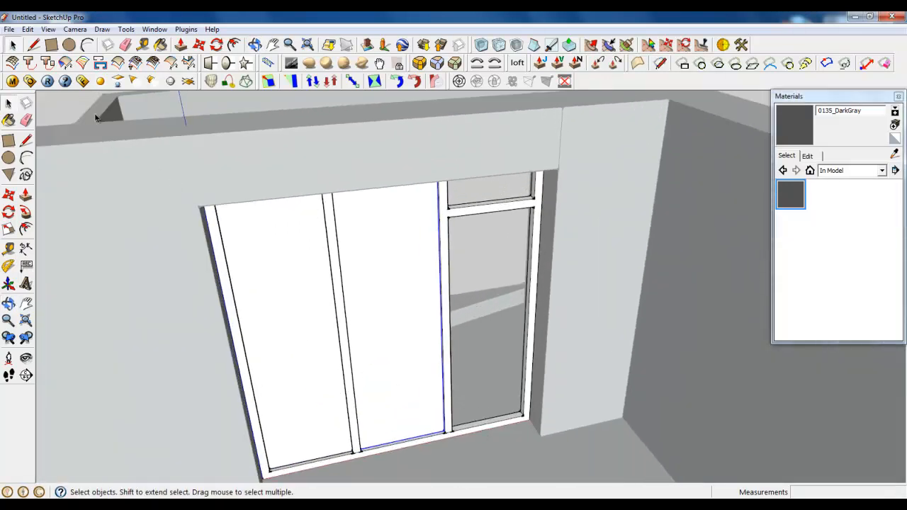
left_click(56, 45)
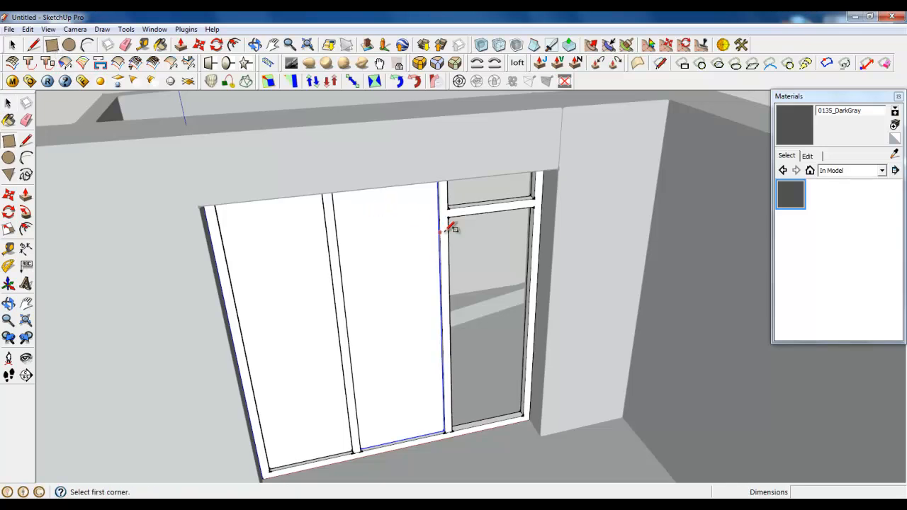
scroll(538, 212, "up", 4)
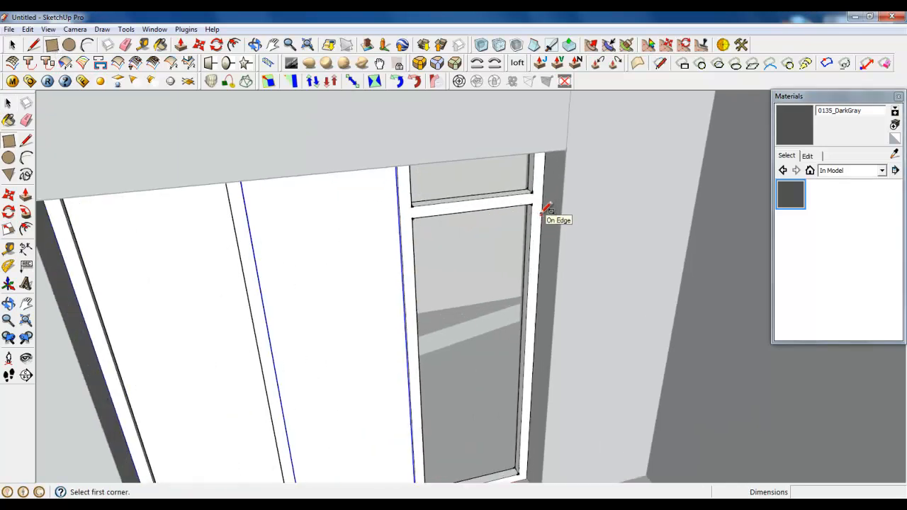
scroll(535, 170, "down", 3)
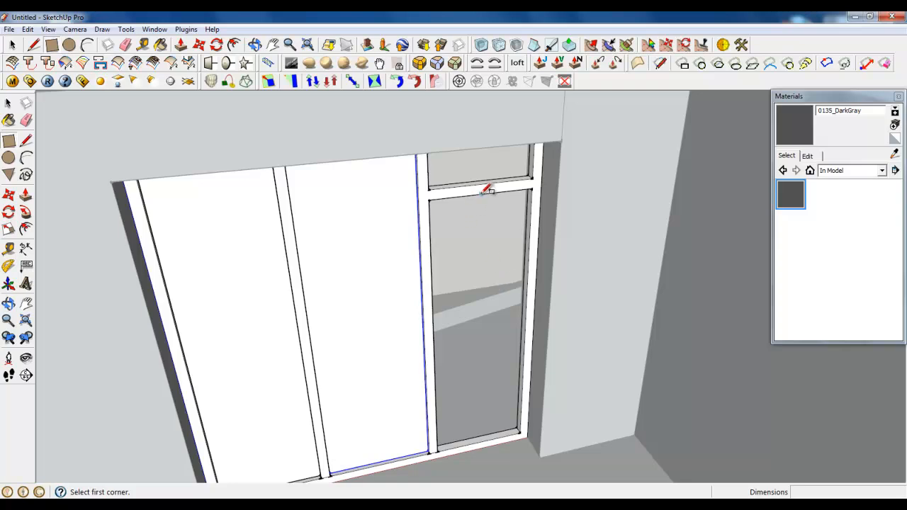
scroll(488, 190, "up", 4)
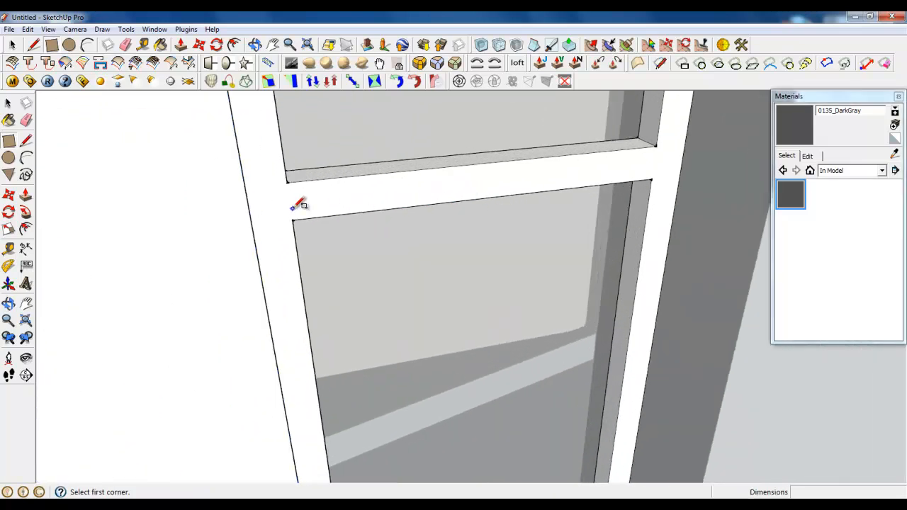
scroll(297, 205, "up", 2)
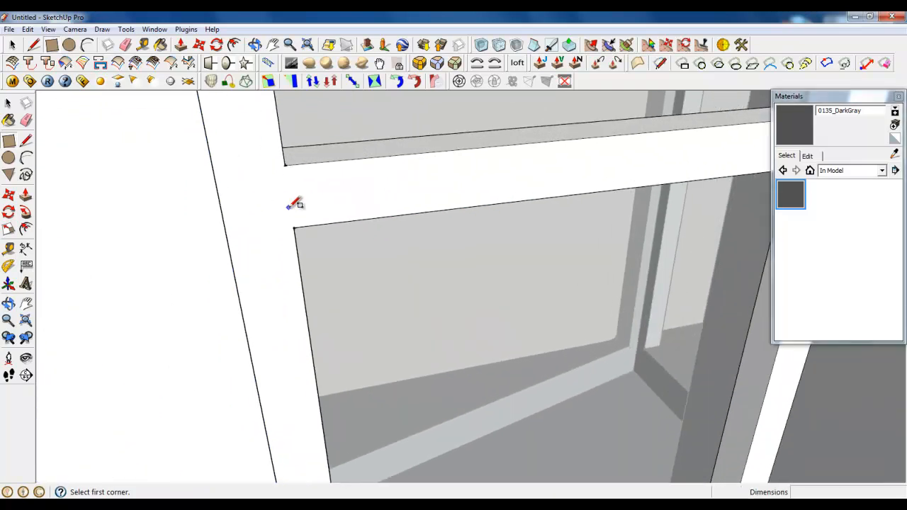
left_click(233, 190)
scroll(229, 163, "down", 8)
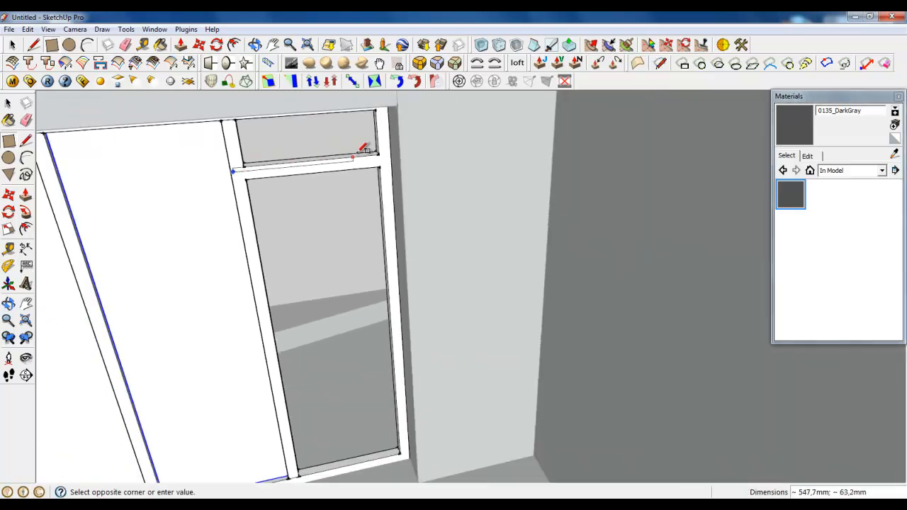
scroll(391, 360, "up", 6)
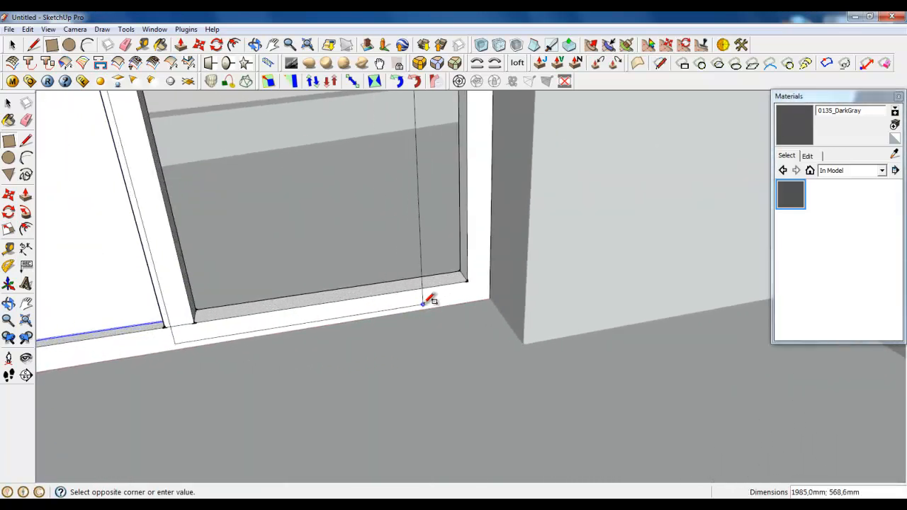
scroll(486, 291, "up", 2)
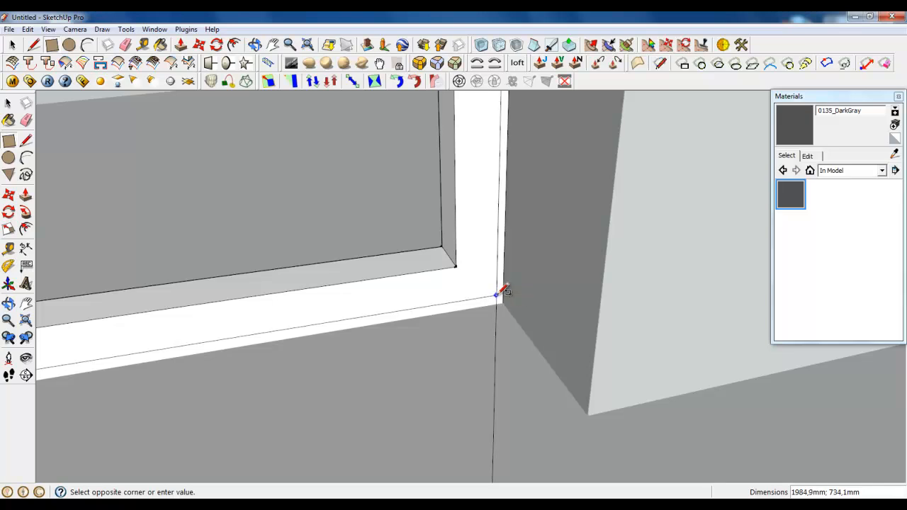
left_click(500, 292)
scroll(575, 369, "down", 2)
left_click(13, 45)
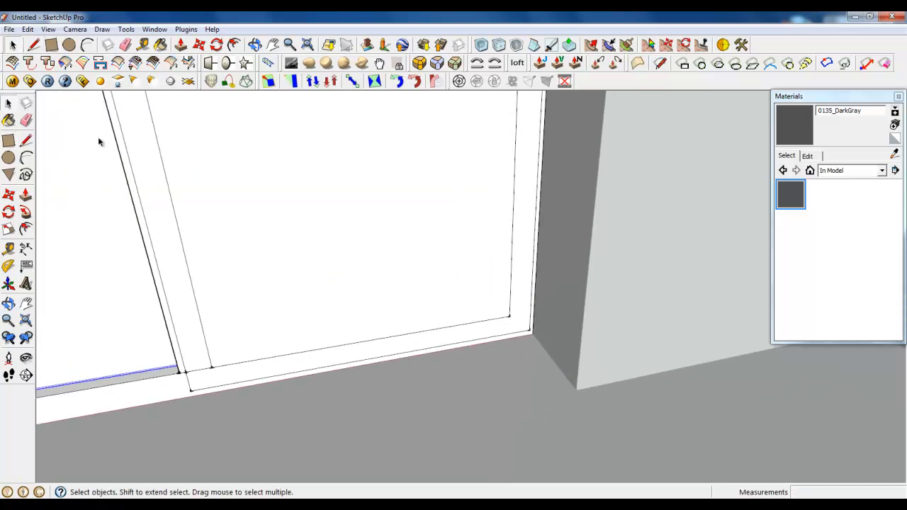
Make a group from the new rectangle's face and border edges over the right bay's lower opening.
scroll(415, 417, "down", 5)
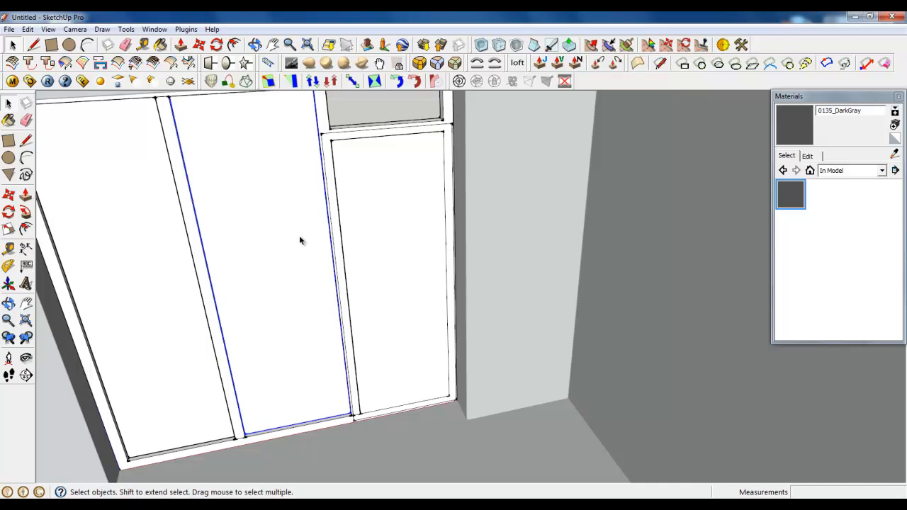
left_click(343, 206)
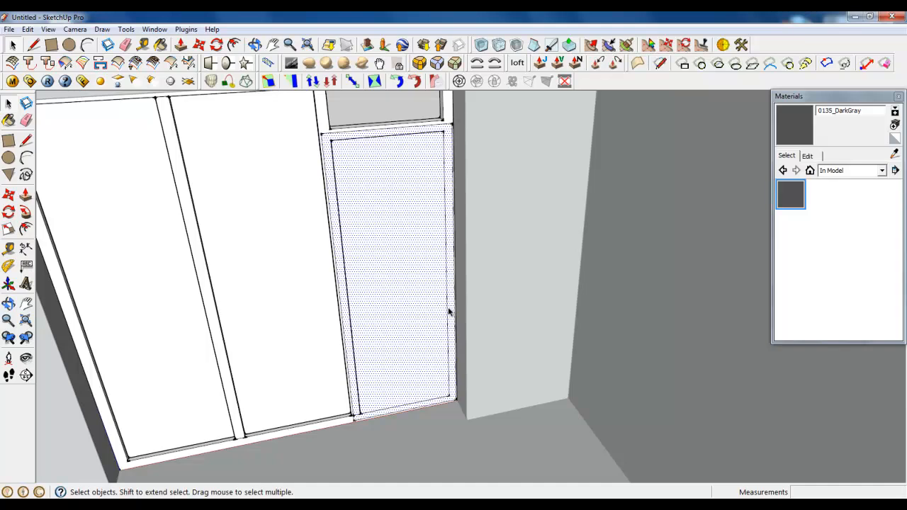
scroll(560, 421, "down", 3)
scroll(423, 269, "up", 6)
double_click(398, 211)
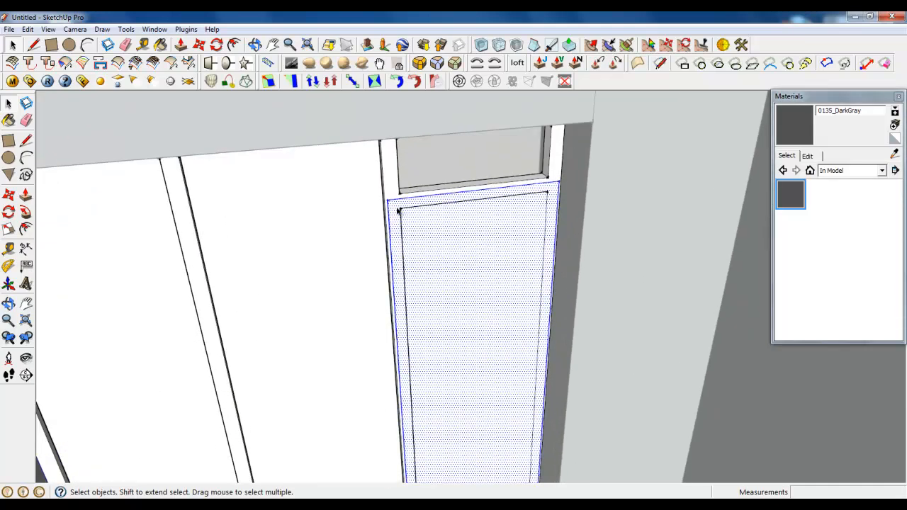
right_click(399, 211)
left_click(418, 316)
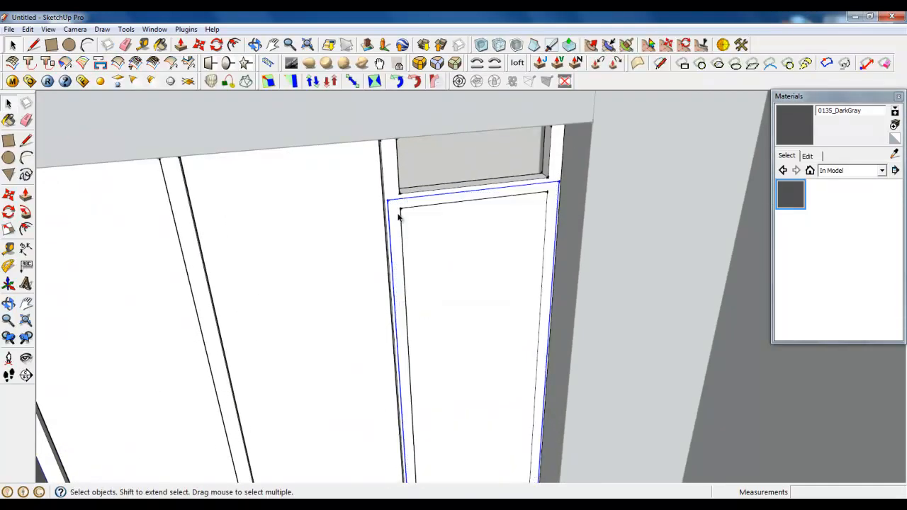
Open the rectangle's group and Push/Pull its face 15 mm into a thin door panel.
scroll(398, 213, "down", 3)
scroll(419, 253, "up", 5)
middle_click_drag(383, 159, 384, 123)
left_click(181, 45)
scroll(324, 173, "up", 2)
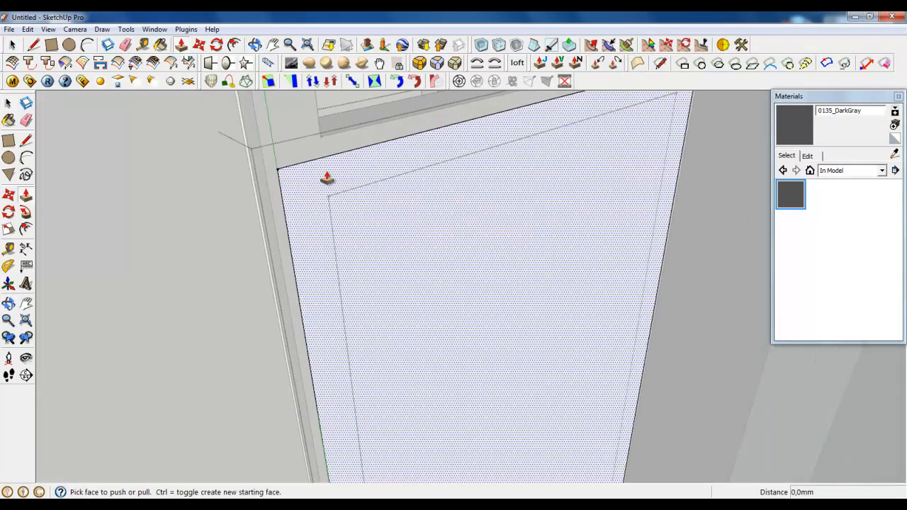
left_click(338, 178)
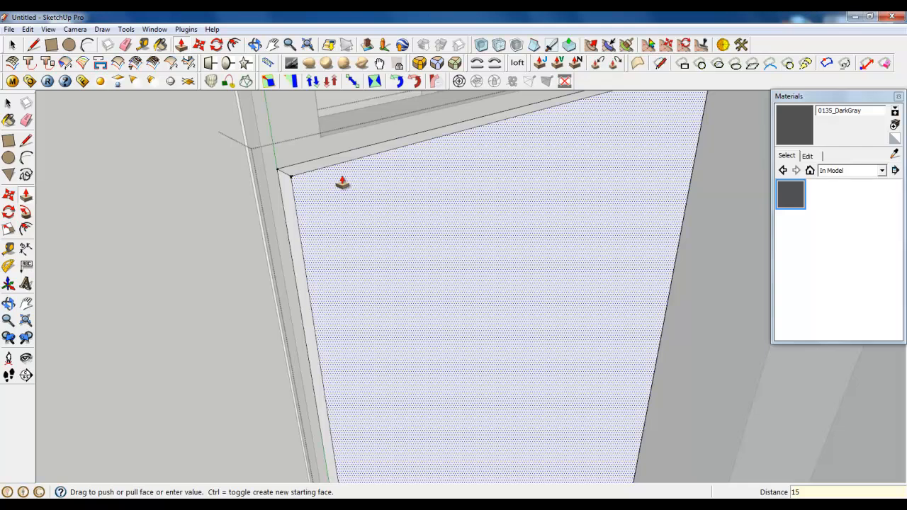
key("Return")
scroll(253, 157, "down", 2)
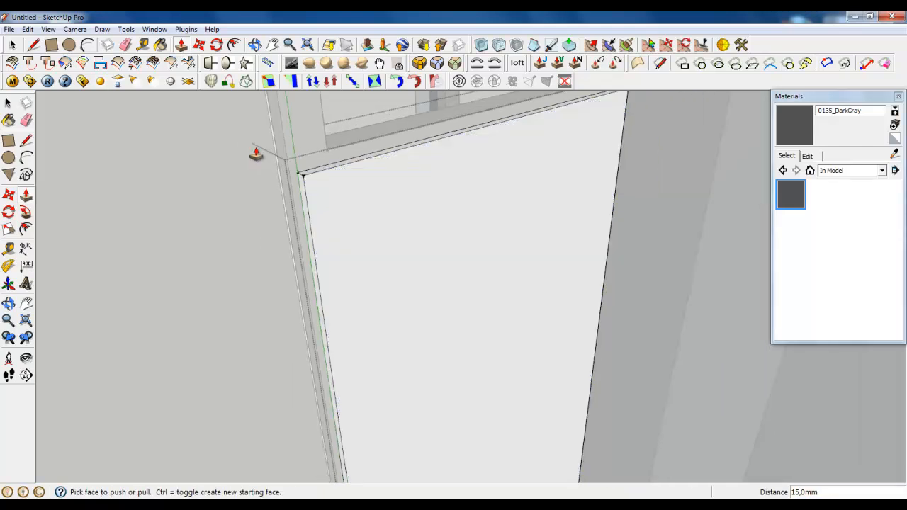
Draw a rectangle on the panel's opposite face, spanning the frame opening from its upper corner to the diagonally opposite lower corner.
middle_click_drag(320, 247, 539, 243)
scroll(533, 238, "down", 5)
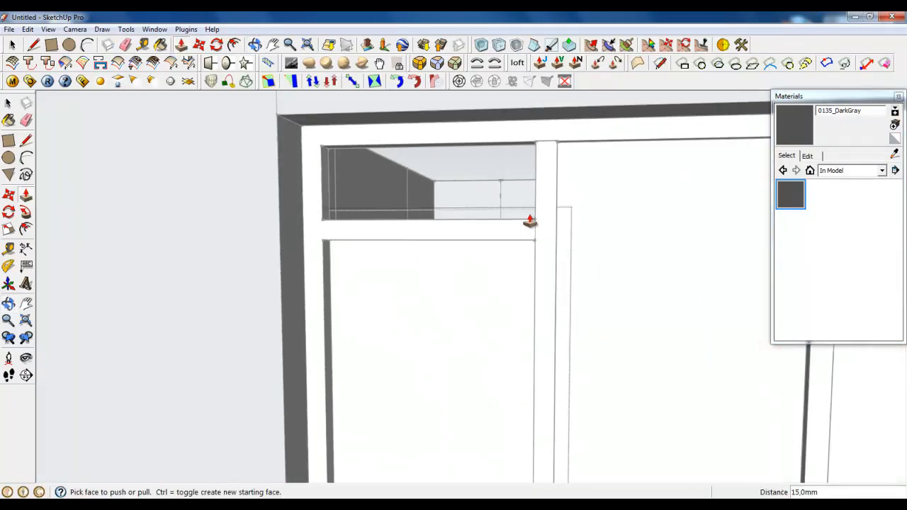
scroll(350, 274, "up", 6)
left_click(51, 44)
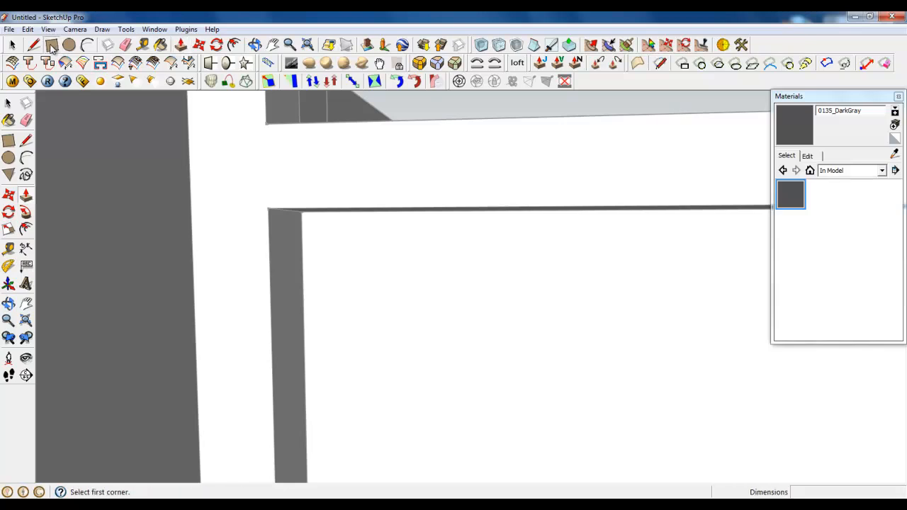
left_click(304, 210)
scroll(252, 144, "down", 5)
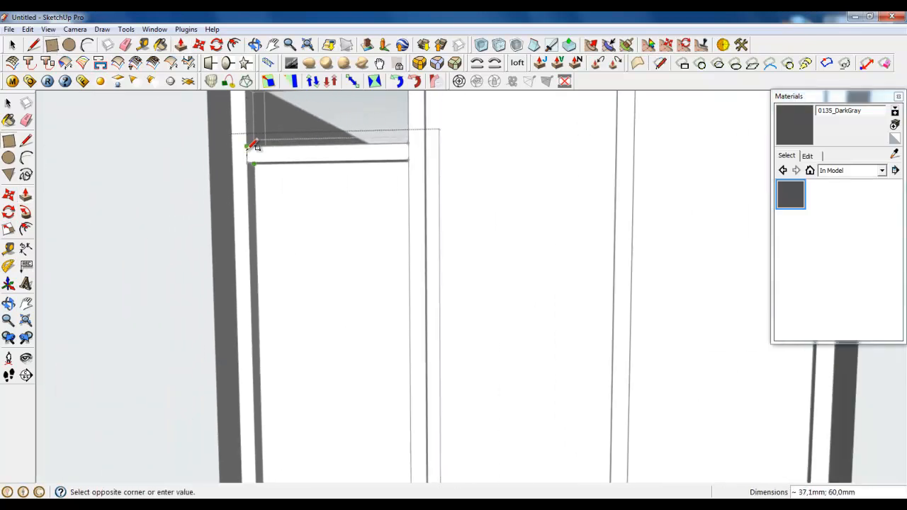
scroll(385, 429, "up", 8)
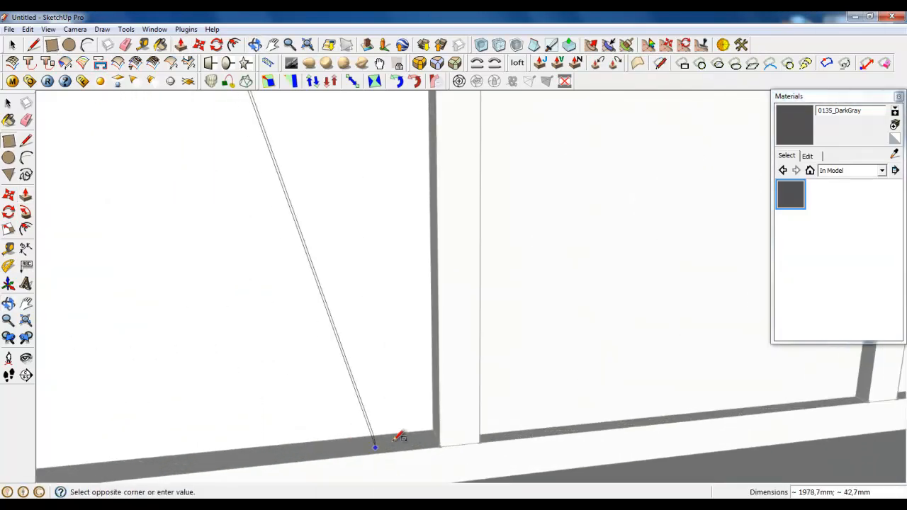
left_click(434, 426)
middle_click_drag(434, 426, 468, 453)
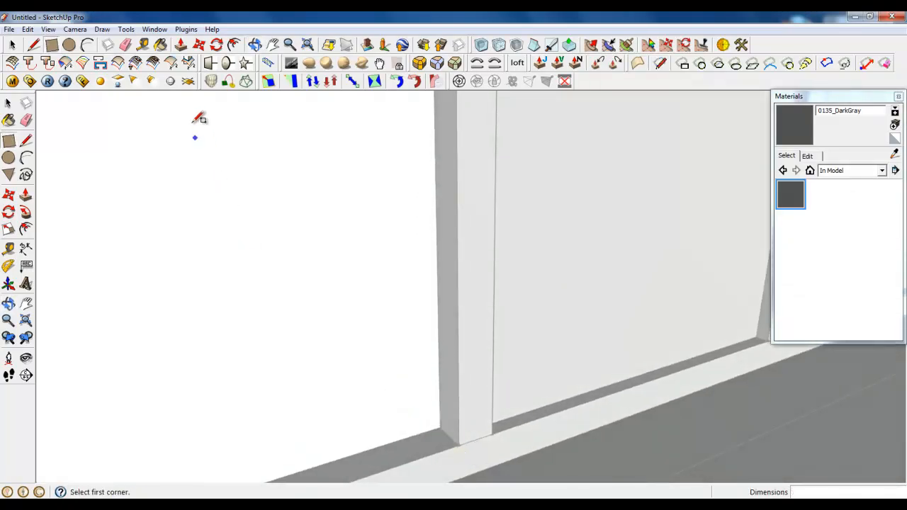
Push/pull the face filling the door opening 40 mm outward to give the door leaf its thickness.
left_click(181, 46)
left_click(342, 323)
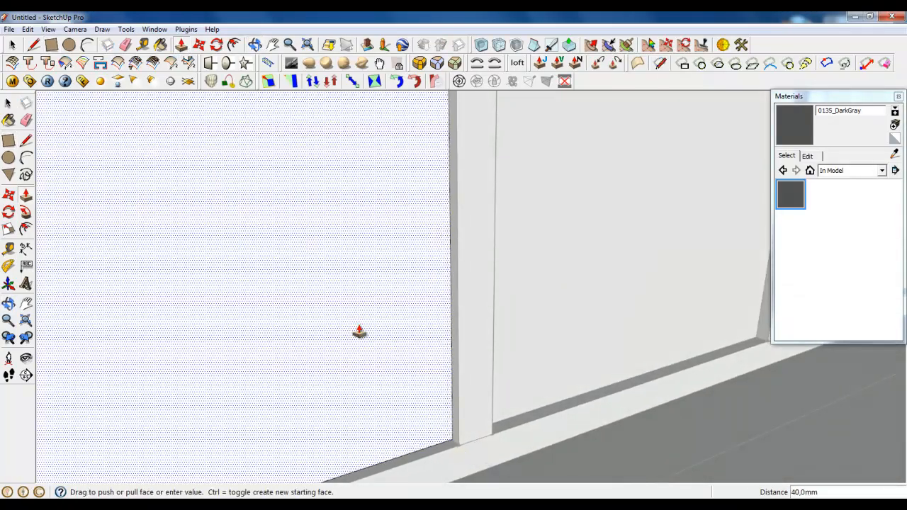
left_click(361, 332)
Offset the outline of the door leaf's face 40 mm inward to form the frame border.
scroll(442, 339, "down", 2)
scroll(442, 339, "down", 2)
left_click(233, 45)
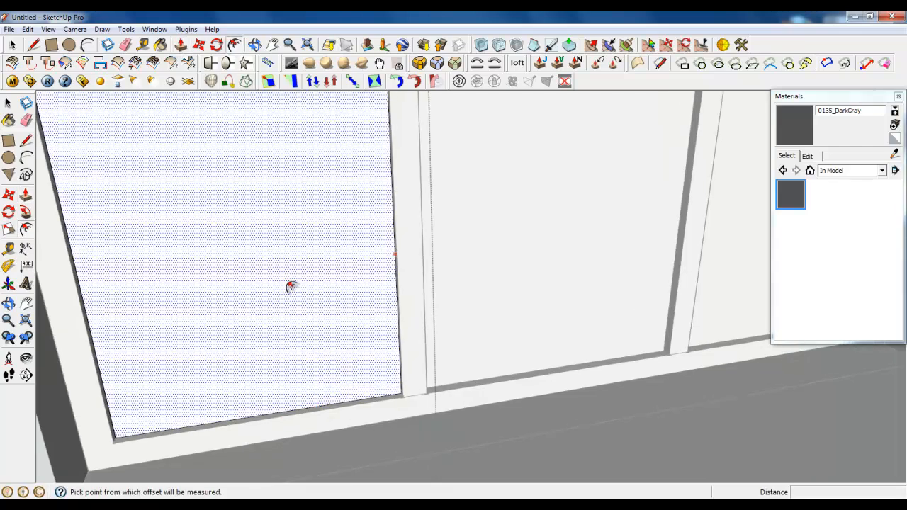
left_click(291, 286)
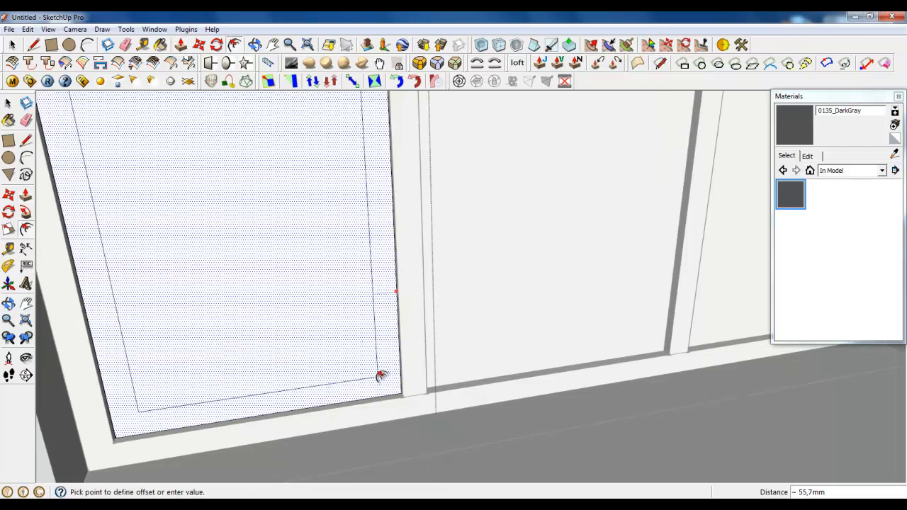
type("40")
key("Return")
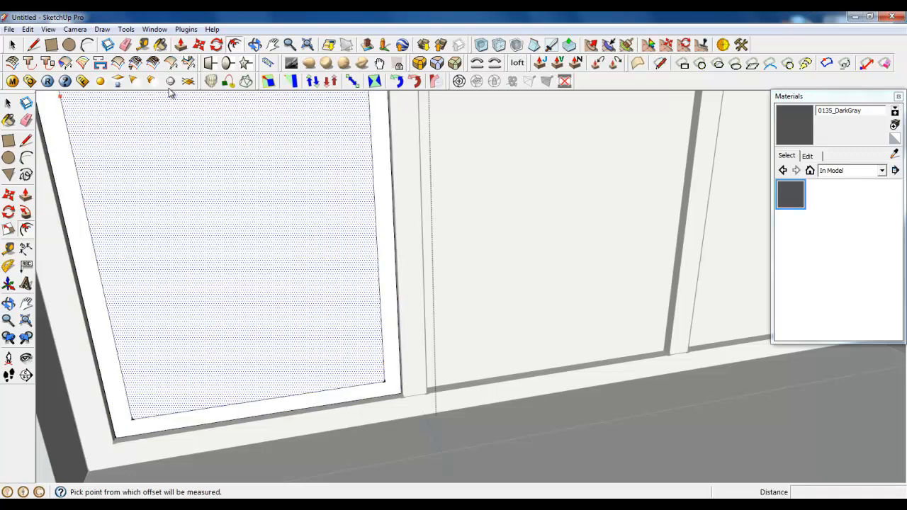
Push the inner door face 55 mm back through the leaf to cut the glazing opening.
left_click(181, 45)
left_click(302, 341)
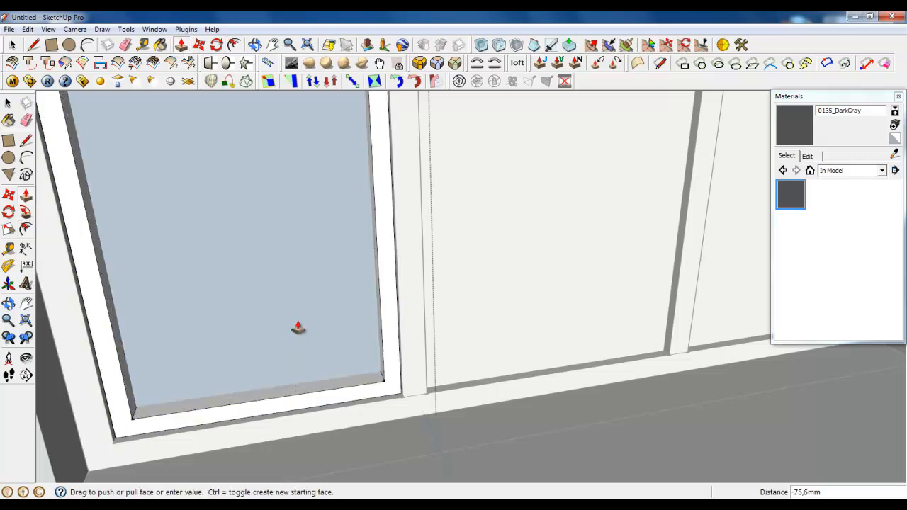
scroll(332, 334, "up", 2)
mouse_move(383, 365)
middle_mouse_down()
mouse_move(414, 375)
mouse_move(381, 364)
middle_mouse_up()
left_click(381, 364)
scroll(412, 419, "down", 3)
scroll(543, 265, "down", 2)
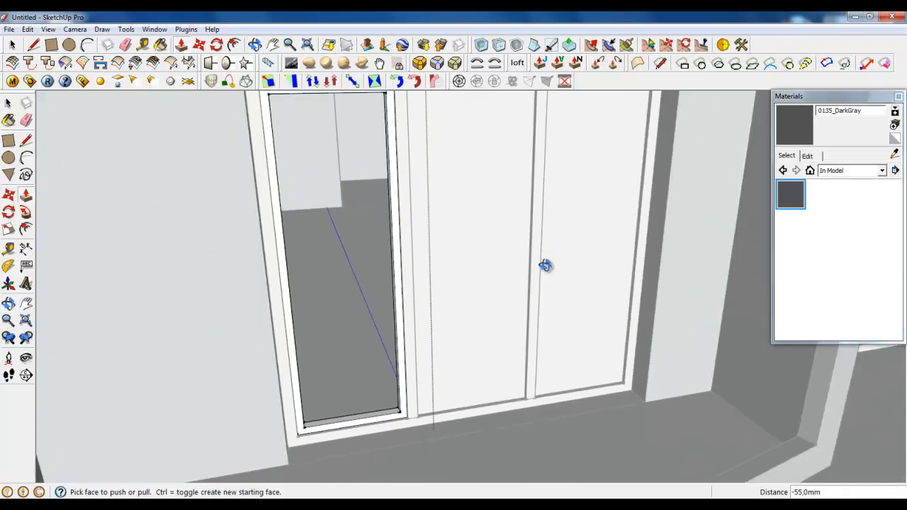
middle_click_drag(543, 265, 476, 441)
scroll(552, 343, "down", 3)
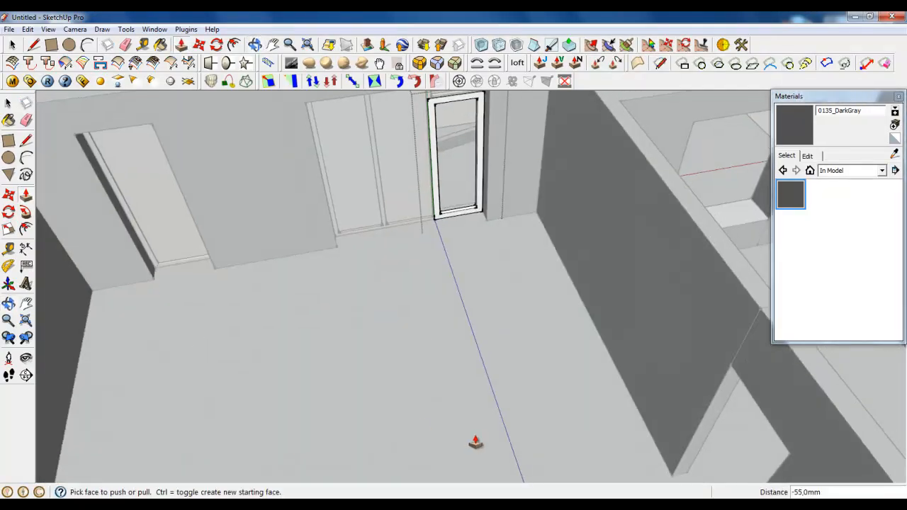
scroll(475, 442, "down", 1)
left_click(13, 44)
Draw diagonal mitre lines between the inner and outer corners at both upper corners of the door frame.
scroll(470, 158, "up", 5)
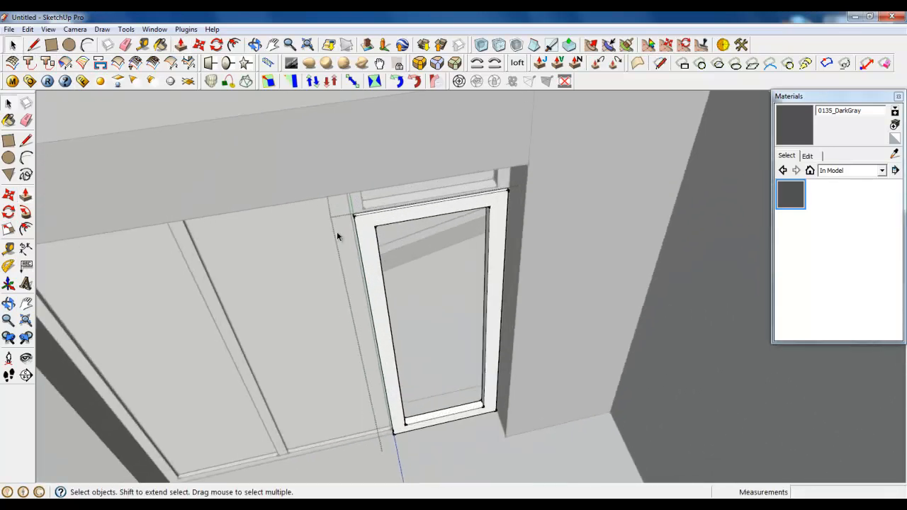
middle_click_drag(387, 312, 377, 234)
scroll(377, 234, "down", 2)
left_click(33, 45)
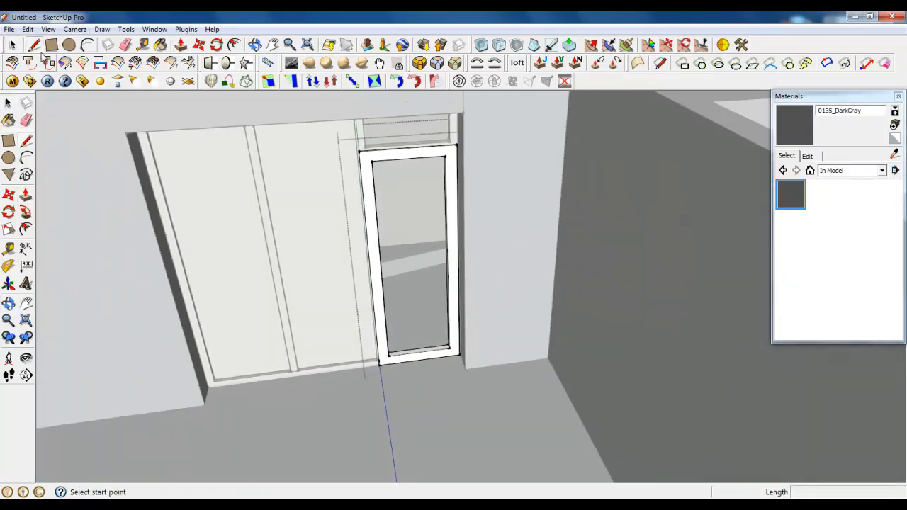
scroll(423, 128, "up", 2)
scroll(365, 154, "up", 3)
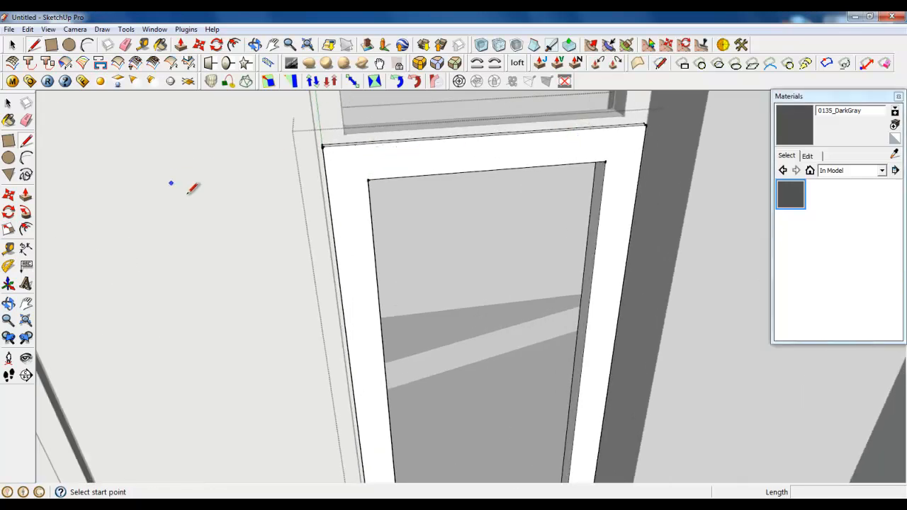
scroll(602, 280, "down", 6)
scroll(621, 244, "up", 3)
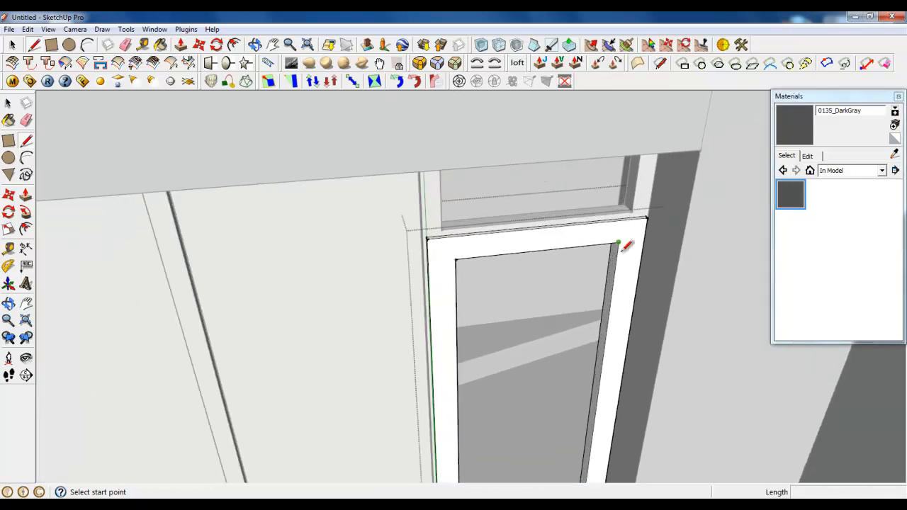
left_click(620, 241)
left_click(647, 218)
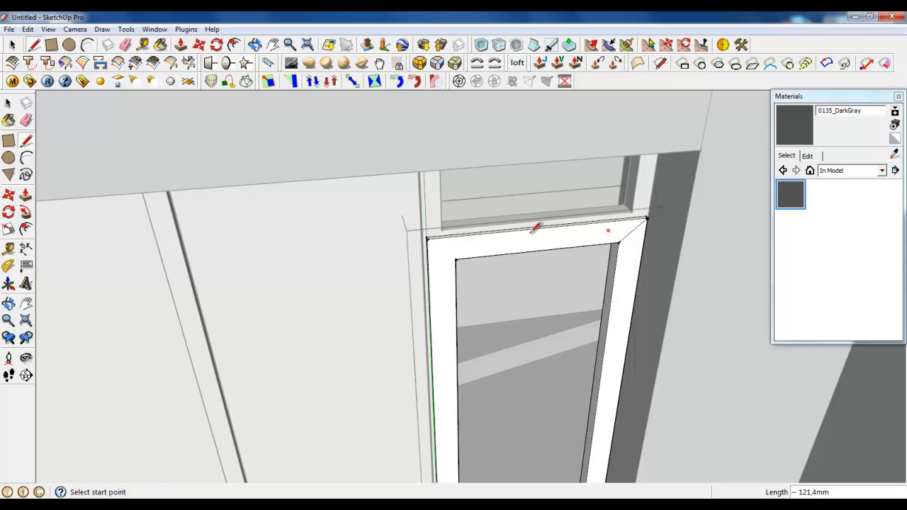
scroll(510, 234, "up", 3)
left_click(403, 282)
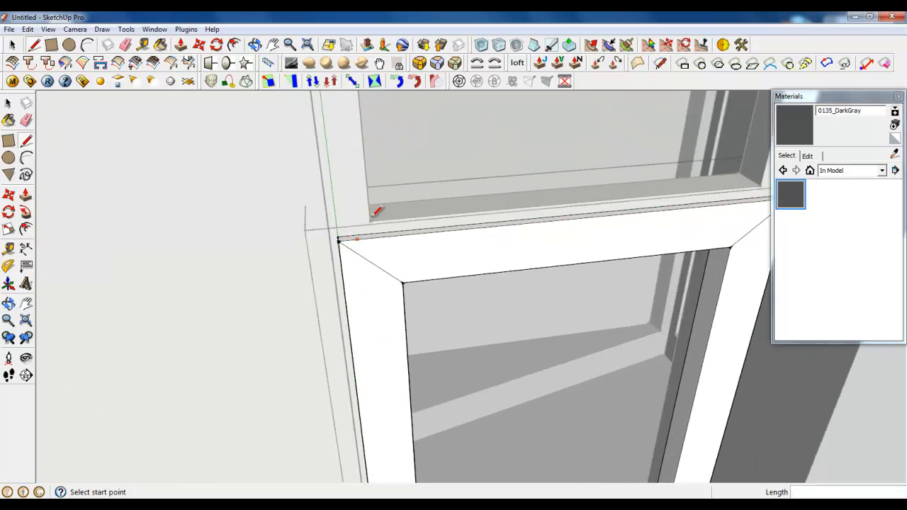
Draw diagonal mitre lines between the inner and outer corners at both lower corners of the door frame.
scroll(373, 214, "down", 5)
scroll(500, 440, "up", 3)
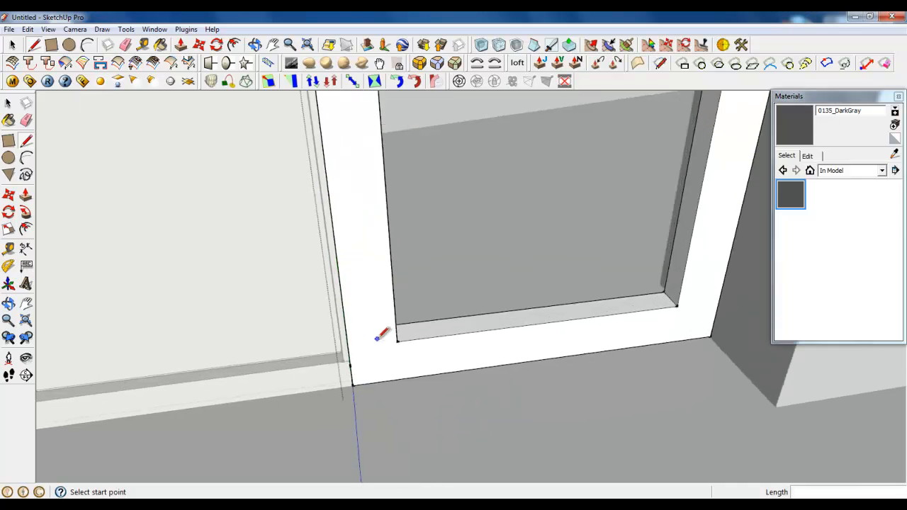
left_click(397, 341)
left_click(352, 385)
scroll(609, 418, "down", 2)
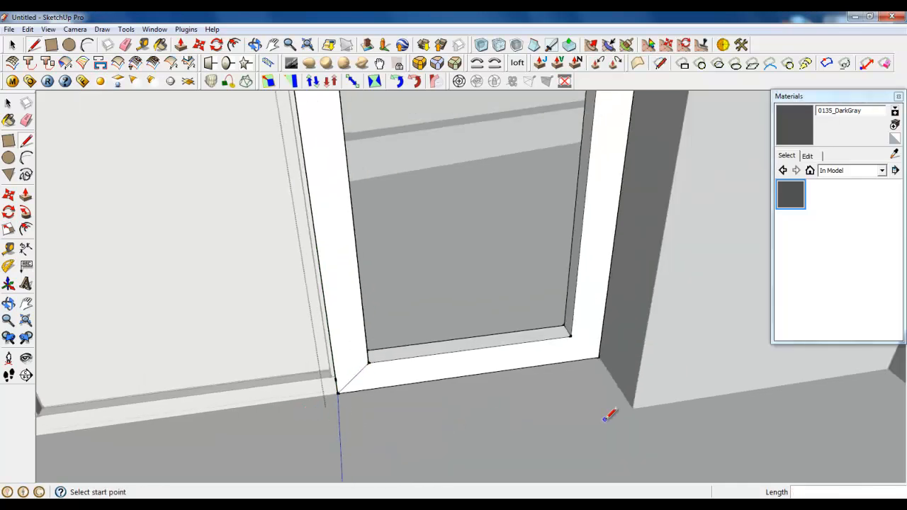
scroll(573, 317, "up", 2)
left_click(561, 310)
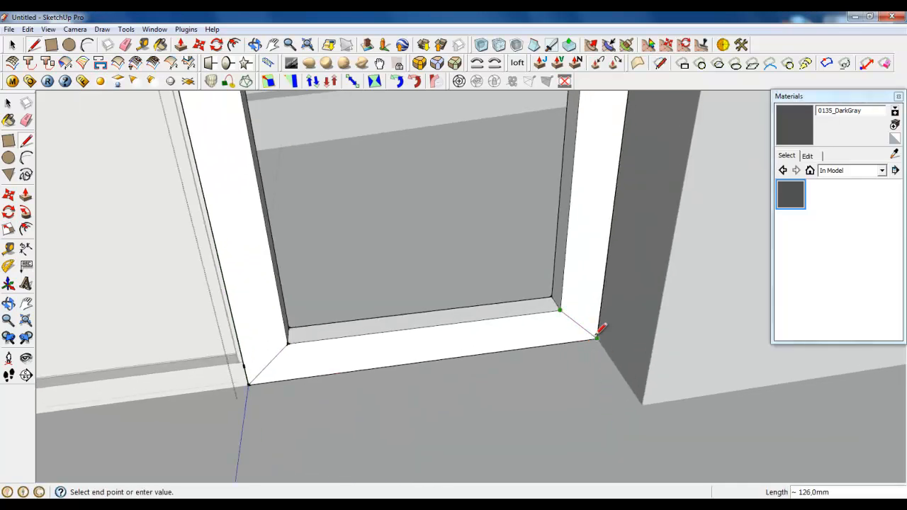
left_click(597, 338)
left_click(12, 44)
Draw a lengthwise line along the middle of the bottom inner face of the door's glazing opening.
scroll(354, 448, "down", 6)
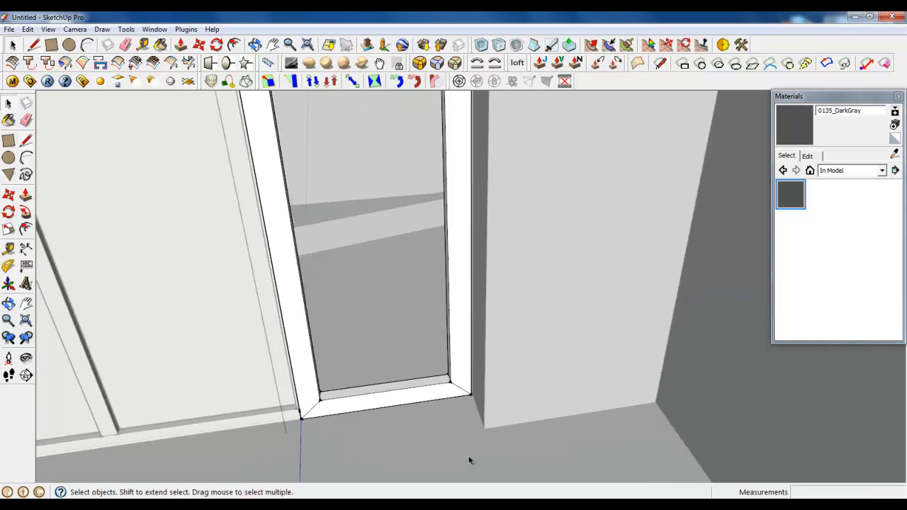
middle_click_drag(470, 461, 404, 371)
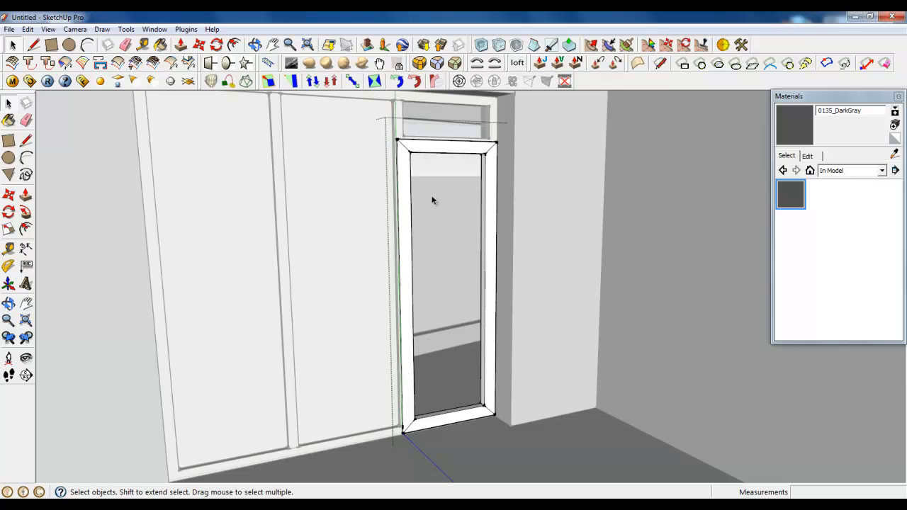
left_click(51, 45)
left_click(33, 45)
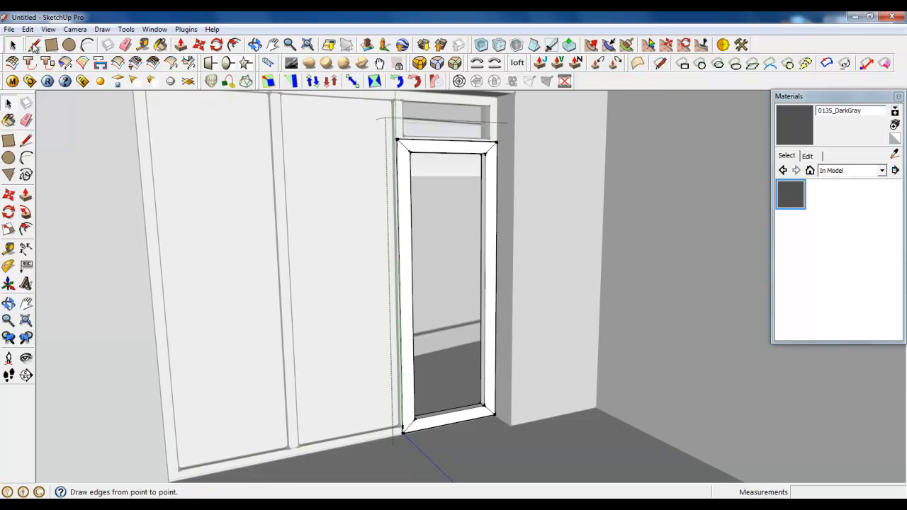
scroll(386, 381, "up", 6)
middle_click_drag(482, 373, 542, 319)
scroll(538, 319, "up", 2)
left_click(541, 287)
scroll(567, 303, "down", 7)
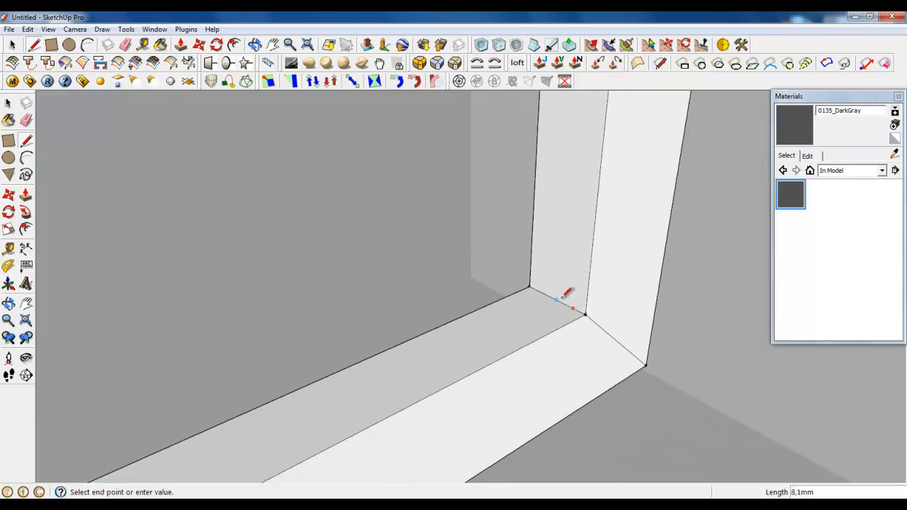
middle_click_drag(564, 287, 401, 422)
scroll(229, 371, "up", 5)
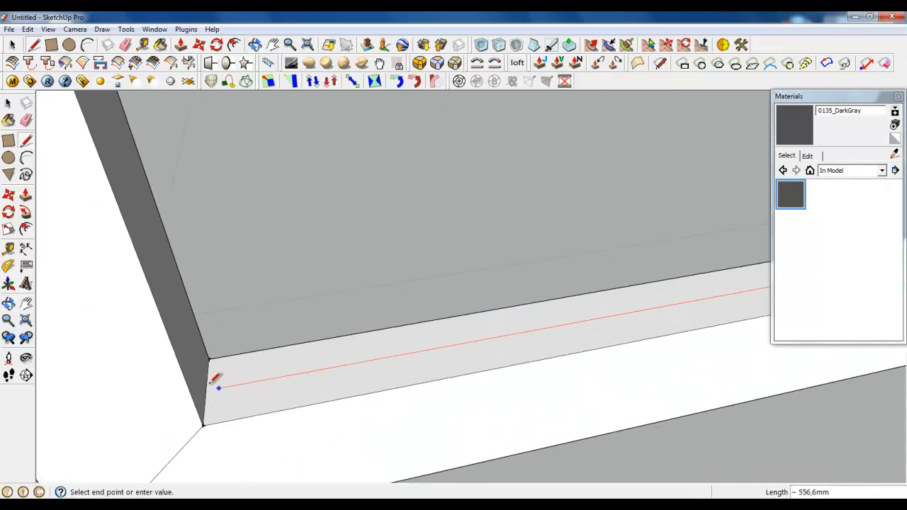
left_click(208, 386)
Draw a second lengthwise line parallel to the first, 3 mm away, on the opening's bottom inner face.
scroll(208, 387, "up", 3)
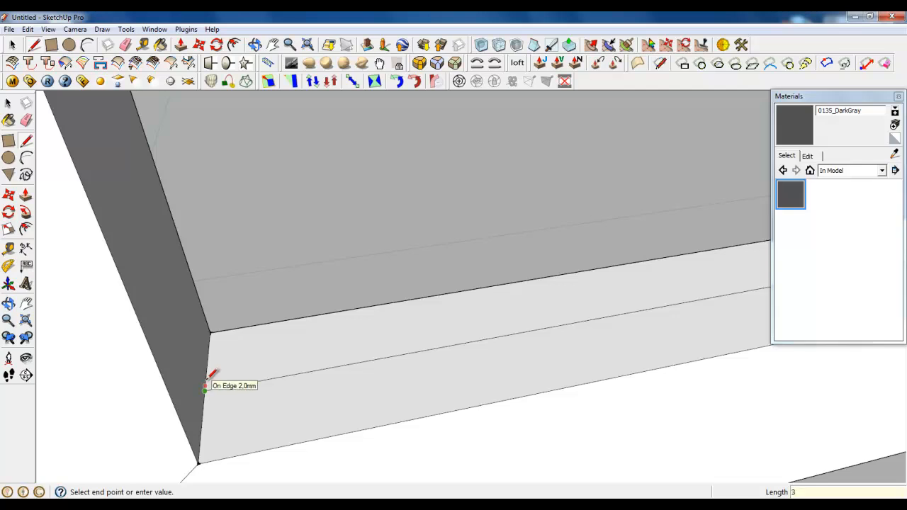
left_click(208, 386)
scroll(146, 427, "down", 6)
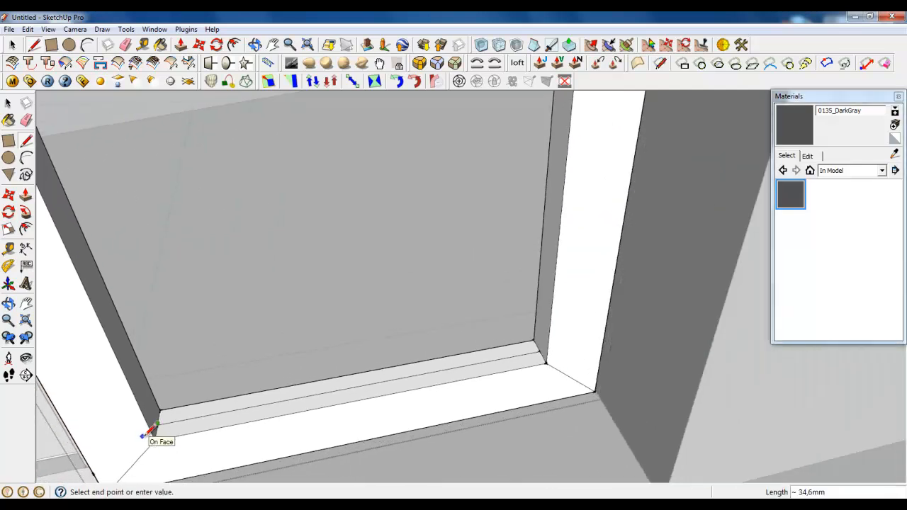
scroll(560, 351, "up", 5)
scroll(560, 351, "down", 2)
left_click(545, 321)
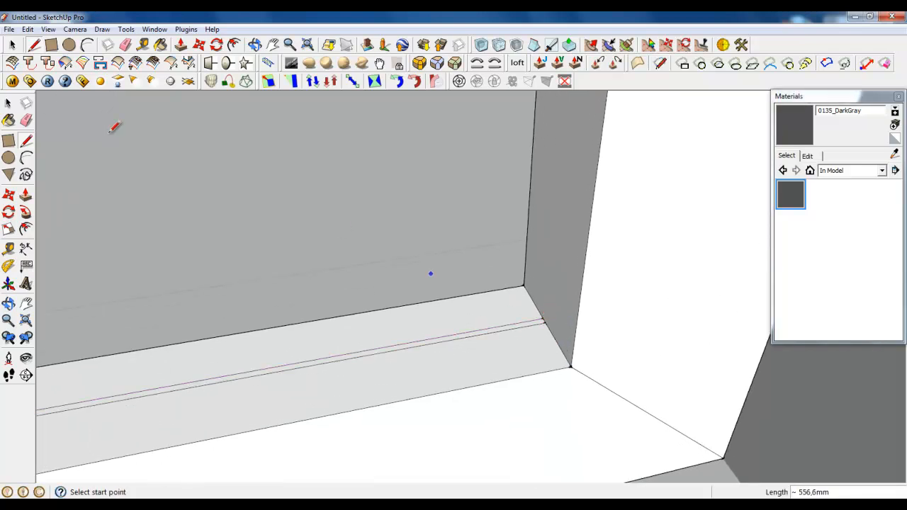
Make a group from the narrow strip between the two parallel lines and open it for editing.
left_click(13, 44)
scroll(502, 339, "up", 3)
left_click(546, 342)
right_click(546, 342)
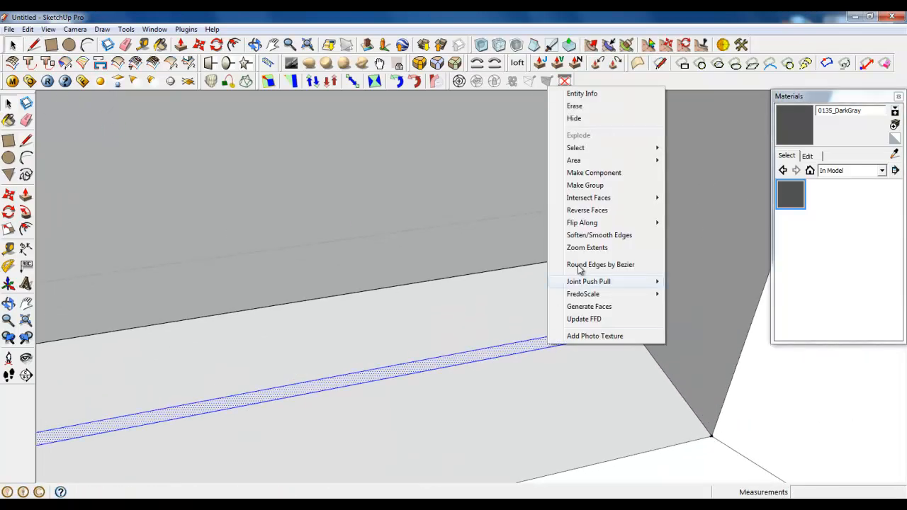
left_click(586, 186)
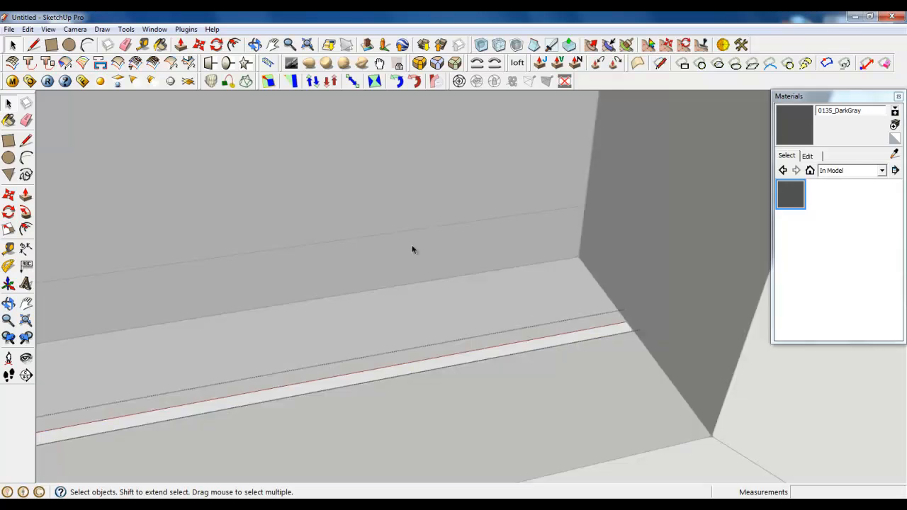
Extrude the narrow strip up to the top inner edge of the frame to form the glass pane.
left_click(181, 45)
left_click_drag(434, 346, 491, 482)
scroll(491, 482, "down", 4)
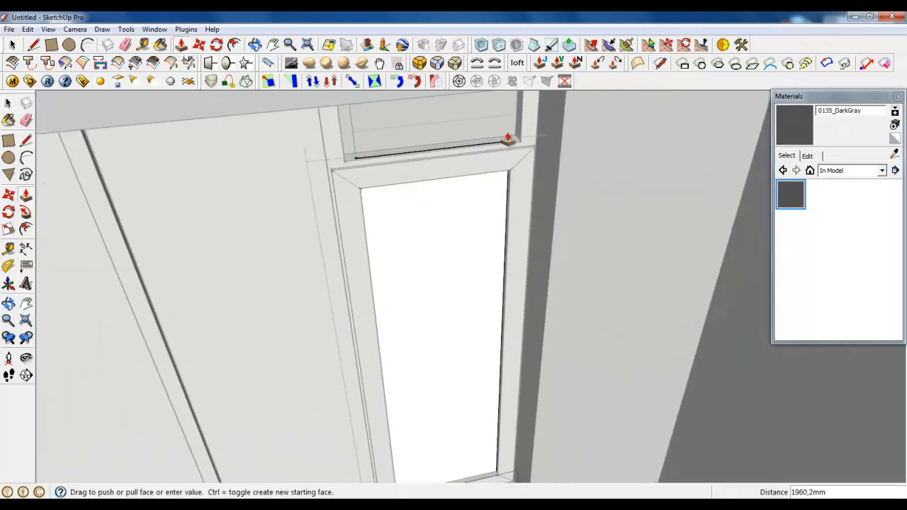
scroll(508, 145, "up", 2)
middle_click_drag(507, 159, 497, 64)
scroll(502, 216, "up", 4)
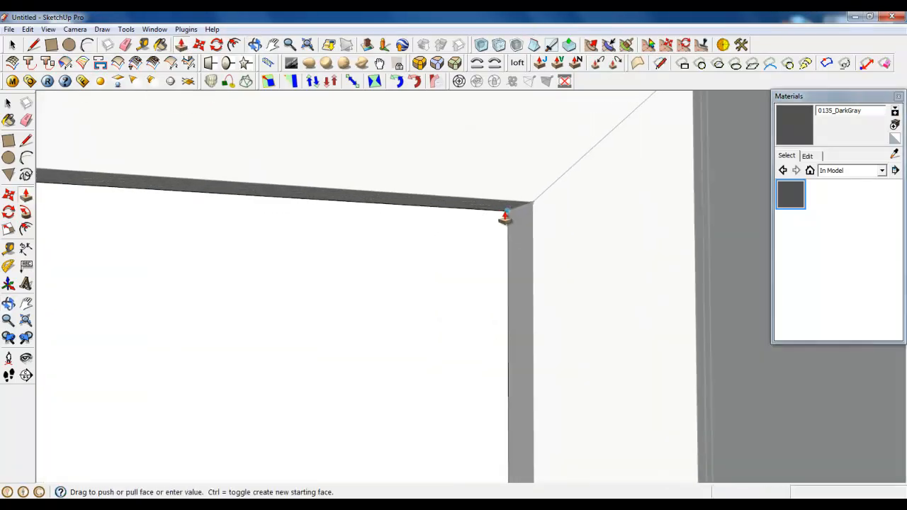
middle_click_drag(506, 252, 554, 178)
left_click(511, 196)
middle_click_drag(511, 197, 543, 227)
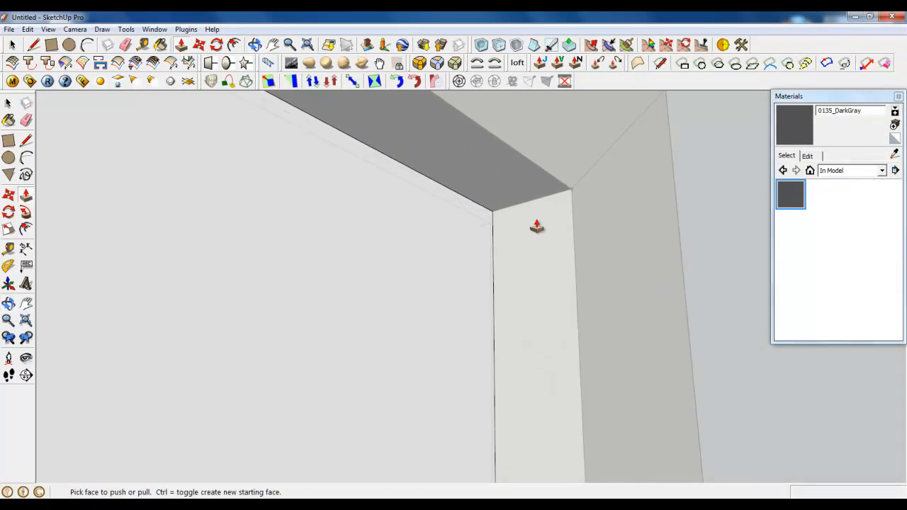
Draw a small triangular profile at the glass pane's upper corner, against the frame's inner side.
left_click(34, 45)
scroll(525, 213, "up", 2)
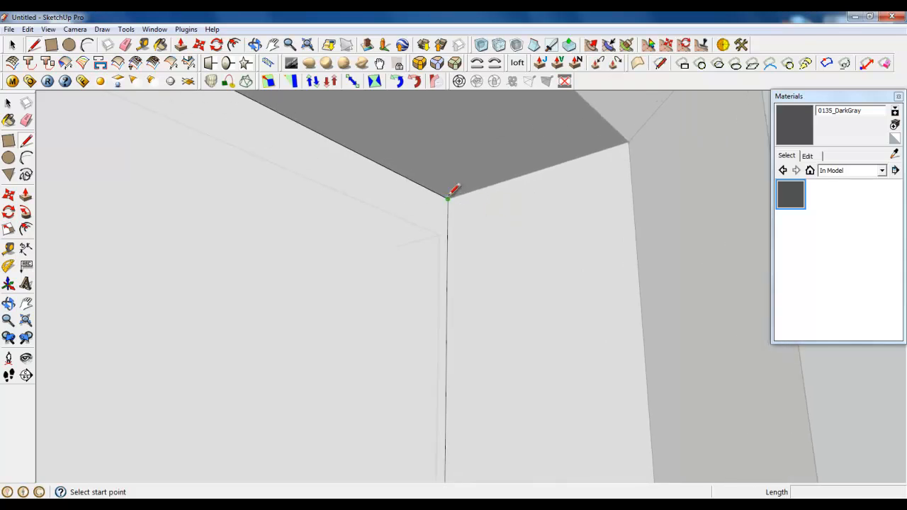
left_click(447, 199)
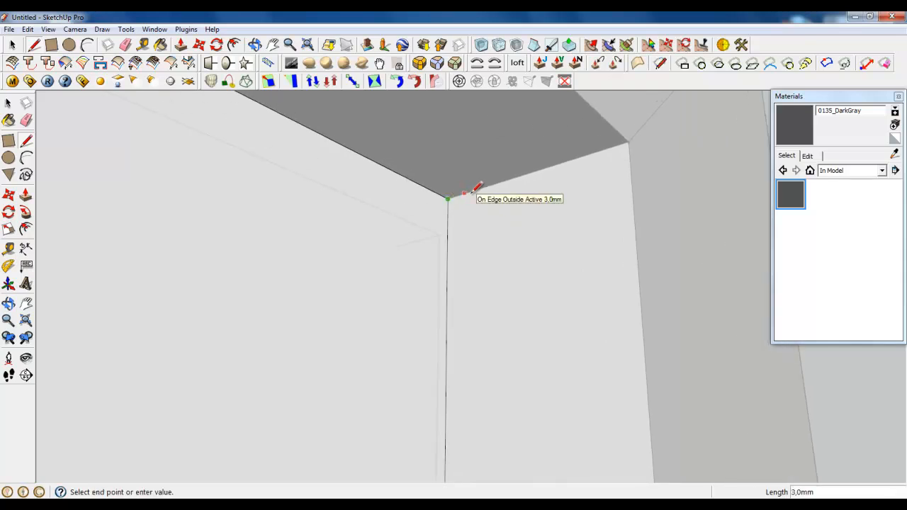
key("Return")
scroll(456, 202, "up", 2)
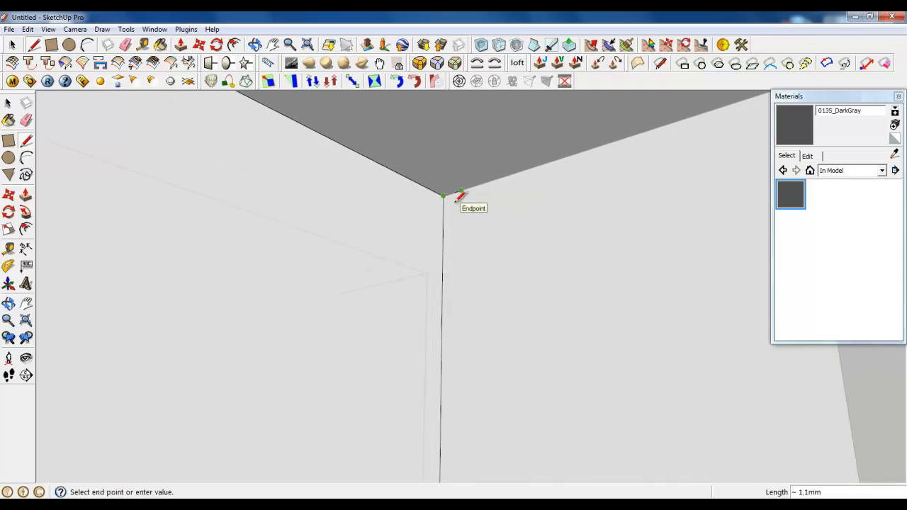
left_click(444, 217)
Try to sweep the triangular profile around the selected glass pane face with Follow Me.
left_click(9, 47)
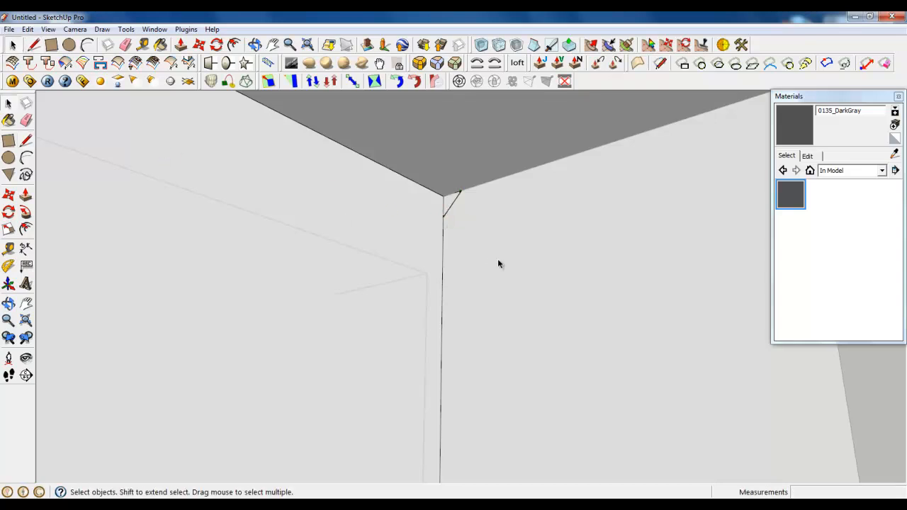
scroll(497, 259, "up", 2)
left_click(395, 203)
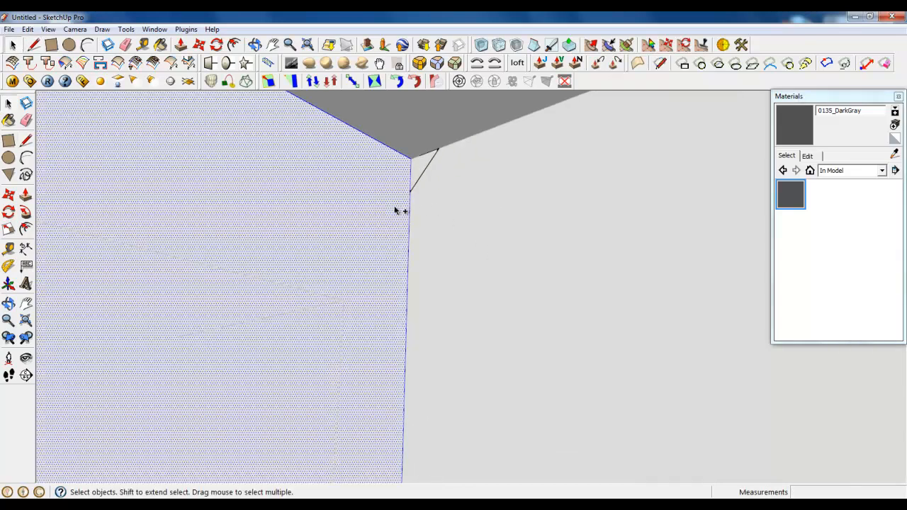
key("Delete")
scroll(376, 170, "up", 2)
left_click(25, 193)
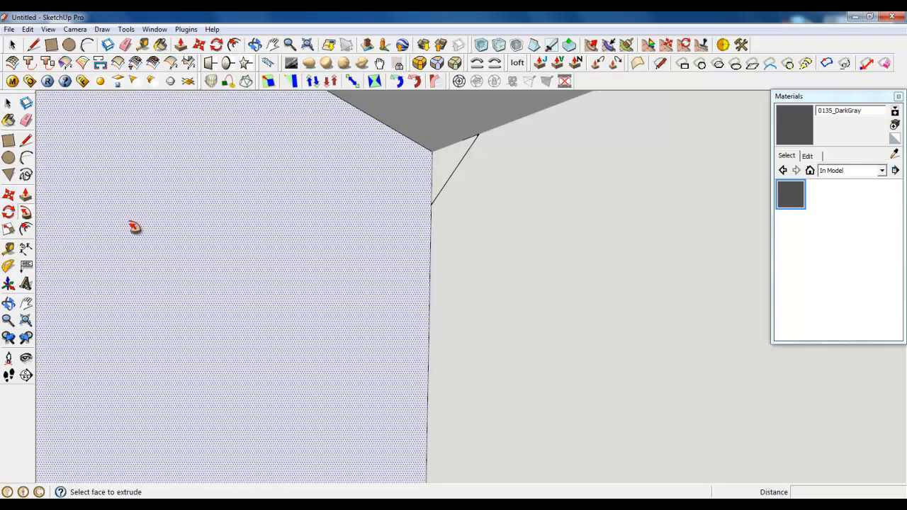
left_click(437, 176)
key("ctrl+z")
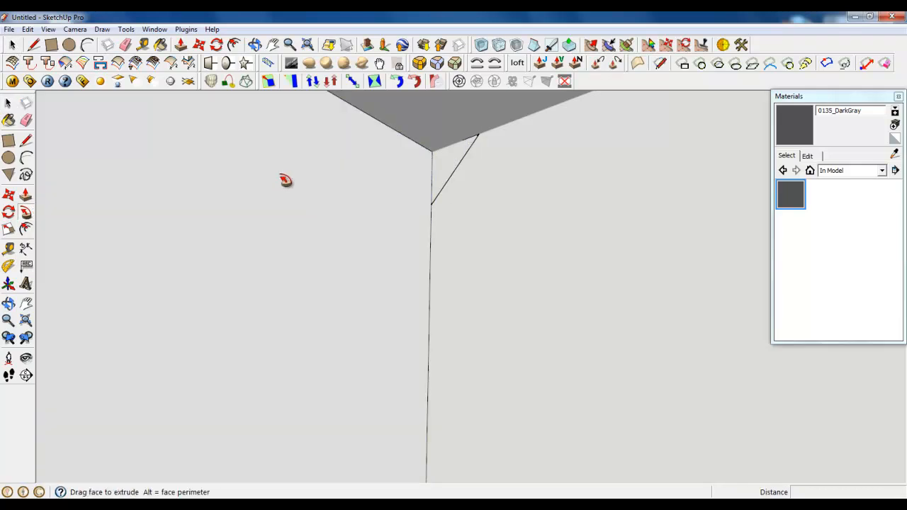
Sweep the triangular profile along the glass pane face's perimeter edges with Follow Me, and close the pane's group.
left_click(12, 45)
left_click(362, 227)
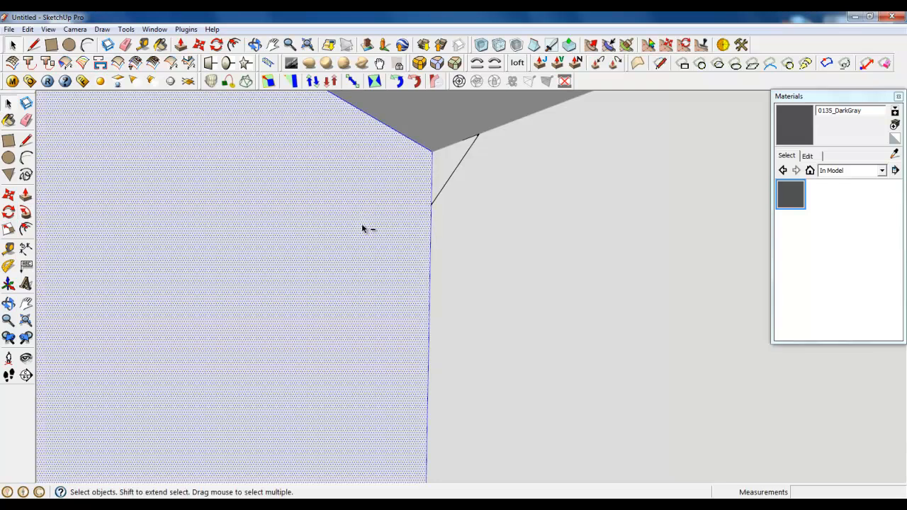
left_click(248, 210, "ctrl+shift")
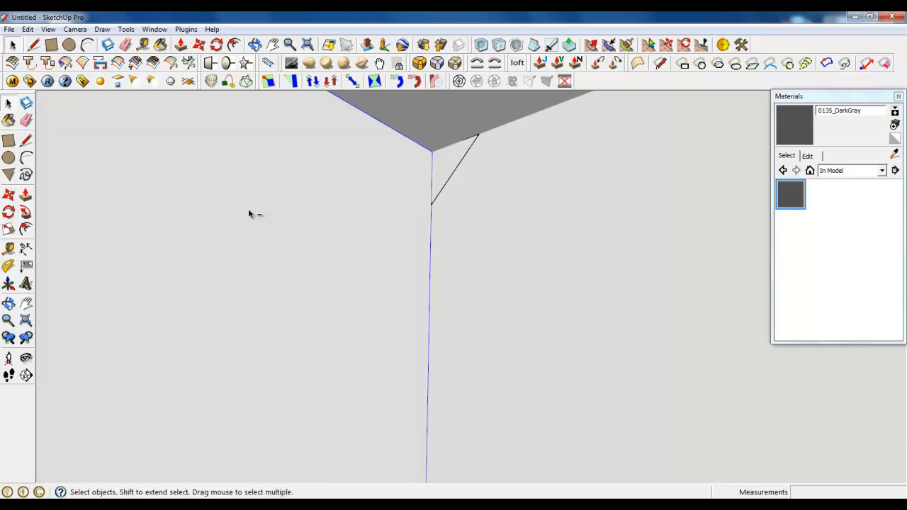
left_click(25, 212)
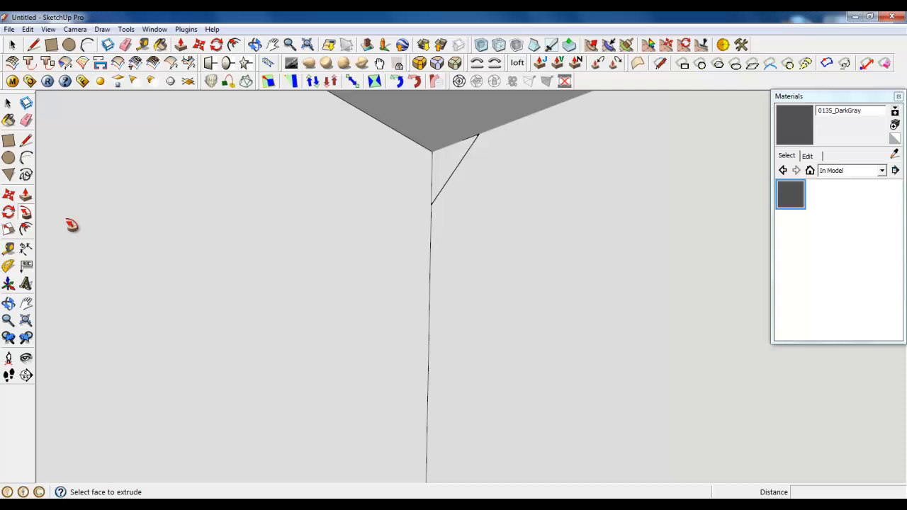
left_click(456, 175)
middle_click_drag(456, 176, 464, 272)
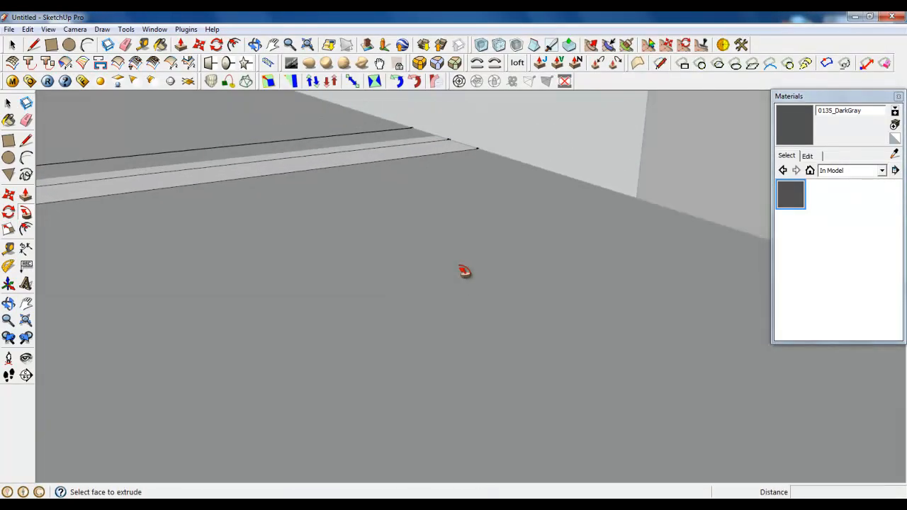
scroll(488, 170, "down", 5)
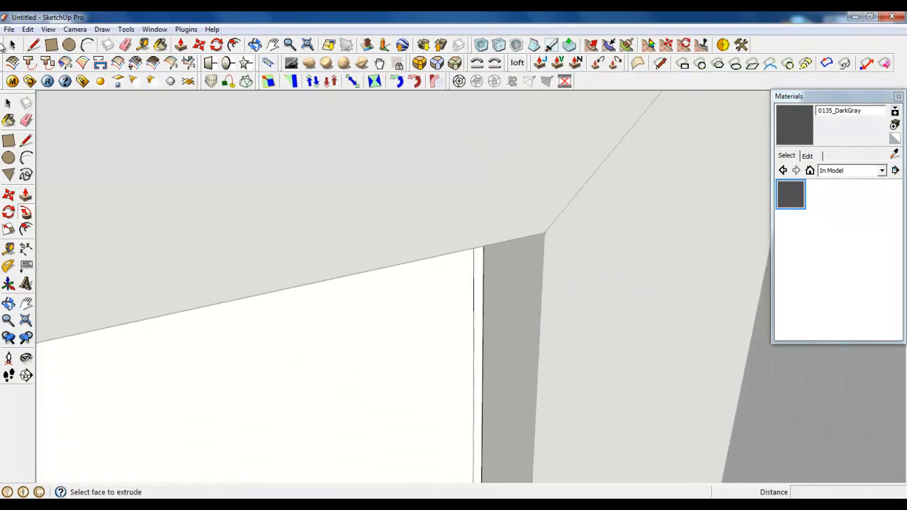
left_click(10, 45)
scroll(476, 190, "down", 7)
right_click(502, 184)
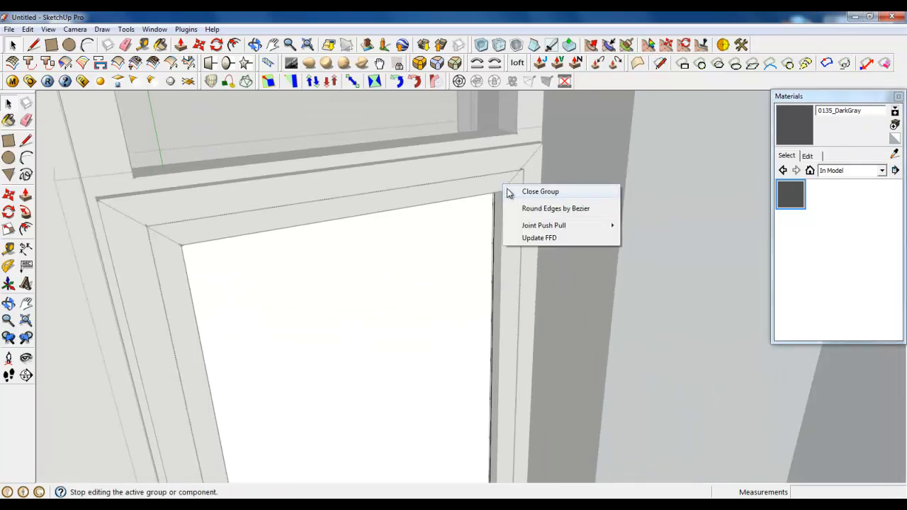
left_click(520, 193)
Select the edges of the front faces on the frame's top rail and left stile, excluding the faces and their shared mitre line.
scroll(520, 197, "down", 2)
scroll(499, 231, "down", 2)
middle_click_drag(395, 272, 362, 204)
scroll(346, 142, "up", 3)
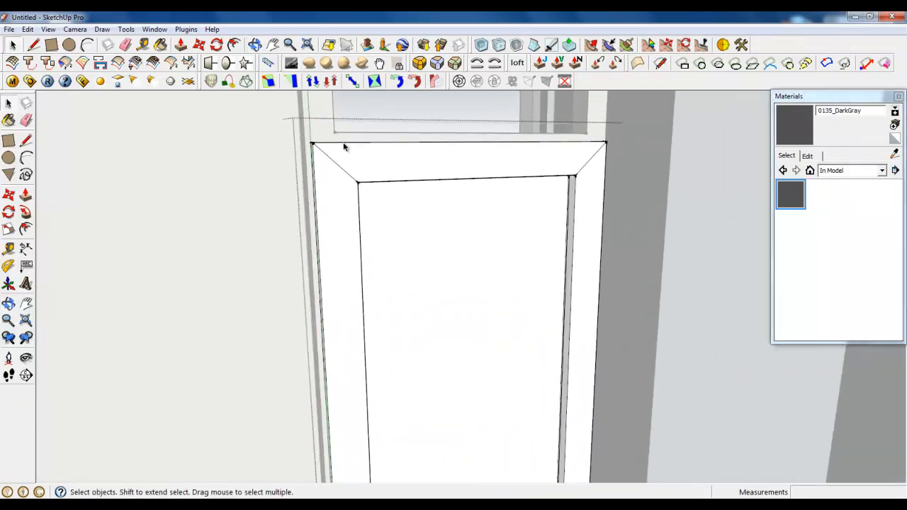
middle_click_drag(345, 148, 386, 209)
scroll(317, 140, "up", 4)
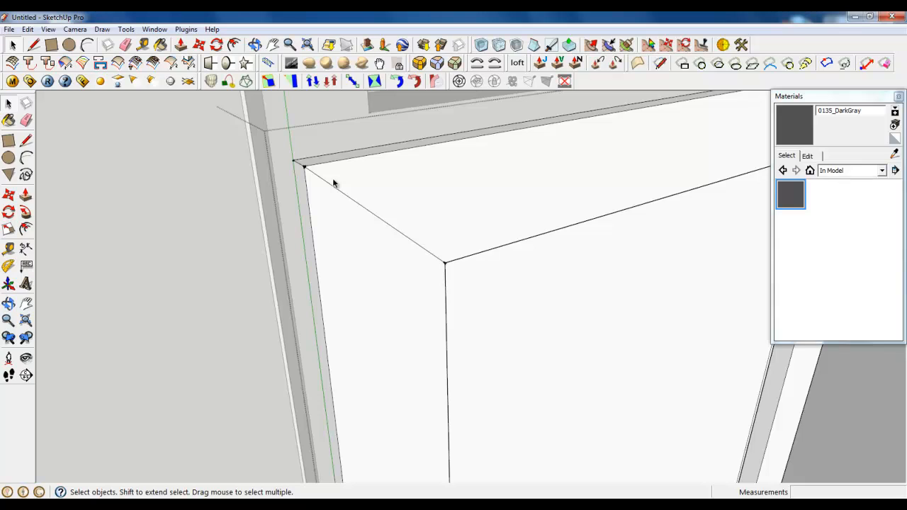
left_click(334, 183)
left_click(339, 212, "ctrl")
scroll(340, 213, "down", 1)
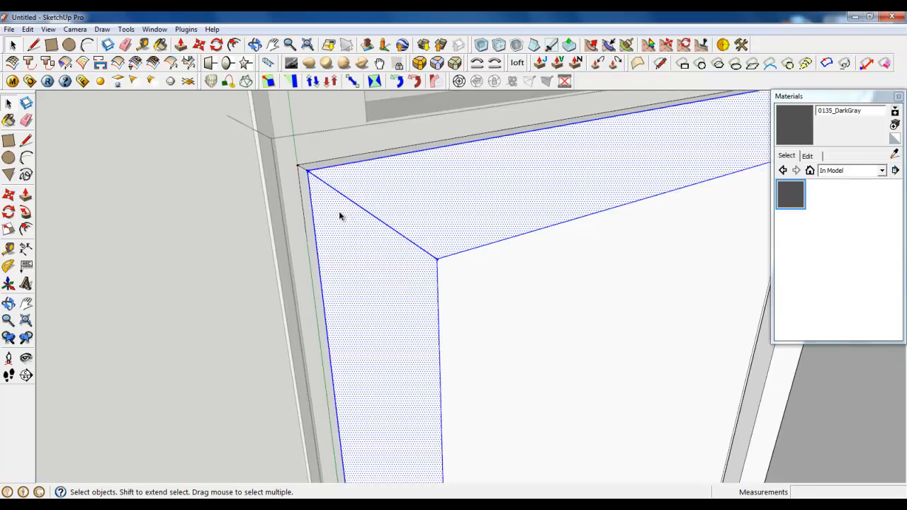
left_click(330, 205, "ctrl+shift")
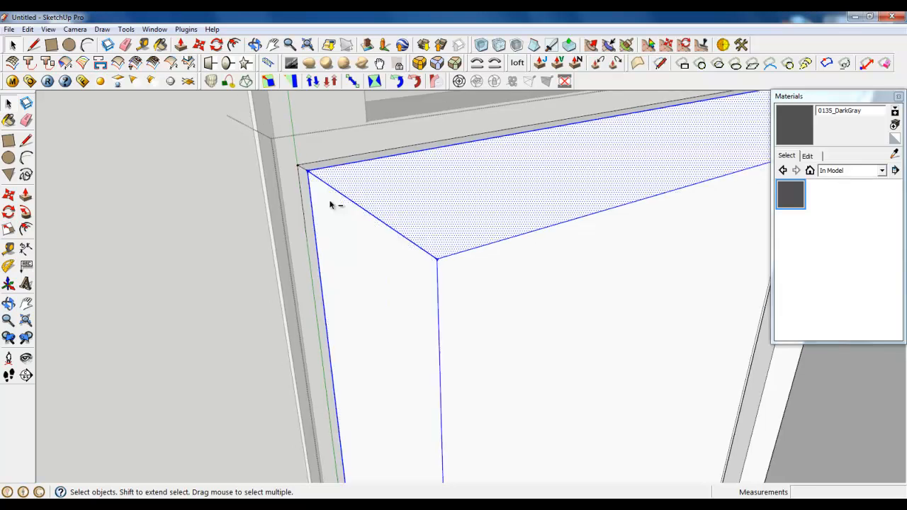
left_click(333, 188, "ctrl+shift")
left_click(356, 189, "ctrl+shift")
Add the front edges of the right stile and bottom rail to the selection, leaving out the faces and mitre lines.
scroll(179, 217, "down", 5)
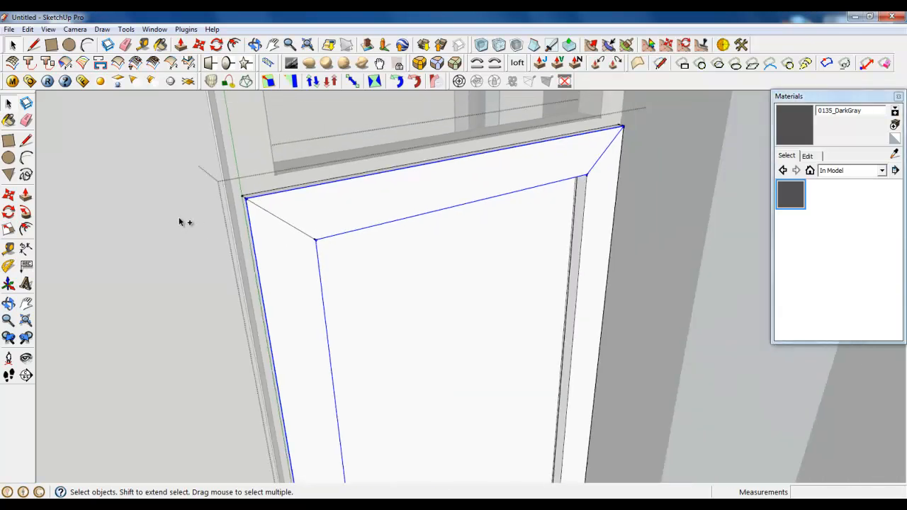
scroll(429, 179, "up", 2)
scroll(434, 195, "up", 3)
left_click(438, 213, "ctrl")
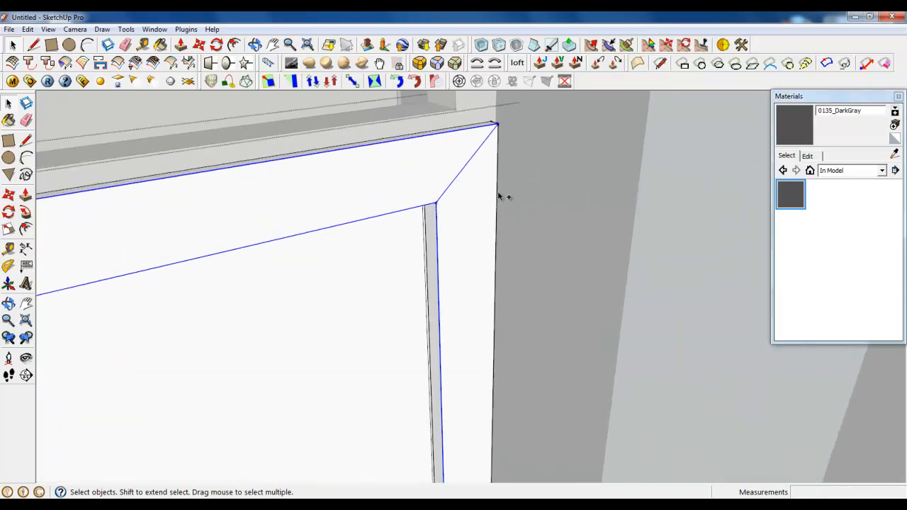
left_click(465, 170, "ctrl+shift")
scroll(464, 170, "down", 6)
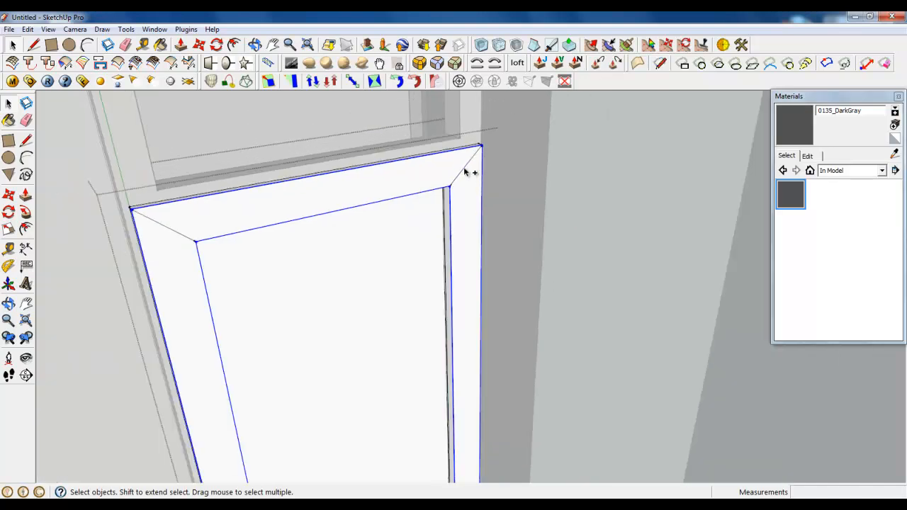
scroll(447, 427, "up", 4)
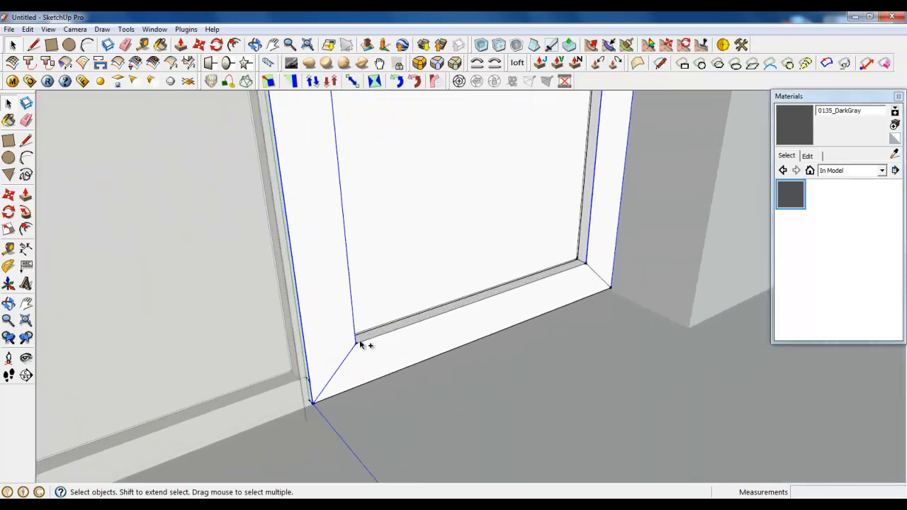
left_click(360, 343, "ctrl")
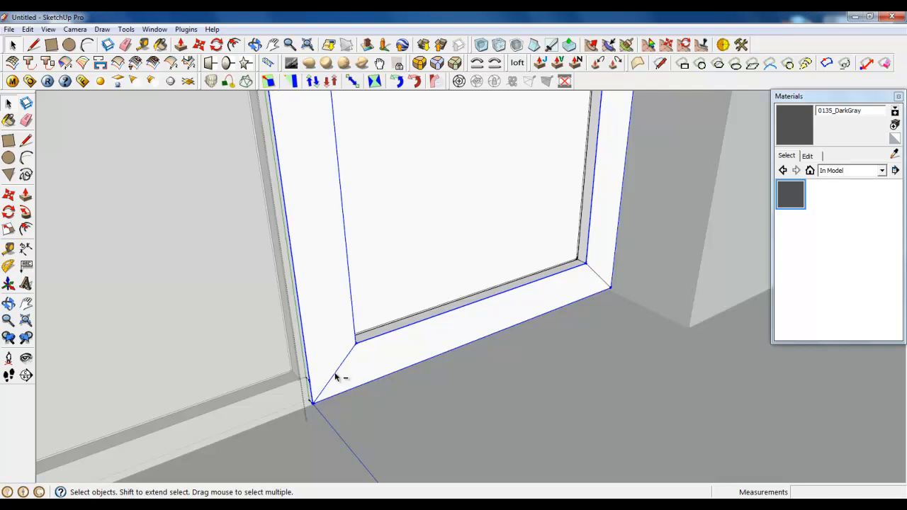
middle_click_drag(336, 404, 209, 379)
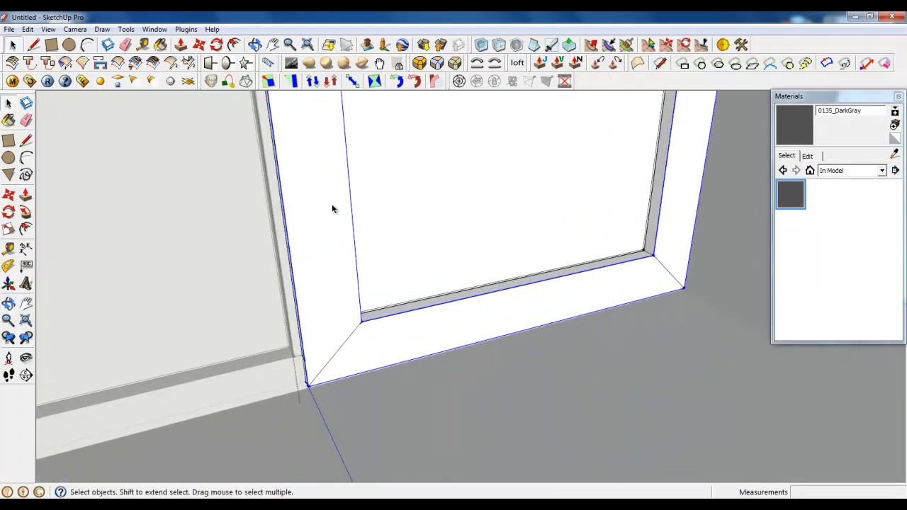
Round the selected frame edges with Round Corner, using a 4 mm offset and 5 segments.
left_click(419, 63)
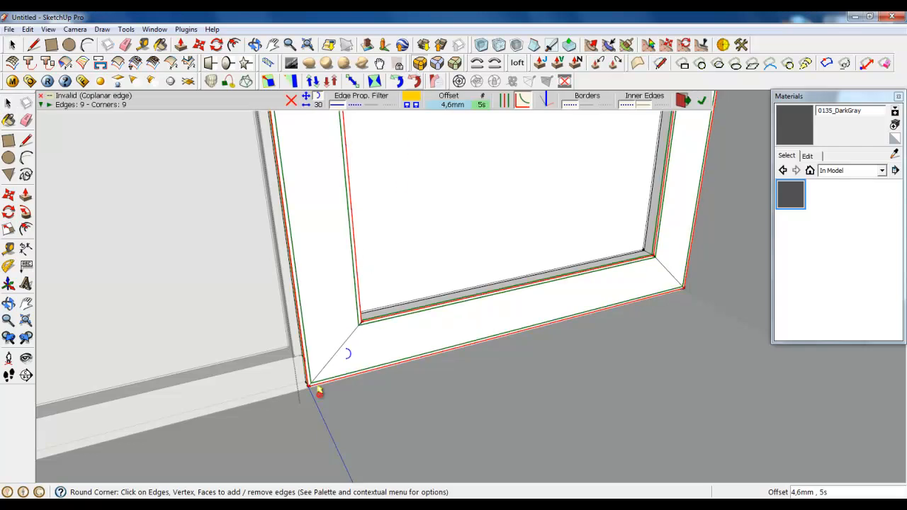
scroll(316, 393, "up", 3)
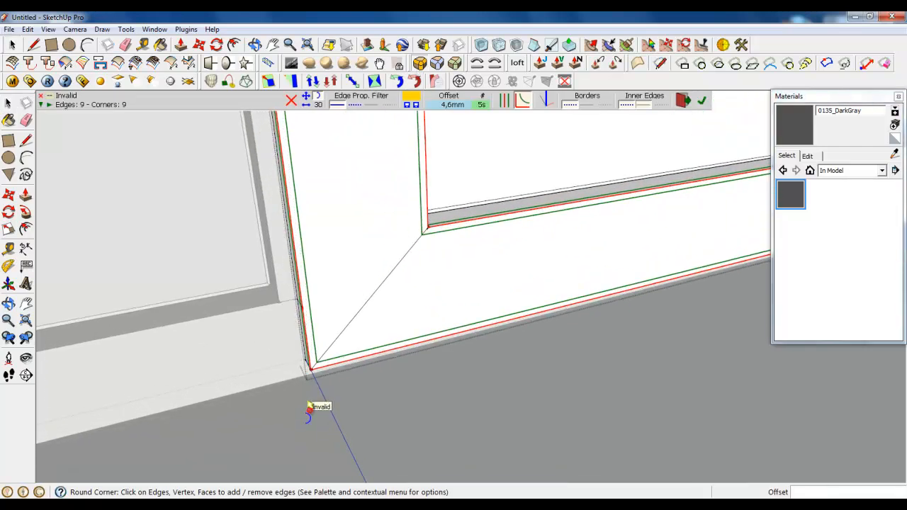
left_click(452, 101)
left_click_drag(466, 216, 462, 215)
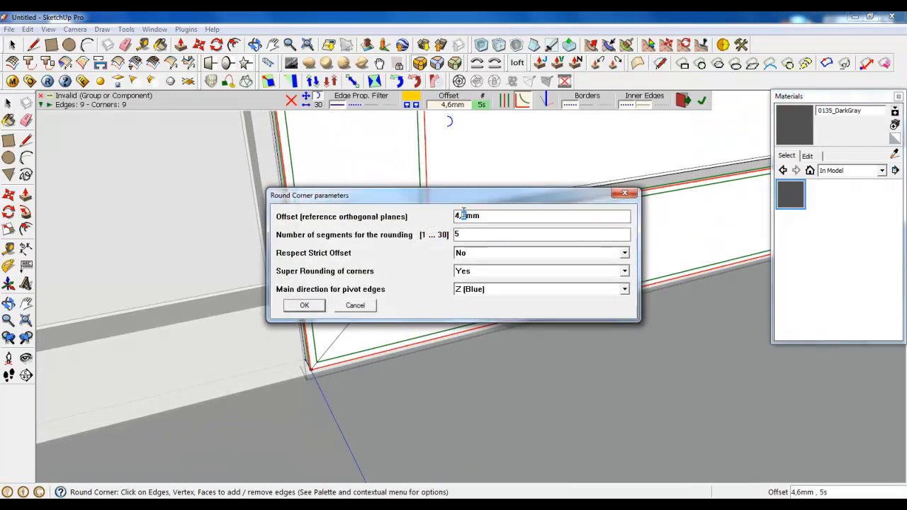
left_click(305, 306)
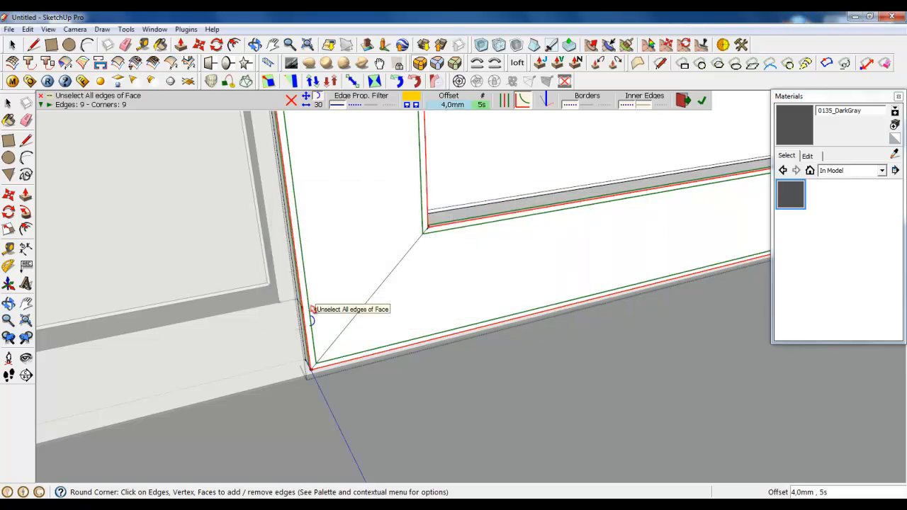
left_click(701, 102)
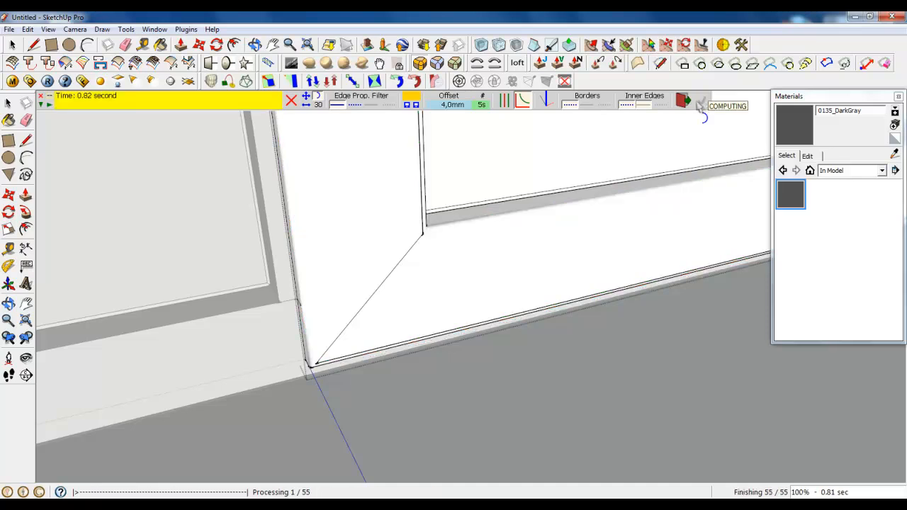
left_click(14, 45)
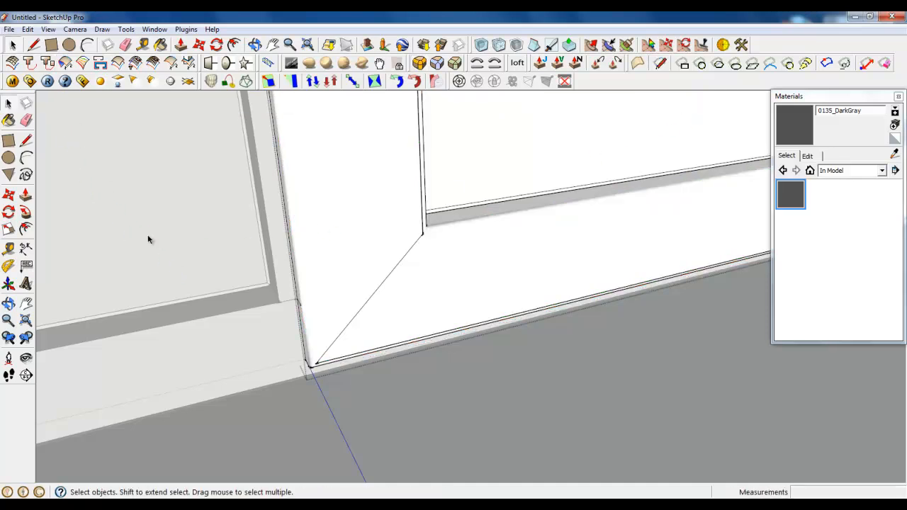
Examine the rounded edges and the mitre joint at the frame's lower left corner, with the connected frame geometry selected.
scroll(209, 314, "down", 3)
middle_click_drag(309, 314, 213, 312)
scroll(253, 242, "up", 3)
scroll(266, 255, "up", 2)
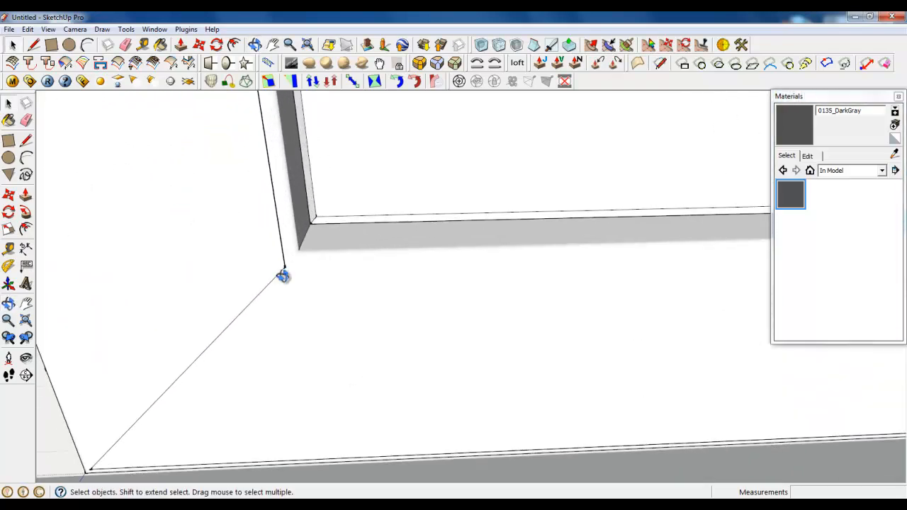
middle_click_drag(283, 273, 302, 338)
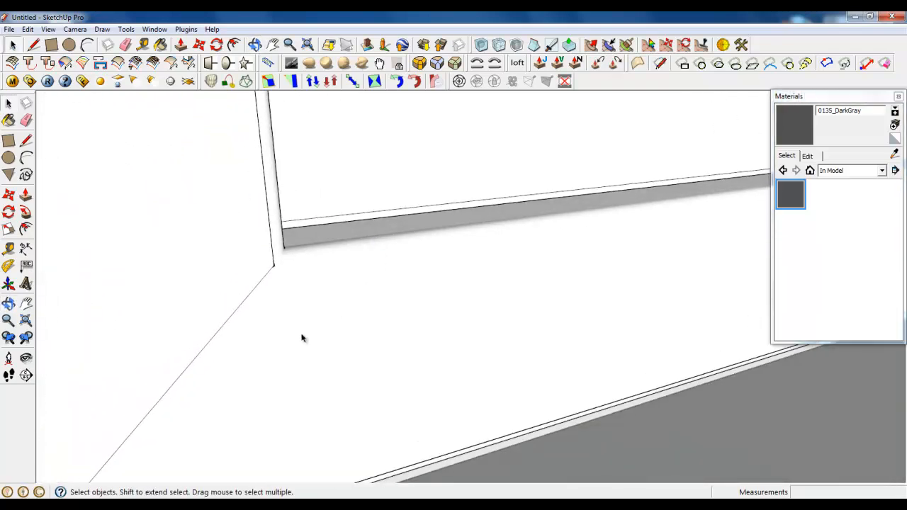
triple_click(306, 339)
scroll(324, 343, "down", 4)
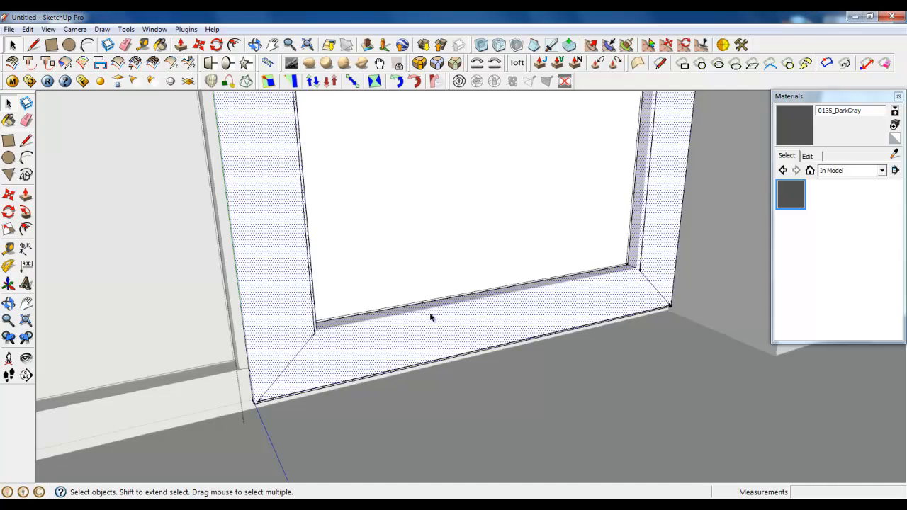
scroll(241, 369, "up", 2)
middle_click_drag(257, 371, 503, 371)
scroll(503, 369, "up", 2)
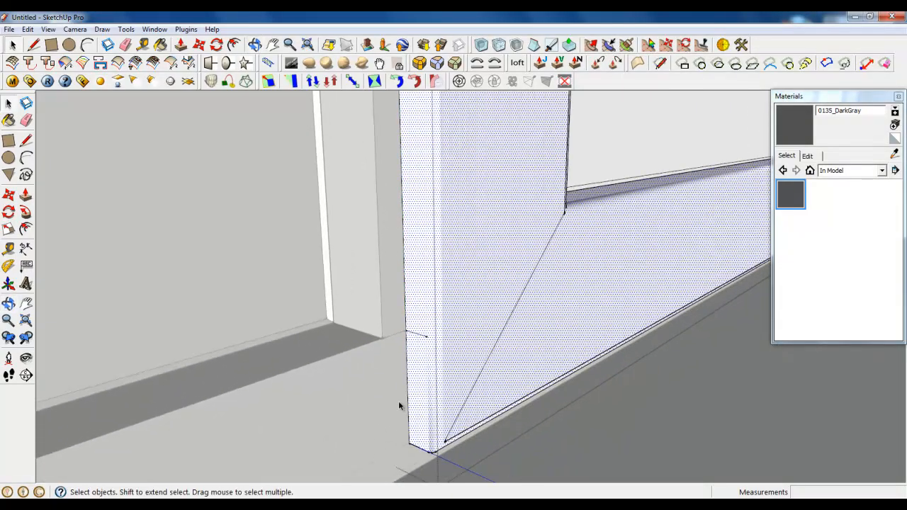
middle_click_drag(399, 406, 274, 205)
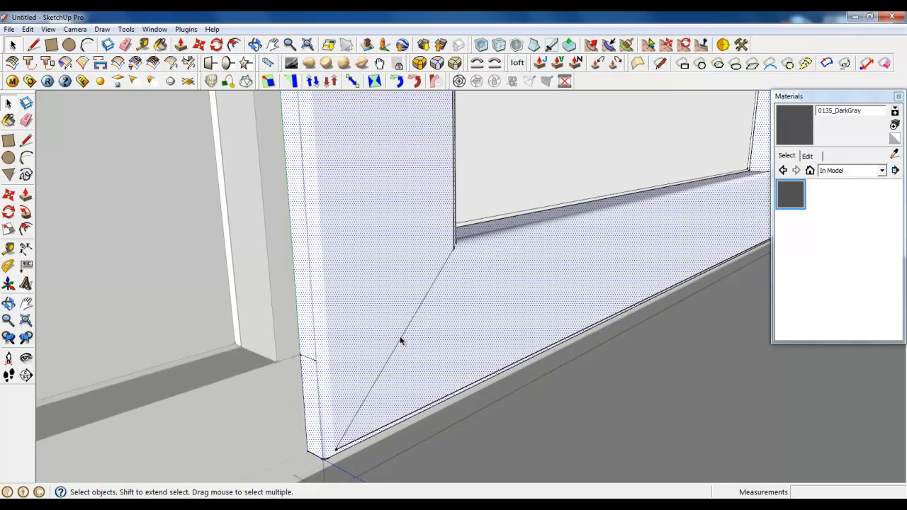
middle_click_drag(400, 341, 449, 368)
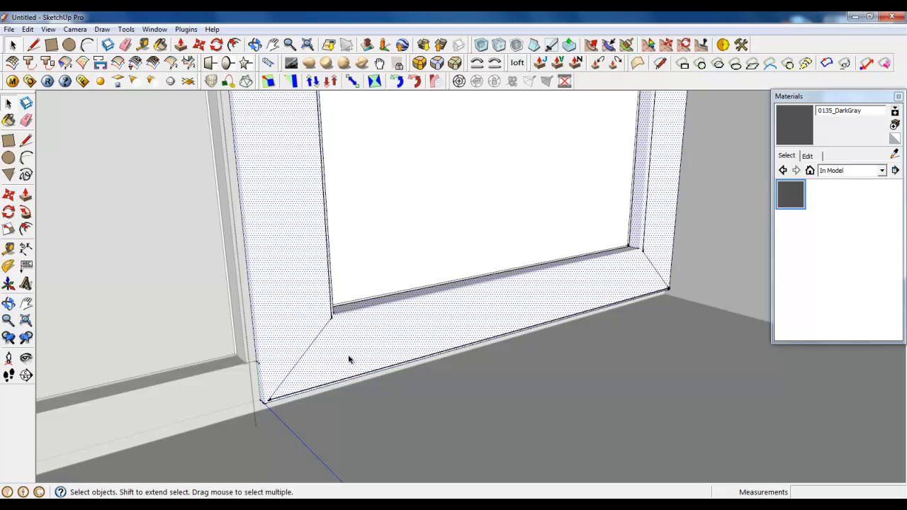
Turn on the display of hidden geometry and select the left stile's and bottom rail's front faces separately.
left_click(48, 29)
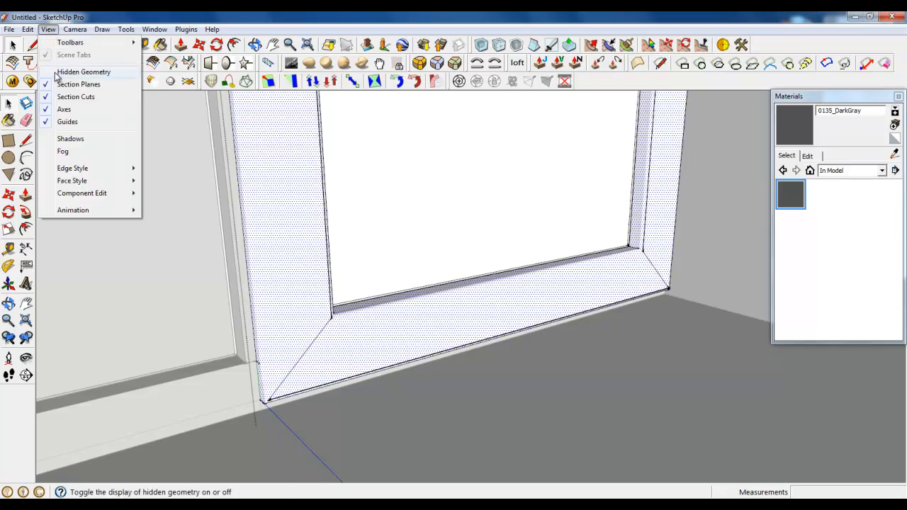
left_click(56, 69)
scroll(290, 346, "up", 3)
left_click(288, 275)
left_click(352, 336)
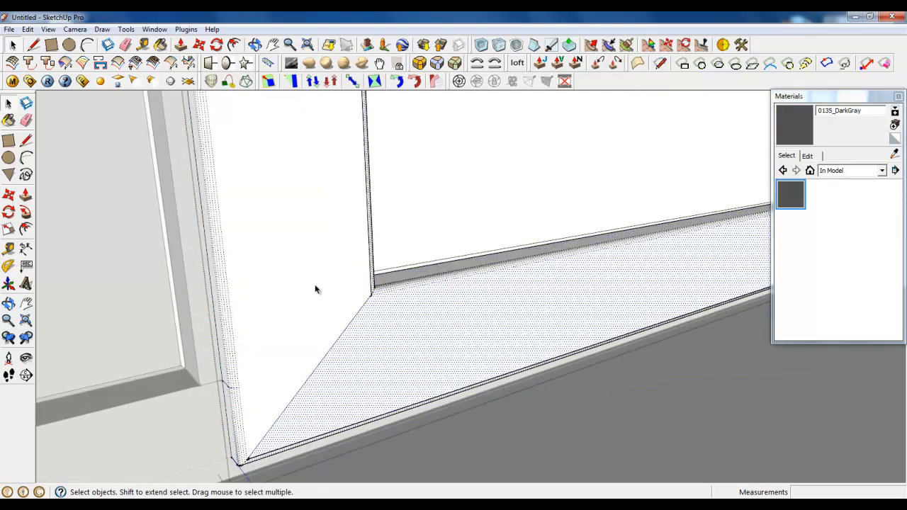
left_click(316, 285)
left_click(365, 356)
left_click(317, 300)
left_click(376, 361)
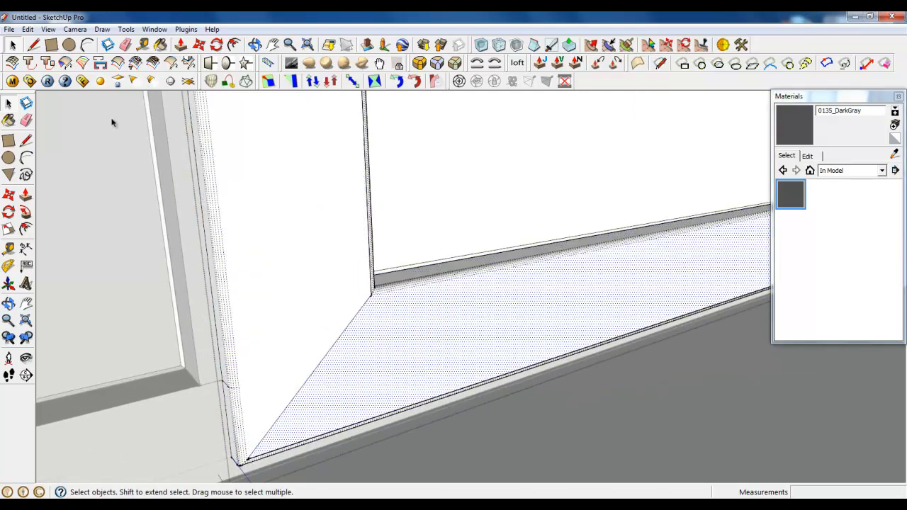
Turn off the display of hidden geometry.
left_click(49, 29)
left_click(61, 71)
key("o")
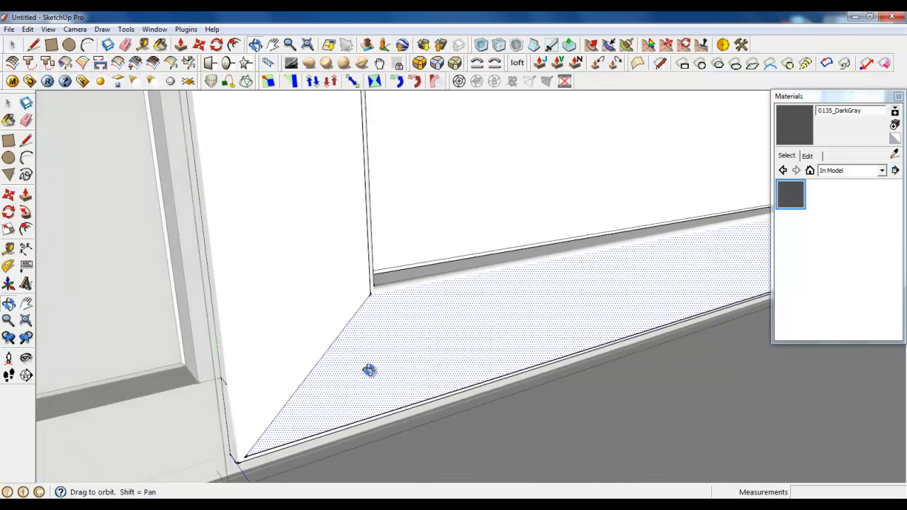
middle_click_drag(369, 370, 288, 422)
scroll(290, 433, "down", 10)
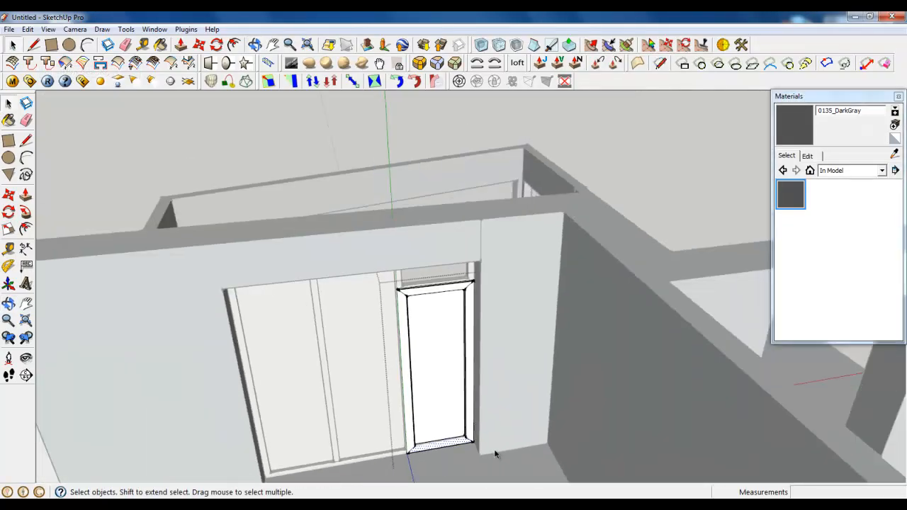
scroll(496, 454, "up", 5)
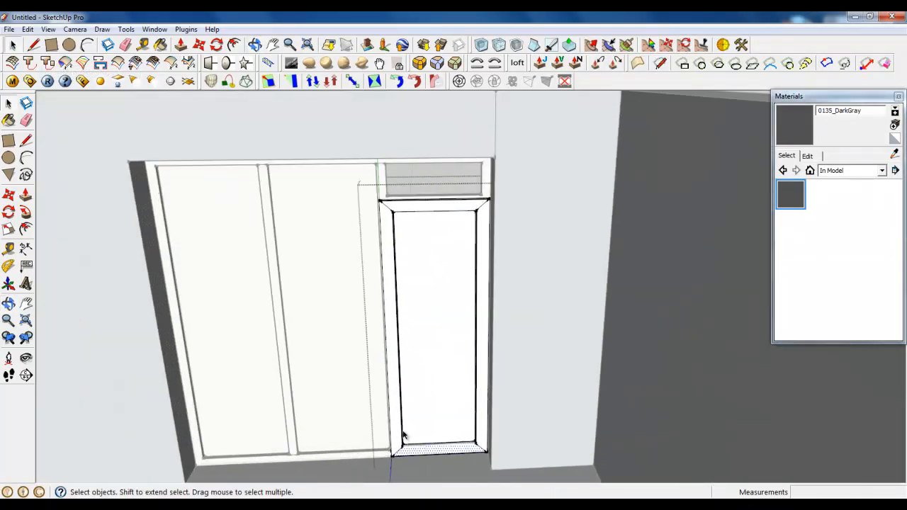
scroll(375, 467, "up", 3)
scroll(392, 477, "down", 2)
middle_click_drag(380, 430, 445, 422)
Select the door frame's connected geometry and examine the left stile and the whole leaf.
triple_click(444, 328)
scroll(397, 334, "down", 3)
middle_click_drag(397, 342, 459, 417)
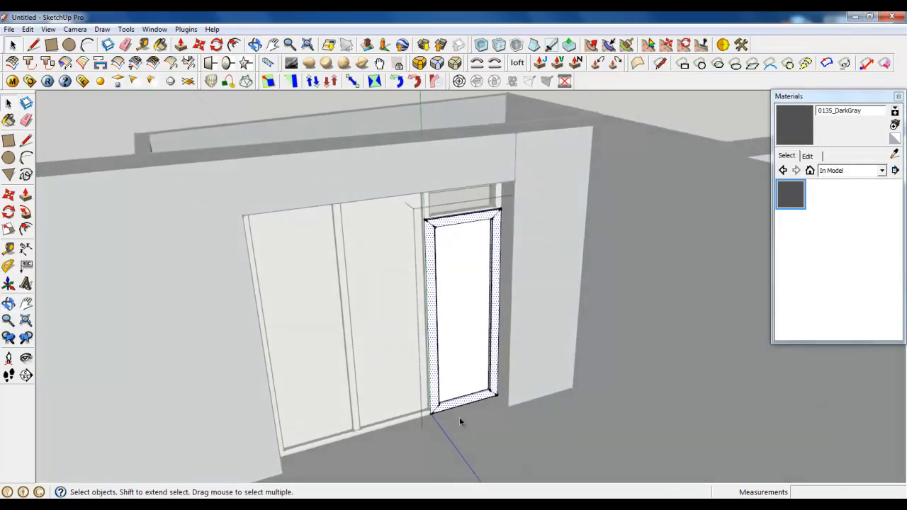
scroll(437, 338, "up", 4)
scroll(392, 287, "down", 3)
scroll(392, 287, "up", 3)
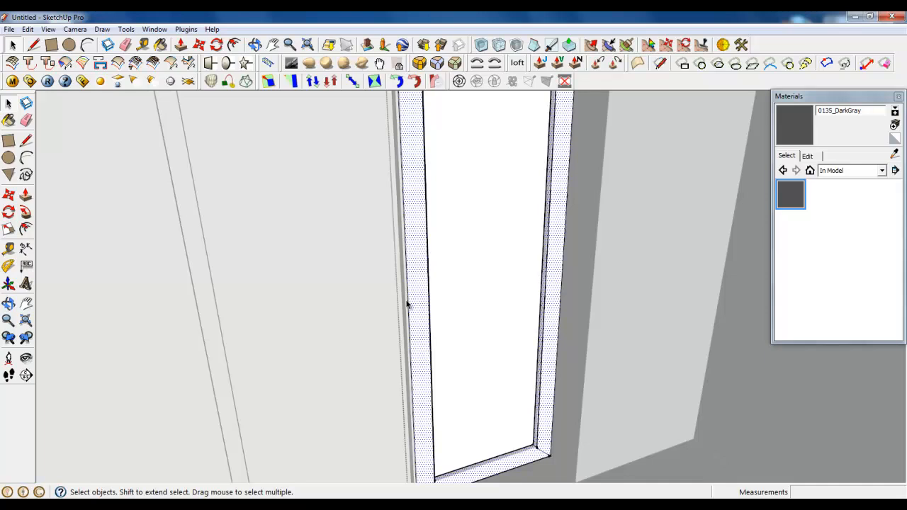
scroll(419, 312, "up", 3)
scroll(404, 304, "down", 4)
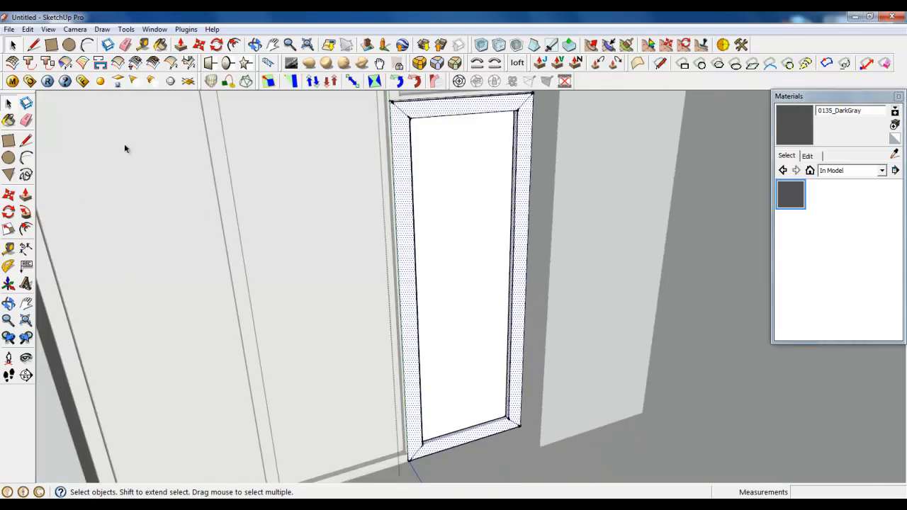
Draw a rectangle about 17 mm wide and 10 mm high on the left stile's front face, near mid-height.
left_click(70, 46)
left_click(51, 45)
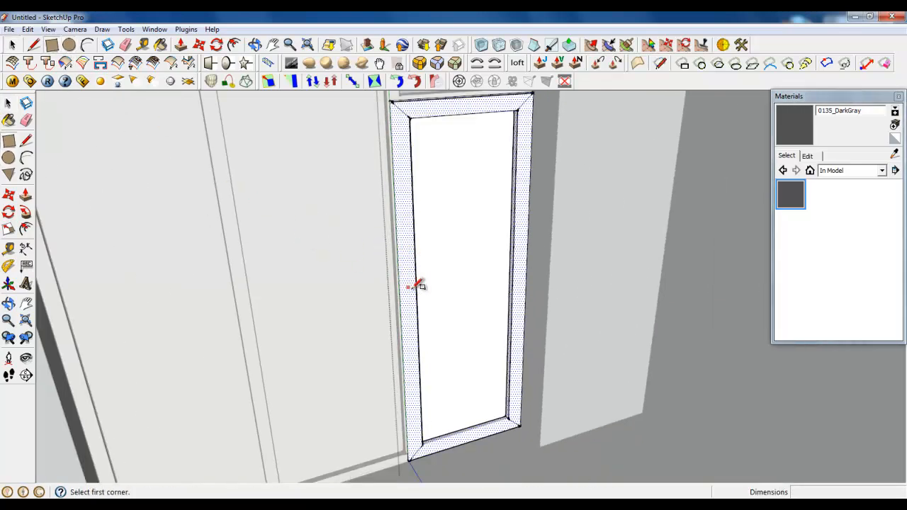
scroll(416, 283, "up", 3)
scroll(427, 330, "down", 6)
scroll(419, 333, "up", 3)
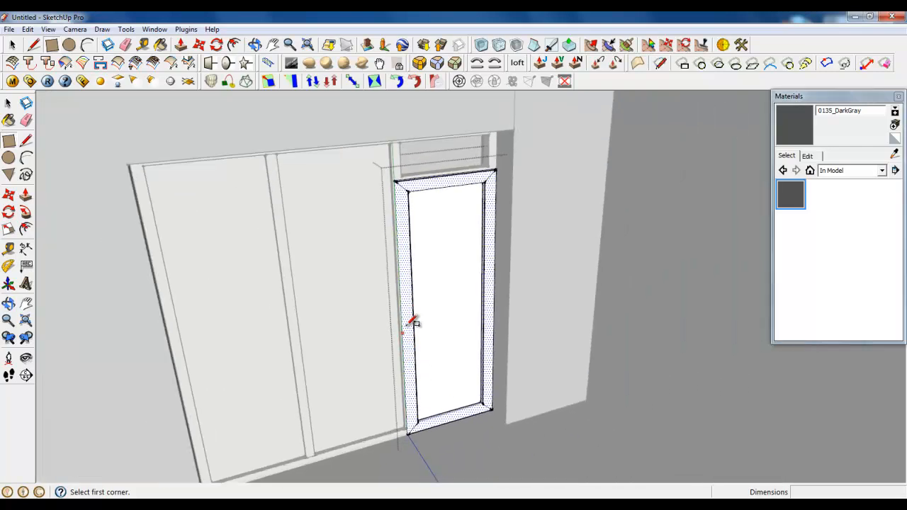
middle_click_drag(411, 320, 340, 272)
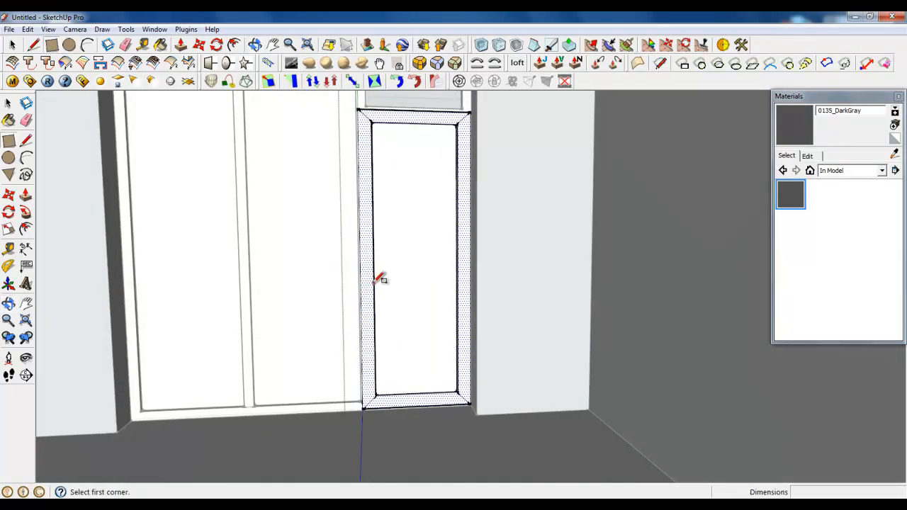
scroll(367, 276, "up", 6)
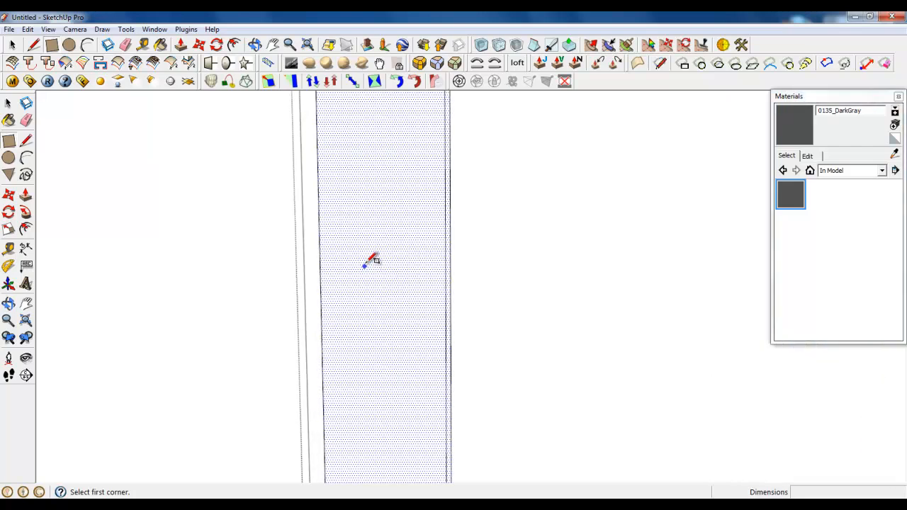
left_click(364, 257)
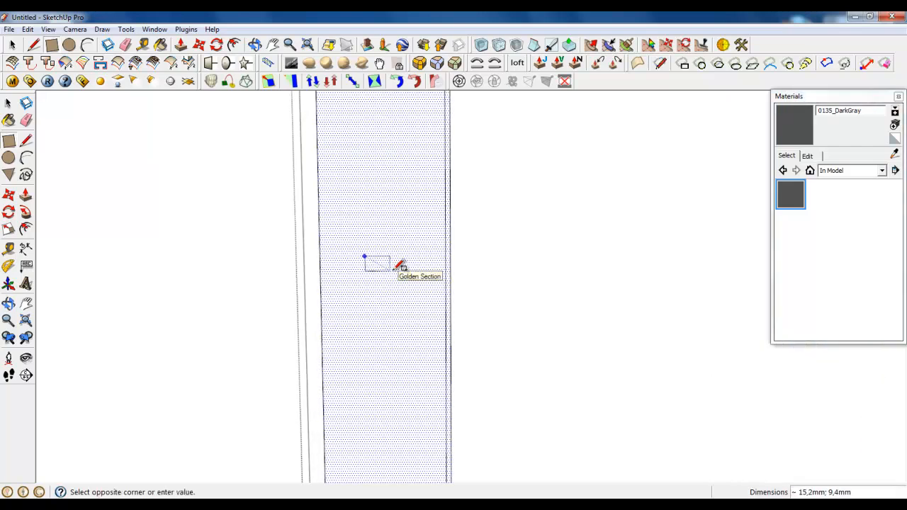
scroll(394, 269, "up", 2)
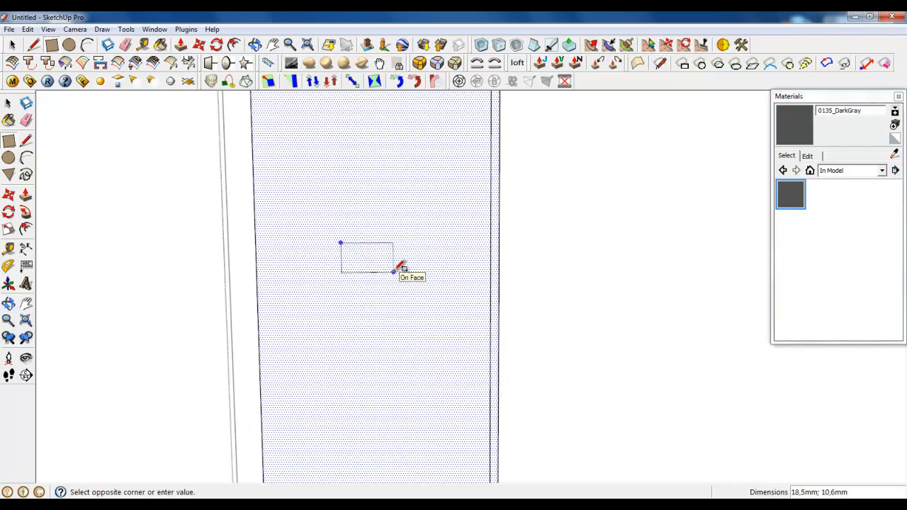
left_click(388, 271)
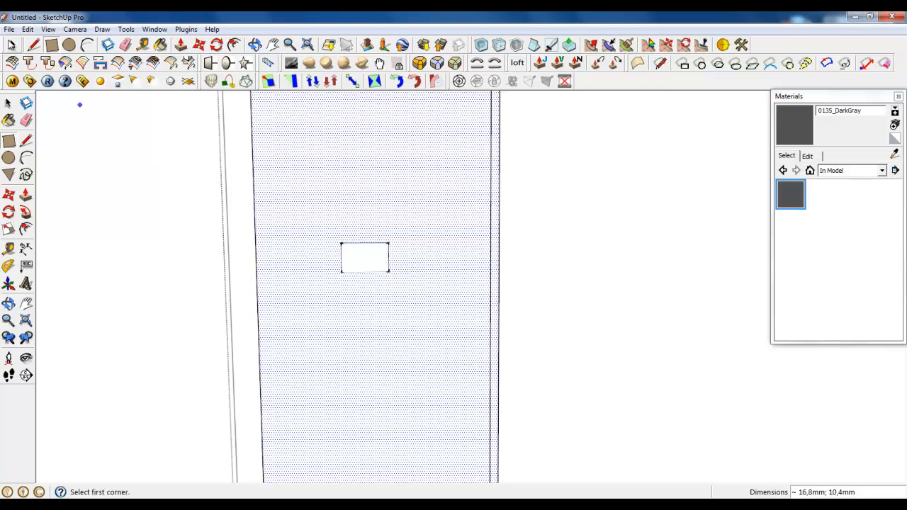
Make the small rectangle on the stile a group and open the group for editing.
key("space")
scroll(318, 253, "down", 10)
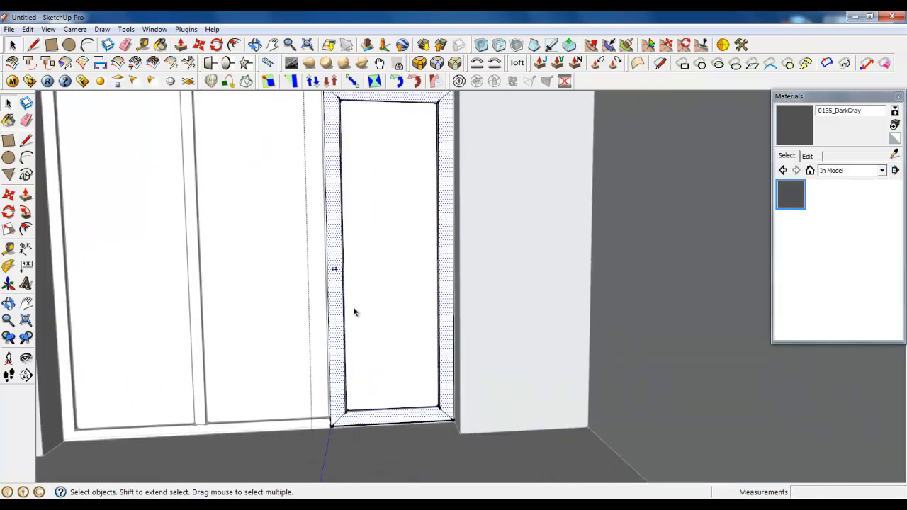
scroll(336, 273, "up", 8)
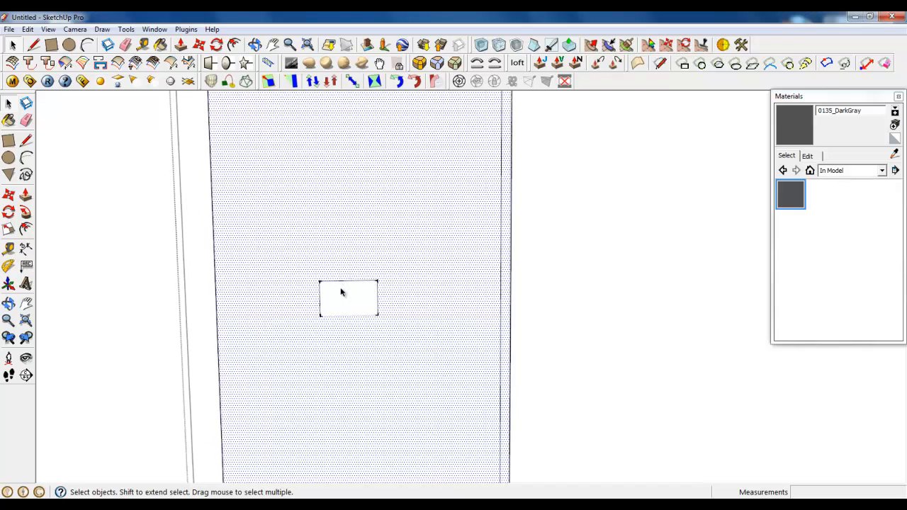
right_click(340, 287)
left_click(385, 138)
middle_click_drag(397, 319, 428, 351)
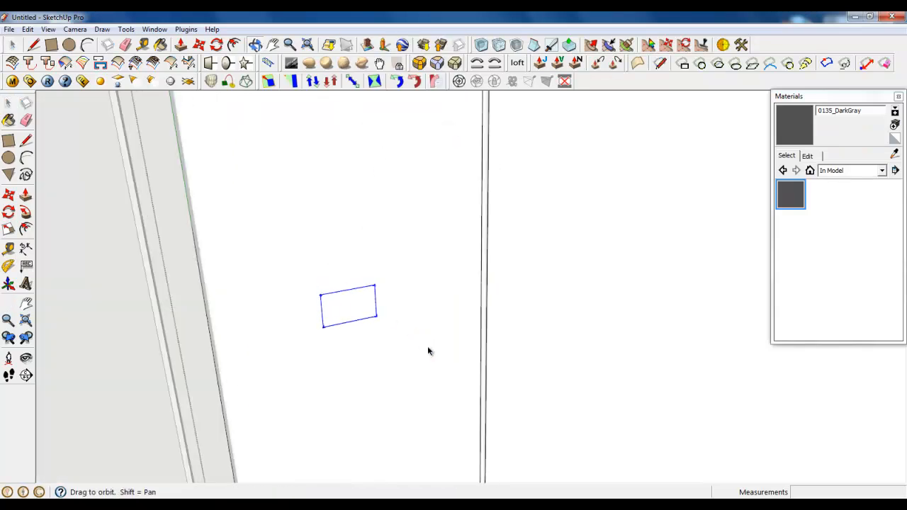
double_click(361, 318)
Draw a line from the rectangle's lower left corner straight out from the door face along the blue axis.
left_click(33, 44)
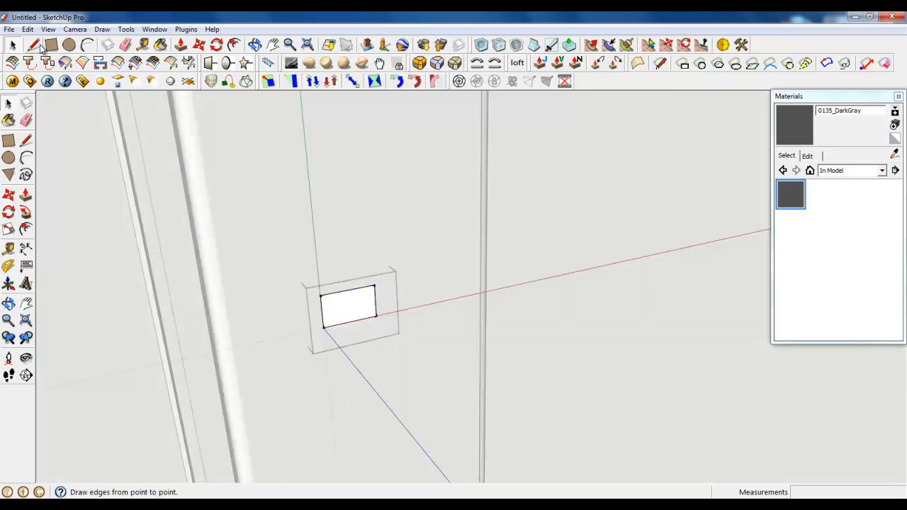
scroll(273, 201, "down", 2)
mouse_move(274, 200)
middle_mouse_down()
mouse_move(397, 290)
mouse_move(475, 220)
mouse_move(414, 233)
mouse_move(307, 305)
middle_mouse_up()
scroll(307, 304, "up", 2)
left_click(299, 287)
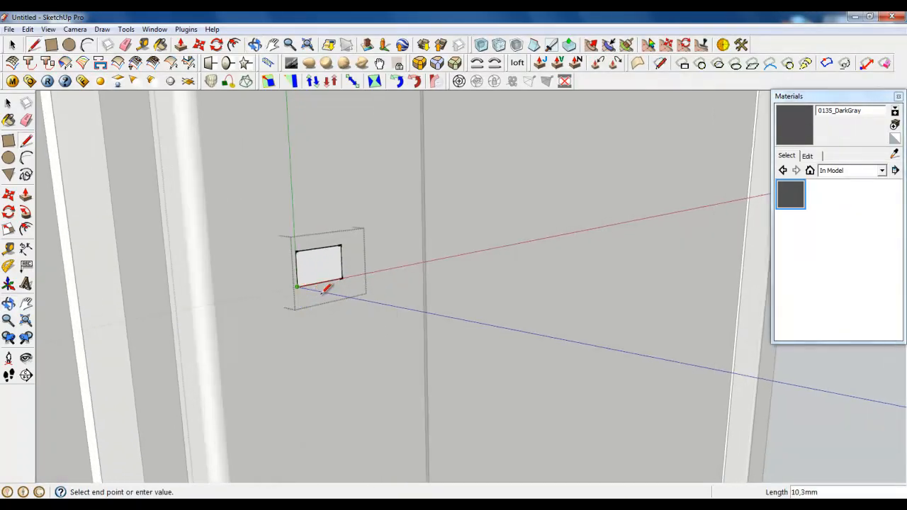
scroll(373, 303, "down", 3)
mouse_move(319, 320)
middle_mouse_down()
mouse_move(378, 294)
mouse_move(379, 284)
middle_mouse_up()
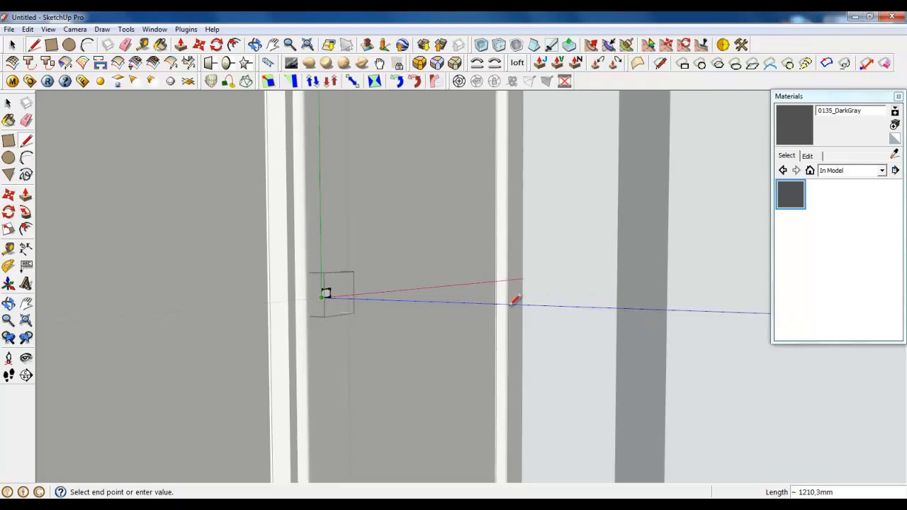
mouse_move(345, 293)
middle_mouse_down()
mouse_move(344, 307)
mouse_move(354, 211)
middle_mouse_up()
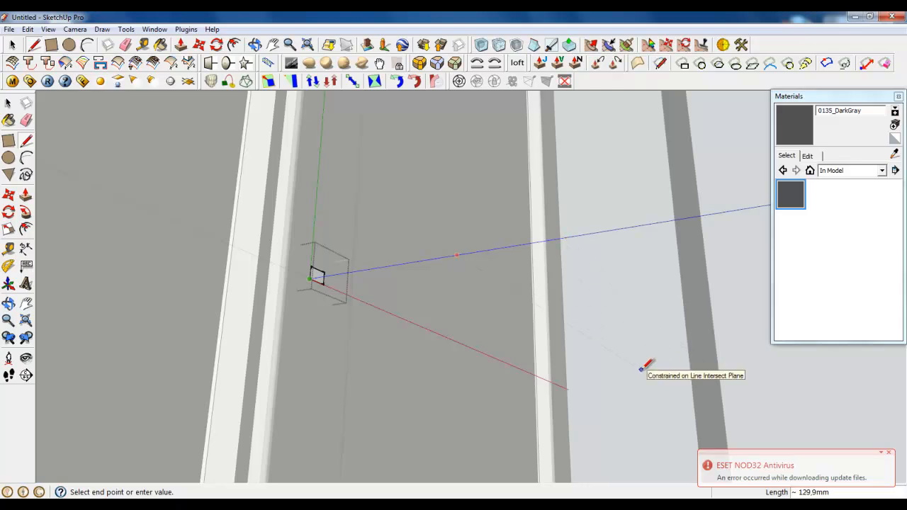
key("Return")
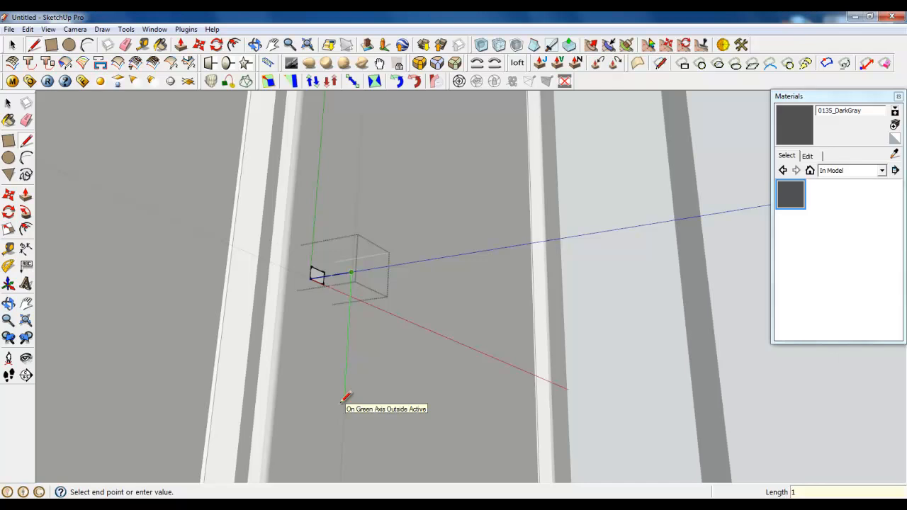
Continue the handle path 110 mm straight down along the green axis.
type("10")
key("Return")
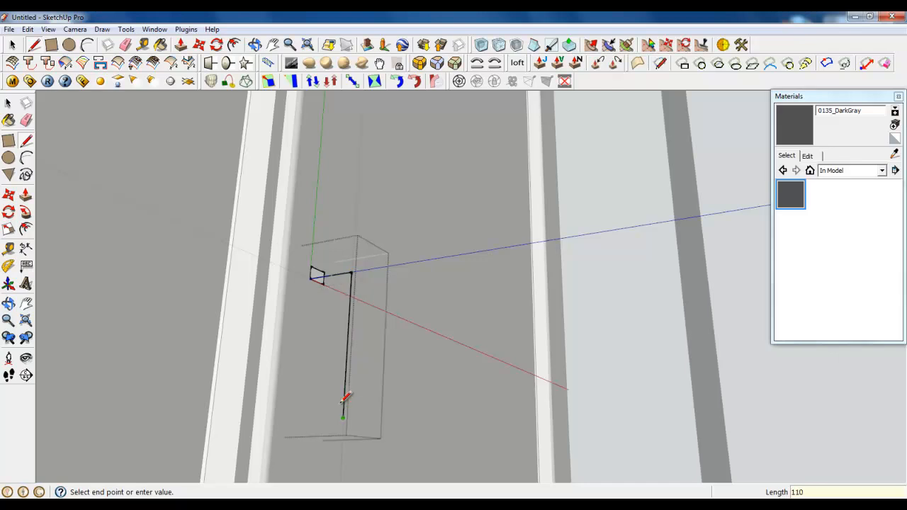
left_click(12, 44)
Round the path's corner with an arc of about 28 mm radius and erase the leftover corner segments.
scroll(310, 258, "up", 3)
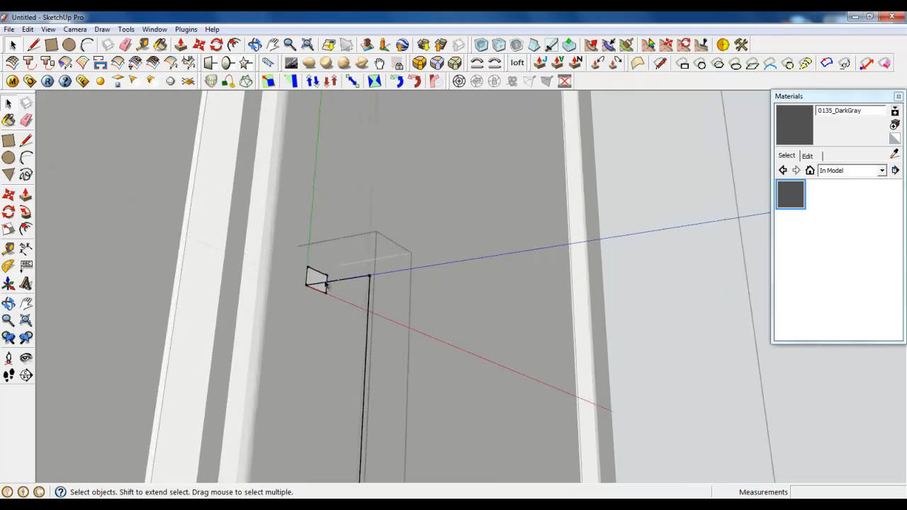
left_click(87, 45)
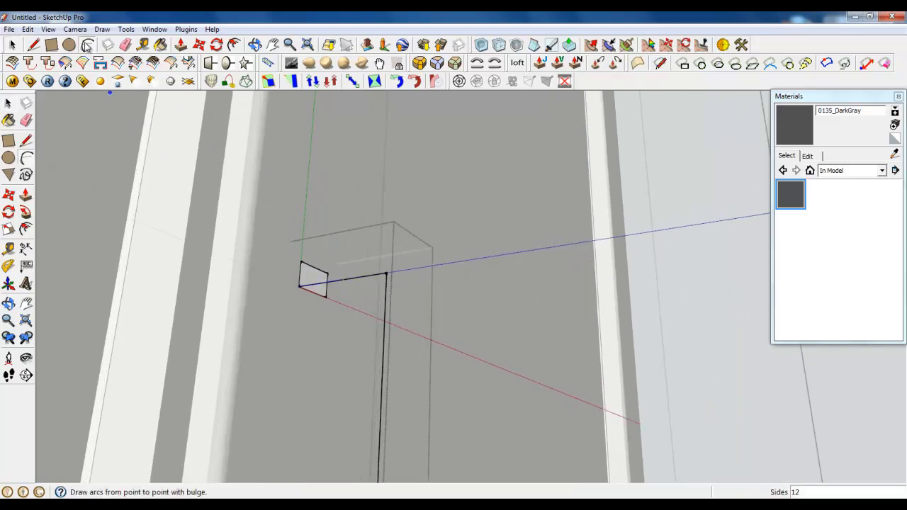
left_click(340, 280)
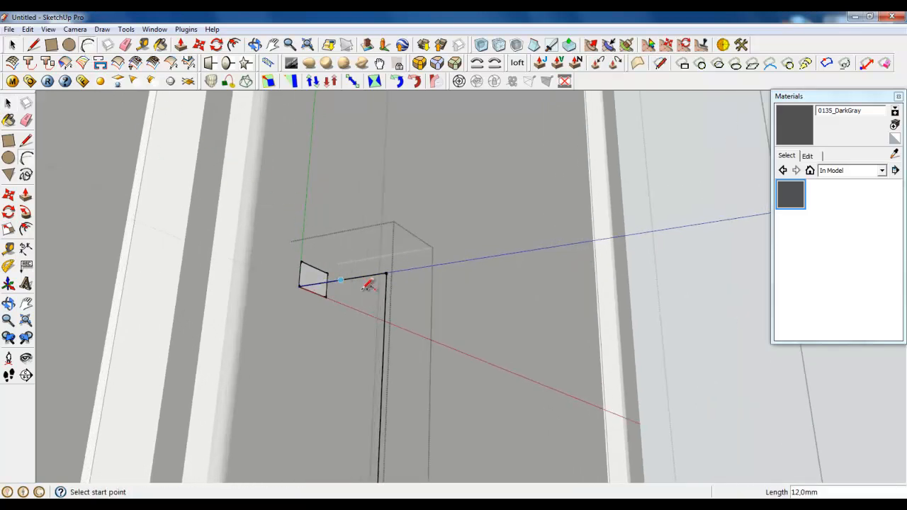
left_click(385, 325)
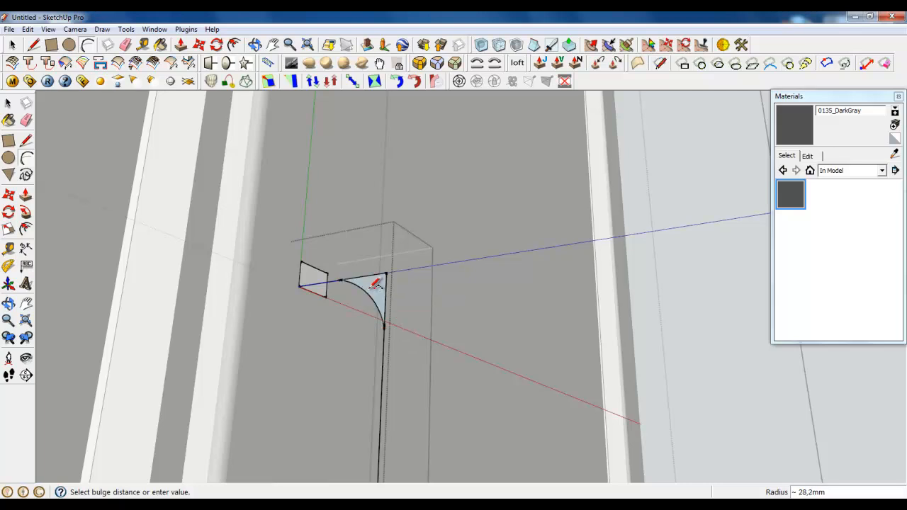
left_click(376, 284)
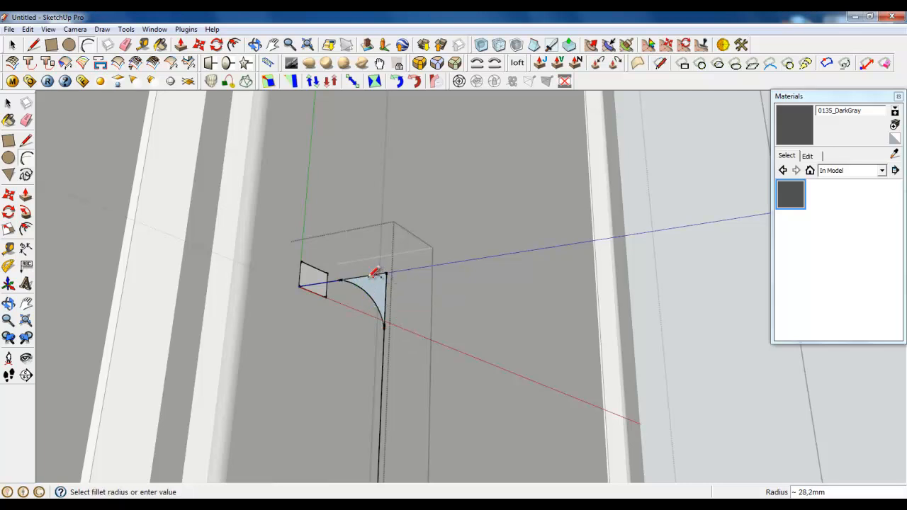
left_click(127, 44)
left_click_drag(368, 271, 399, 299)
middle_click_drag(330, 307, 166, 405)
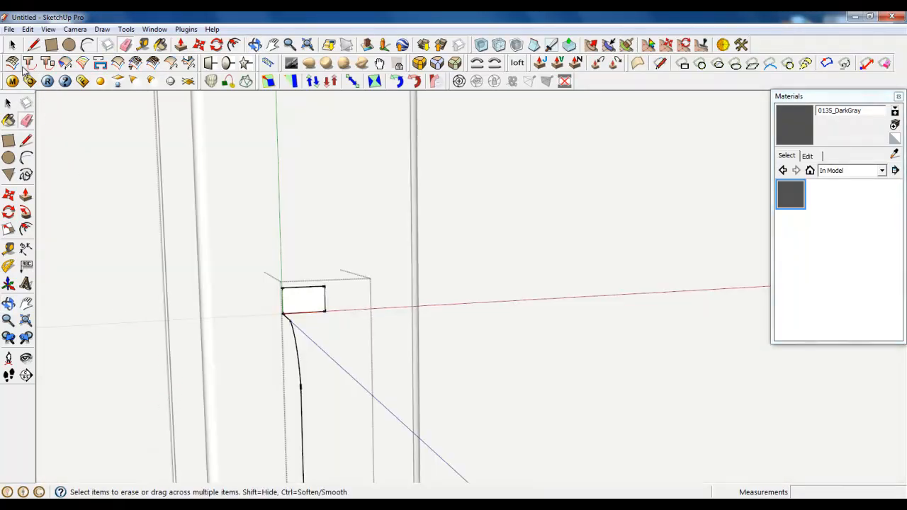
Select the short edge, arc and long vertical edge as the path and sweep the rectangle along it with Follow Me.
left_click(12, 44)
scroll(299, 301, "up", 1)
scroll(298, 301, "up", 3)
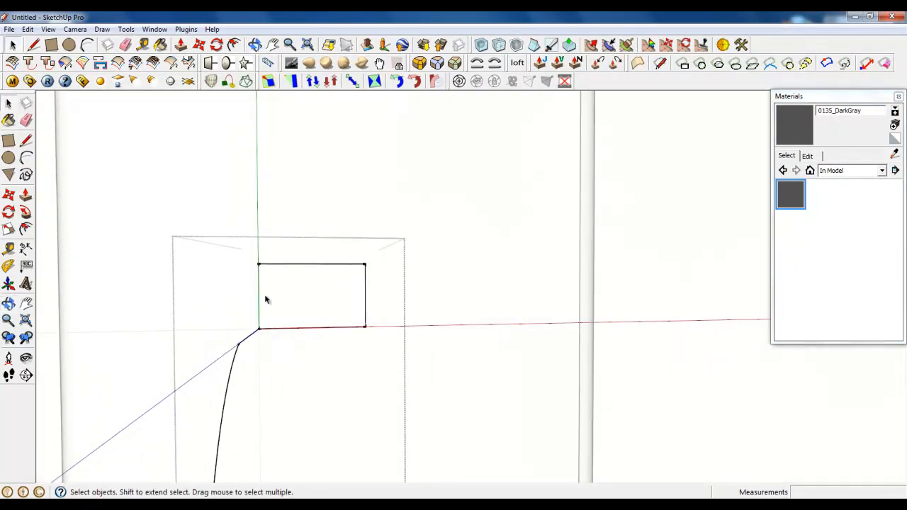
middle_click_drag(288, 308, 318, 310)
scroll(270, 286, "down", 3)
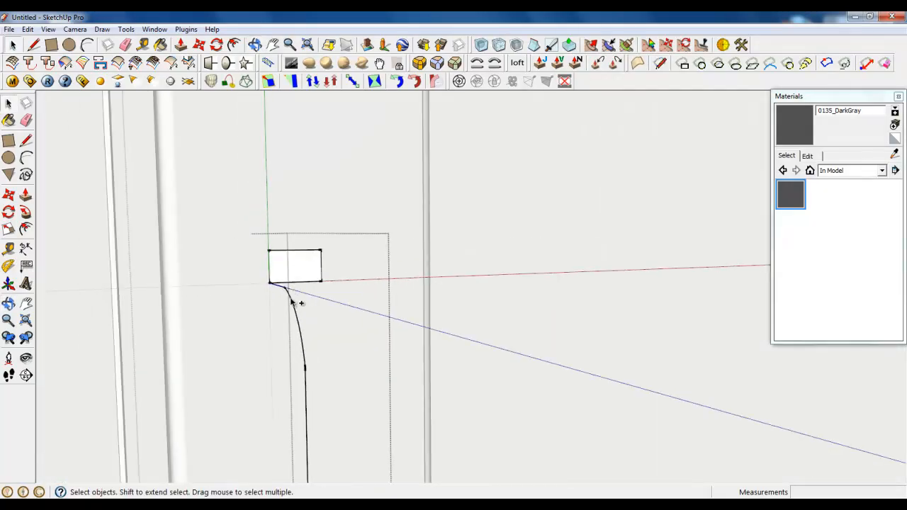
left_click(290, 300, "ctrl")
scroll(302, 198, "down", 2)
middle_click_drag(298, 289, 271, 260)
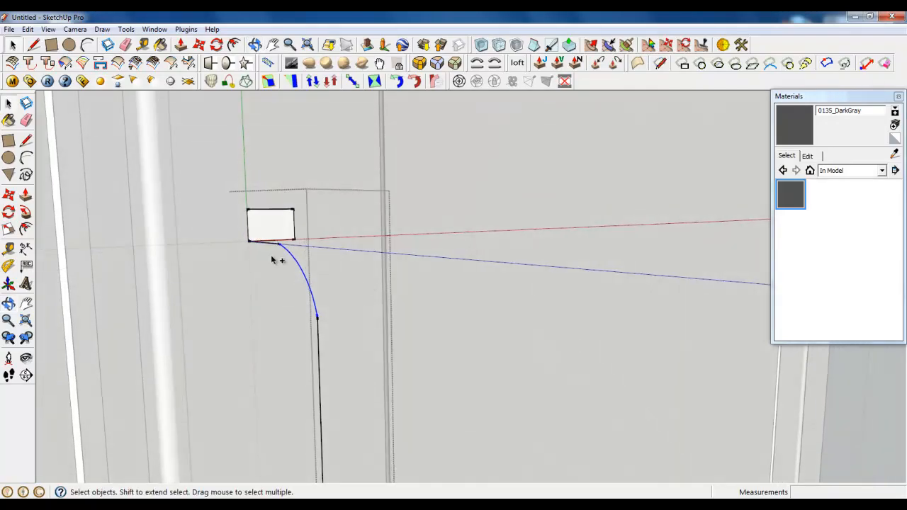
scroll(326, 281, "down", 2)
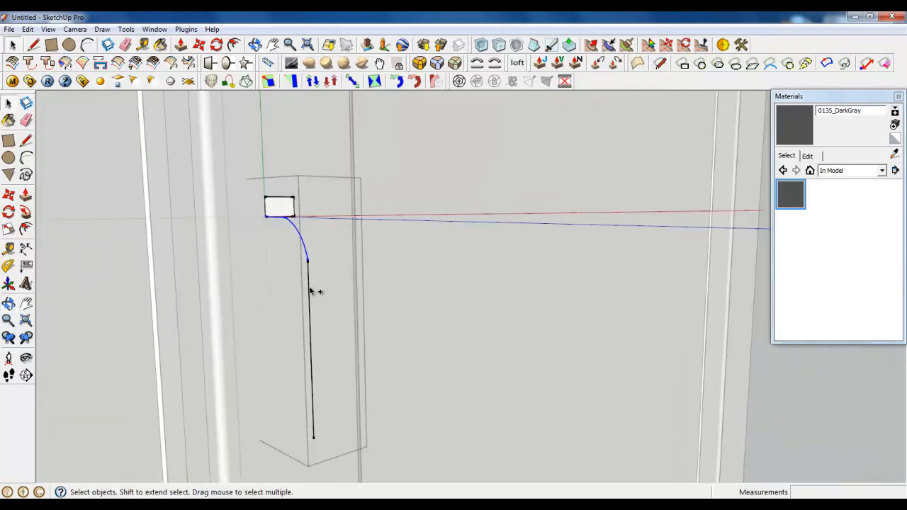
left_click(26, 212)
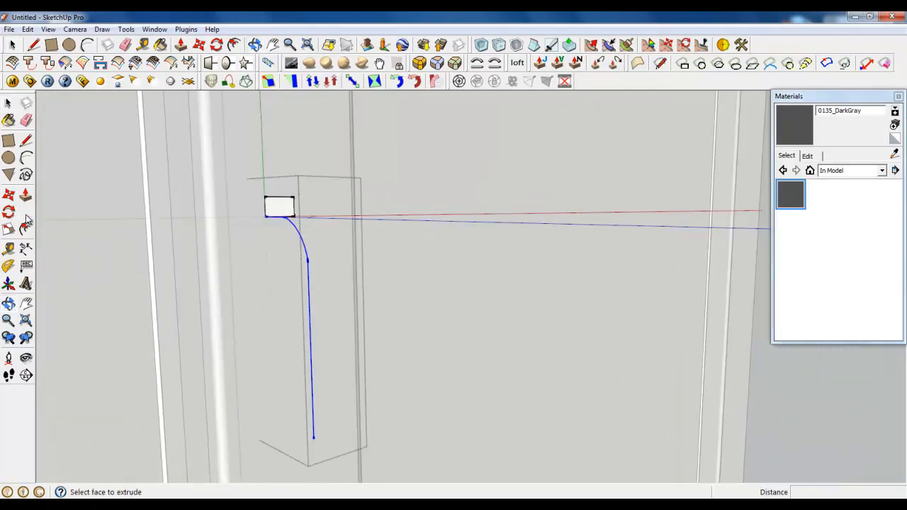
left_click(280, 217)
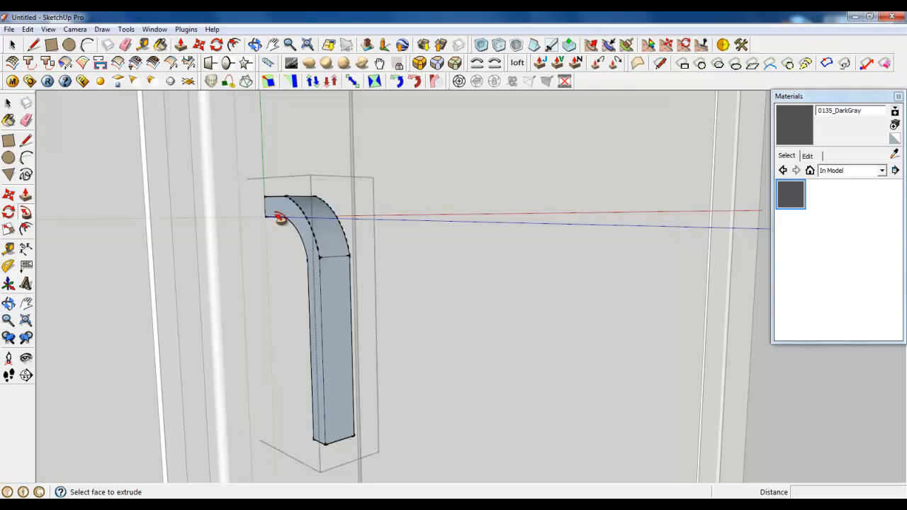
left_click(12, 44)
Examine the swept door handle's bend, grip and lower end.
scroll(353, 274, "down", 1)
middle_click_drag(352, 275, 404, 270)
scroll(404, 270, "down", 3)
scroll(336, 265, "up", 4)
scroll(361, 326, "up", 2)
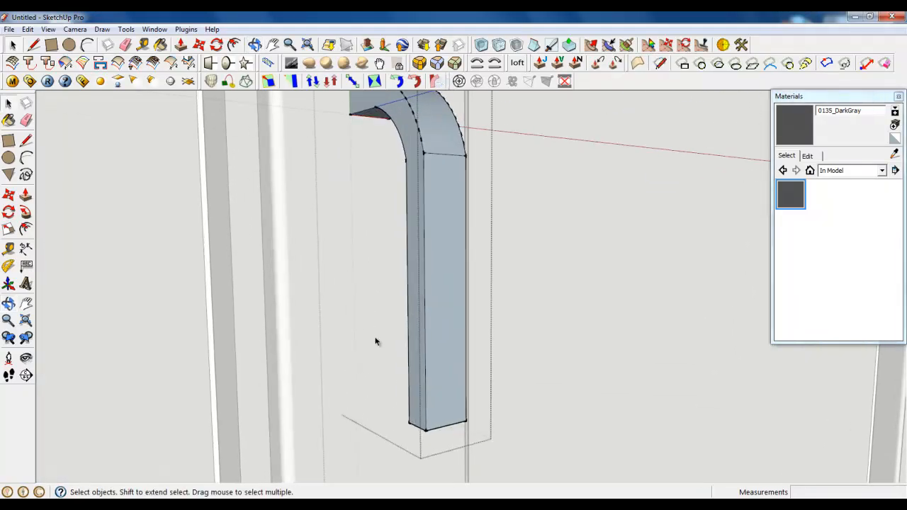
Round all edges of the door handle with Round Corner, using a 1.0 mm offset and 3 segments.
scroll(496, 338, "down", 3)
middle_click_drag(496, 338, 474, 428)
scroll(468, 298, "up", 3)
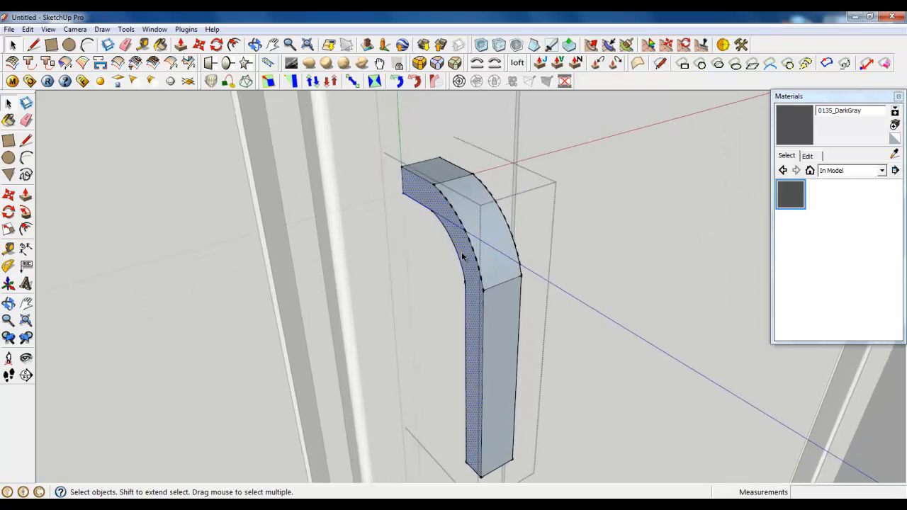
triple_click(463, 256)
scroll(462, 256, "down", 2)
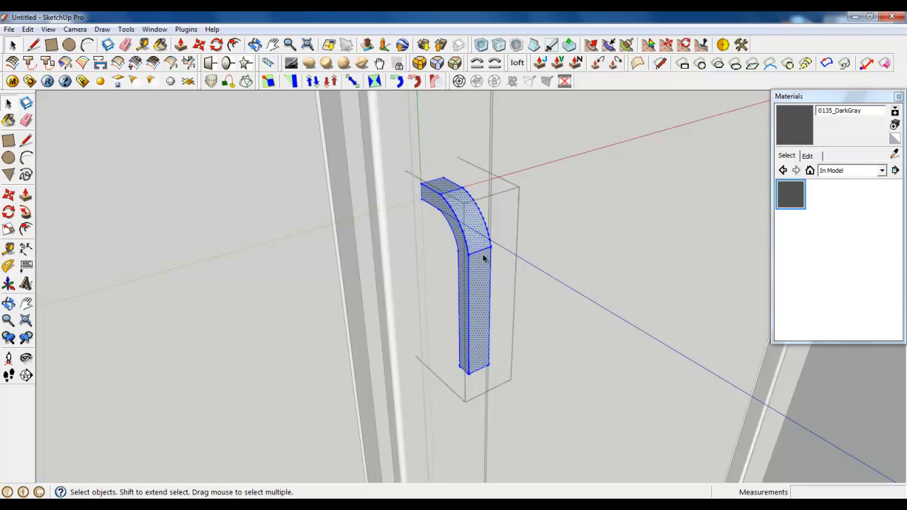
left_click(420, 64)
scroll(428, 204, "up", 3)
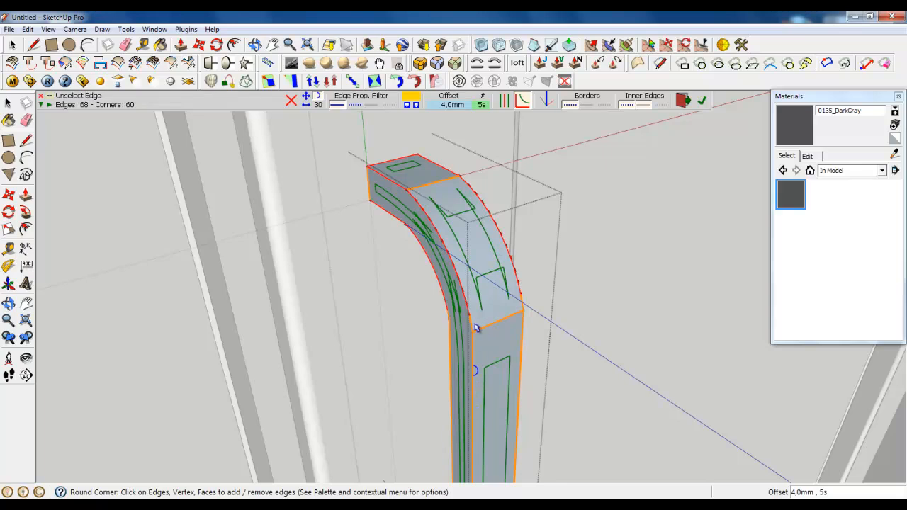
left_click(453, 105)
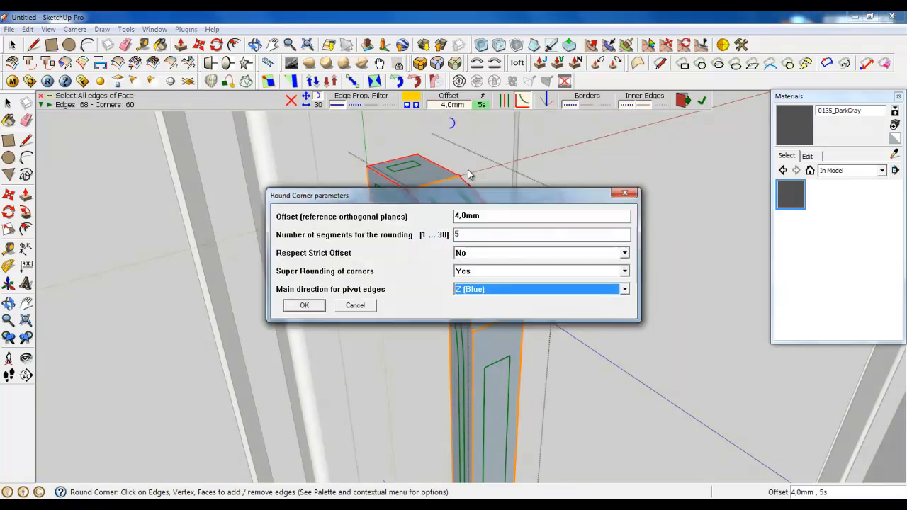
left_click_drag(459, 213, 452, 214)
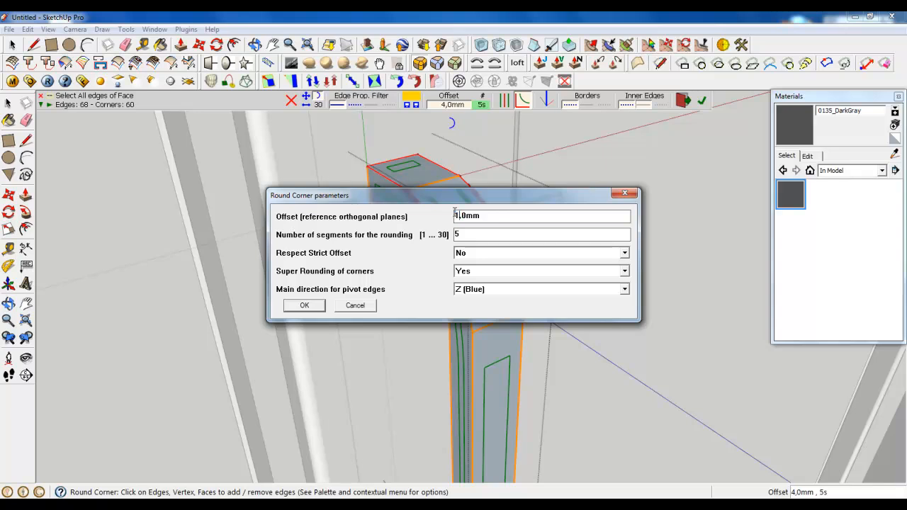
left_click(463, 234)
left_click(306, 310)
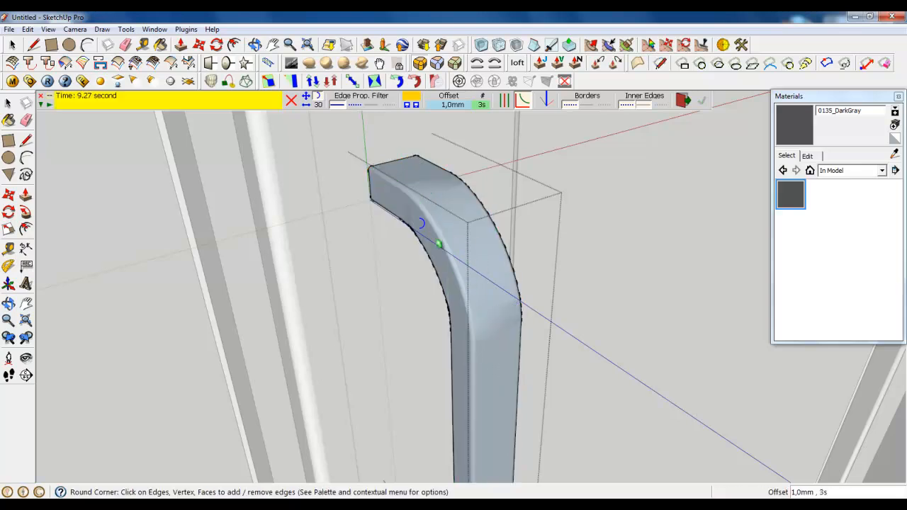
left_click(12, 45)
Show hidden geometry and examine the segments of the handle's rounded bend.
scroll(297, 201, "down", 4)
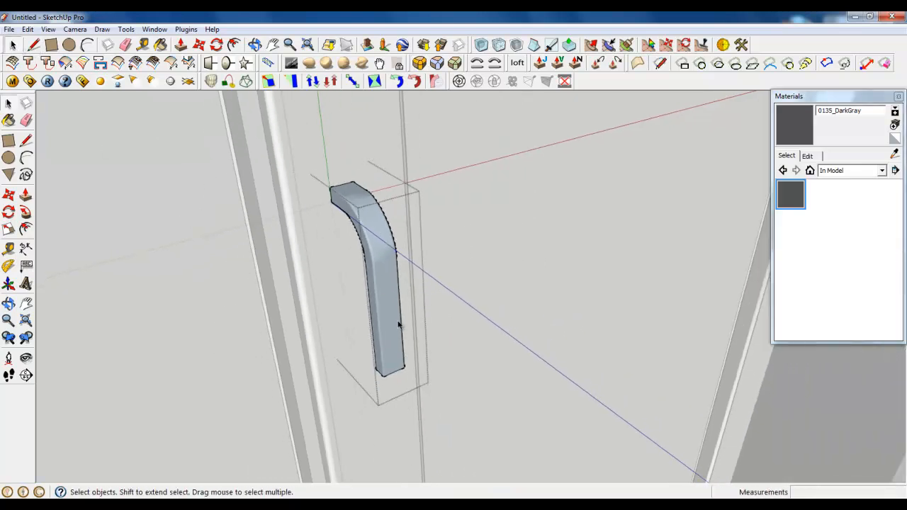
middle_click_drag(399, 324, 514, 247)
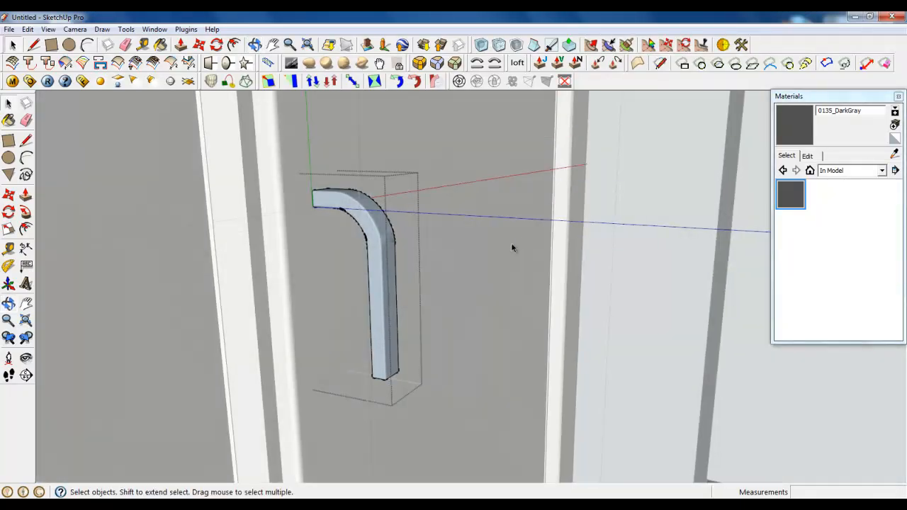
left_click(50, 30)
left_click(60, 71)
scroll(393, 223, "up", 5)
middle_click_drag(393, 222, 263, 329)
scroll(294, 199, "down", 2)
Close the handle group and the surrounding door leaf group.
right_click(294, 200)
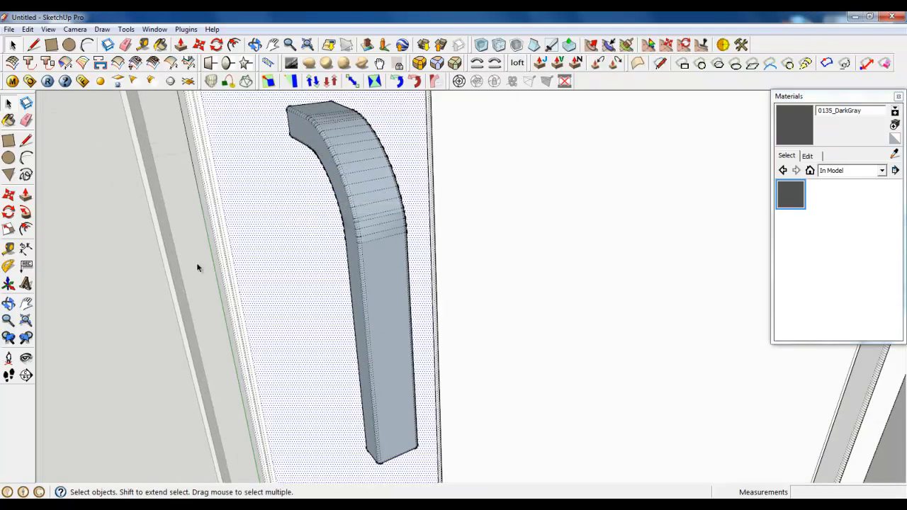
right_click(197, 263)
left_click(213, 269)
scroll(361, 367, "down", 2)
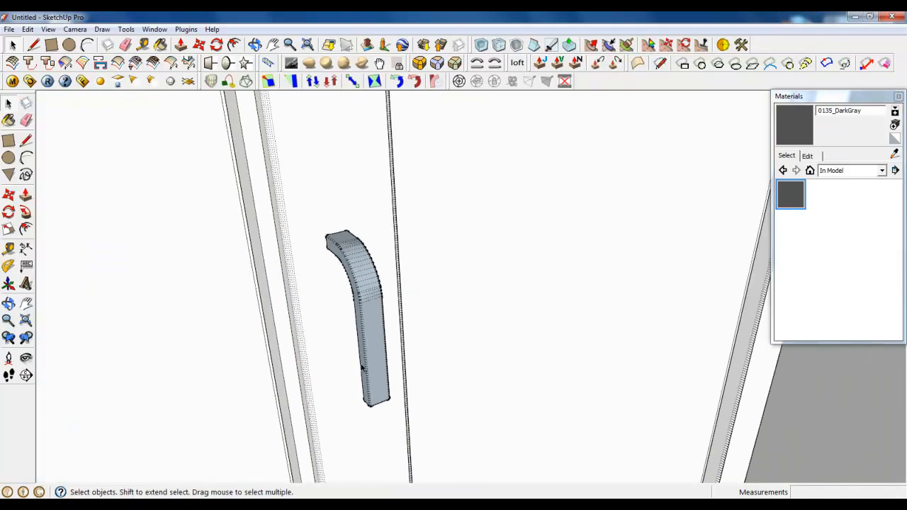
Hide the hidden geometry again.
scroll(366, 432, "down", 8)
key("ctrl+a")
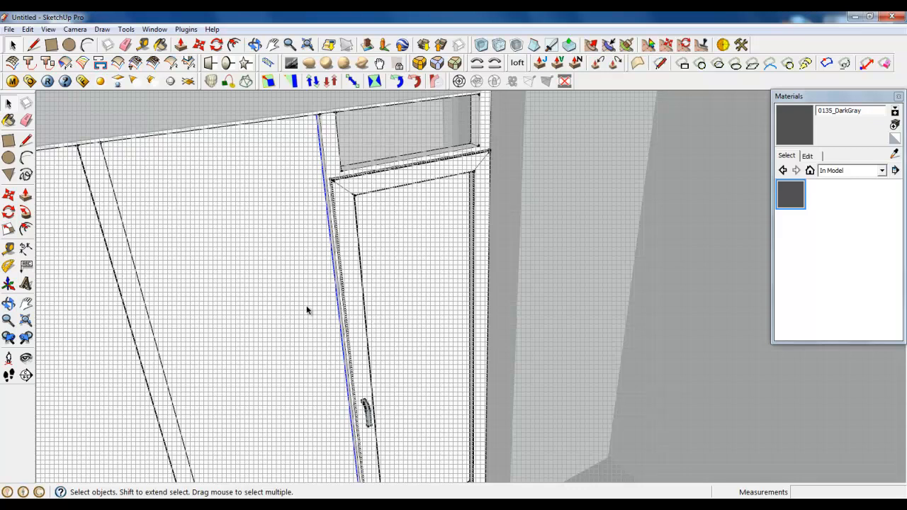
left_click(48, 29)
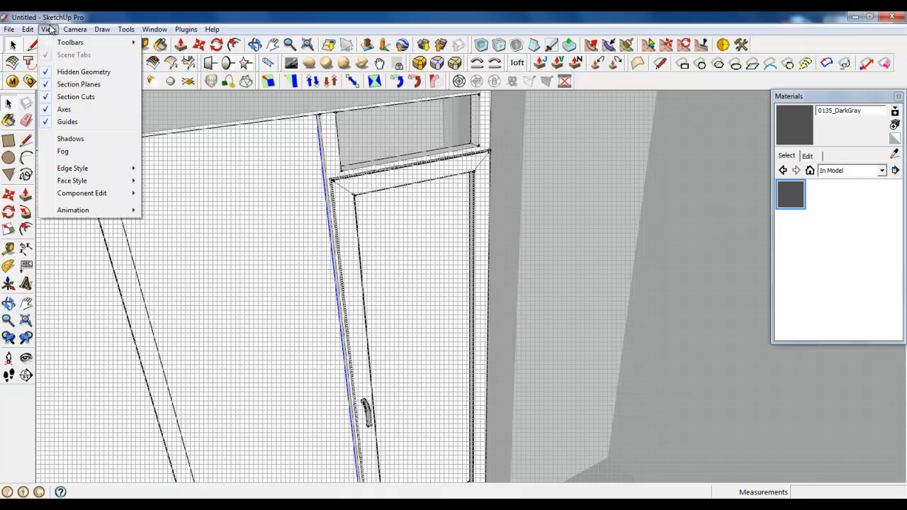
left_click(78, 71)
Examine the glazed door and window frame in the context of the room, then the door leaf up close.
scroll(488, 304, "down", 8)
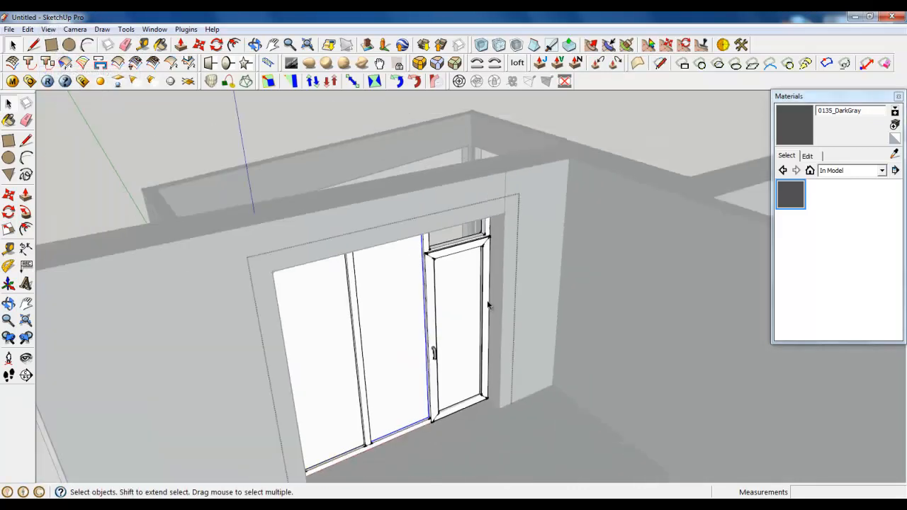
middle_click_drag(474, 327, 472, 300)
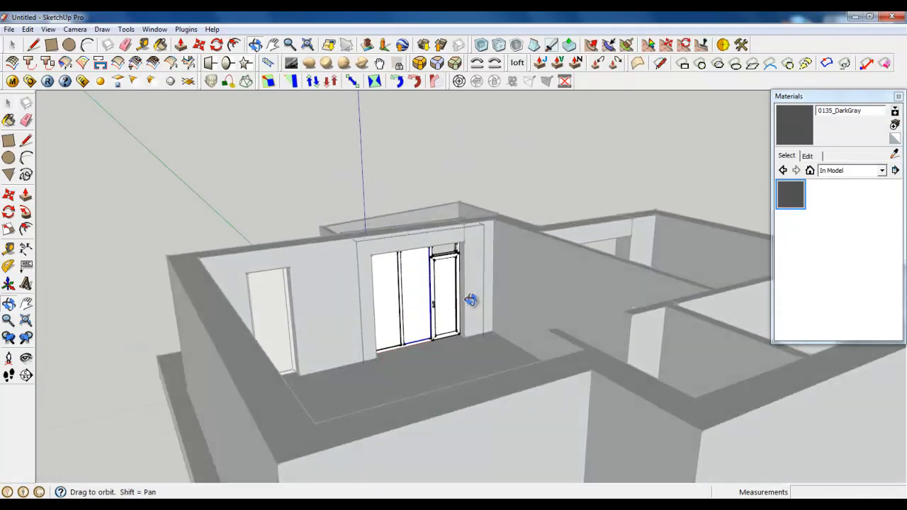
scroll(416, 383, "up", 6)
scroll(409, 377, "up", 3)
mouse_move(409, 377)
middle_mouse_down()
mouse_move(345, 300)
mouse_move(413, 391)
middle_mouse_up()
scroll(435, 446, "up", 3)
scroll(397, 333, "down", 6)
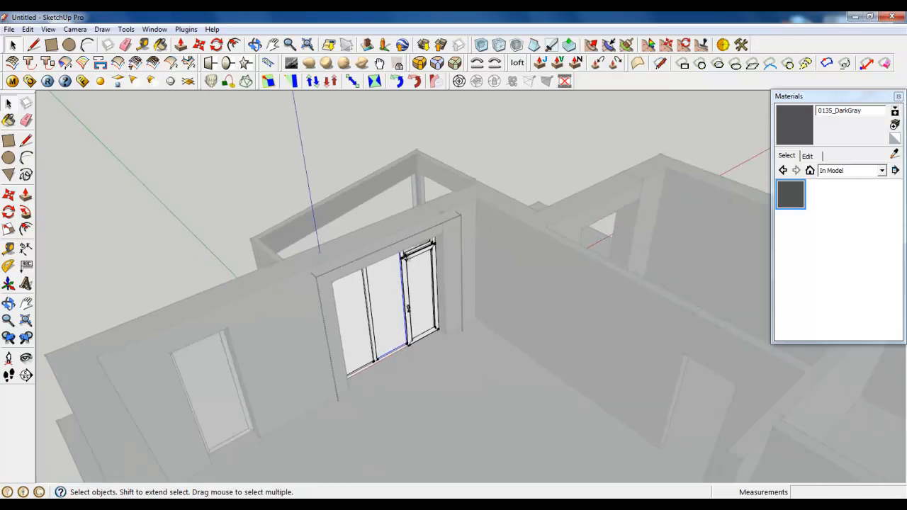
scroll(384, 269, "down", 3)
middle_click_drag(384, 269, 373, 345)
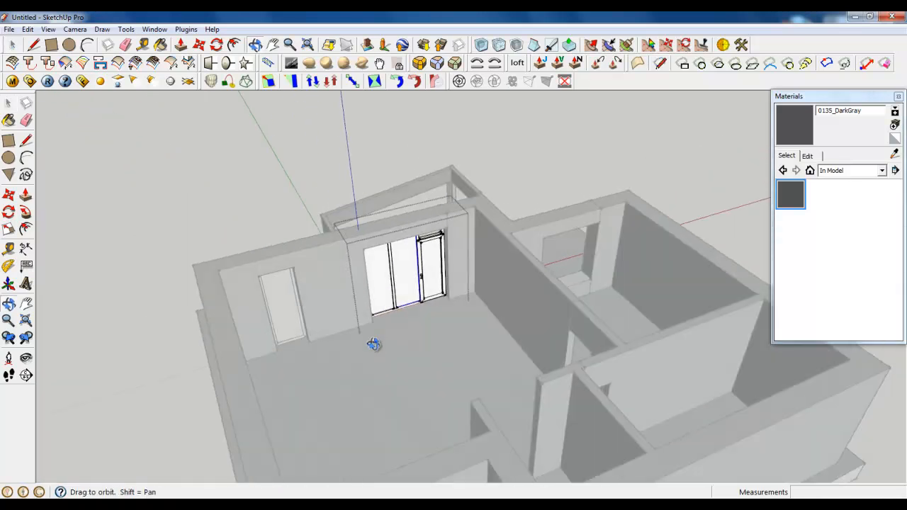
scroll(409, 246, "up", 4)
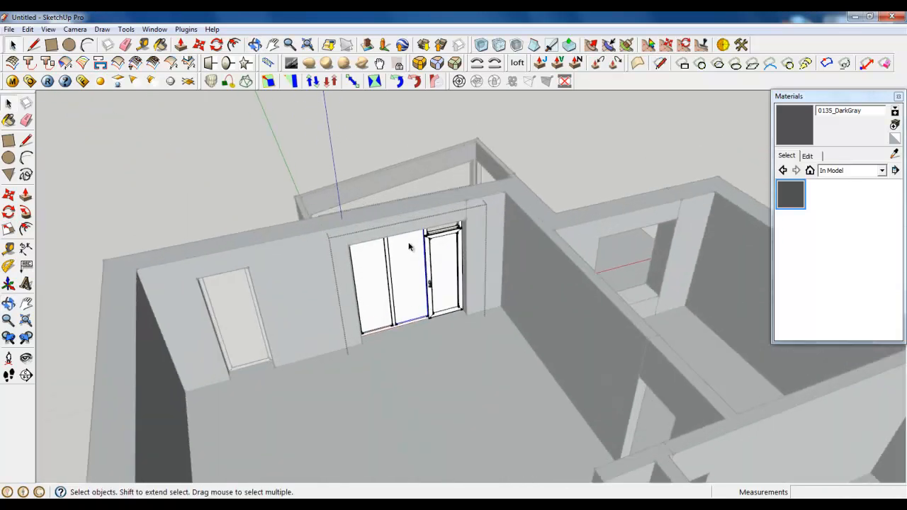
scroll(409, 246, "up", 6)
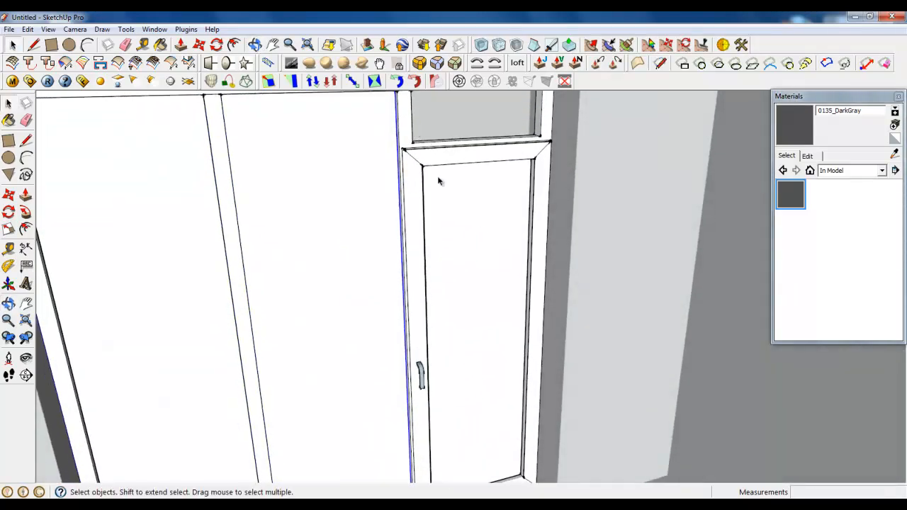
Select the front inner frame edges around the left window opening and the adjoining edges of the middle opening.
scroll(438, 181, "down", 4)
scroll(362, 461, "up", 8)
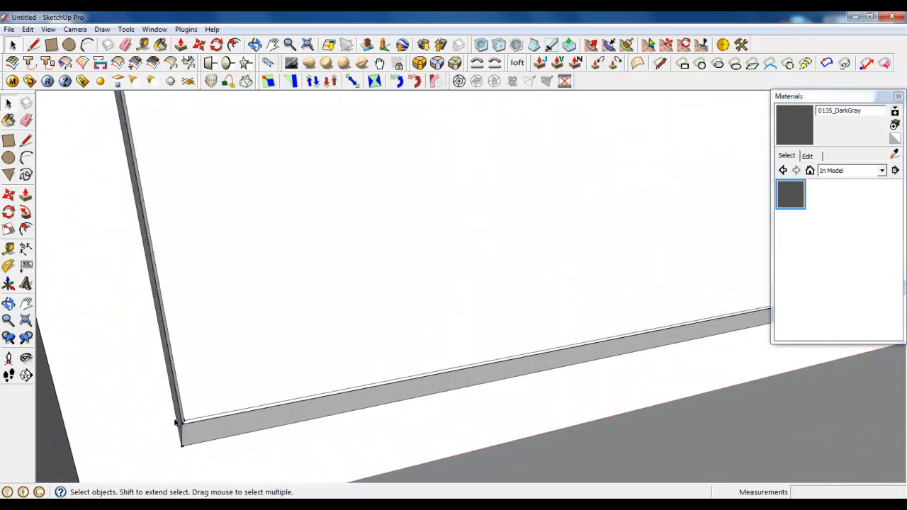
left_click(177, 423)
scroll(138, 458, "down", 4)
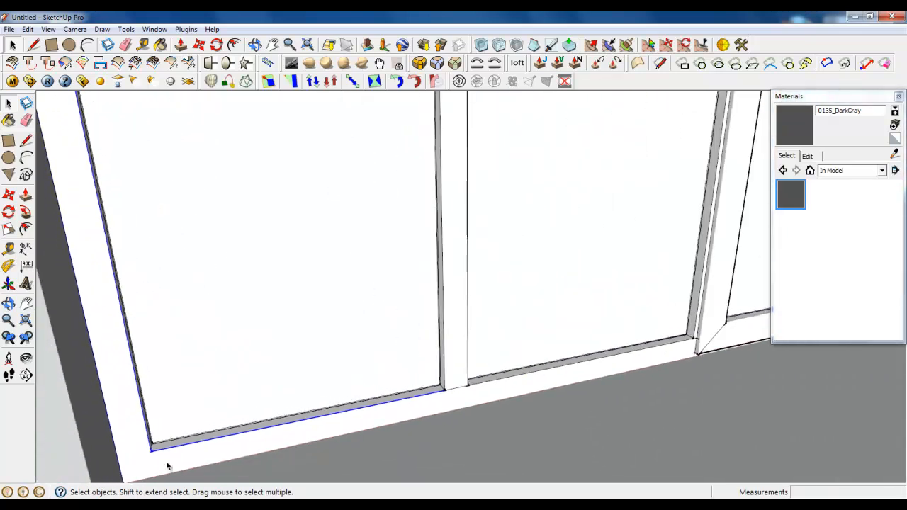
scroll(488, 322, "up", 3)
left_click(486, 312, "shift")
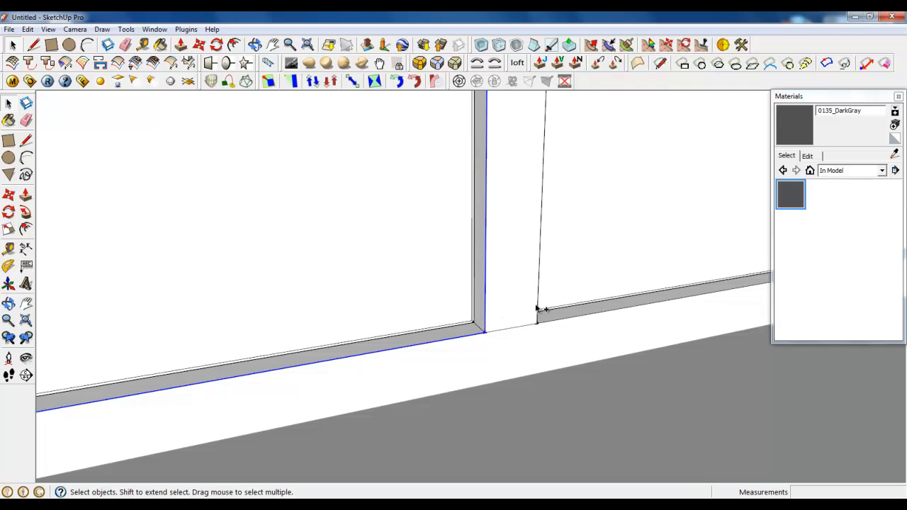
left_click(545, 323, "shift")
scroll(187, 443, "down", 6)
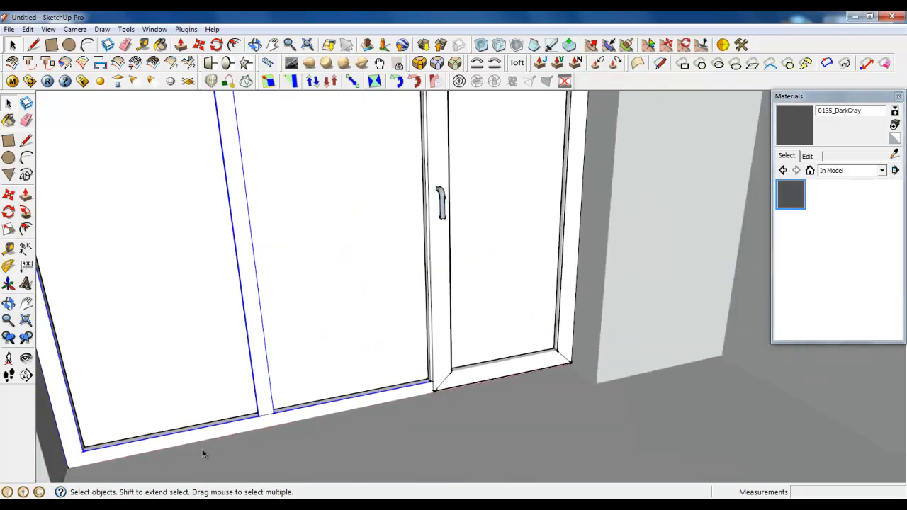
scroll(312, 297, "down", 2)
Add the middle opening's door-side edge and all front edges of the transom opening above the door to the selection.
scroll(284, 155, "up", 5)
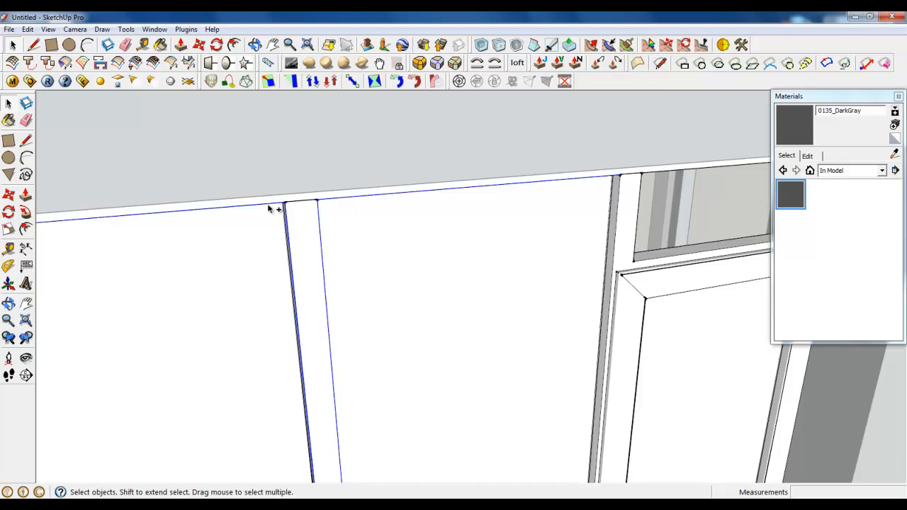
scroll(241, 230, "down", 3)
scroll(464, 218, "up", 4)
left_click(459, 205, "ctrl")
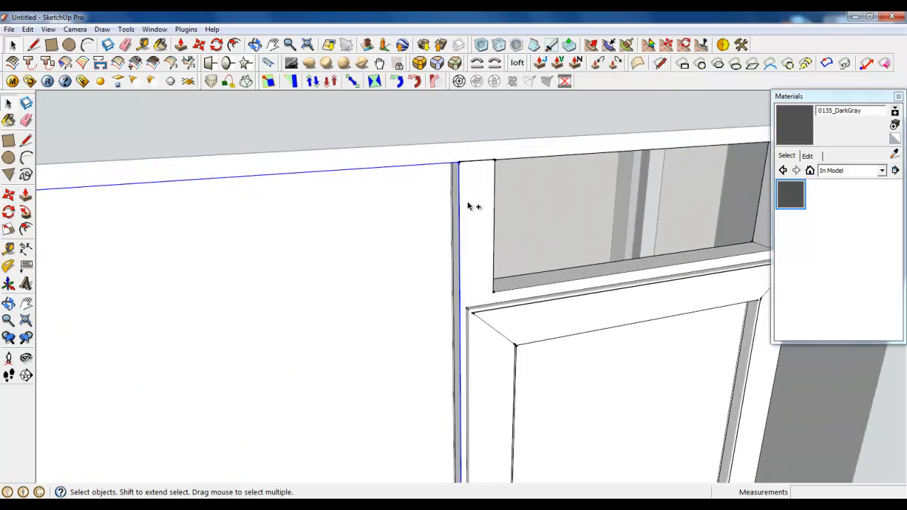
left_click(521, 291, "ctrl")
scroll(636, 241, "up", 5)
left_click(604, 226, "ctrl")
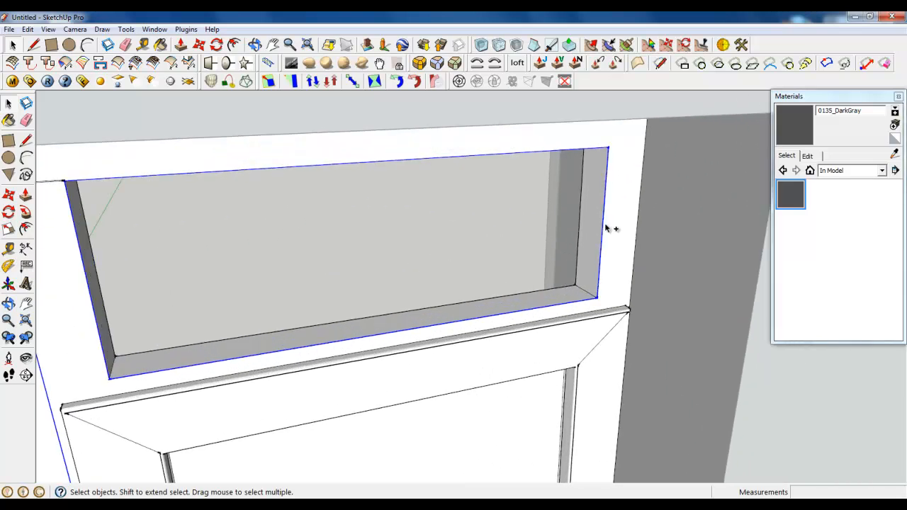
scroll(606, 228, "down", 10)
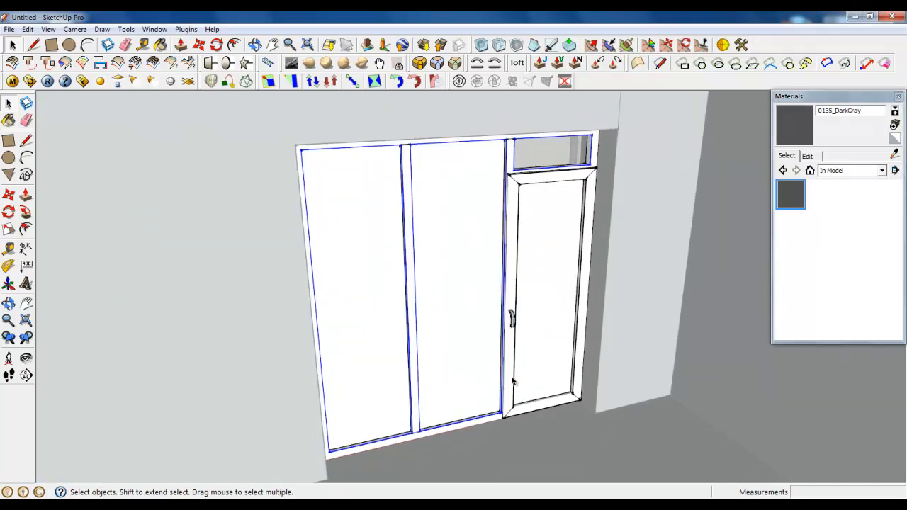
Round the selected frame opening edges with Round Corner, using a 4.6 mm offset and 5 segments.
left_click(418, 62)
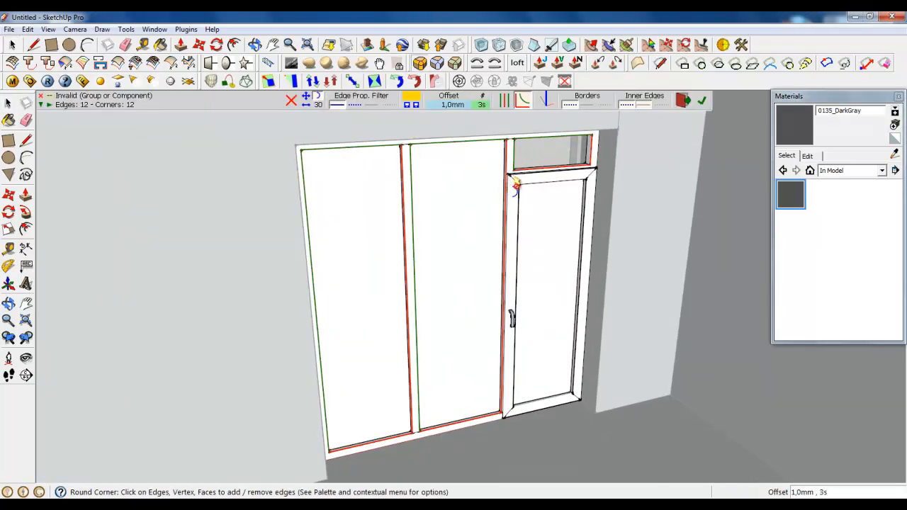
left_click(444, 105)
left_click_drag(459, 215, 449, 215)
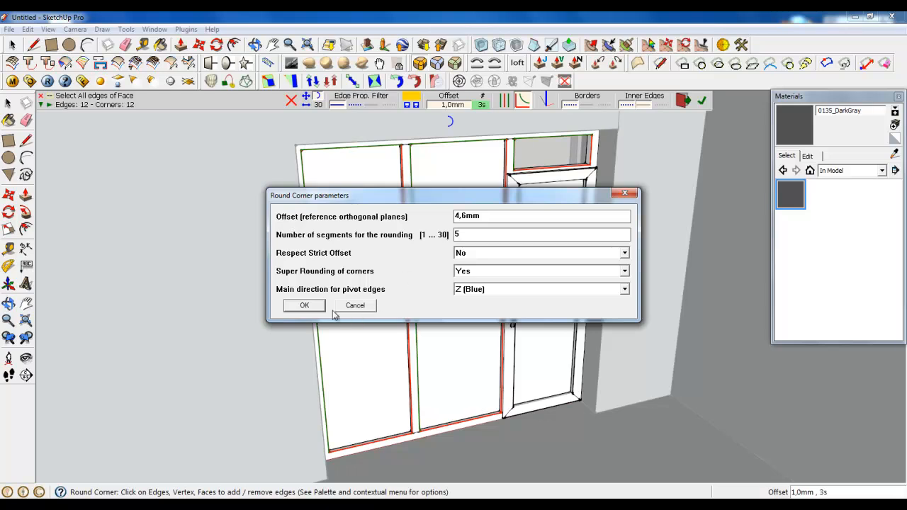
left_click(312, 305)
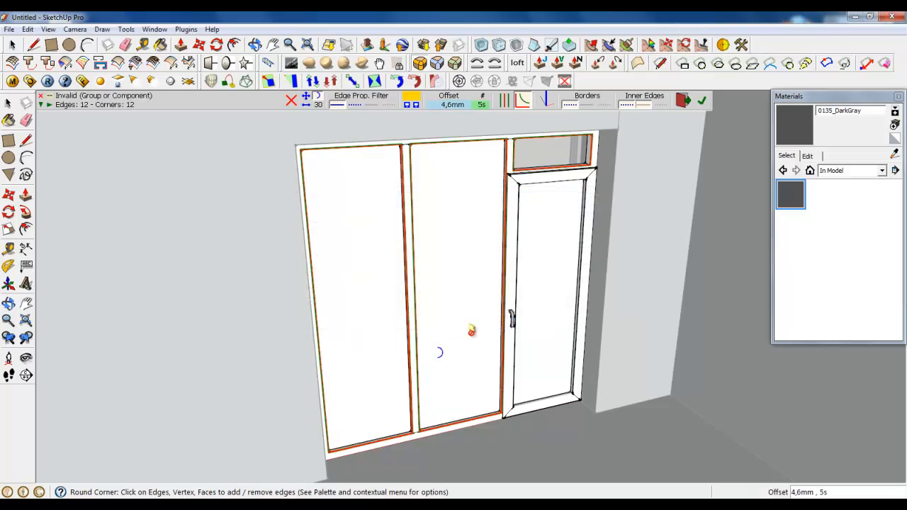
left_click(701, 101)
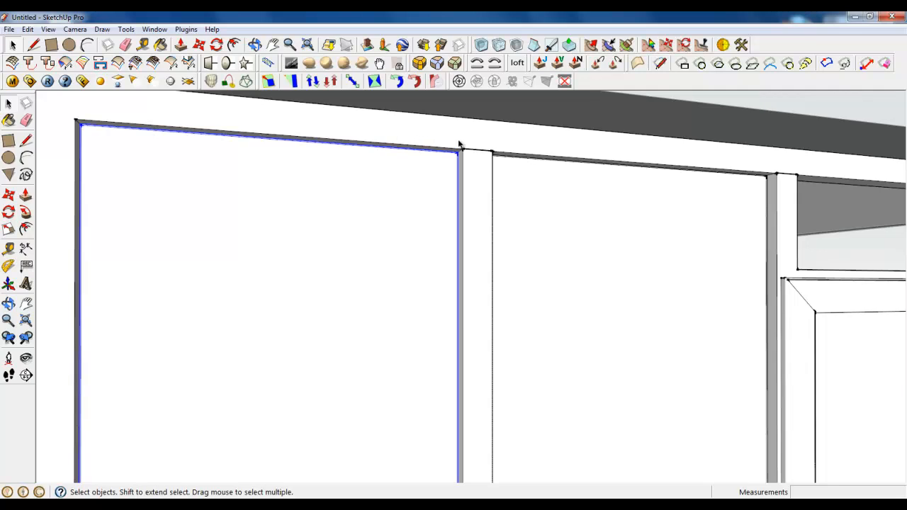
Push the thin protruding strip face inside the window frame back about 0.8 mm, flush with the adjoining surface.
scroll(805, 174, "up", 3)
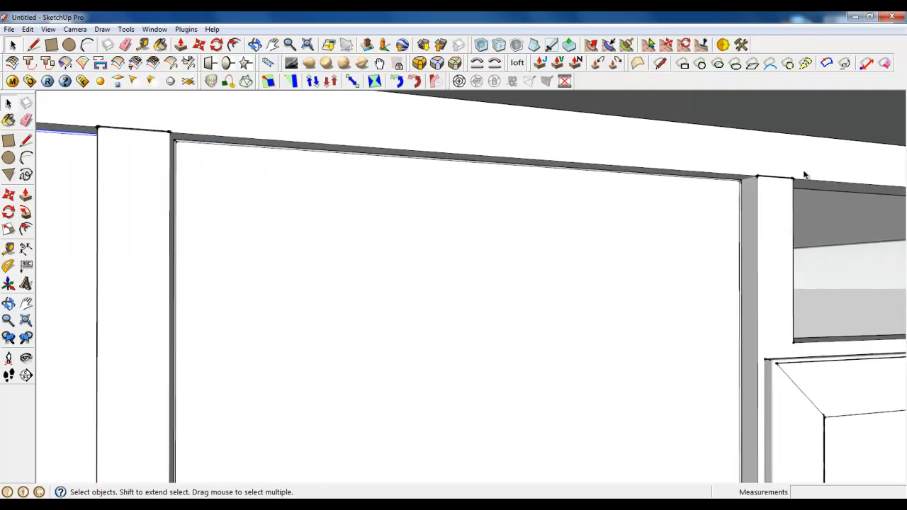
middle_click_drag(416, 162, 292, 235)
left_click(492, 247)
middle_click_drag(492, 246, 468, 259)
scroll(467, 259, "up", 3)
scroll(414, 136, "up", 4)
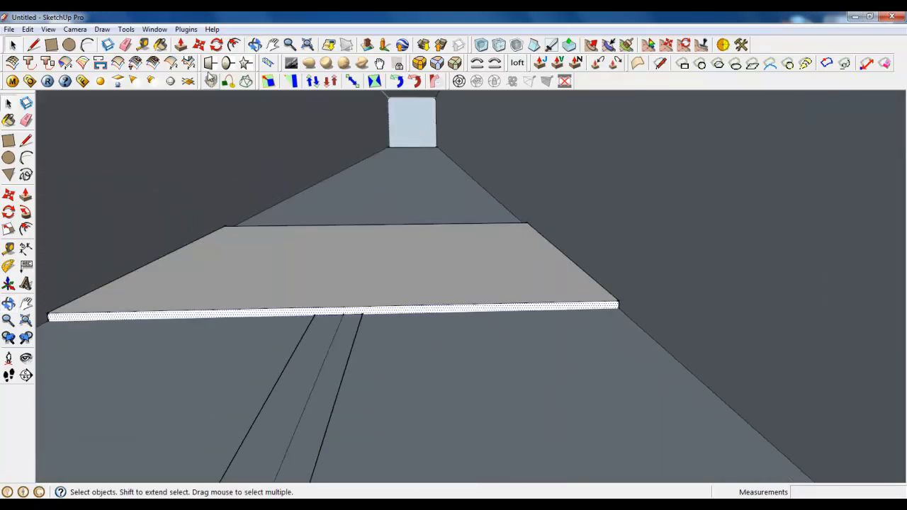
key("p")
left_click(595, 299)
left_click(618, 310)
scroll(488, 179, "down", 4)
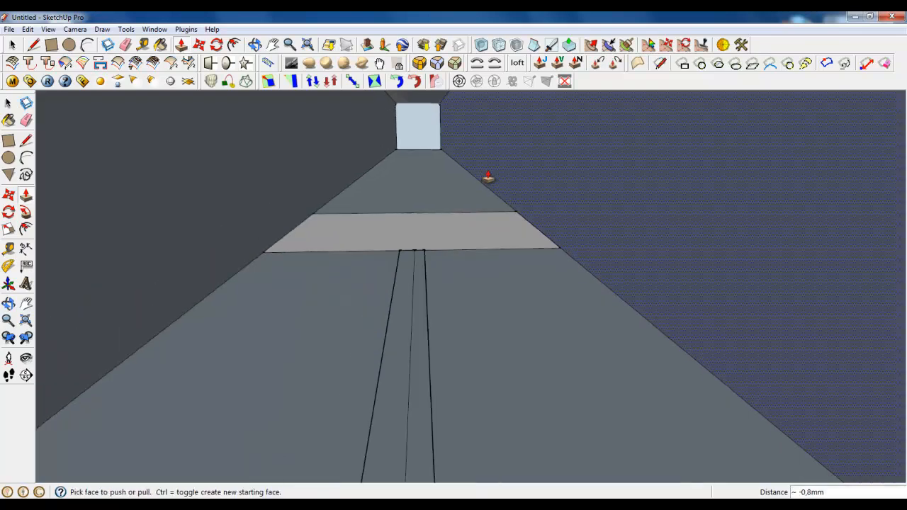
Push the remaining protruding strip faces inside the window frame back about 0.8 mm, flush with the adjoining surfaces.
scroll(517, 227, "up", 2)
double_click(516, 228)
middle_click_drag(517, 228, 468, 158)
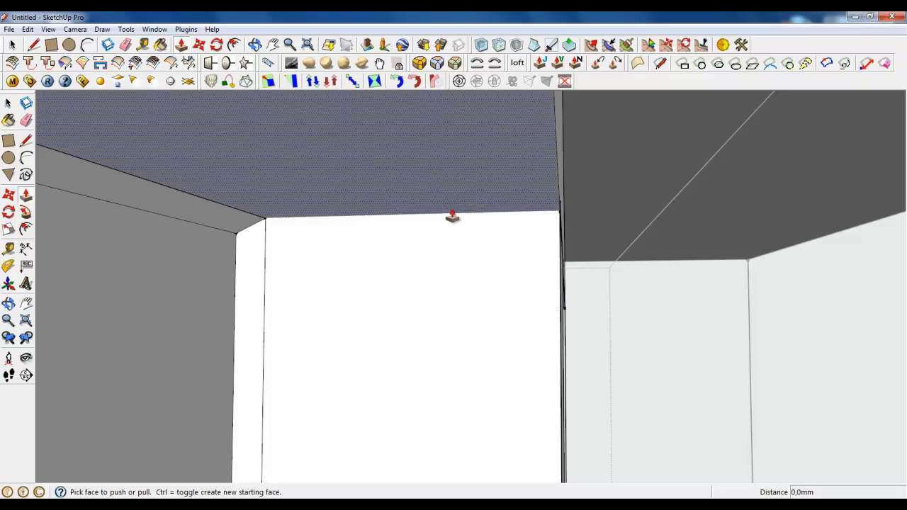
middle_click_drag(304, 237, 403, 319)
left_click(521, 205)
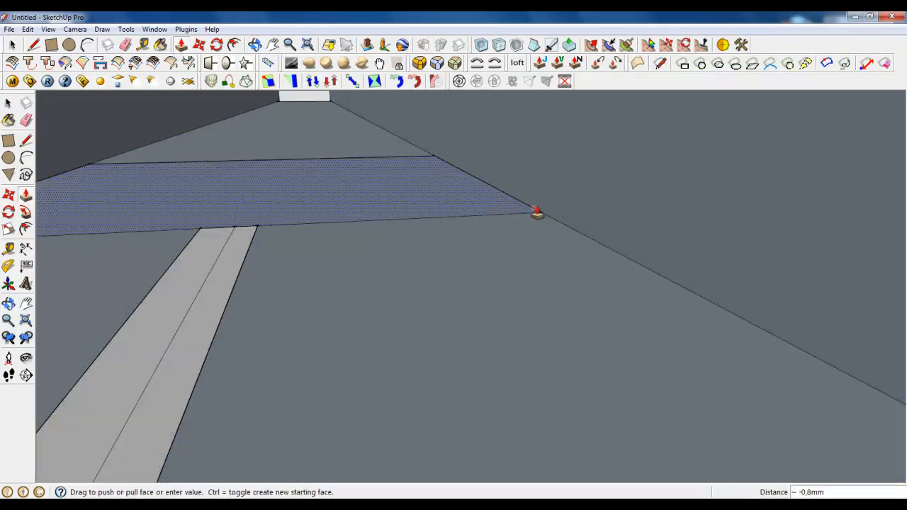
left_click(541, 215)
middle_click_drag(541, 214, 350, 188)
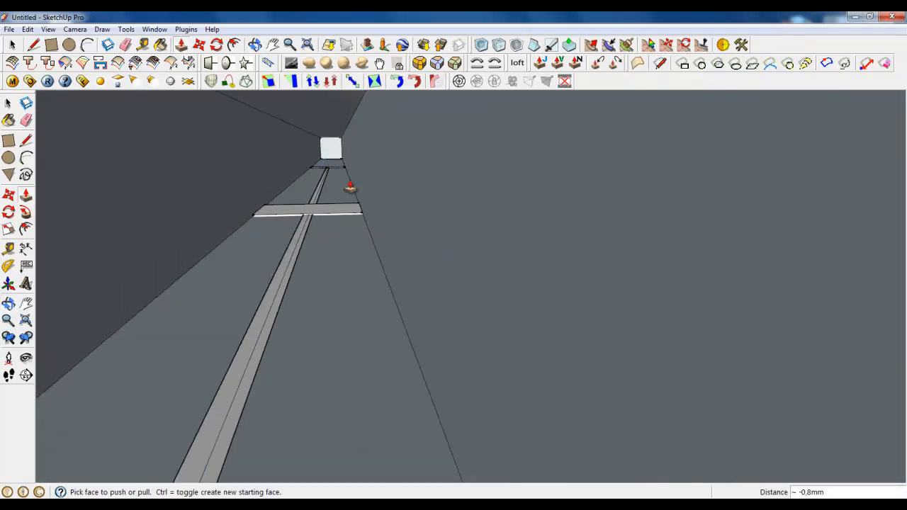
scroll(354, 206, "up", 3)
left_click(358, 224)
left_click(376, 254)
middle_click_drag(376, 255, 113, 135)
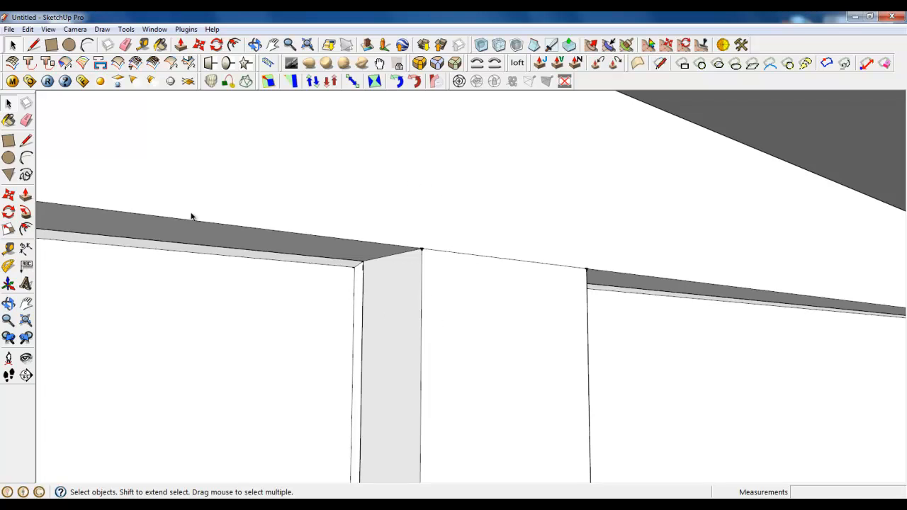
Draw a diagonal miter line from the inner to the outer corner at the frame's upper-left corner.
middle_click_drag(192, 216, 46, 91)
key("l")
left_click(245, 279)
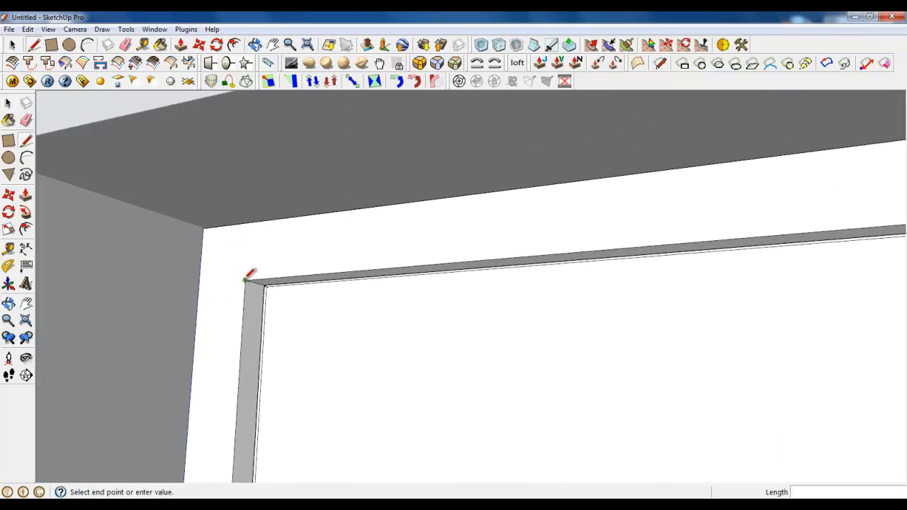
scroll(326, 231, "down", 3)
middle_click_drag(326, 231, 256, 199)
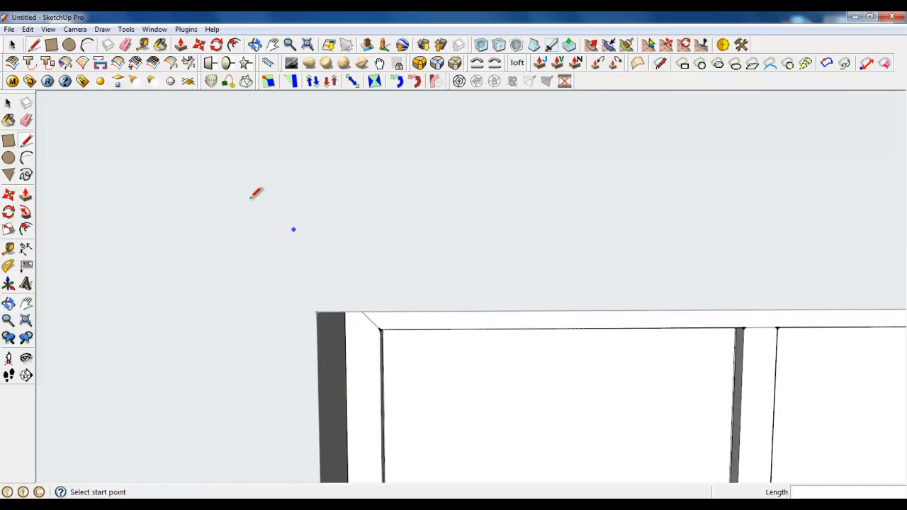
Draw a diagonal miter line between the inner and outer corners at the frame's upper-right corner, above the transom opening.
scroll(226, 177, "down", 6)
scroll(474, 188, "up", 5)
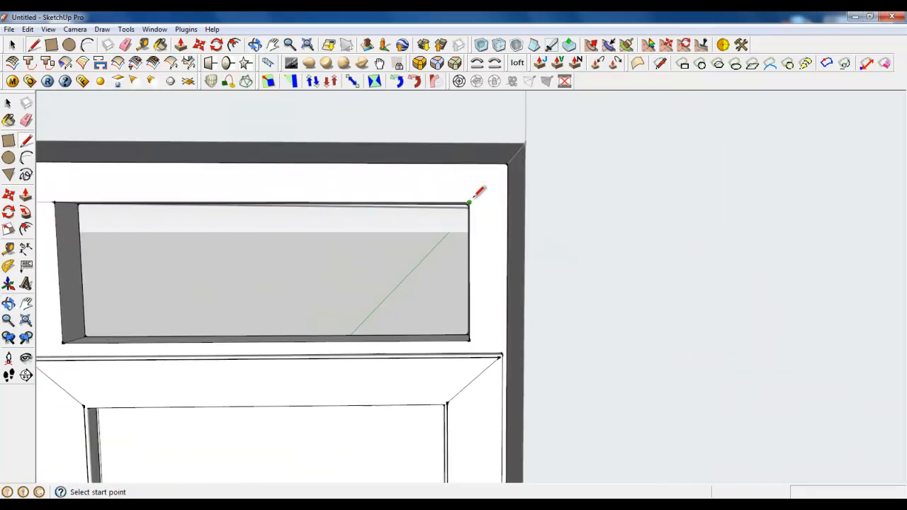
left_click(468, 204)
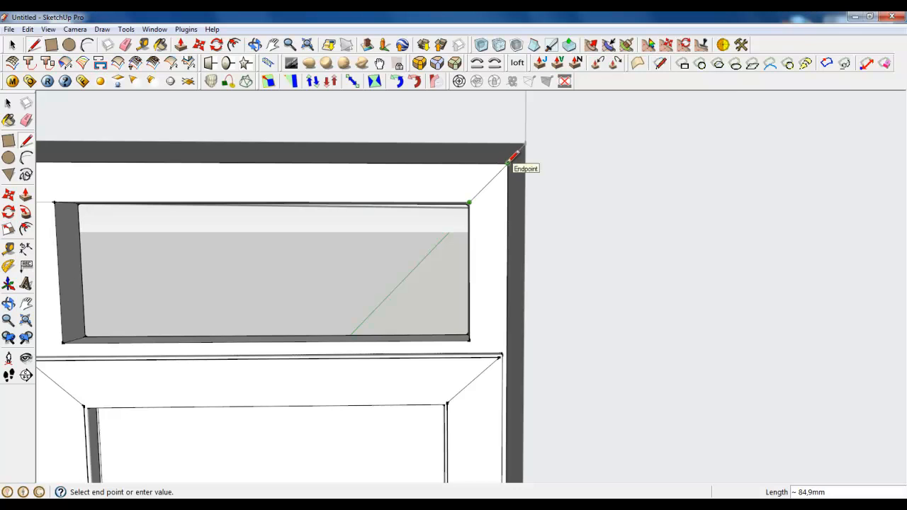
scroll(514, 155, "up", 5)
middle_click_drag(498, 156, 562, 158)
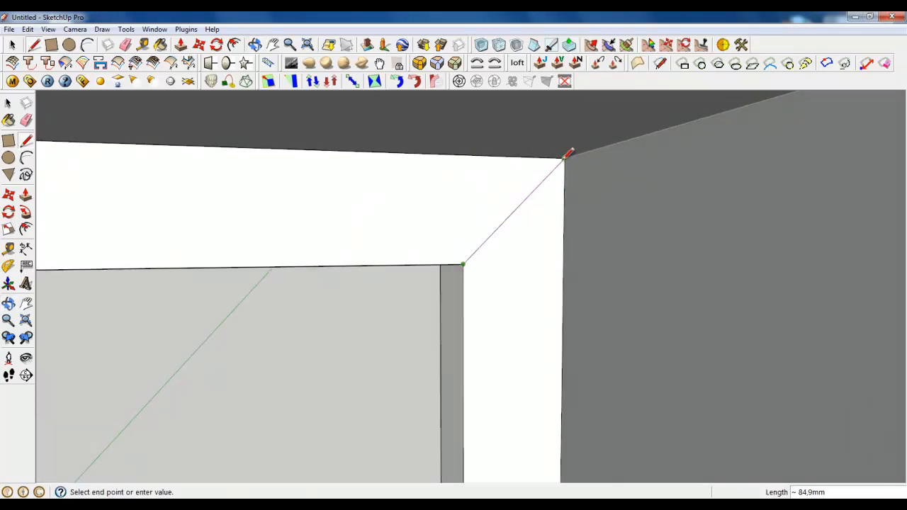
left_click(13, 44)
Hide the door group and draw short joint lines across both ends of the horizontal bar below the transom opening.
scroll(488, 118, "down", 6)
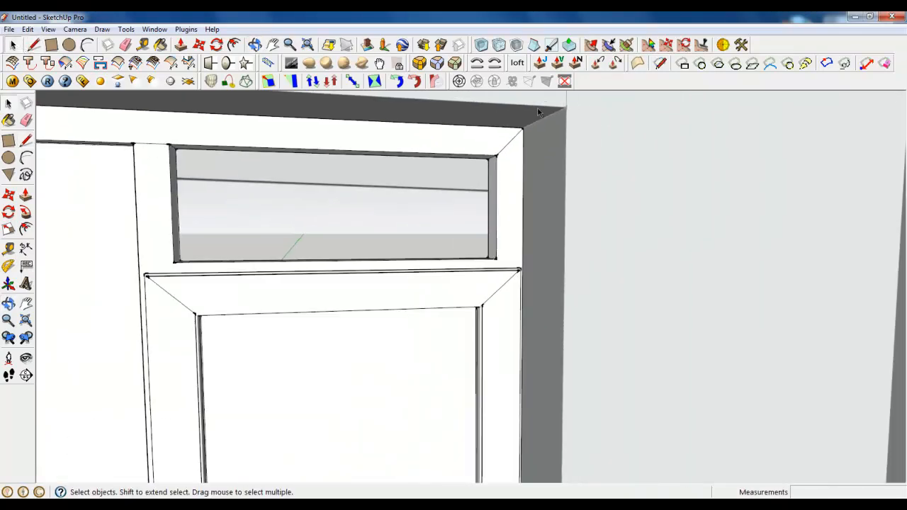
right_click(220, 284)
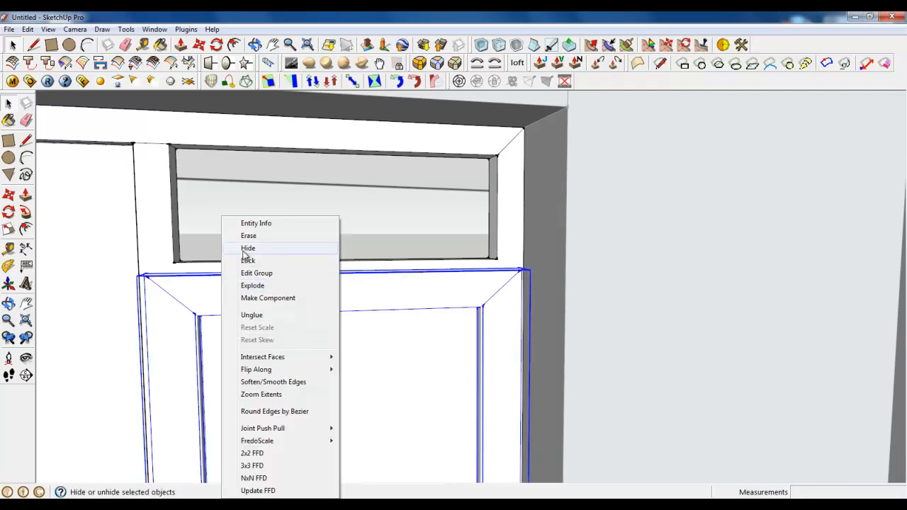
left_click(237, 248)
left_click(33, 44)
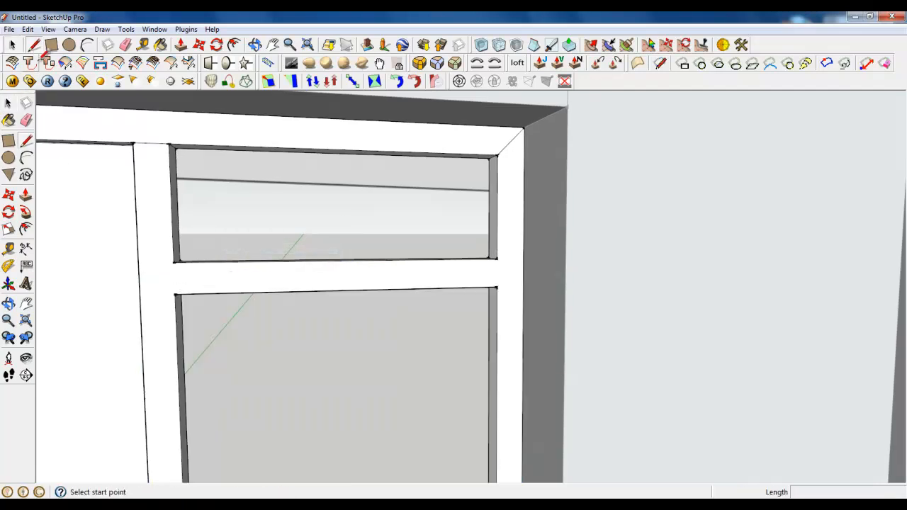
left_click(174, 261)
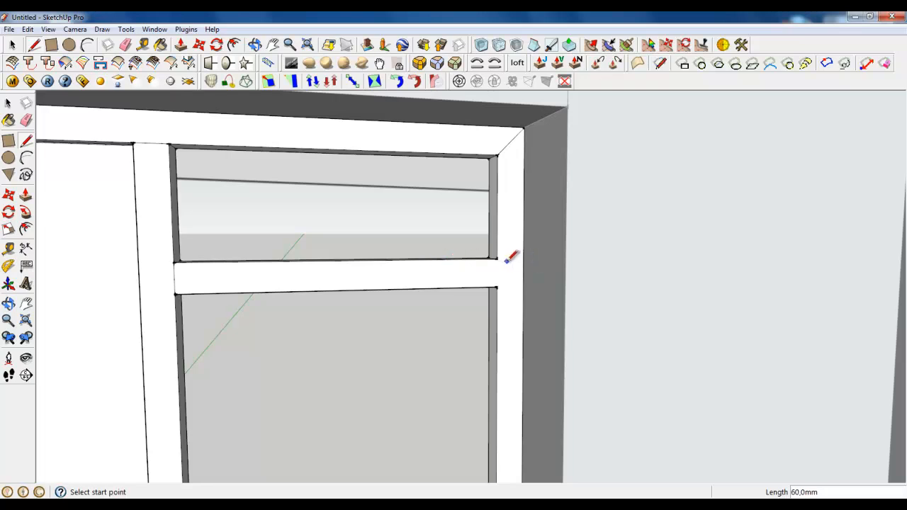
scroll(529, 220, "down", 3)
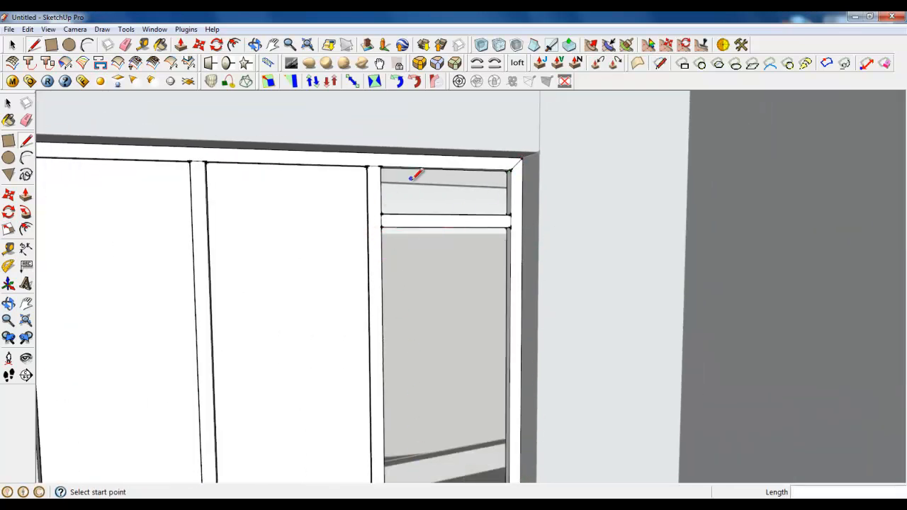
Draw a diagonal miter line at the frame's lower-right corner, below the door opening.
middle_click_drag(411, 179, 415, 296)
scroll(430, 190, "down", 4)
scroll(508, 411, "up", 4)
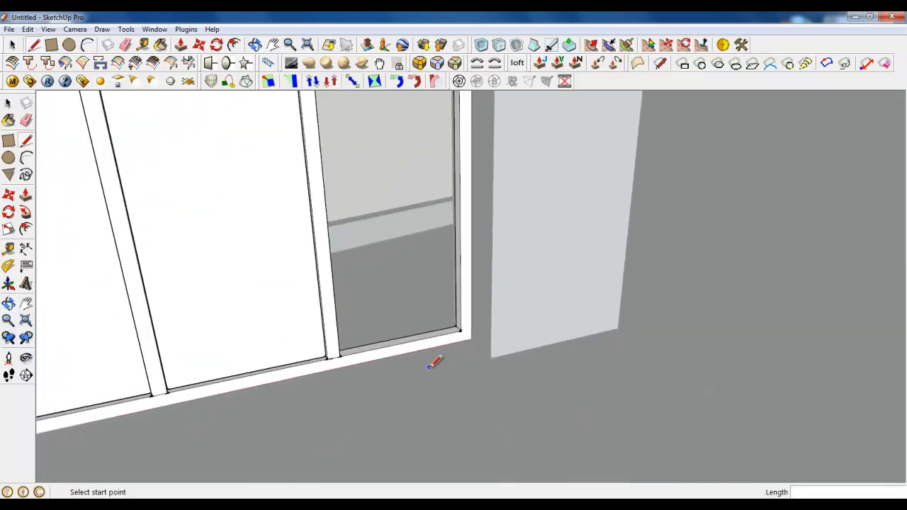
scroll(434, 363, "up", 2)
left_click(480, 309)
scroll(440, 411, "down", 3)
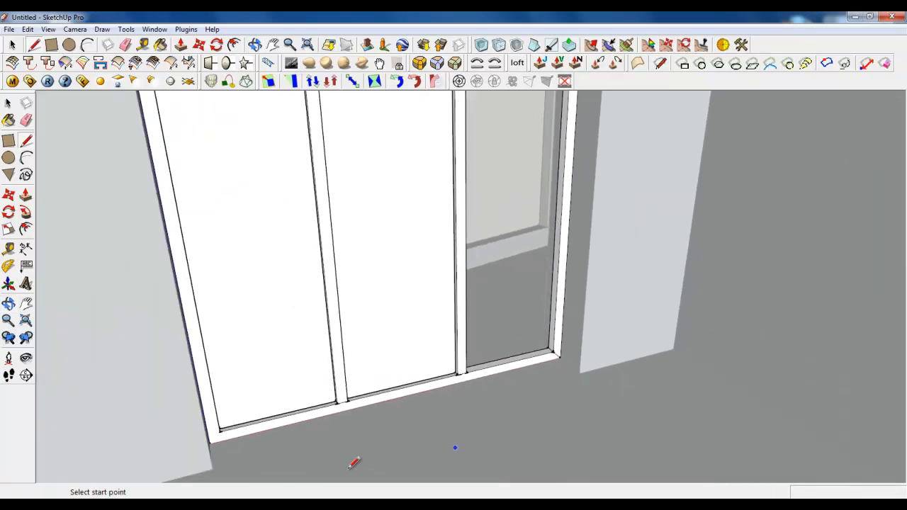
Draw a diagonal miter line from the inner to the outer corner at the frame's lower-left corner.
scroll(237, 411, "up", 3)
left_click(258, 389)
scroll(258, 390, "up", 3)
middle_click_drag(258, 390, 203, 367)
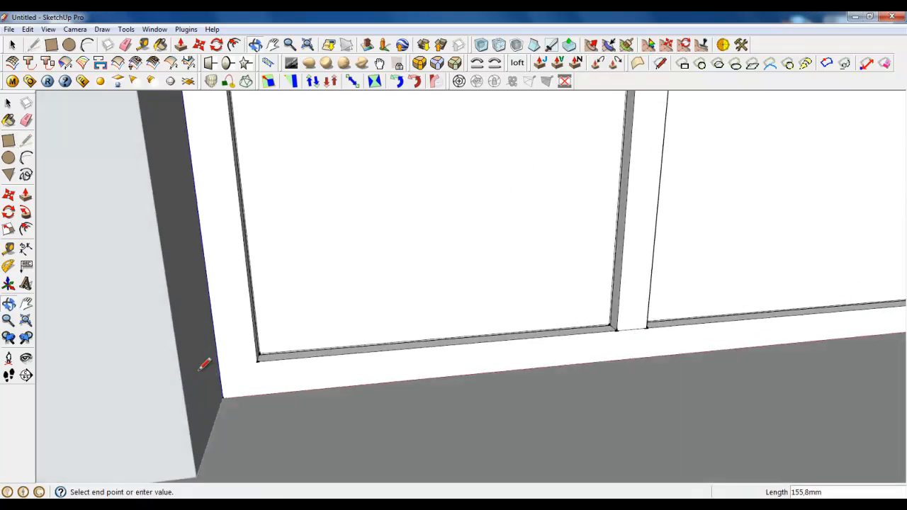
left_click(48, 46)
left_click(34, 46)
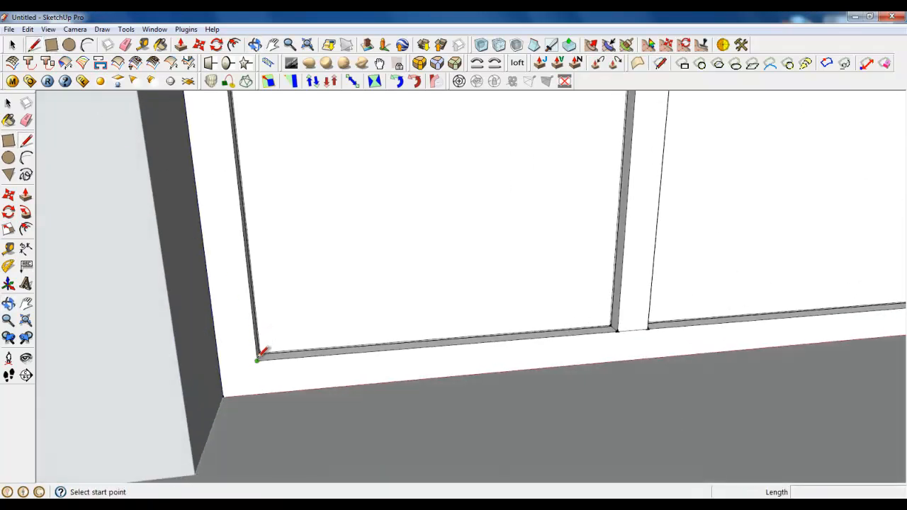
left_click(257, 360)
Select the left and bottom front edges of the frame's left opening, leaving the adjoining bottom face unselected.
left_click(12, 44)
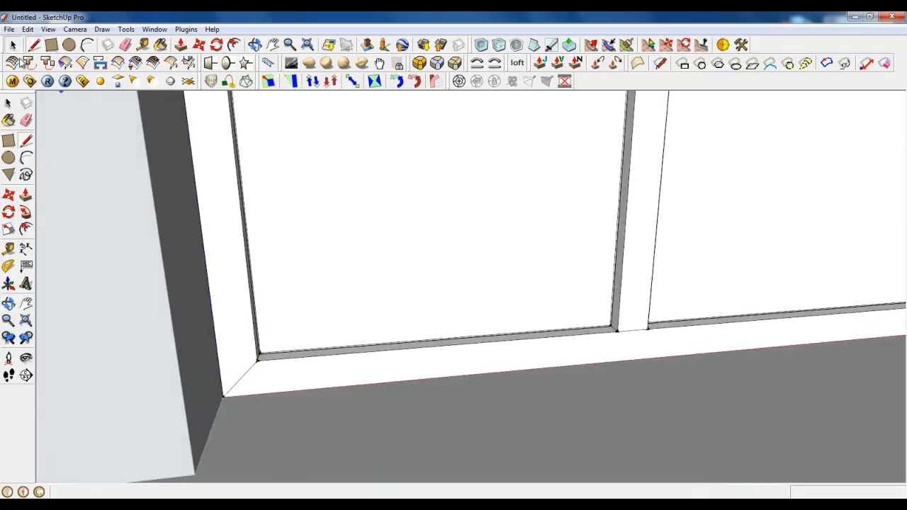
scroll(310, 332, "up", 2)
left_click(222, 364)
left_click(246, 381, "ctrl")
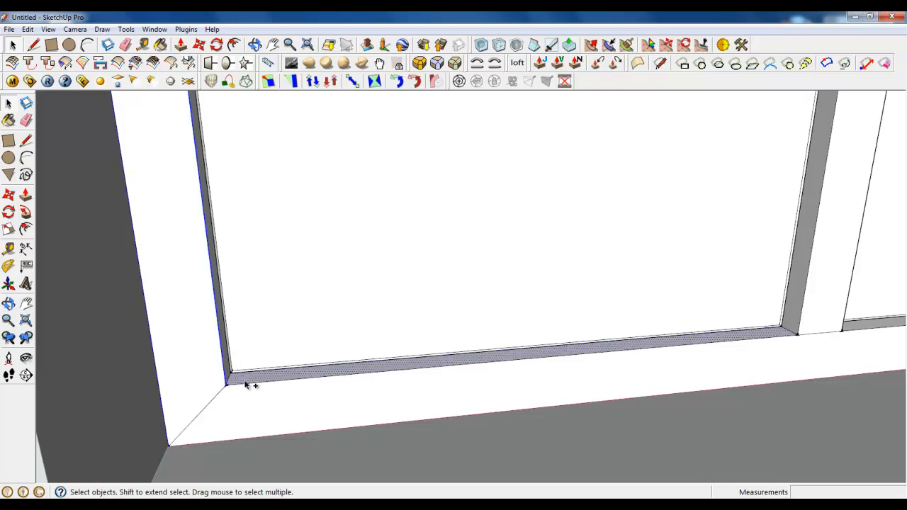
left_click(245, 384, "ctrl")
left_click(246, 378, "ctrl+shift")
scroll(152, 394, "down", 2)
scroll(603, 353, "up", 2)
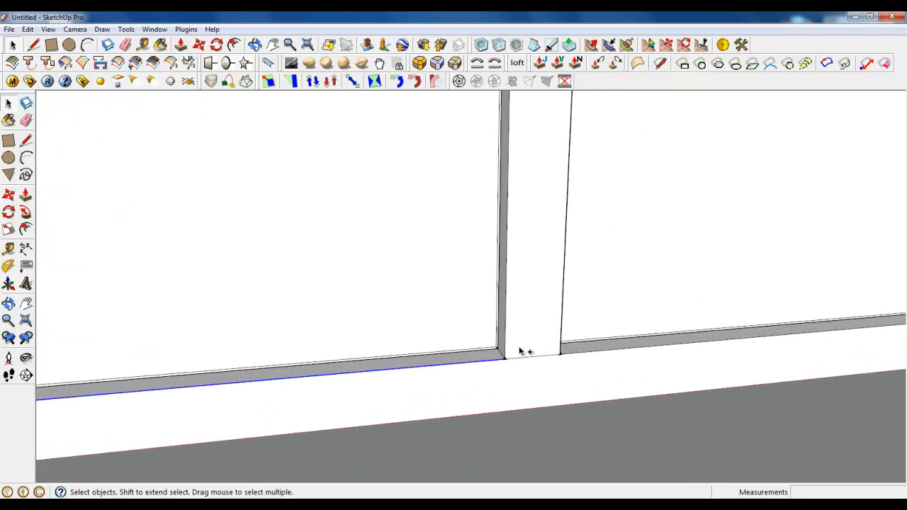
Add both edges of the first mullion and the middle opening's bottom and door-side edges to the selection.
left_click(505, 347, "ctrl")
scroll(512, 350, "down", 1)
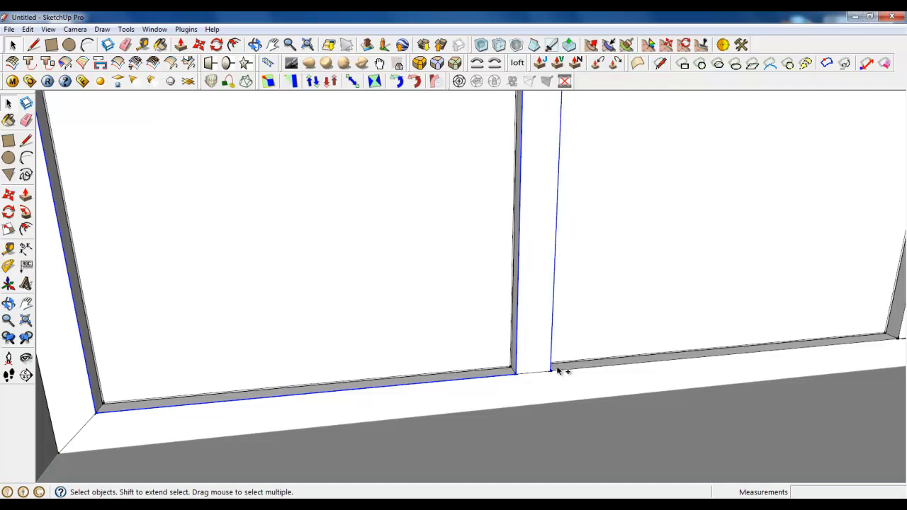
left_click(558, 369, "ctrl")
middle_click_drag(476, 388, 735, 370)
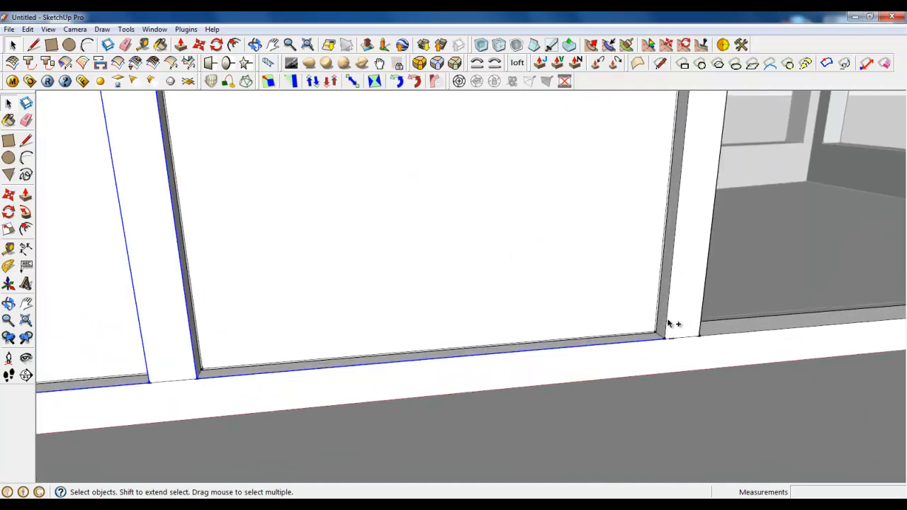
Add the top front edges of the left and middle openings to the selection.
scroll(653, 416, "down", 6)
scroll(539, 212, "up", 4)
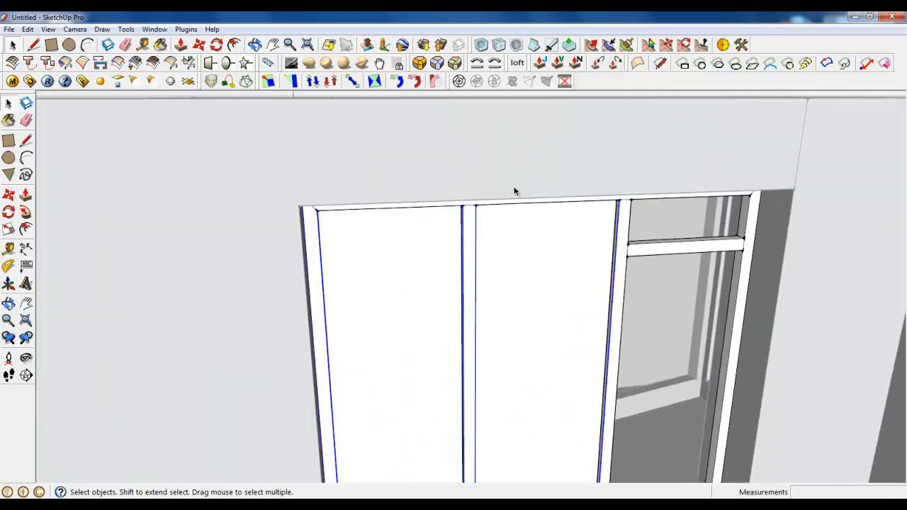
middle_click_drag(516, 190, 458, 177)
scroll(440, 217, "up", 2)
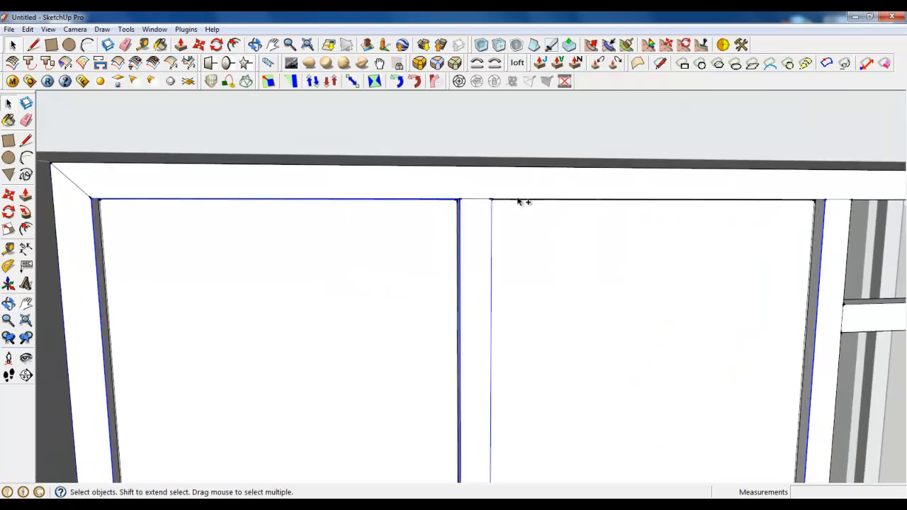
scroll(263, 223, "down", 3)
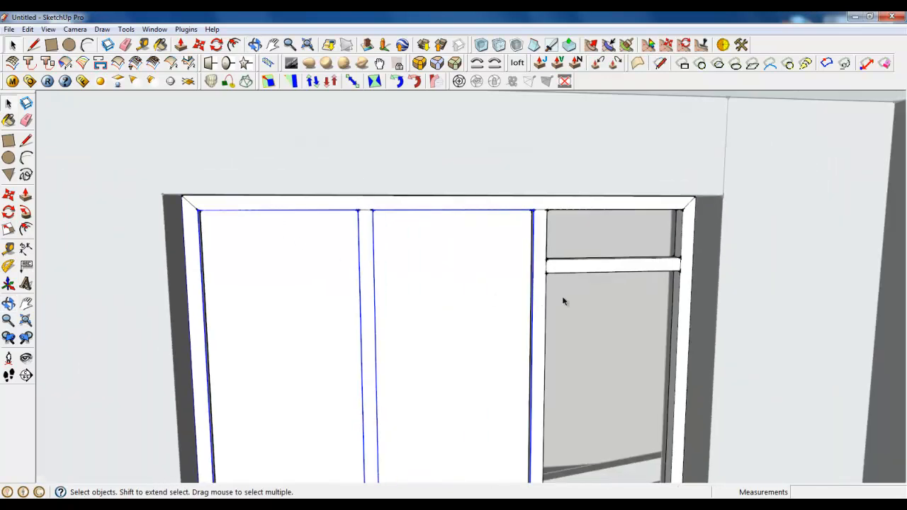
Add all four front edges of the transom opening above the door to the selection.
scroll(716, 198, "up", 4)
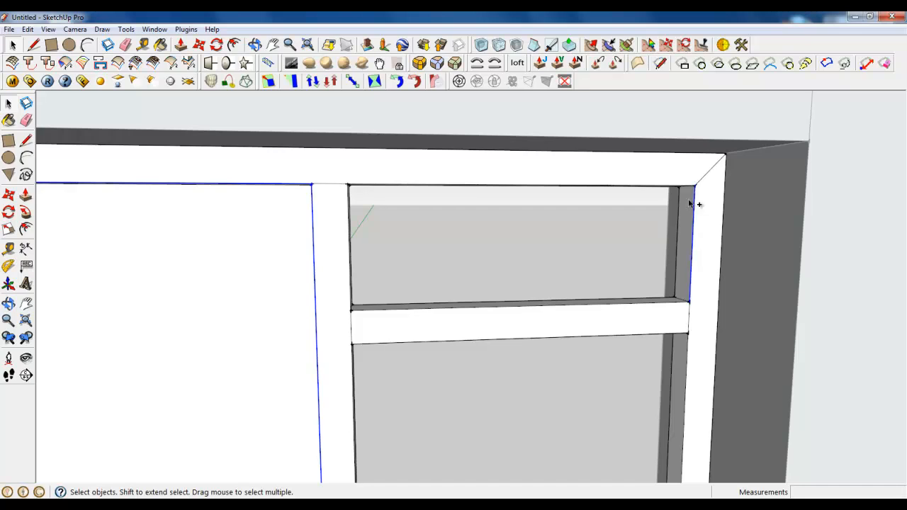
mouse_move(672, 189)
middle_mouse_down()
mouse_move(588, 166)
mouse_move(449, 178)
middle_mouse_up()
scroll(324, 210, "up", 2)
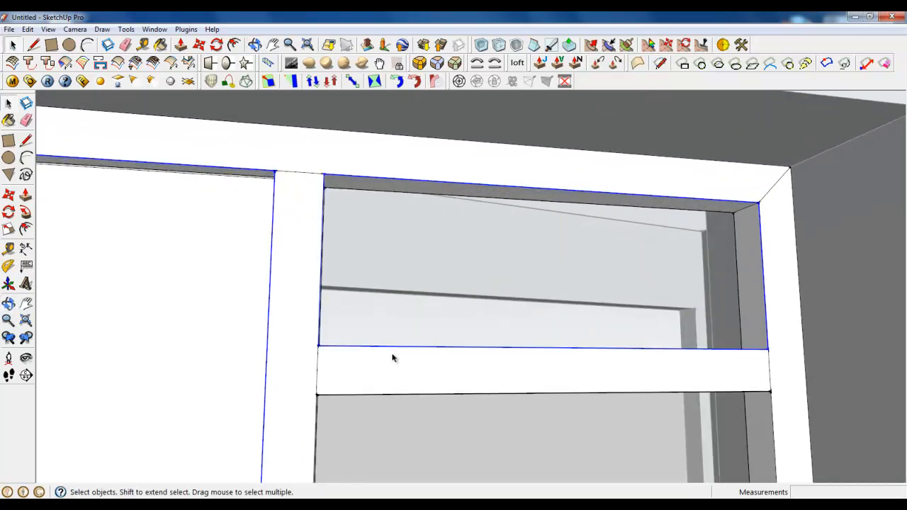
middle_click_drag(394, 358, 303, 345)
Round the selected opening edges with Round Corner, using a 4.6 mm offset and 5 segments.
left_click(422, 64)
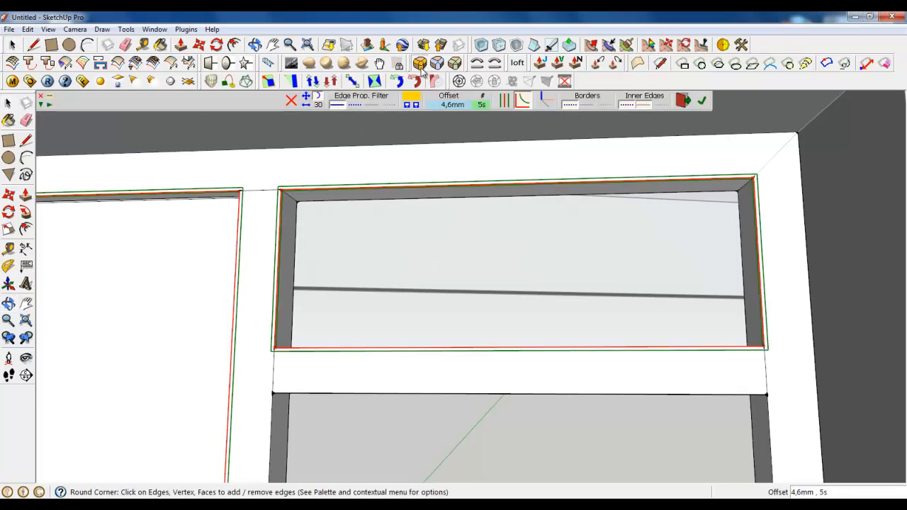
left_click(703, 101)
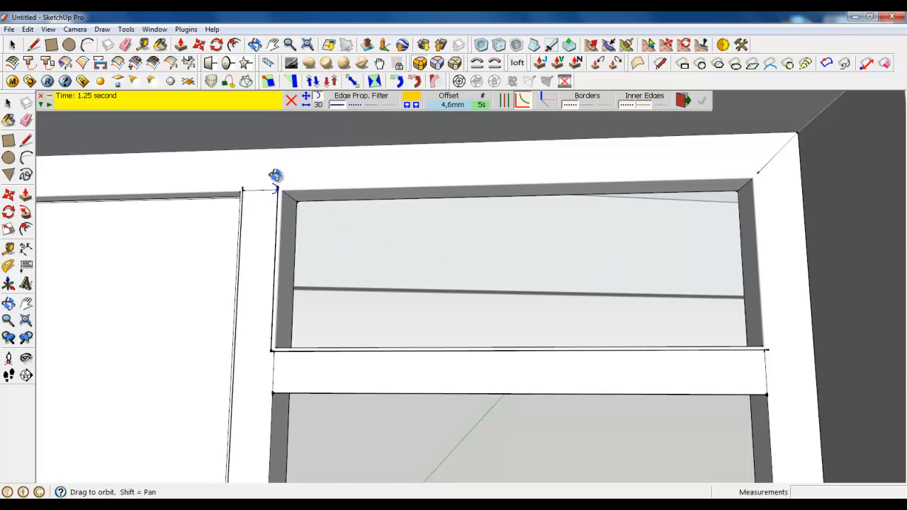
middle_click_drag(276, 176, 377, 320)
scroll(518, 241, "down", 4)
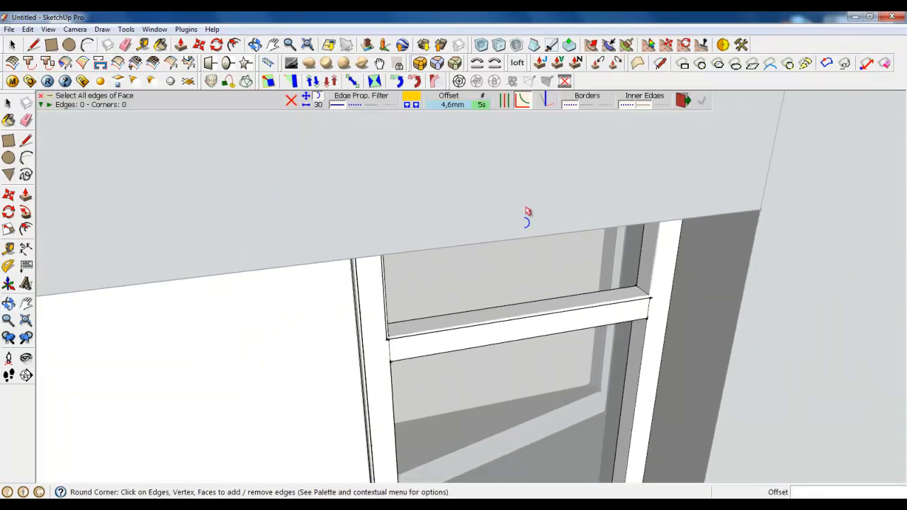
left_click(12, 45)
Turn on the display of hidden geometry and unhide the hidden glass door group in the window frame.
scroll(431, 173, "down", 8)
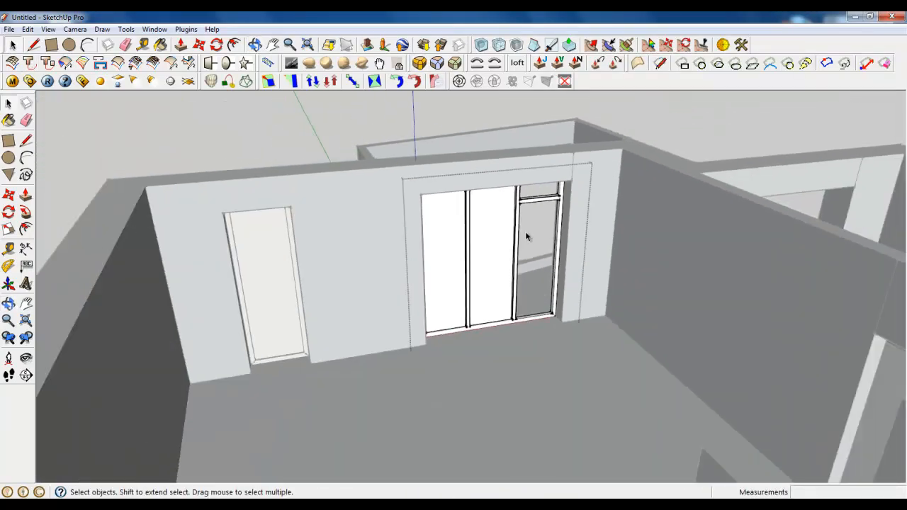
scroll(619, 260, "up", 5)
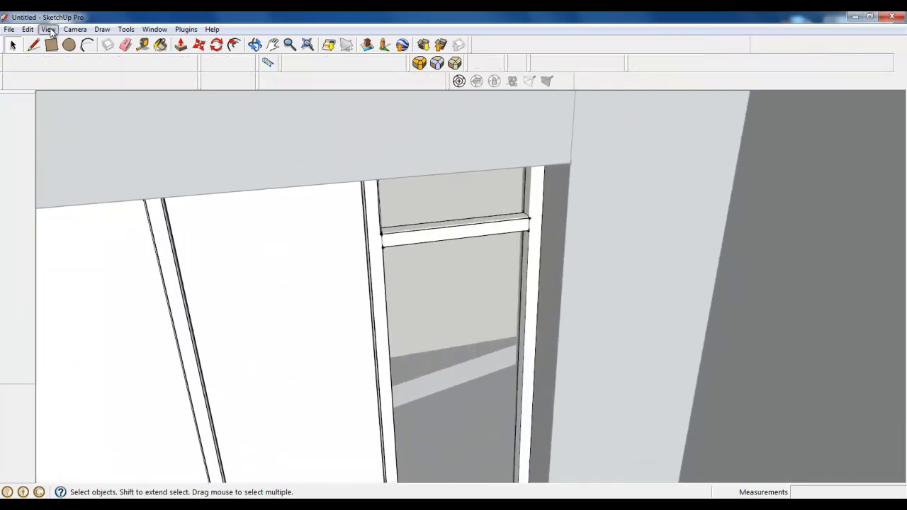
left_click(48, 29)
left_click(71, 71)
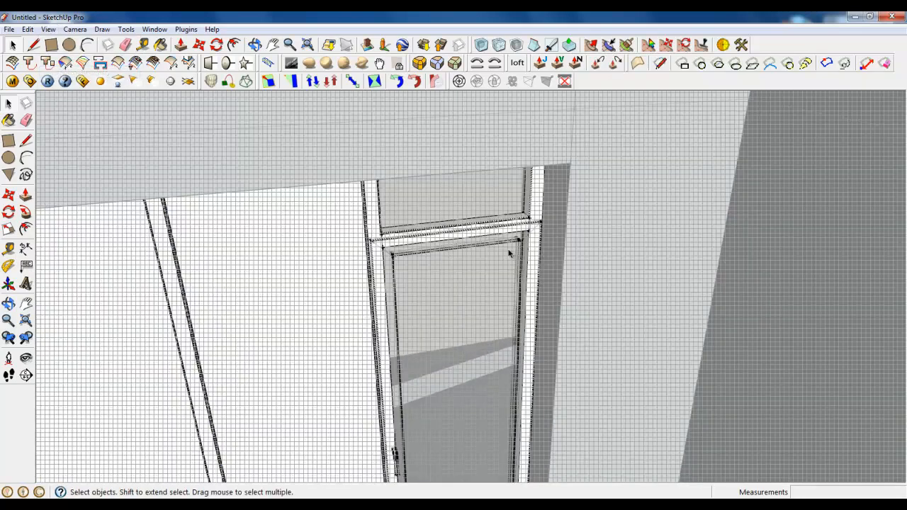
right_click(515, 249)
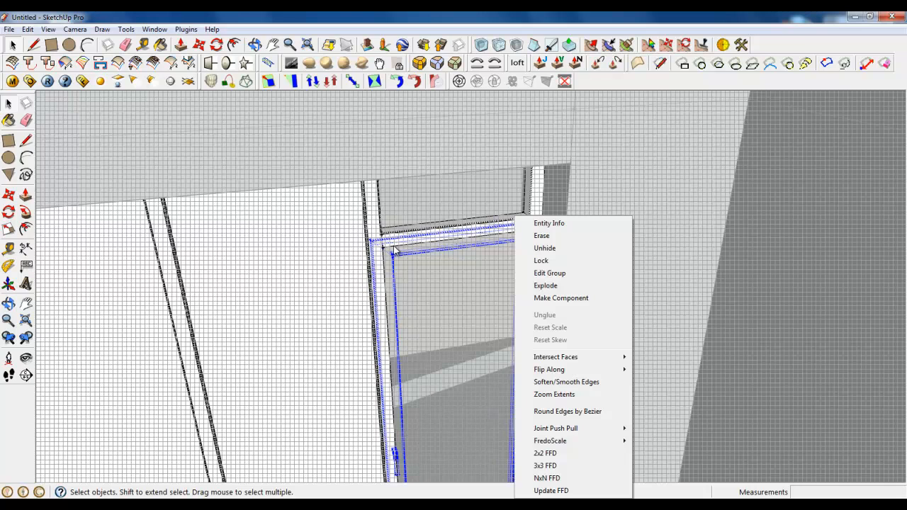
left_click(540, 248)
left_click(246, 142)
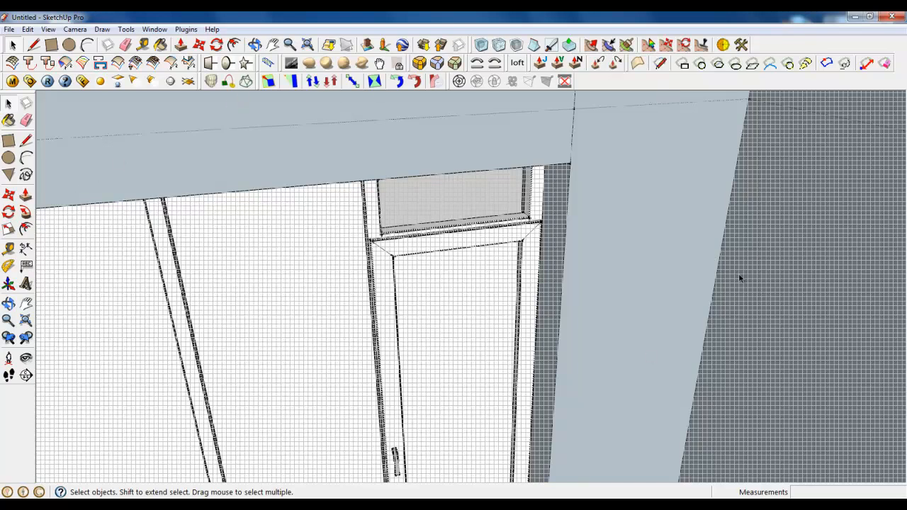
Turn off the display of hidden geometry.
scroll(591, 242, "down", 10)
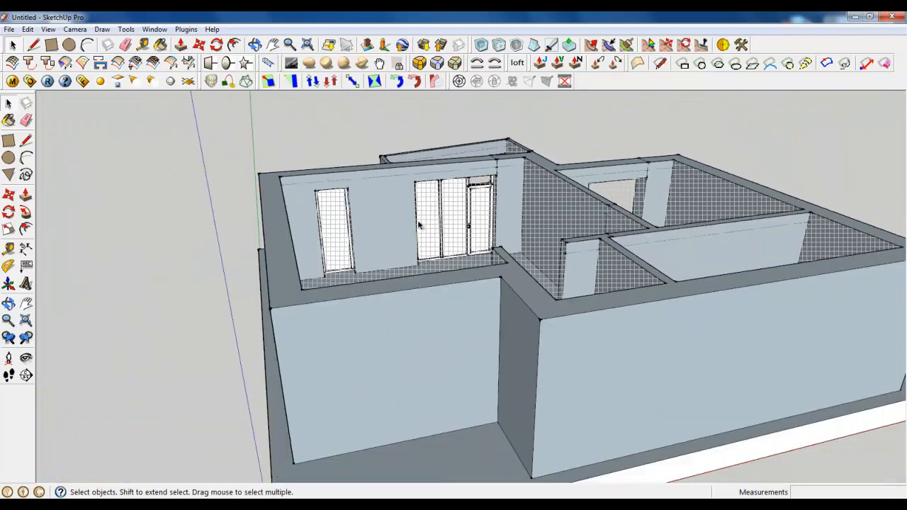
middle_click_drag(419, 225, 454, 241)
scroll(441, 177, "up", 3)
left_click(48, 29)
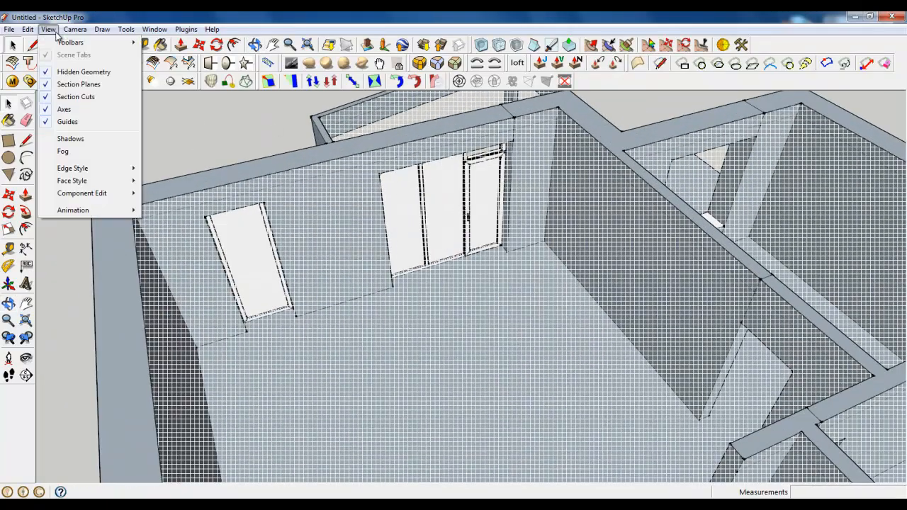
left_click(78, 69)
Examine the completed window and door unit in the room wall and the neighbouring window openings.
scroll(215, 209, "down", 5)
middle_click_drag(512, 217, 331, 83)
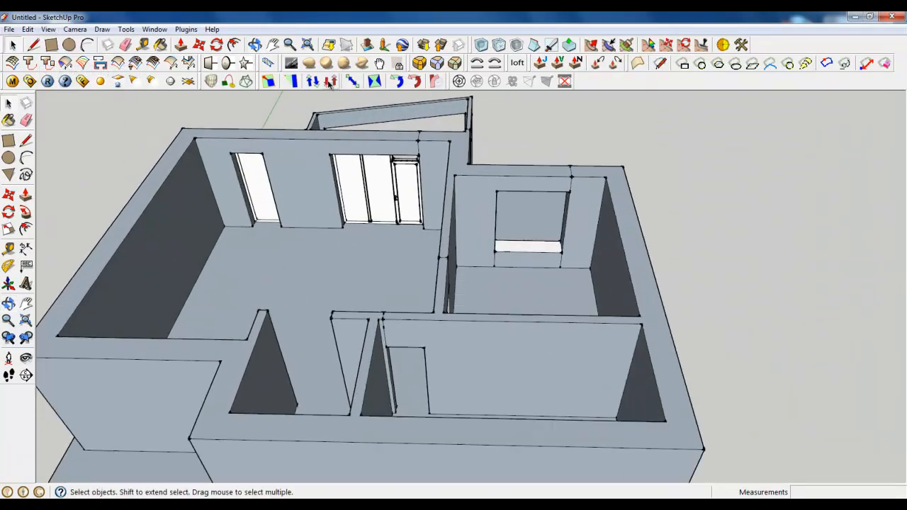
scroll(362, 198, "up", 1)
middle_click_drag(373, 213, 368, 181)
scroll(348, 176, "up", 2)
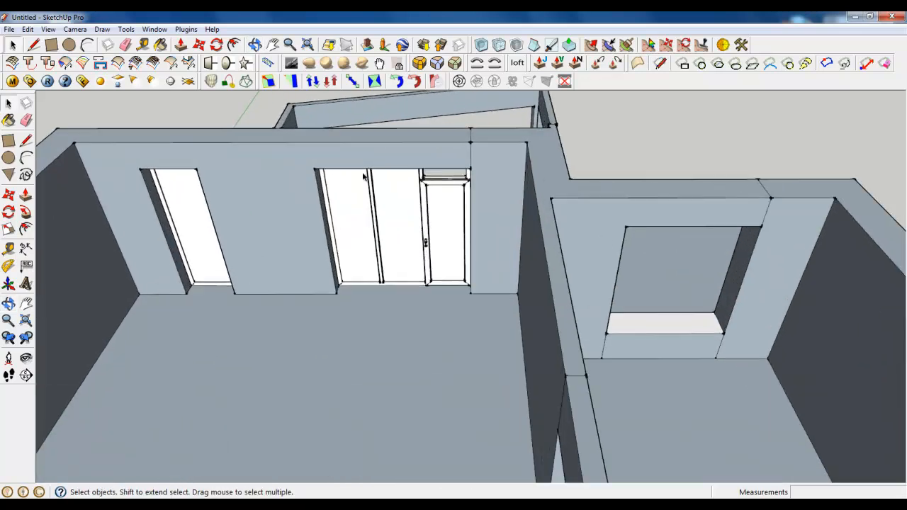
left_click(370, 199)
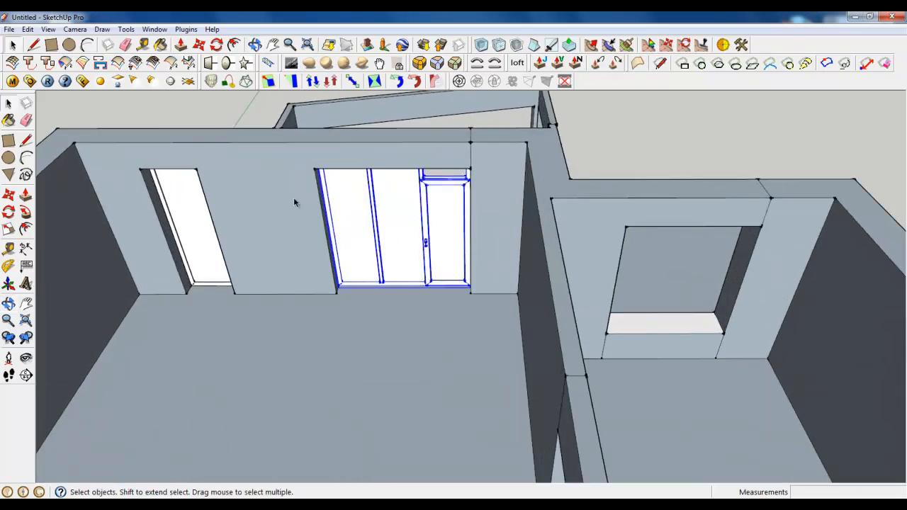
left_click(187, 209)
scroll(387, 268, "down", 2)
left_click(378, 239)
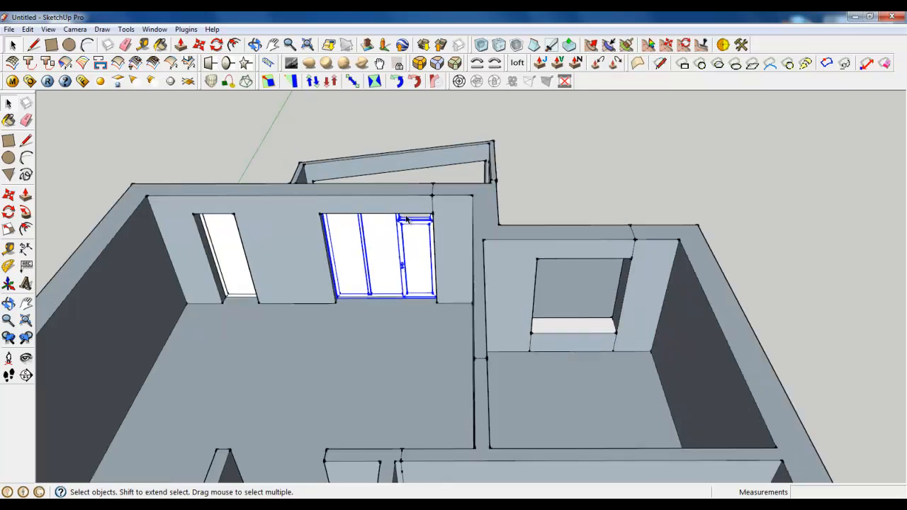
scroll(392, 219, "up", 3)
middle_click_drag(392, 219, 484, 120)
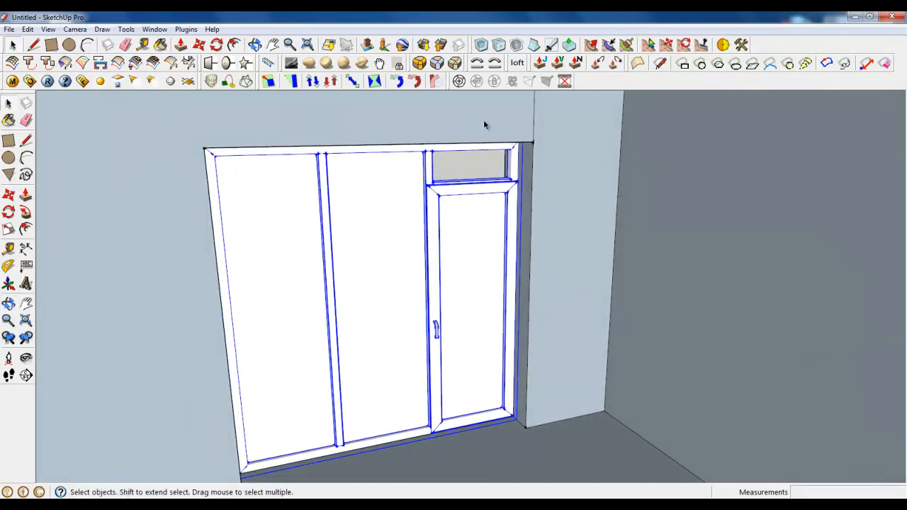
scroll(478, 131, "up", 4)
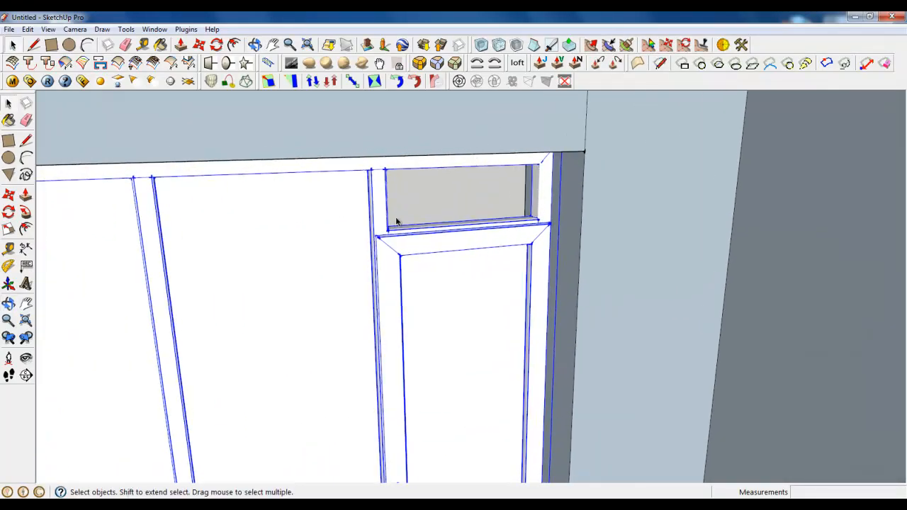
scroll(523, 353, "down", 5)
middle_click_drag(523, 273, 500, 372)
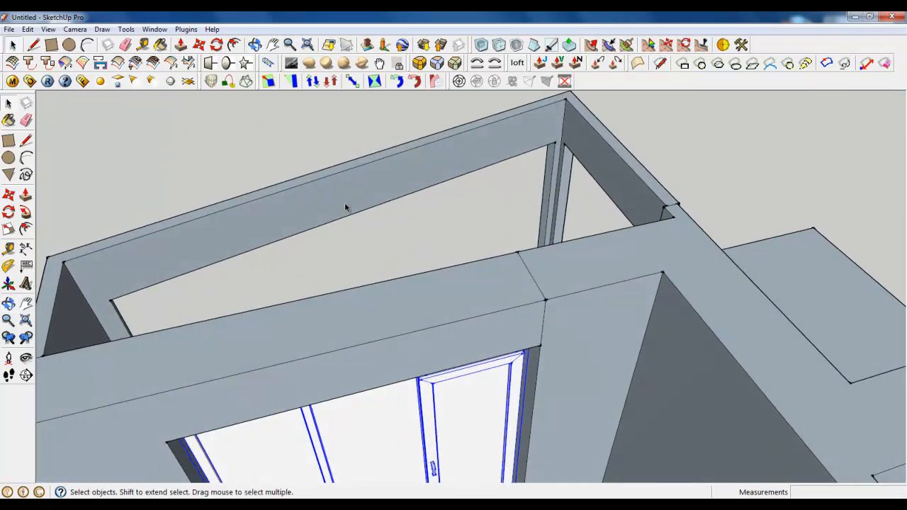
scroll(314, 147, "down", 2)
scroll(315, 143, "down", 2)
middle_click_drag(622, 369, 426, 247)
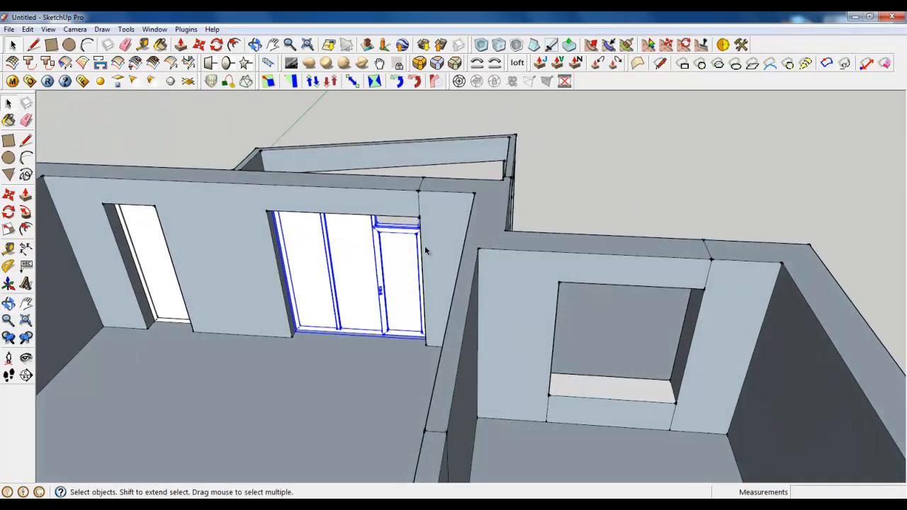
scroll(425, 247, "down", 2)
scroll(588, 348, "up", 2)
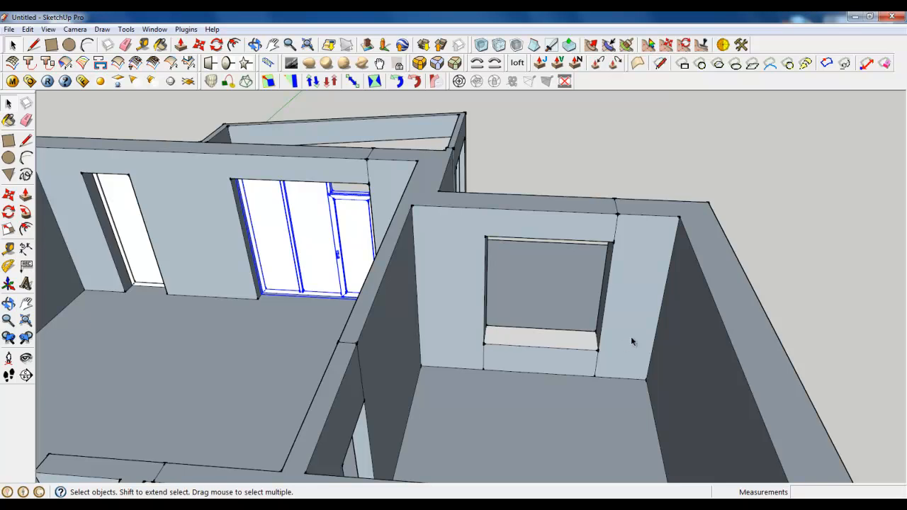
scroll(224, 259, "down", 3)
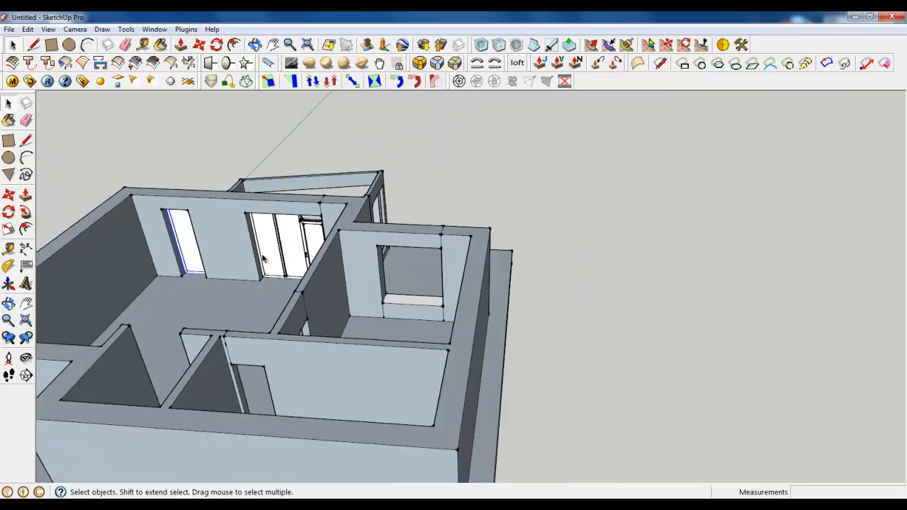
Examine the projecting bay with its framed openings from outside the building.
scroll(369, 289, "down", 1)
middle_click_drag(417, 291, 534, 177)
scroll(462, 156, "up", 6)
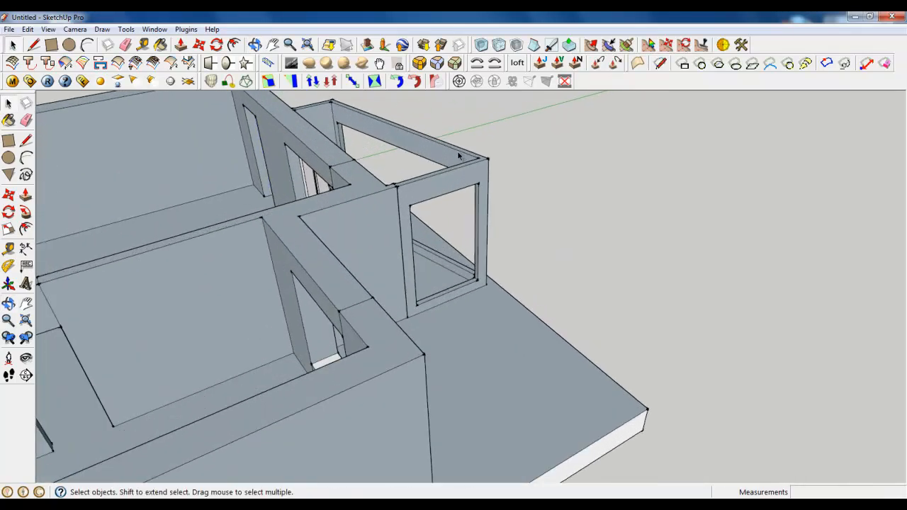
middle_click_drag(466, 190, 257, 195)
scroll(459, 221, "down", 2)
middle_click_drag(460, 221, 194, 217)
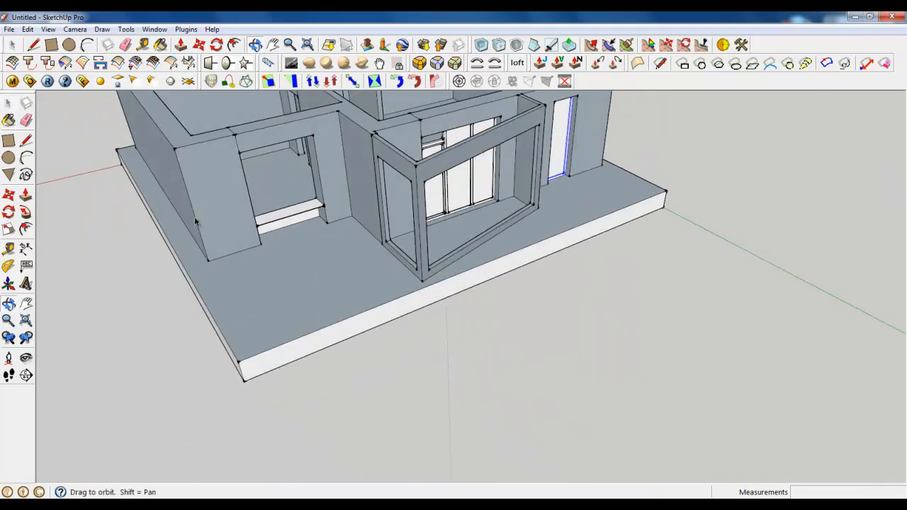
scroll(406, 141, "up", 3)
scroll(391, 333, "down", 4)
scroll(400, 290, "up", 4)
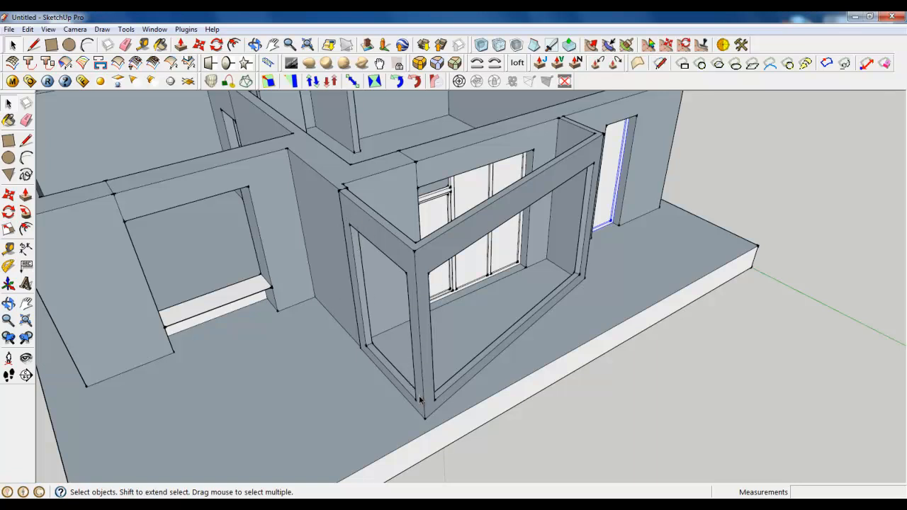
scroll(389, 376, "up", 3)
middle_click_drag(389, 376, 419, 383)
scroll(419, 383, "down", 2)
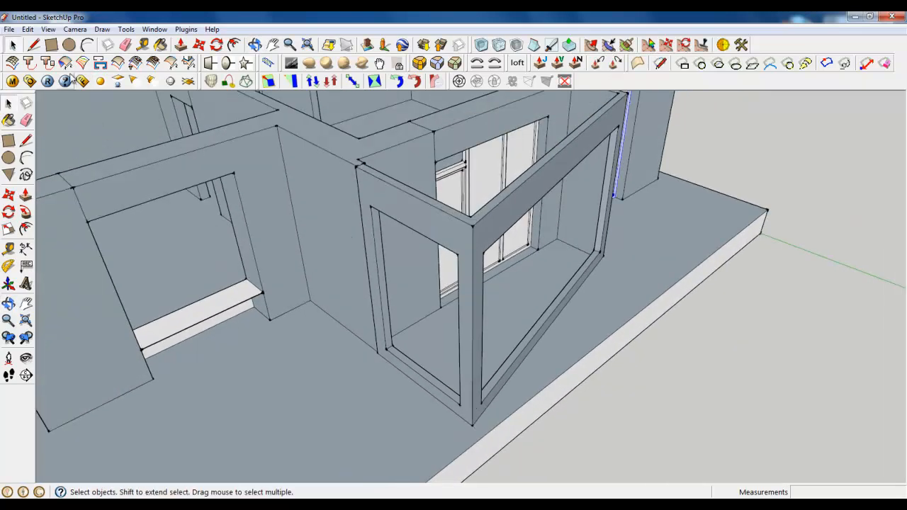
Draw a 2100 by 1375.8 mm rectangle across the bay's narrow side opening, from its lower inner corner to the opposite upper corner.
left_click(51, 43)
middle_click_drag(333, 305, 364, 324)
scroll(425, 364, "up", 5)
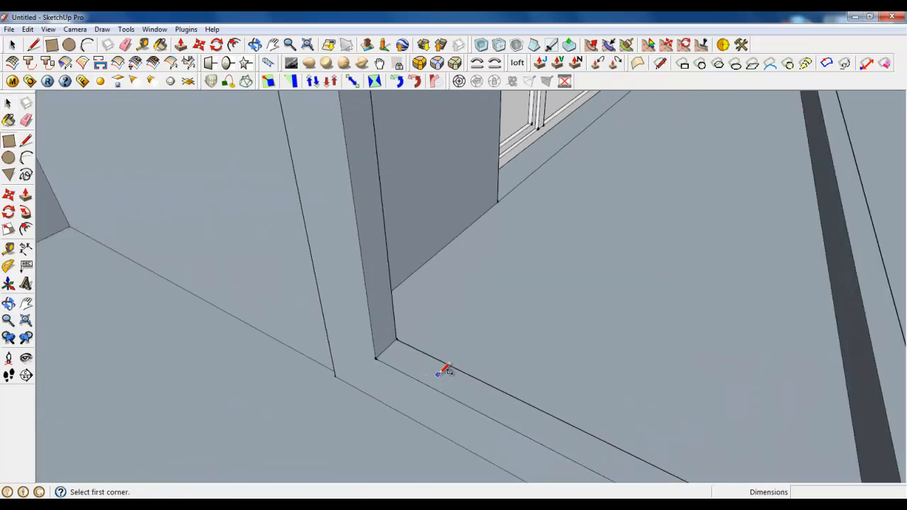
scroll(443, 370, "up", 1)
left_click(378, 343)
scroll(328, 391, "down", 8)
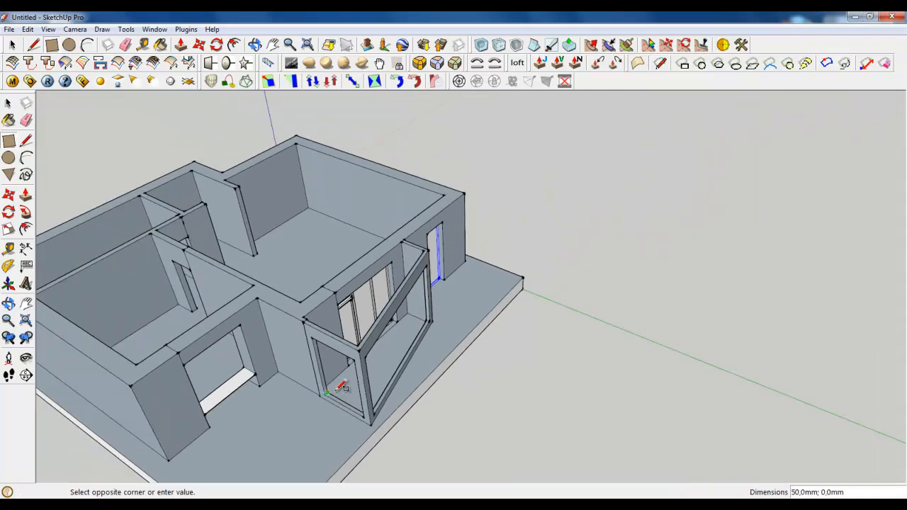
middle_click_drag(341, 386, 504, 345)
scroll(524, 314, "up", 8)
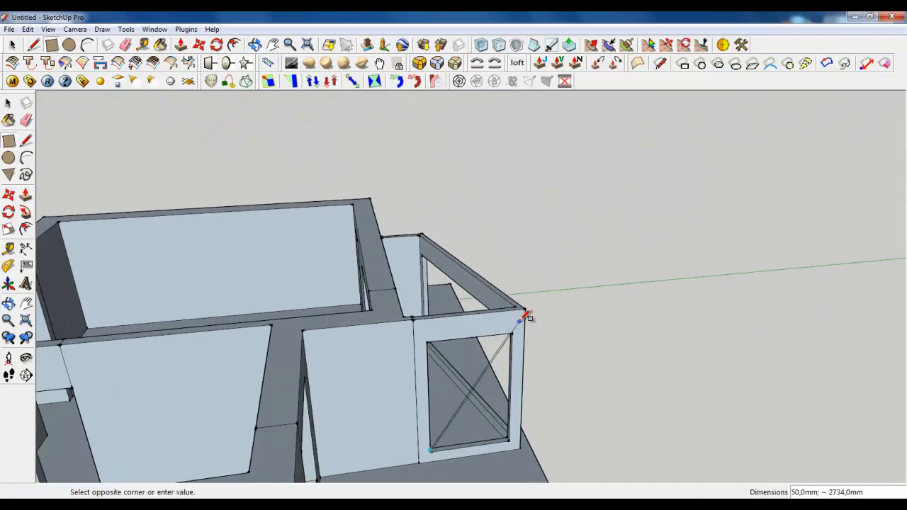
middle_click_drag(498, 382, 516, 277)
scroll(517, 277, "up", 5)
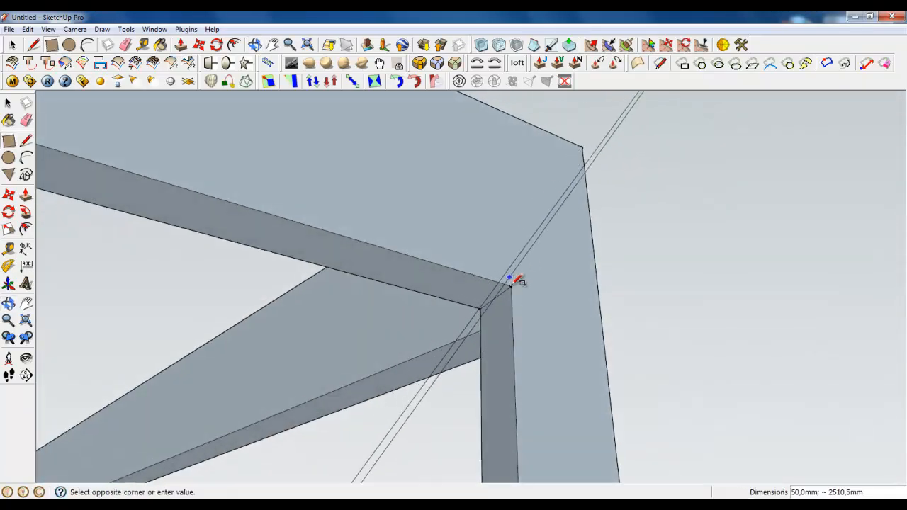
left_click(495, 275)
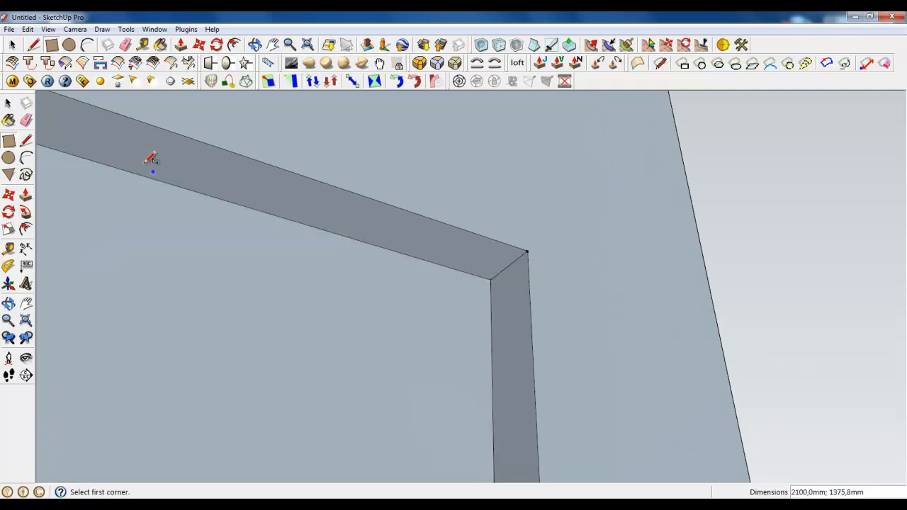
Make the new rectangle in the bay's side opening a group.
key("space")
left_click(456, 272)
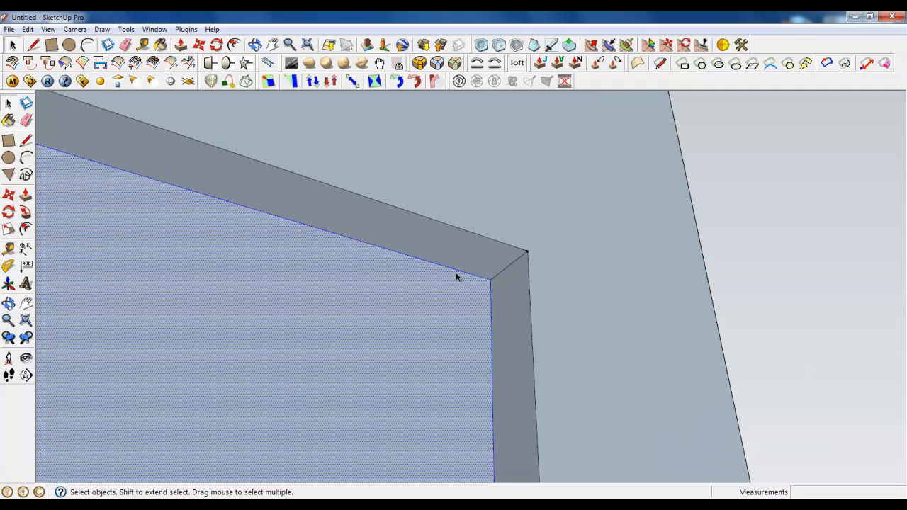
right_click(455, 272)
left_click(501, 128)
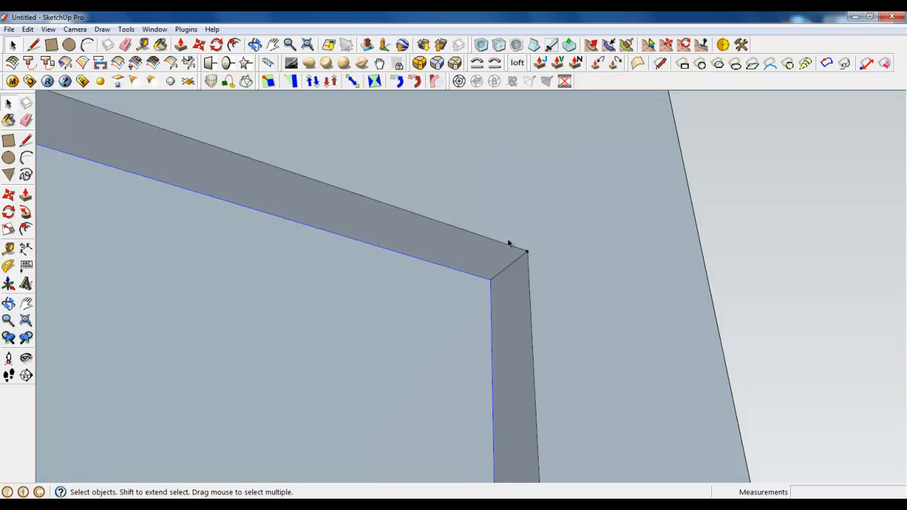
Inside the pane group, copy the rectangular face 3 mm along the depth of the side opening.
scroll(490, 298, "up", 3)
scroll(490, 294, "up", 3)
middle_click_drag(490, 294, 584, 300)
double_click(449, 264)
left_click(565, 292)
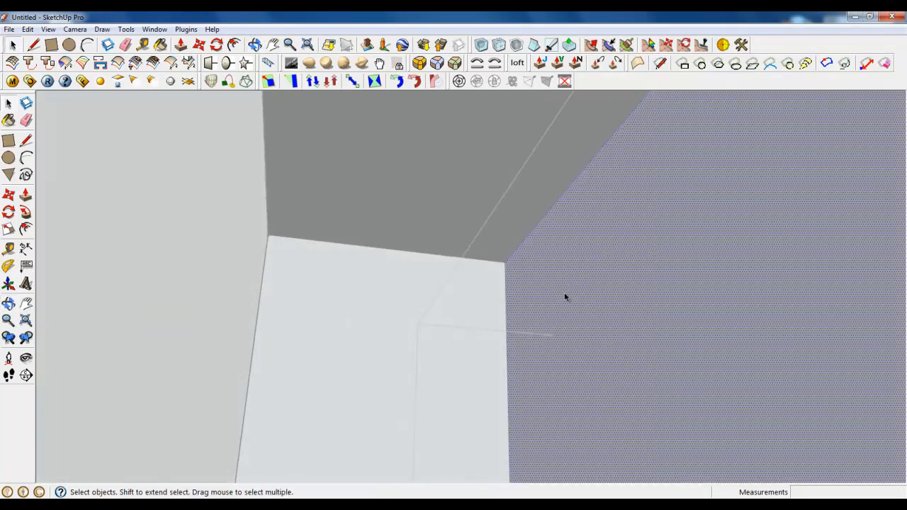
scroll(497, 283, "up", 3)
left_click(202, 46)
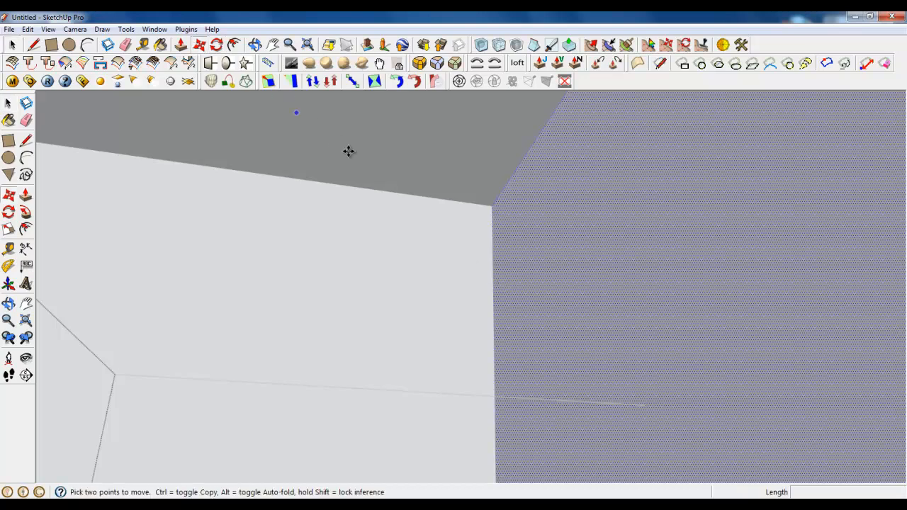
left_click(491, 206, "ctrl")
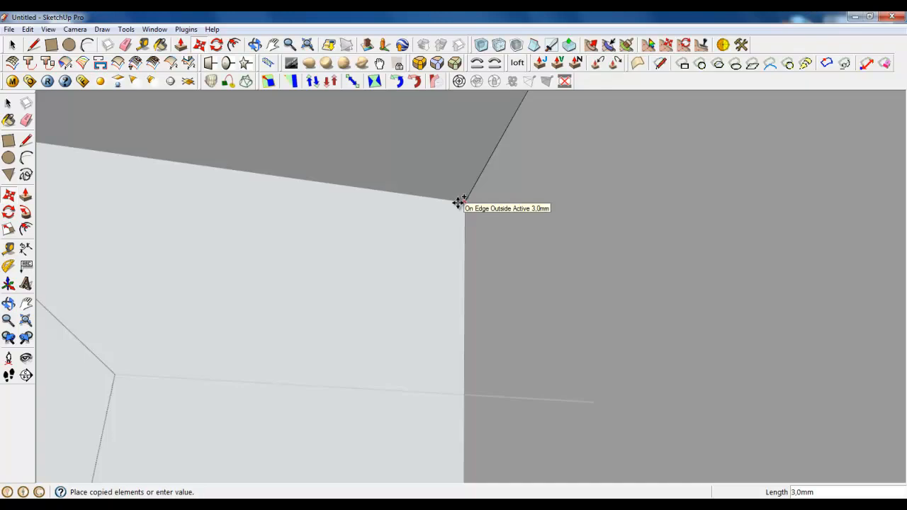
left_click(458, 204)
middle_click_drag(450, 217, 429, 269)
right_click(464, 246)
left_click(473, 256)
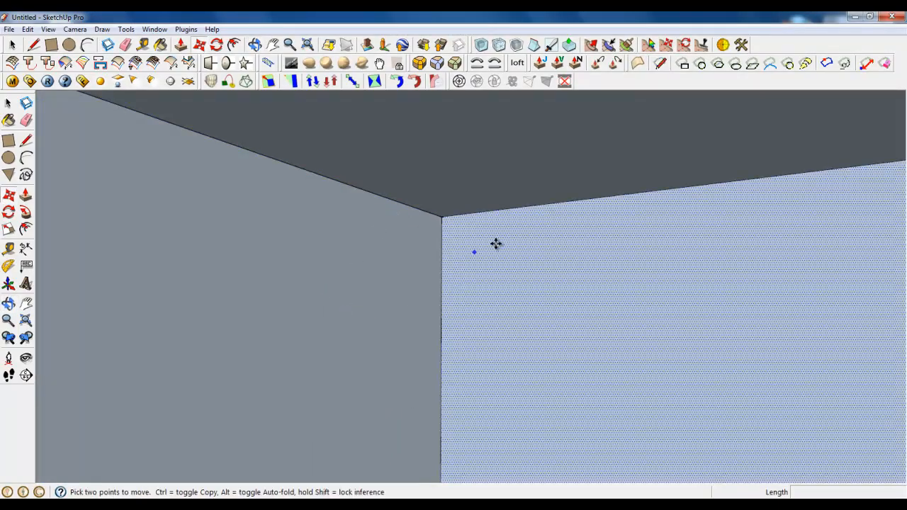
Leave the pane group and examine the bay's wide front opening.
middle_click_drag(496, 244, 362, 242)
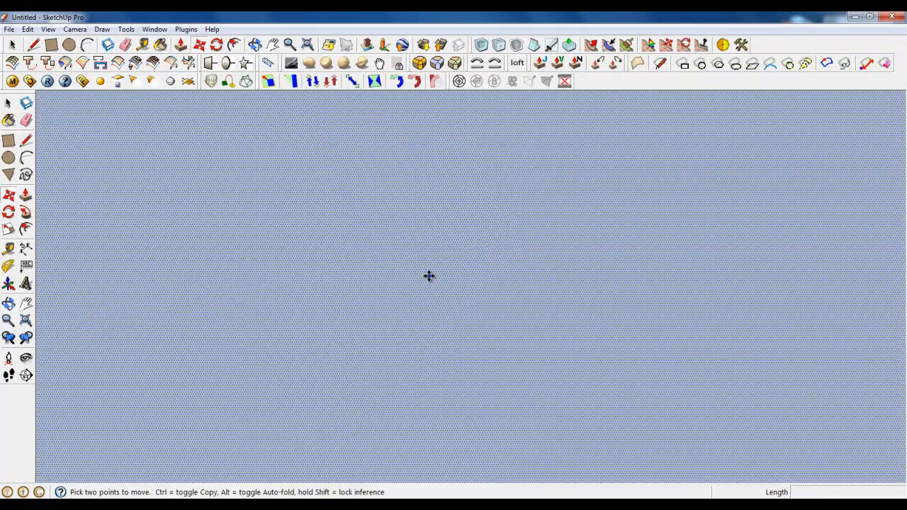
scroll(429, 276, "down", 5)
middle_click_drag(430, 269, 336, 283)
scroll(337, 282, "down", 8)
middle_click_drag(460, 304, 348, 285)
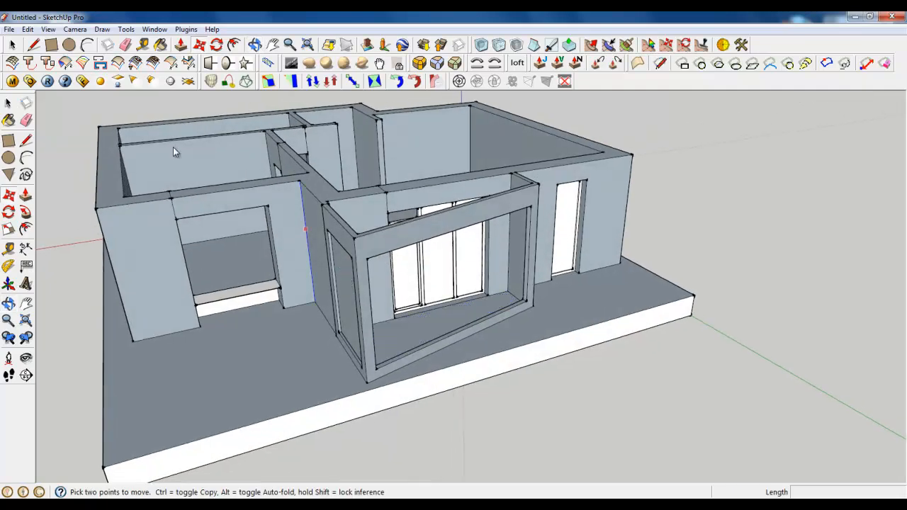
key("space")
scroll(487, 305, "up", 6)
middle_click_drag(487, 304, 304, 329)
scroll(304, 329, "up", 2)
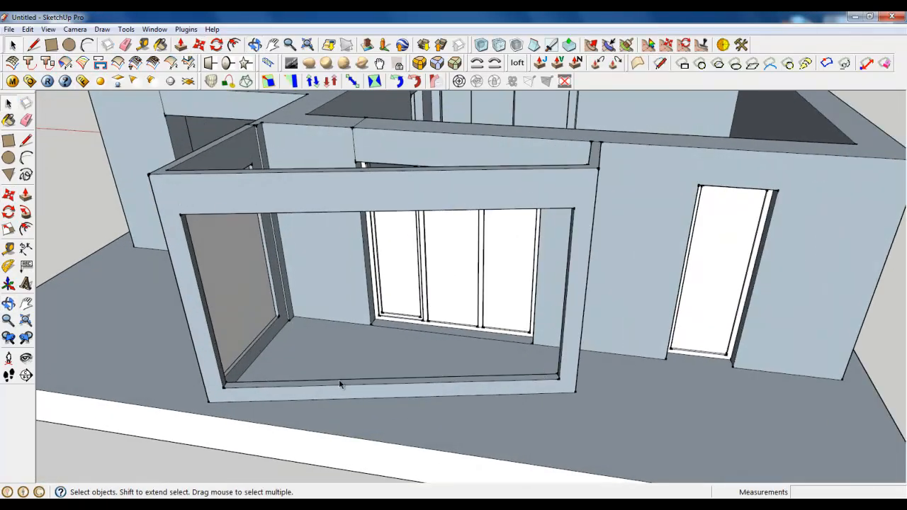
Offset the outline of the front opening's sill face inward by about 19 mm.
scroll(338, 383, "up", 2)
scroll(368, 391, "down", 3)
middle_click_drag(368, 391, 484, 417)
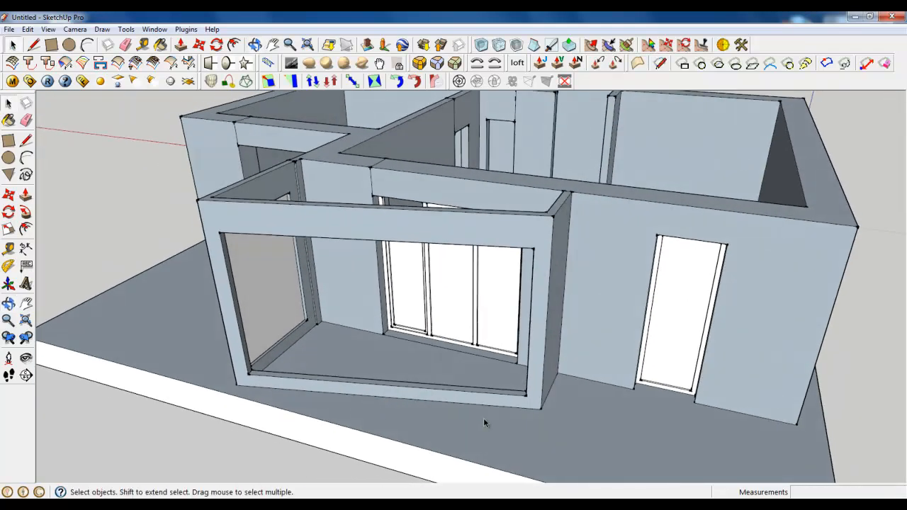
scroll(484, 419, "down", 2)
scroll(401, 404, "up", 2)
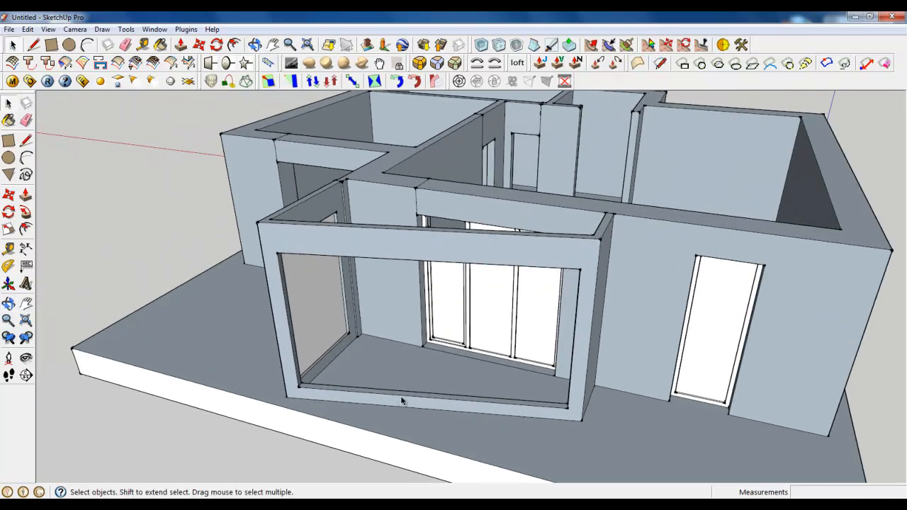
scroll(402, 400, "up", 2)
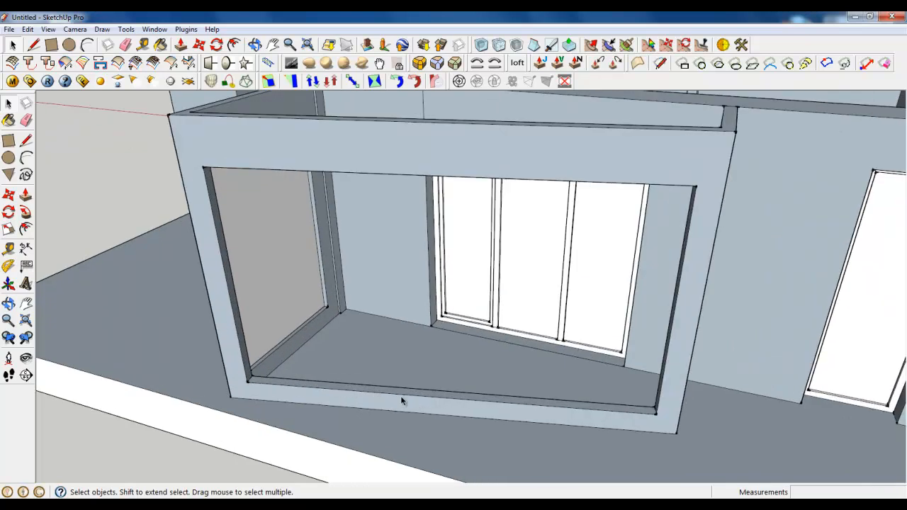
middle_click_drag(428, 413, 460, 433)
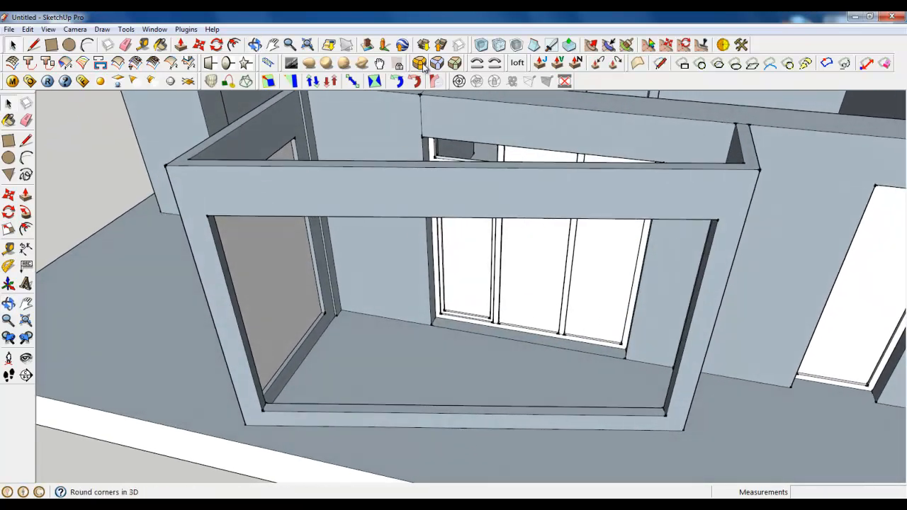
left_click(33, 45)
left_click(13, 46)
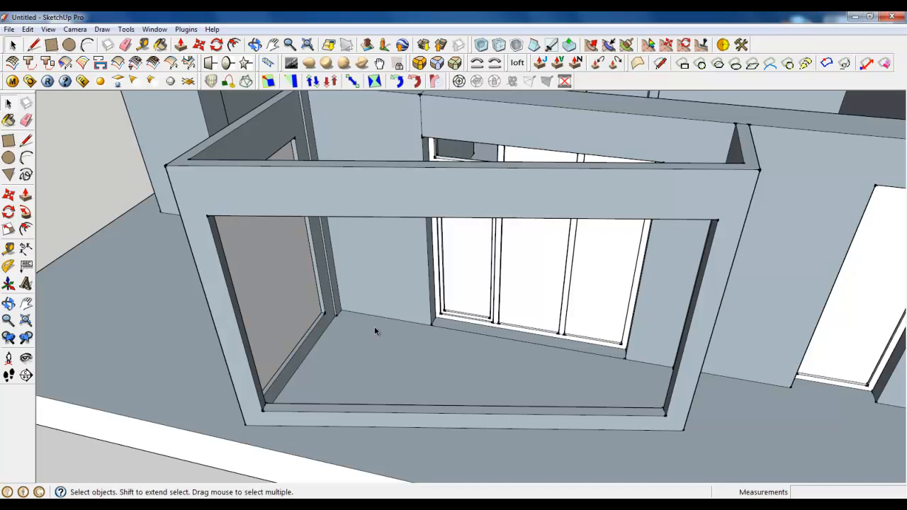
scroll(348, 432, "up", 10)
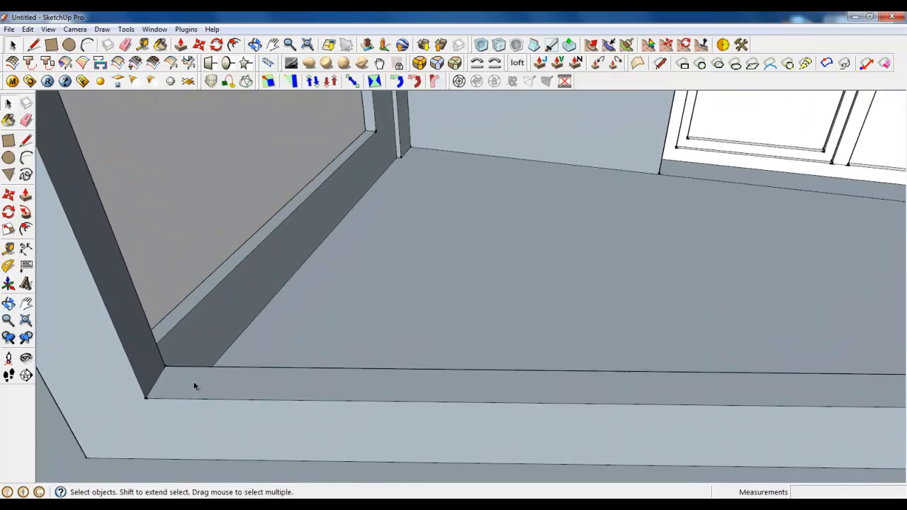
left_click(189, 386)
scroll(190, 386, "up", 3)
left_click(234, 44)
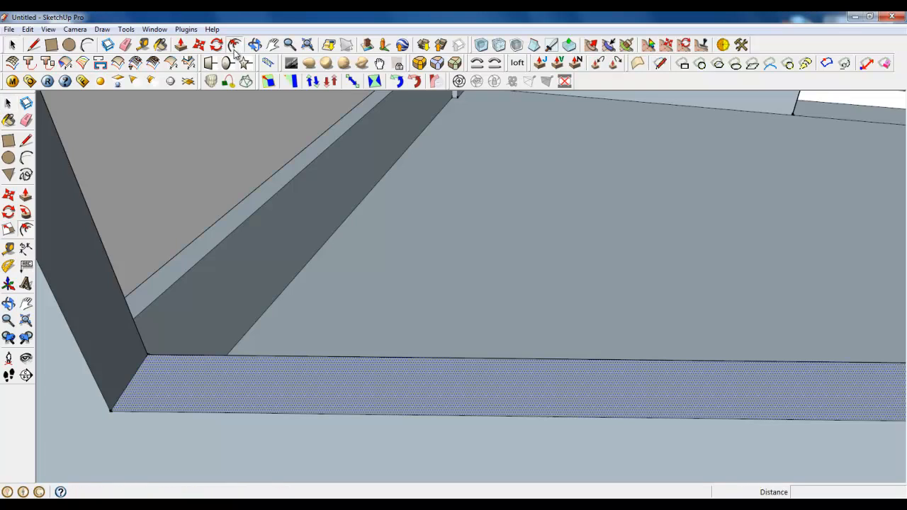
left_click(203, 382)
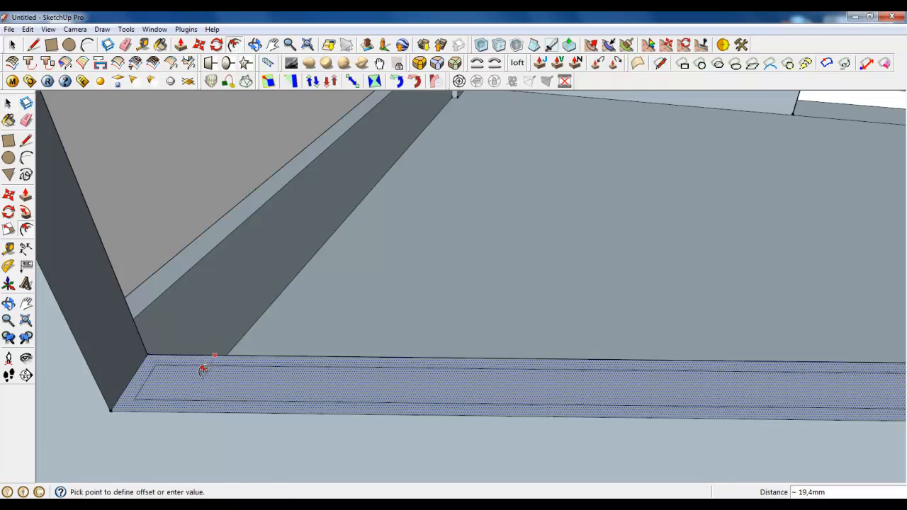
left_click(203, 369)
Draw lines extending both long edges of the sill's inset outline to the left jamb of the front opening.
left_click(33, 45)
mouse_move(141, 454)
middle_mouse_down()
mouse_move(162, 431)
mouse_move(175, 294)
middle_mouse_up()
left_click(457, 304)
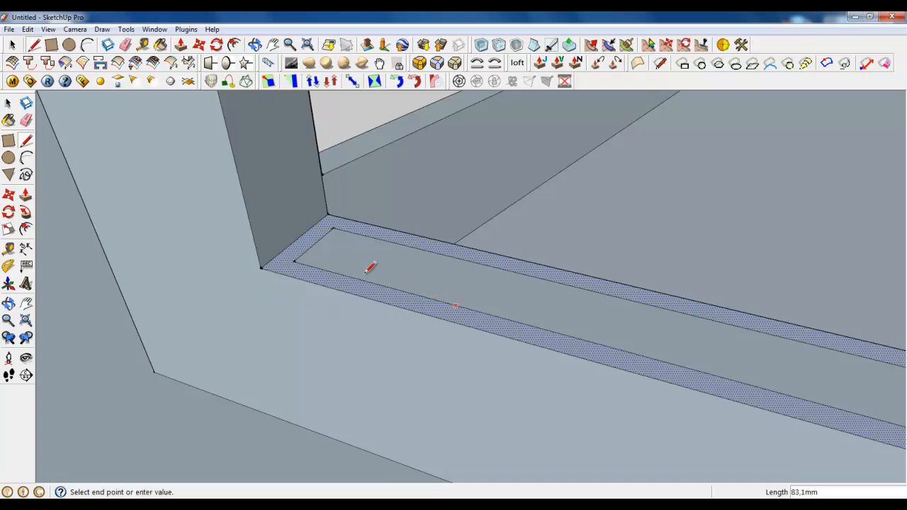
scroll(312, 253, "up", 3)
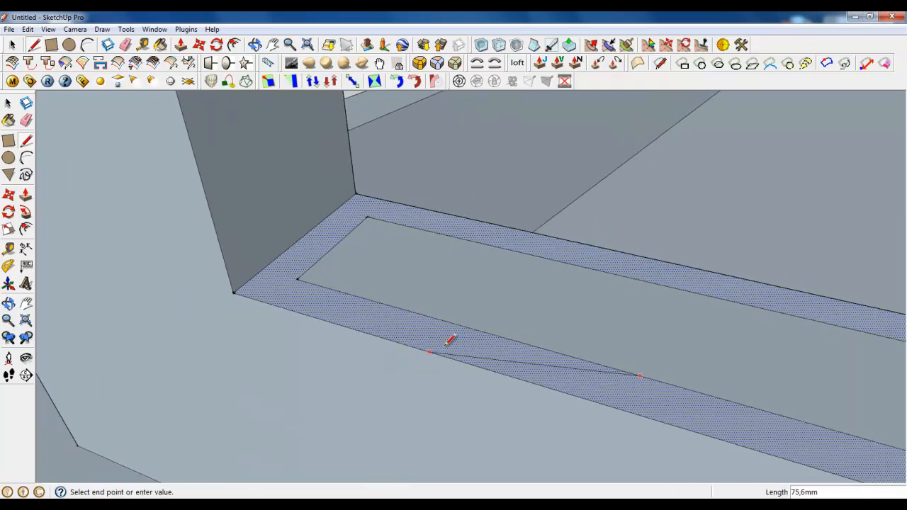
left_click(263, 270)
scroll(224, 388, "down", 2)
scroll(340, 305, "up", 2)
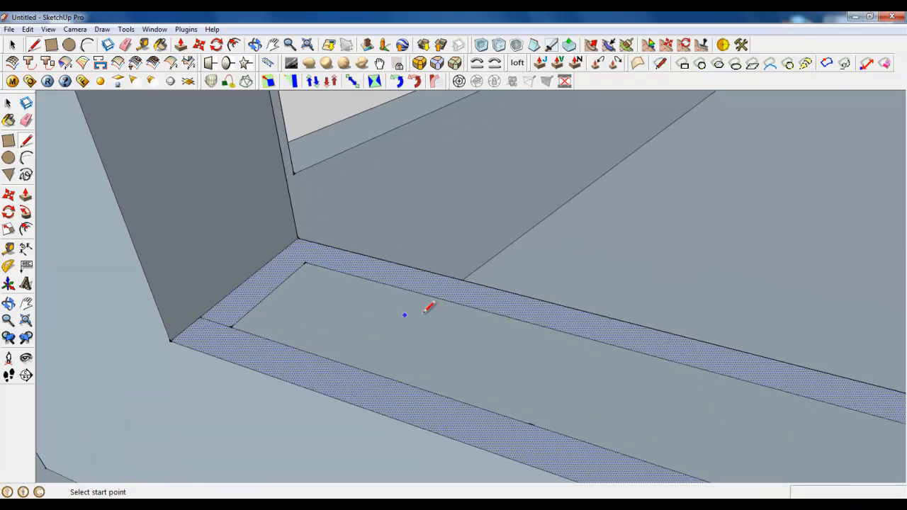
left_click(282, 252)
scroll(142, 288, "down", 5)
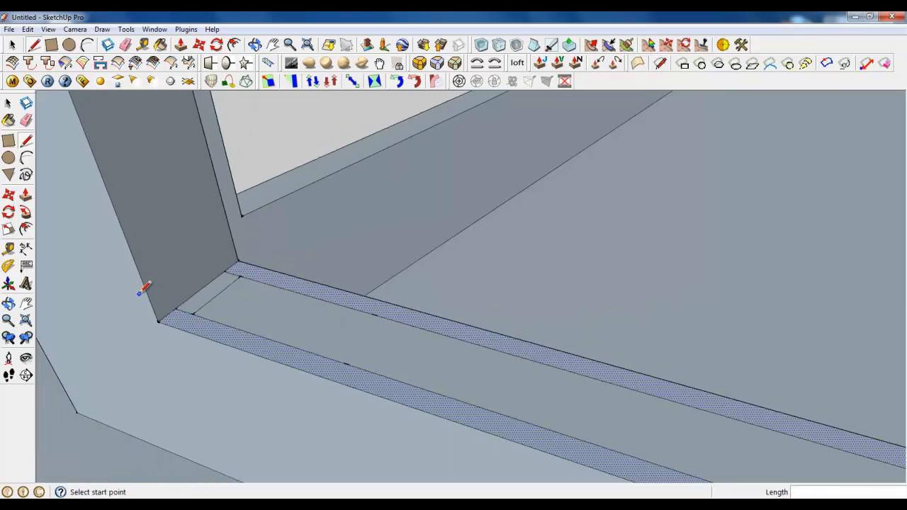
Draw lines extending both long edges of the sill's inset outline to the right jamb of the front opening.
scroll(140, 287, "down", 3)
middle_click_drag(166, 320, 650, 349)
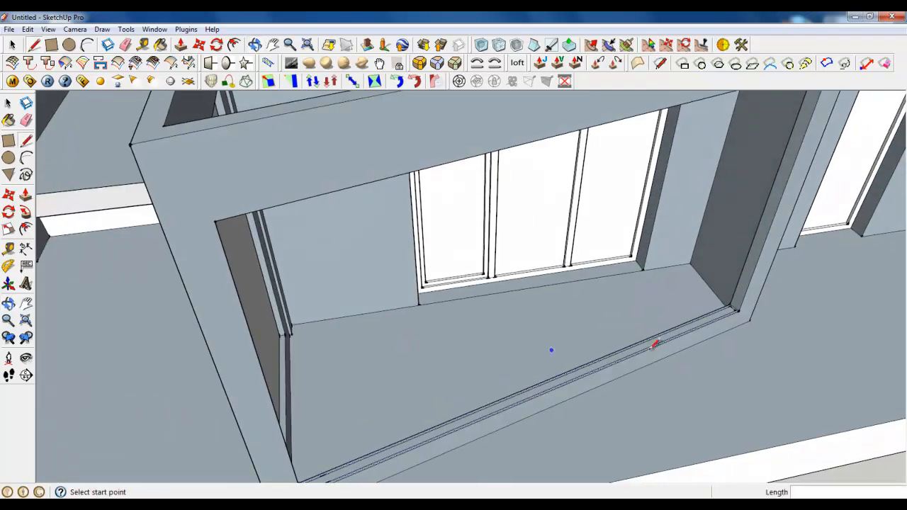
scroll(773, 301, "up", 7)
scroll(638, 335, "up", 3)
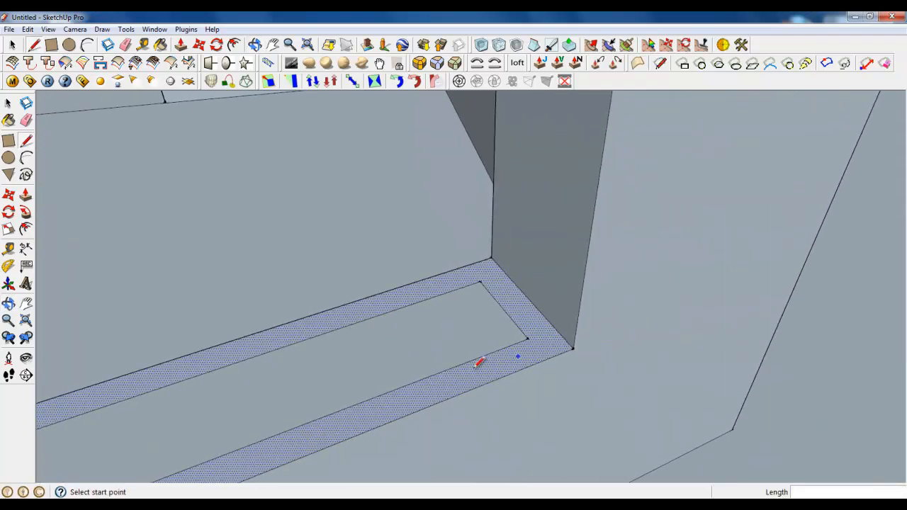
left_click(302, 425)
left_click(557, 326)
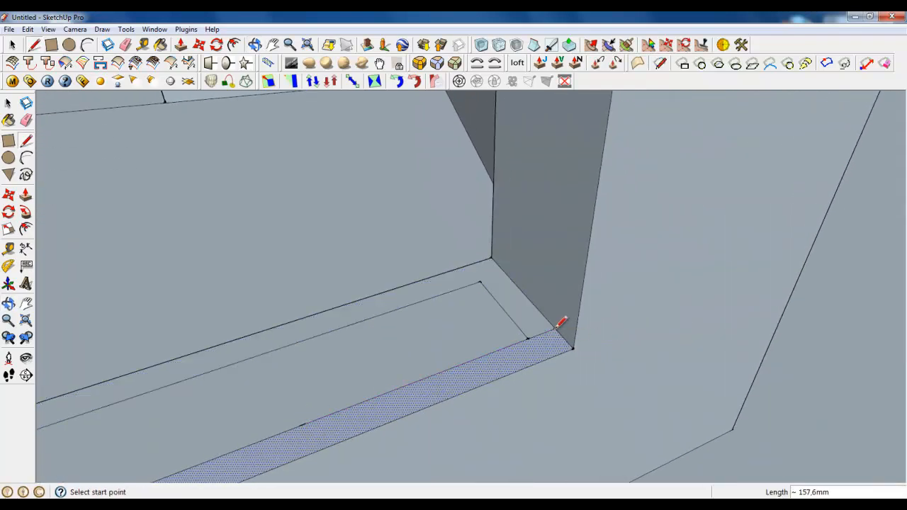
left_click(363, 323)
left_click(505, 275)
Erase the short cross edges at both ends of the sill's inset outline, leaving one continuous central strip.
key("space")
left_click(522, 333)
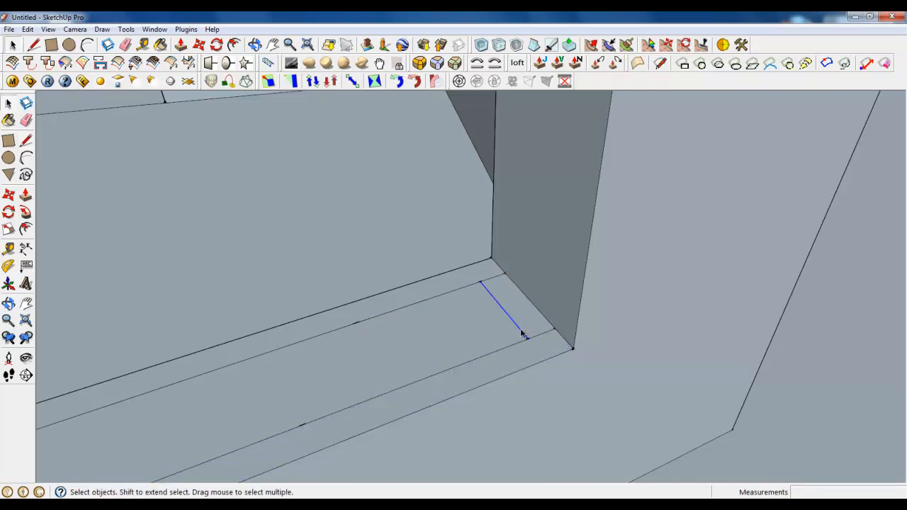
scroll(497, 316, "down", 10)
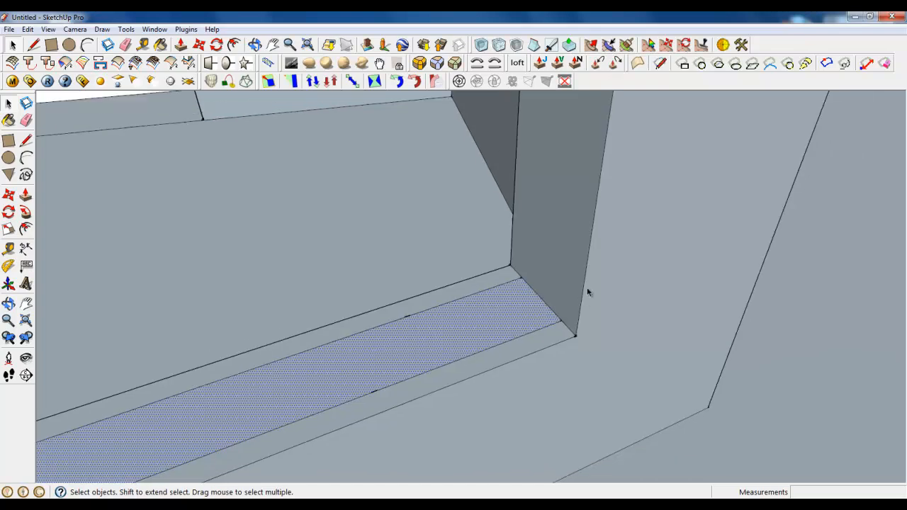
scroll(169, 352, "up", 8)
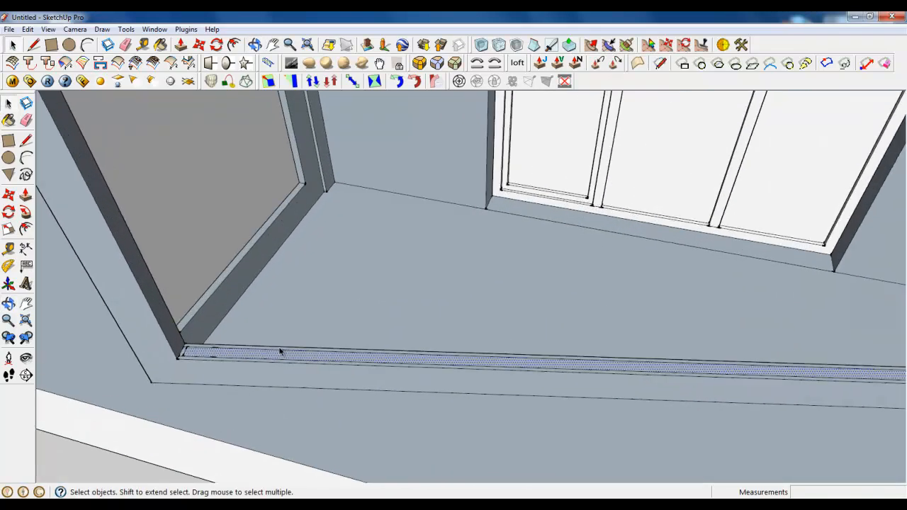
left_click(169, 353)
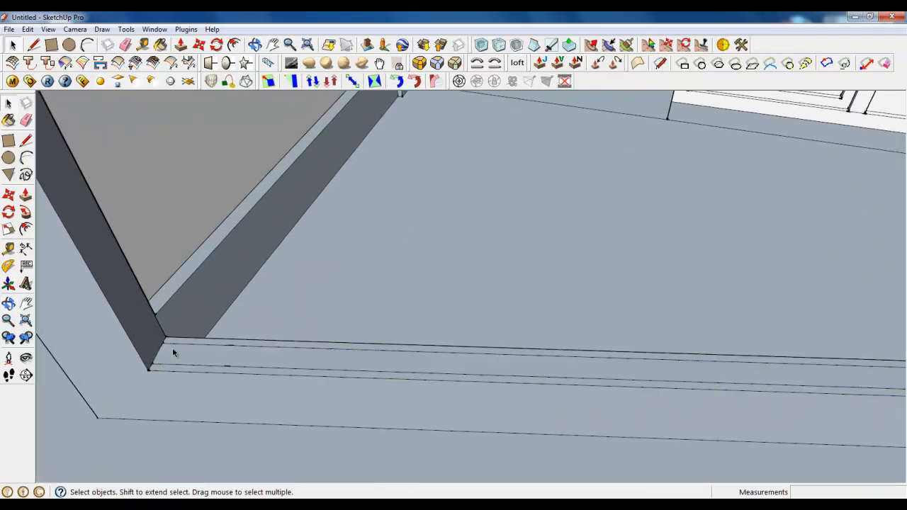
Make the central strip on the front opening's sill a group.
left_click(175, 351)
right_click(177, 353)
left_click(217, 192)
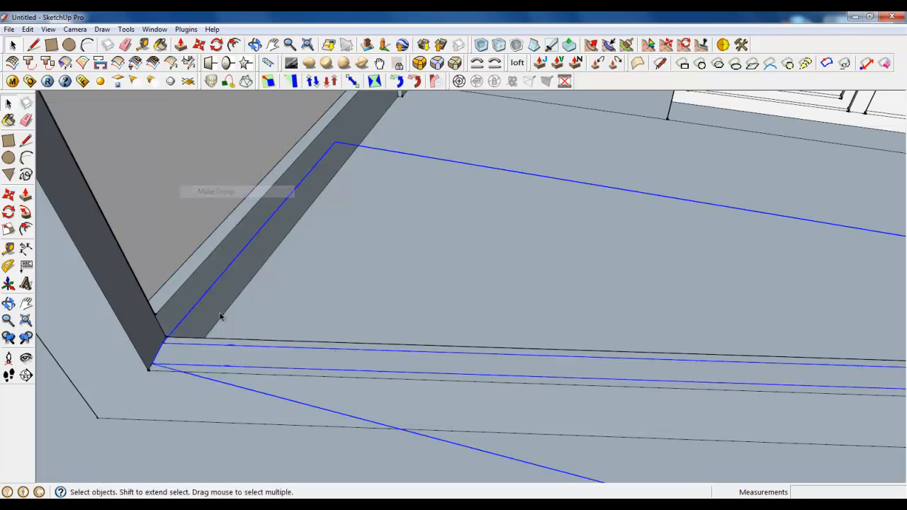
Inside the new group, pull the strip face up to the top of the front opening.
double_click(223, 352)
left_click(181, 46)
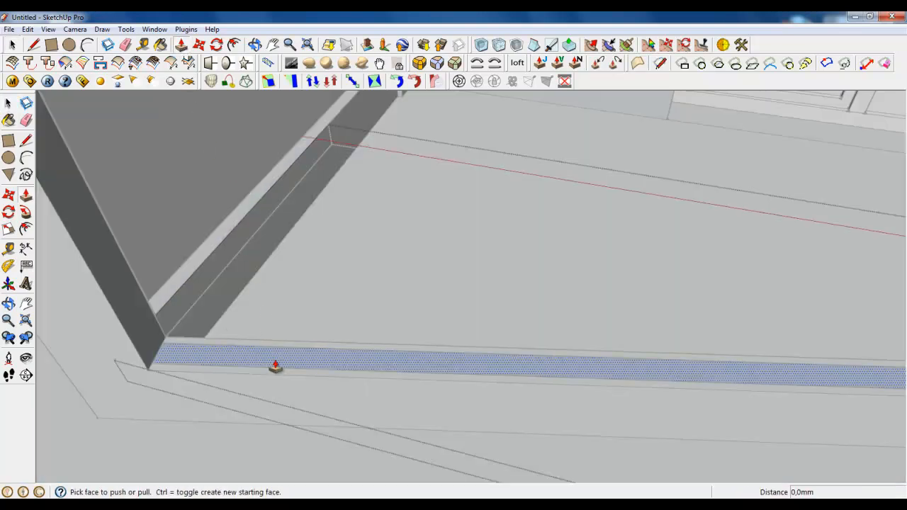
left_click_drag(275, 365, 274, 341)
scroll(341, 340, "down", 6)
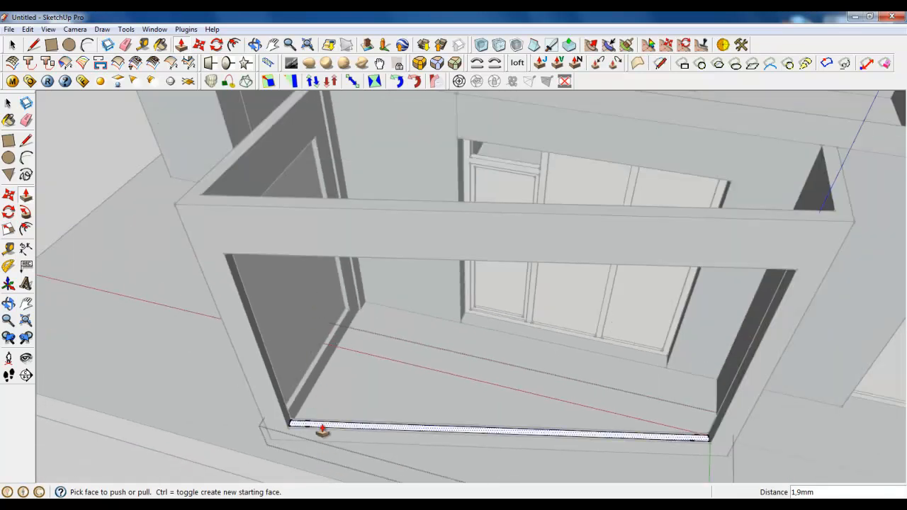
left_click_drag(323, 430, 234, 263)
left_click(222, 260)
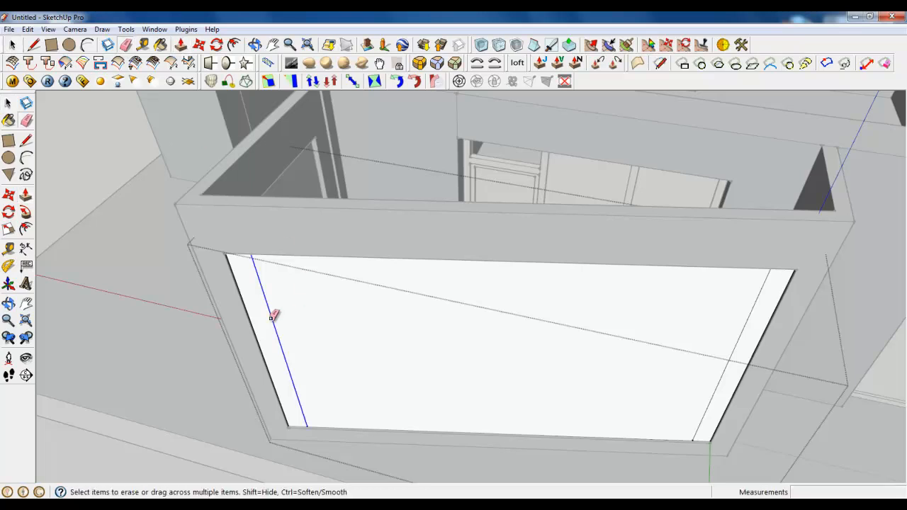
Erase the leftover vertical edges from the large faces of the block filling the front opening.
middle_click_drag(722, 361, 345, 230)
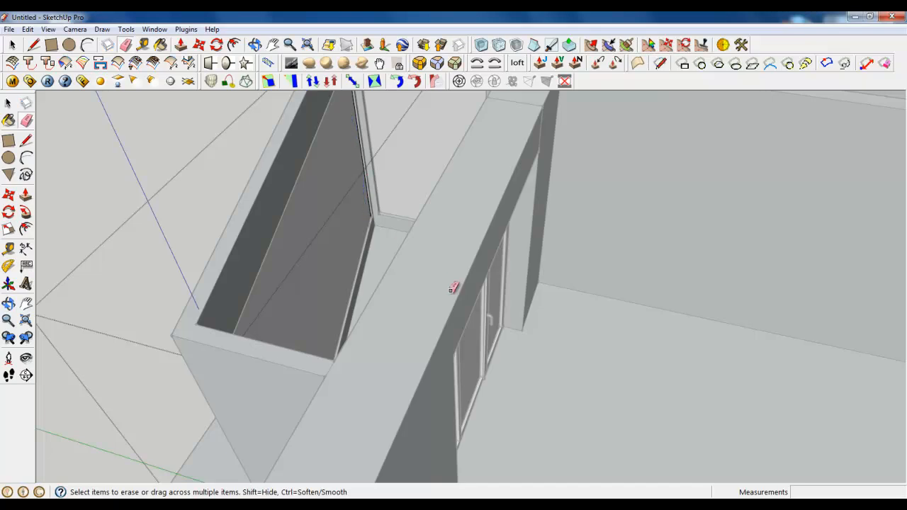
mouse_move(453, 287)
middle_mouse_down()
mouse_move(256, 360)
mouse_move(282, 293)
middle_mouse_up()
middle_click_drag(303, 331, 574, 264)
scroll(572, 266, "up", 1)
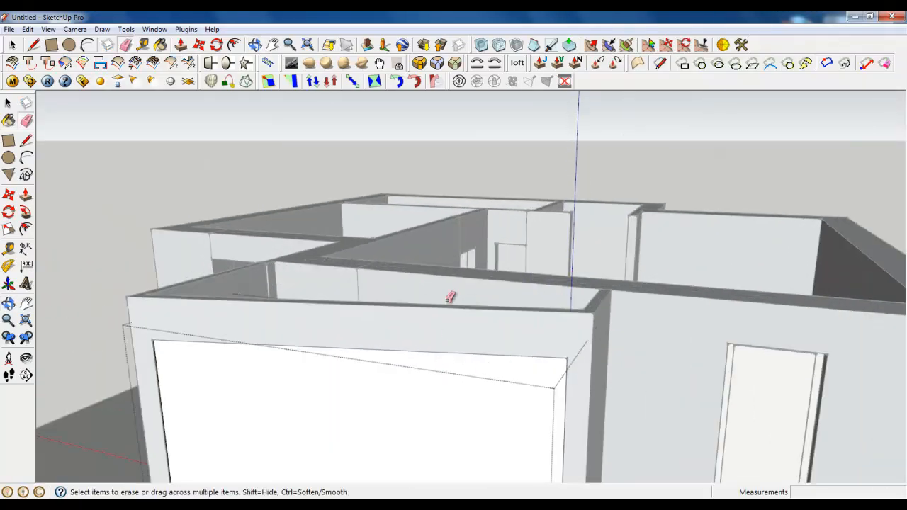
scroll(451, 207, "down", 3)
scroll(416, 365, "up", 2)
Inside the block's group, offset the outer face's outline inward by 60 mm to form the frame border.
left_click(234, 44)
scroll(273, 285, "up", 3)
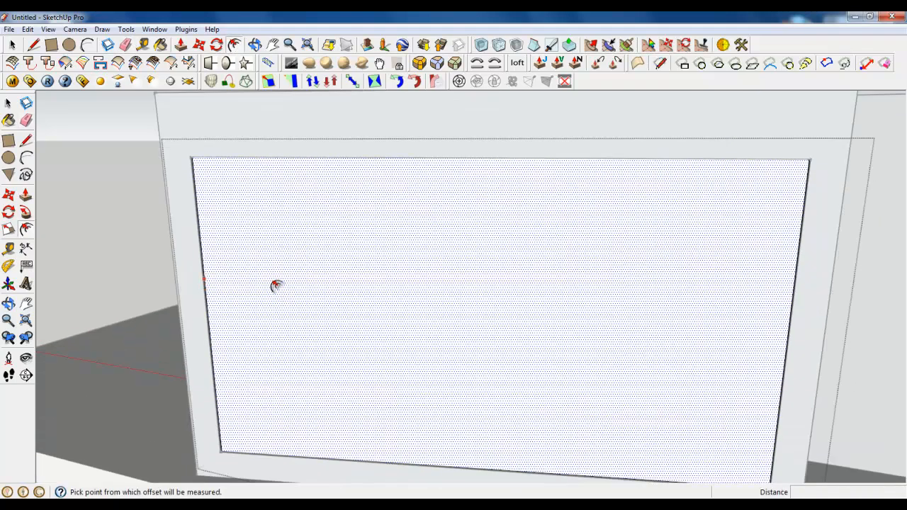
left_click(204, 277)
type("60")
key("Return")
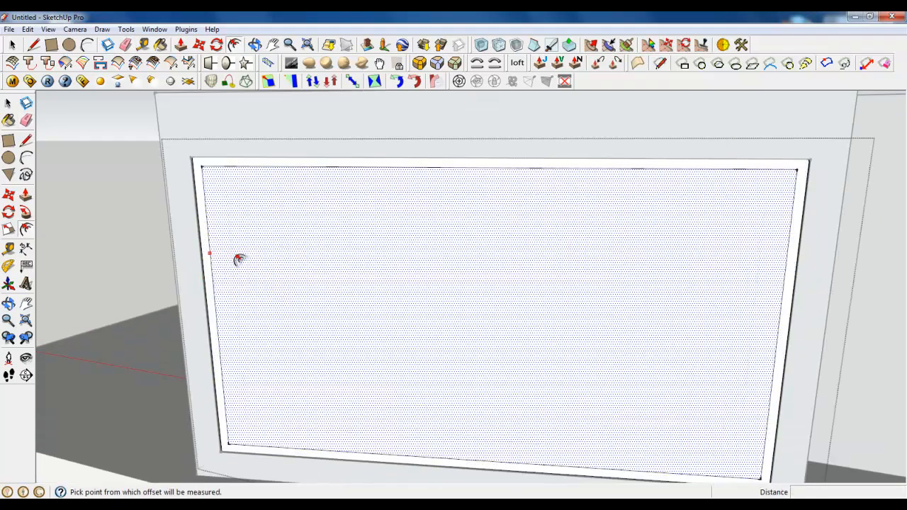
Push the face inside the border back about 61 mm through the block to cut out the frame's opening.
left_click(270, 390)
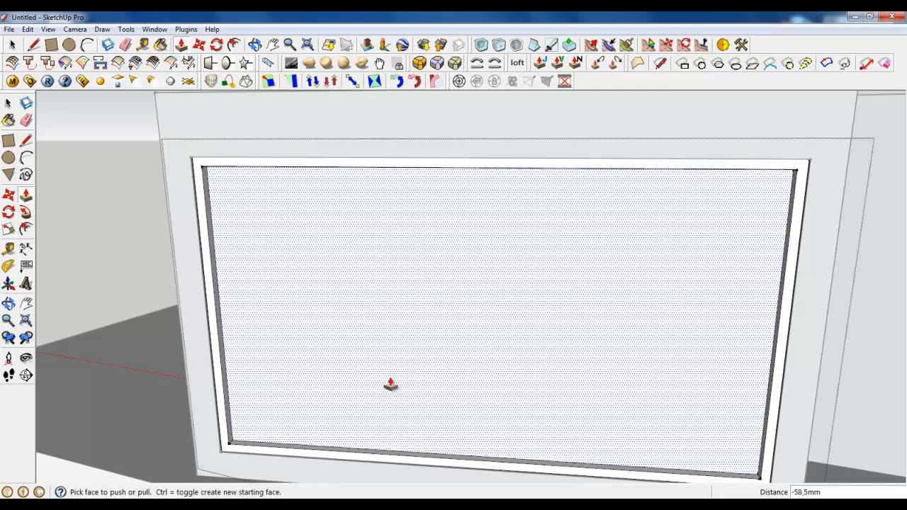
left_click(340, 416)
left_click(494, 349)
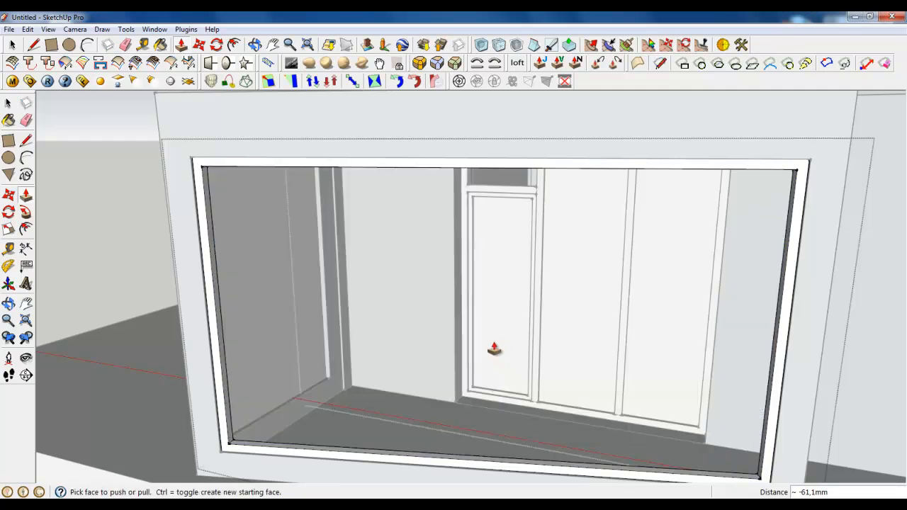
Divide the lower inner front edge of the frame into equal segments.
scroll(494, 348, "down", 6)
middle_click_drag(494, 348, 320, 452)
scroll(320, 452, "down", 1)
left_click(12, 45)
scroll(52, 110, "up", 1)
scroll(383, 425, "up", 5)
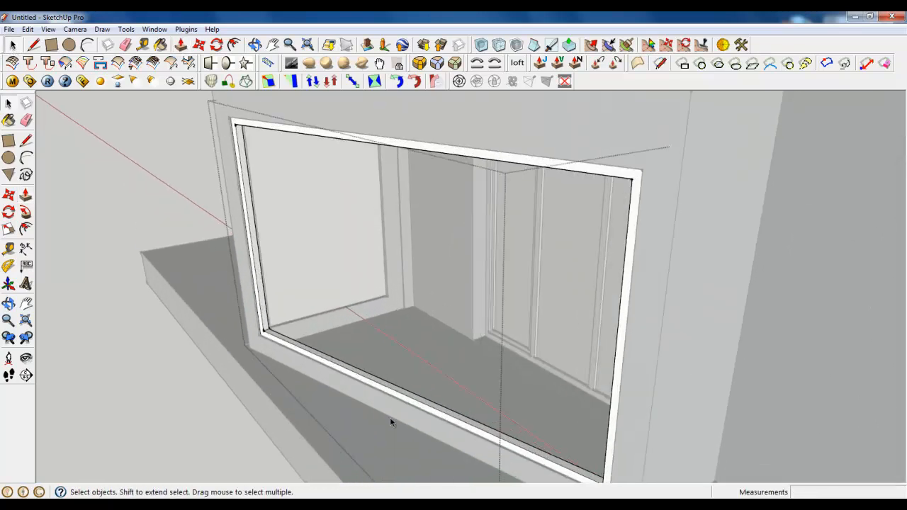
scroll(390, 422, "up", 3)
right_click(393, 373)
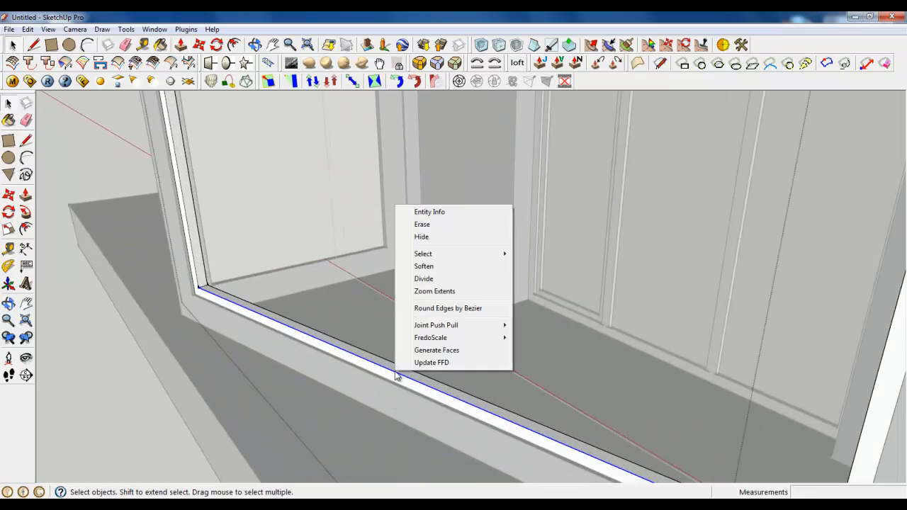
left_click(423, 280)
scroll(315, 346, "down", 3)
left_click(303, 337)
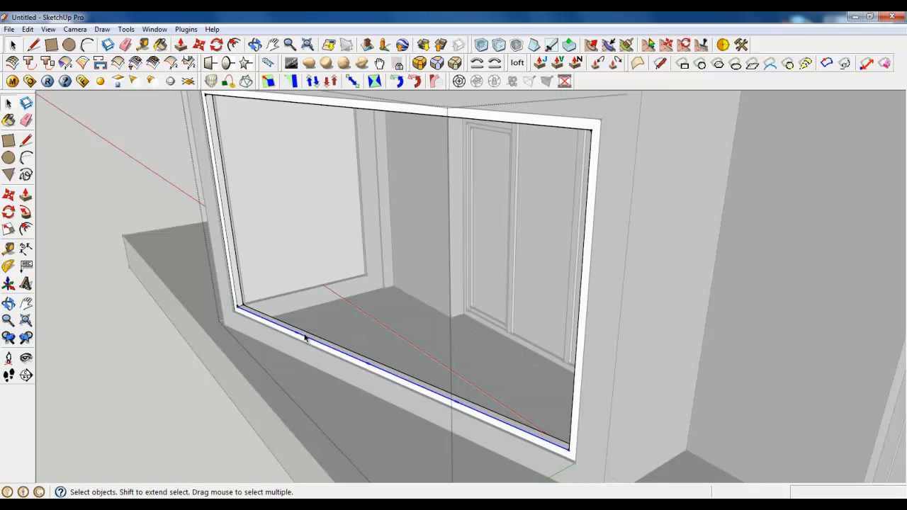
Copy the frame's left inner side face along the bottom edge to the first division point.
scroll(282, 331, "up", 5)
left_click(258, 316)
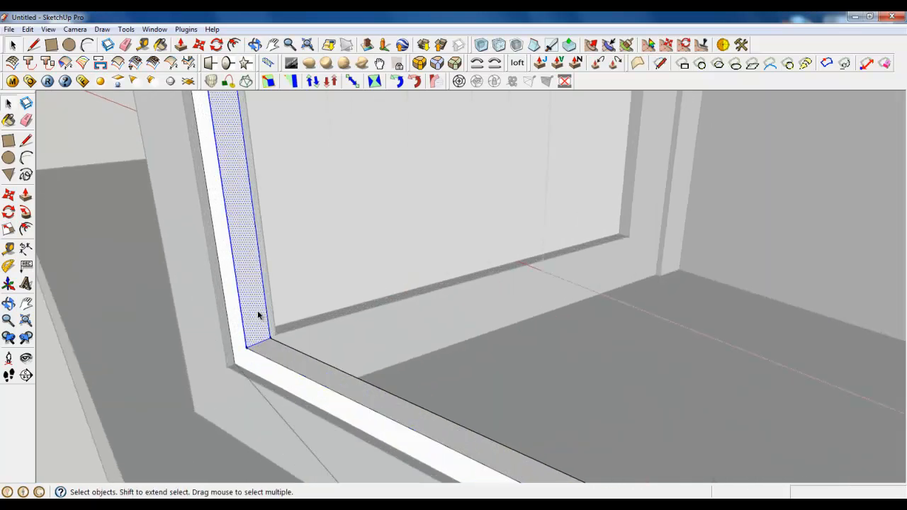
key("m")
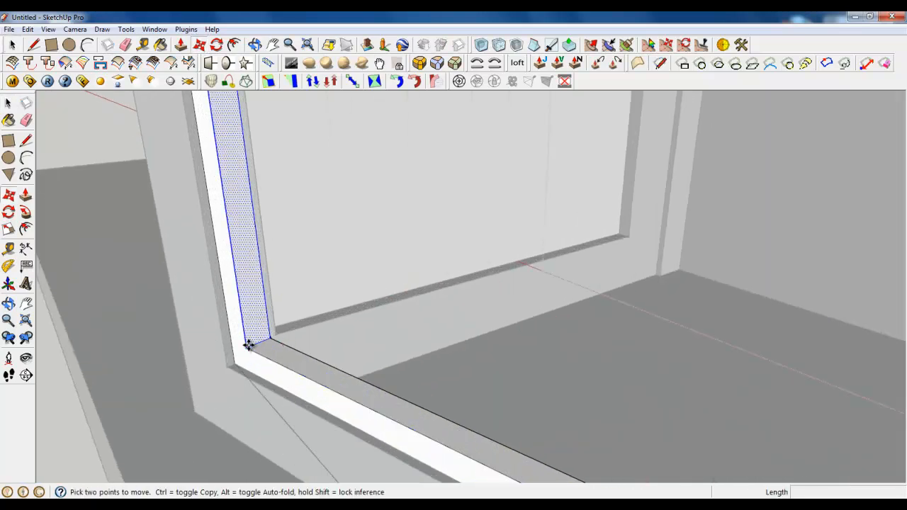
left_click(249, 345)
key("ctrl")
scroll(225, 260, "down", 2)
left_click(412, 387)
scroll(319, 326, "down", 4)
scroll(546, 460, "up", 2)
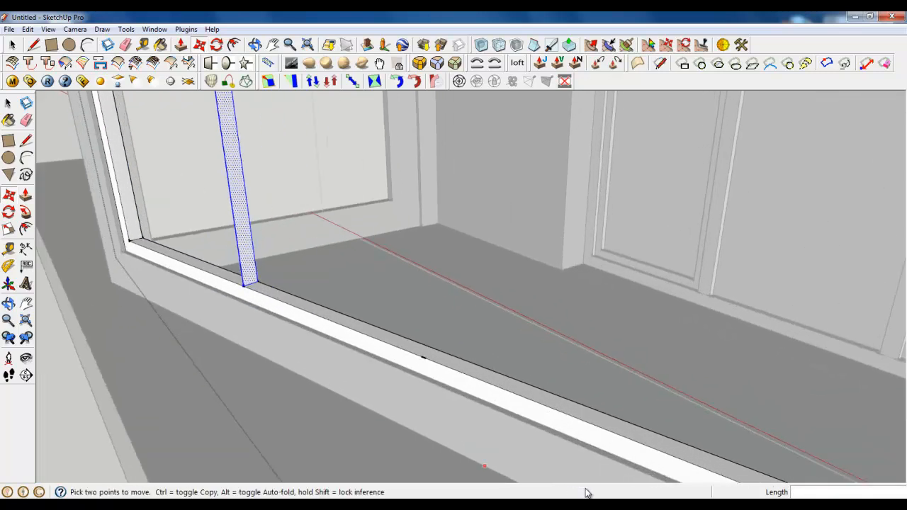
Copy the side face from the first division point to the remaining two points along the frame's bottom edge.
scroll(217, 275, "down", 1)
left_click(220, 276)
left_click(410, 345)
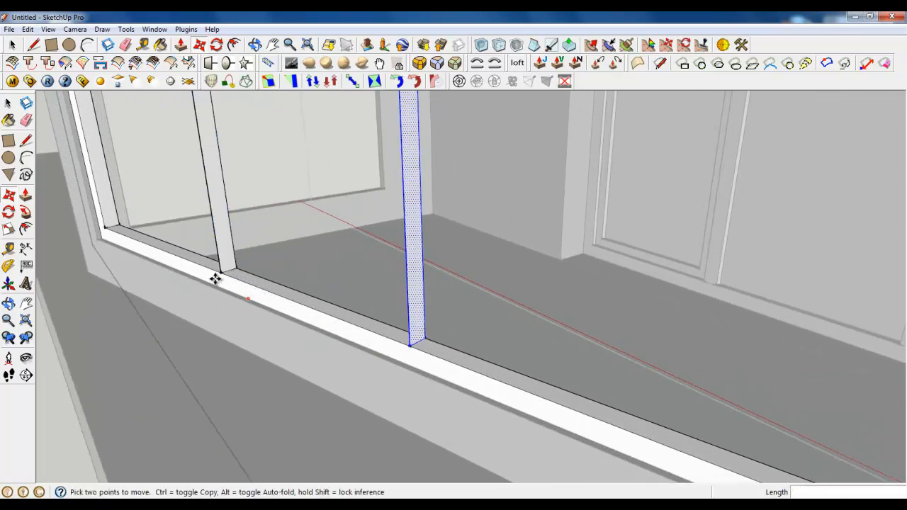
scroll(216, 279, "down", 3)
scroll(517, 396, "up", 2)
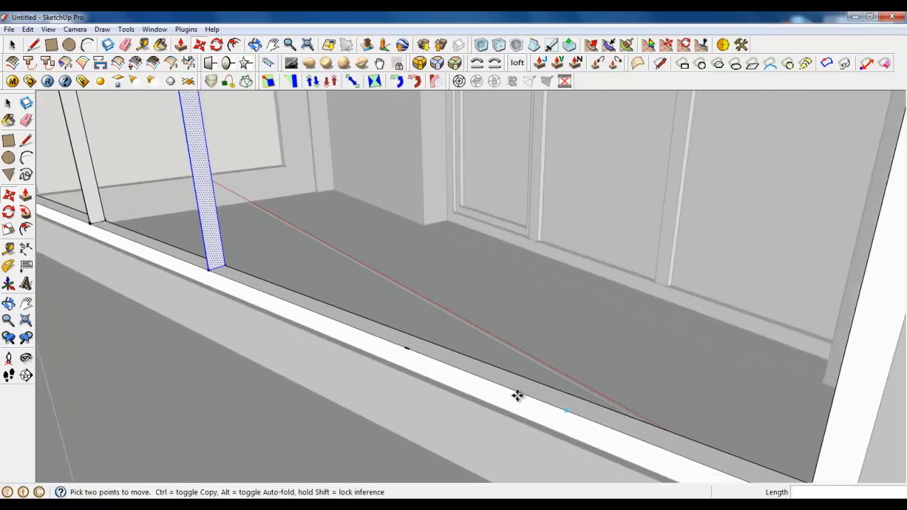
left_click(205, 270)
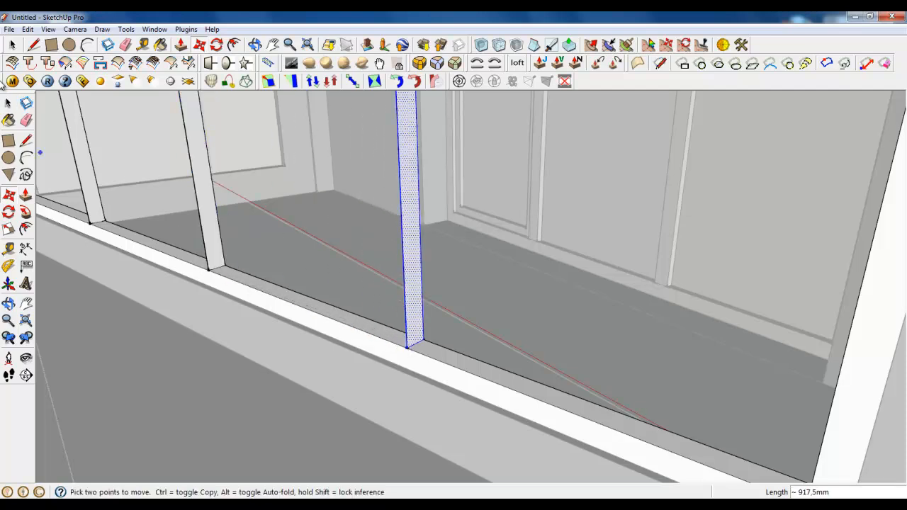
Push/Pull each of the three copied faces about 60 mm sideways to form the frame's vertical mullions.
left_click(15, 46)
left_click(180, 46)
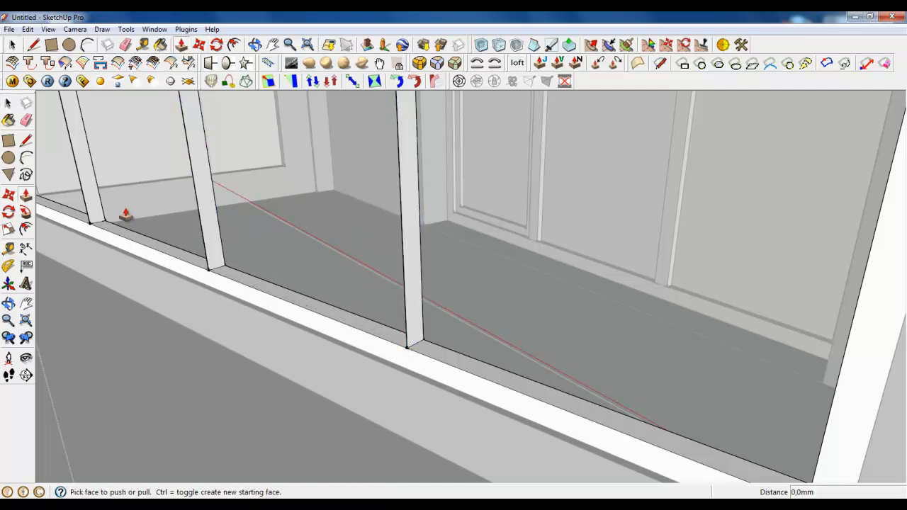
left_click(92, 210)
left_click(107, 221)
left_click(215, 272)
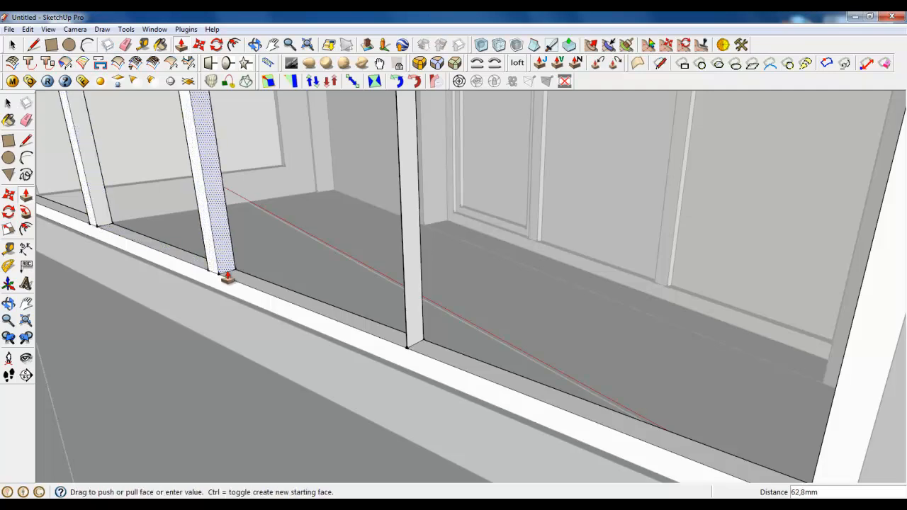
left_click(229, 278)
left_click(424, 349)
left_click(430, 353)
Draw a 1980 mm vertical line up the mid-depth of the frame's right inner side, from bottom to top.
scroll(480, 415, "down", 5)
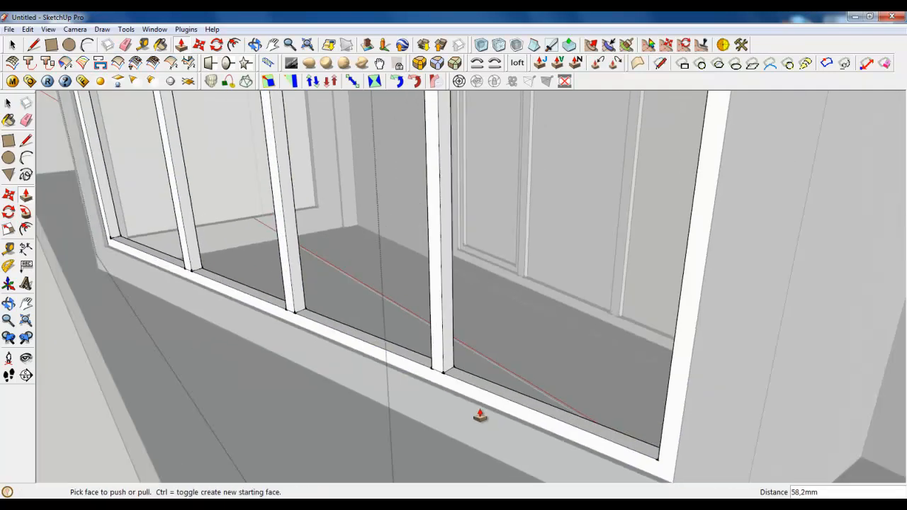
middle_click_drag(443, 415, 496, 397)
scroll(541, 375, "up", 1)
left_click(14, 45)
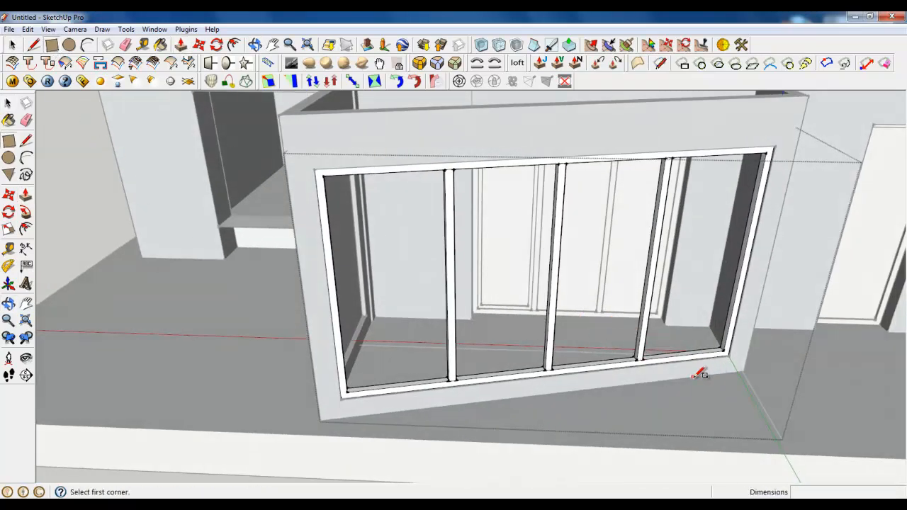
scroll(734, 351, "up", 6)
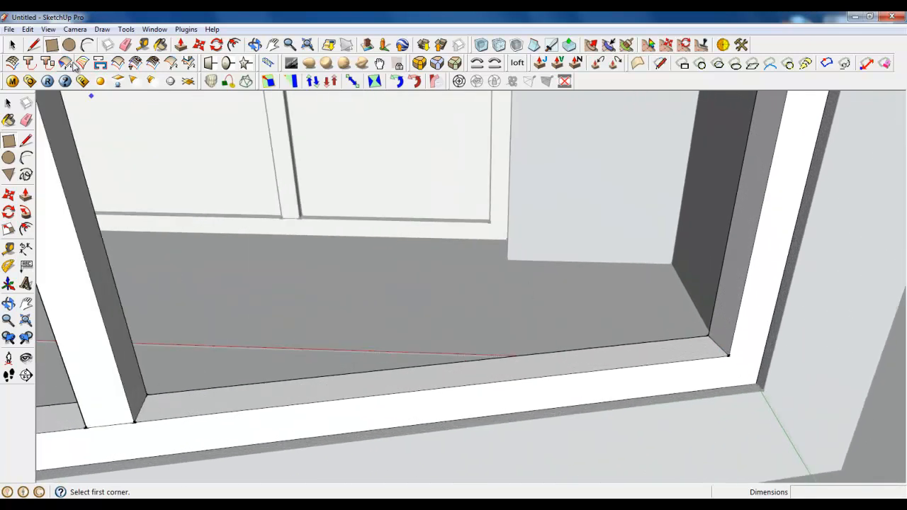
scroll(721, 339, "down", 10)
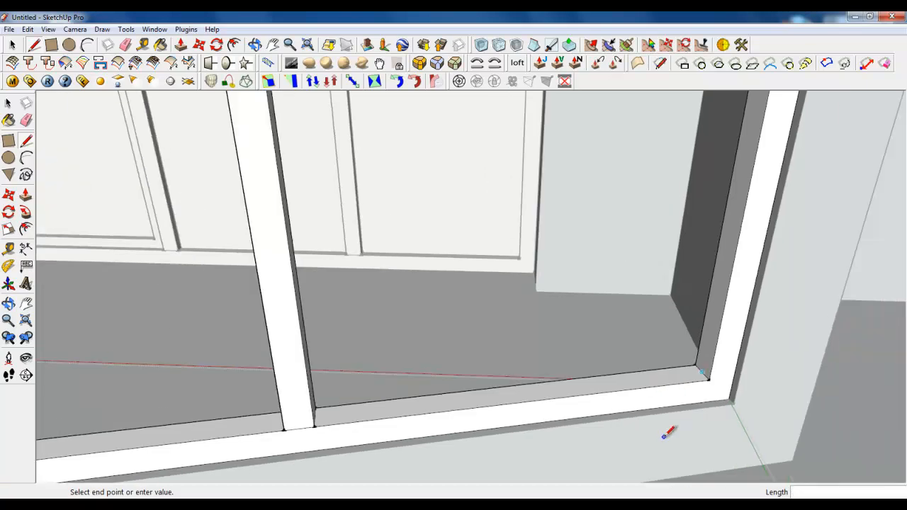
scroll(622, 278, "up", 2)
scroll(622, 278, "up", 6)
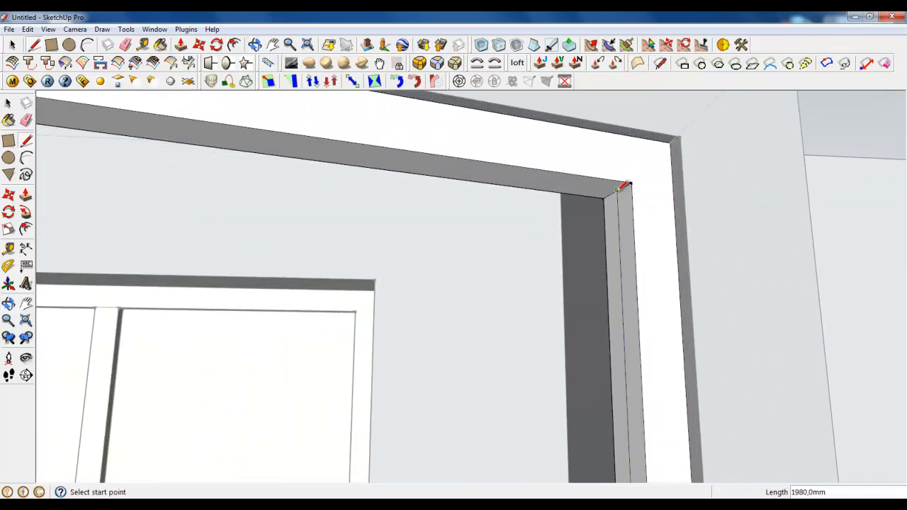
left_click(623, 185)
Continue the mid-depth outline across the top, down the left side and back along the bottom to close the glass face.
scroll(652, 324, "down", 10)
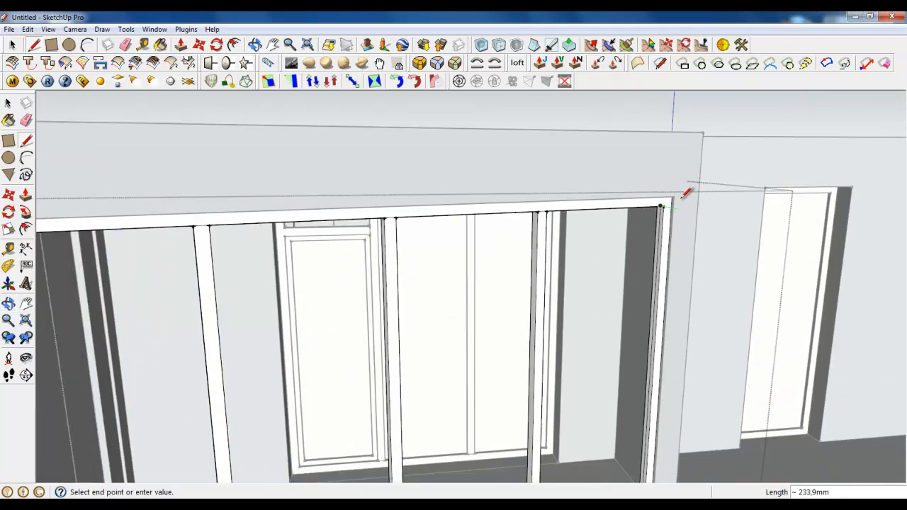
middle_click_drag(685, 191, 293, 178)
scroll(247, 203, "up", 8)
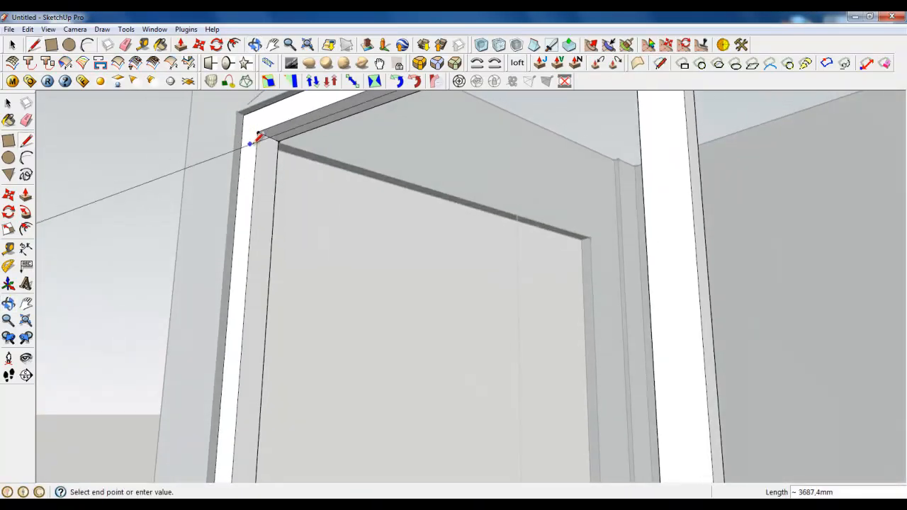
scroll(257, 137, "up", 2)
middle_click_drag(282, 130, 243, 172)
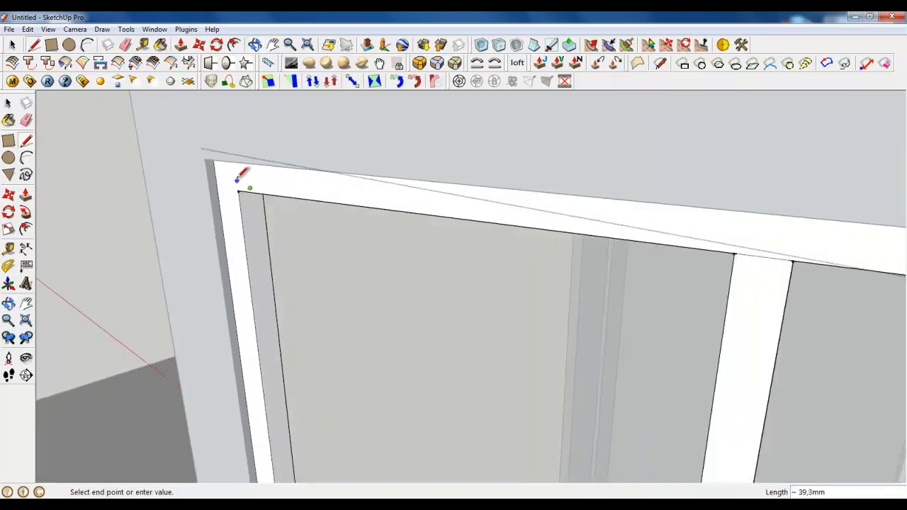
scroll(246, 149, "down", 5)
scroll(276, 410, "up", 6)
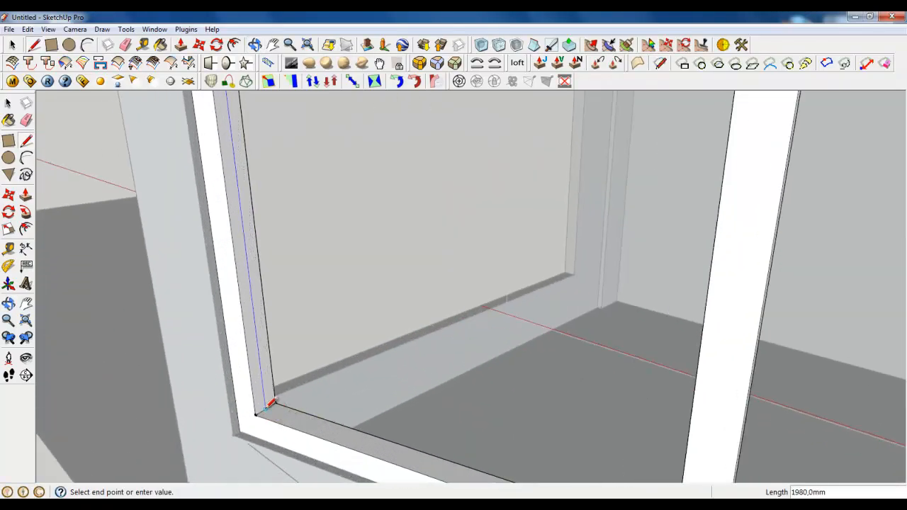
left_click(266, 409)
scroll(213, 291, "down", 5)
middle_click_drag(194, 249, 698, 354)
scroll(749, 320, "up", 5)
left_click(815, 283)
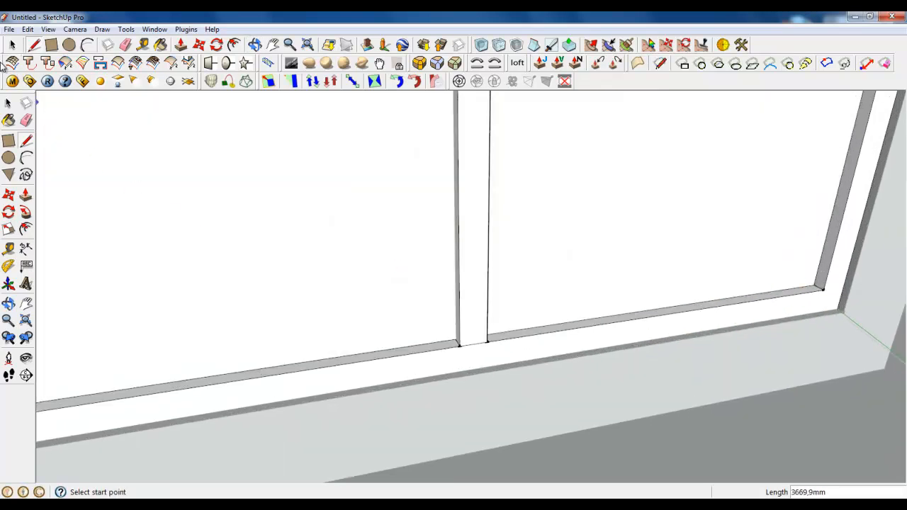
Make the glass face behind the mullions its own group.
key("space")
scroll(541, 280, "down", 10)
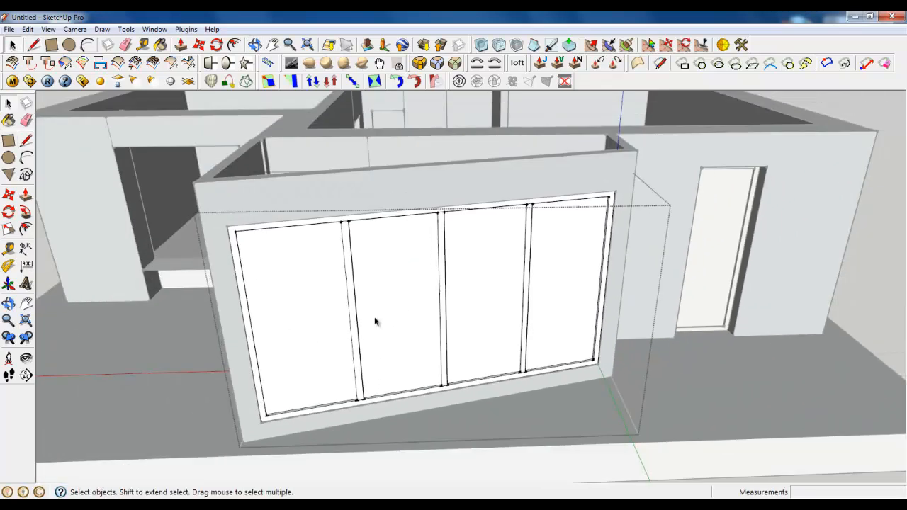
middle_click_drag(375, 321, 480, 240)
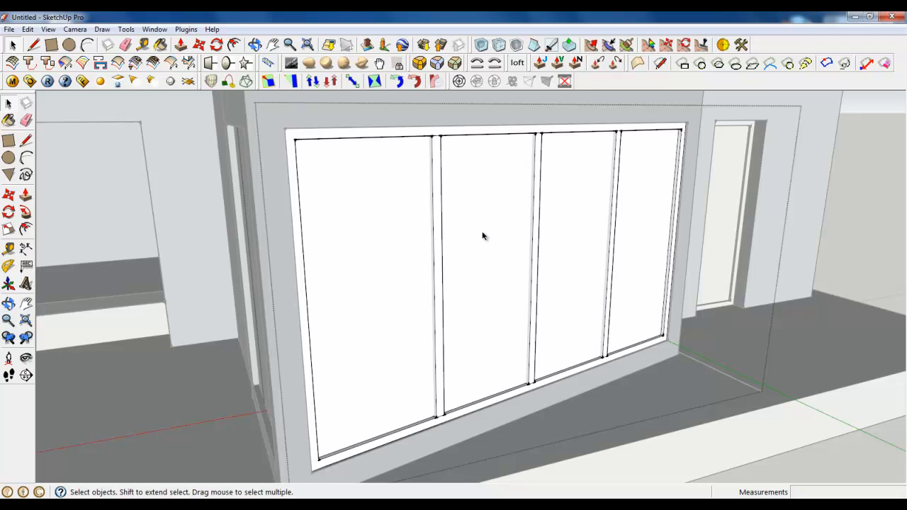
left_click(483, 236)
right_click(482, 236)
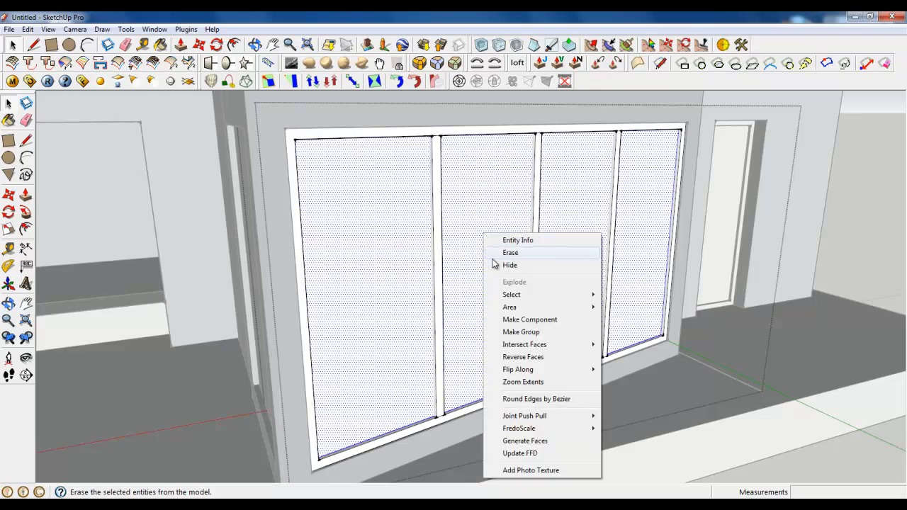
left_click(521, 332)
Inside the glass group, copy the pane face 3 mm toward the front of the frame.
scroll(638, 347, "up", 5)
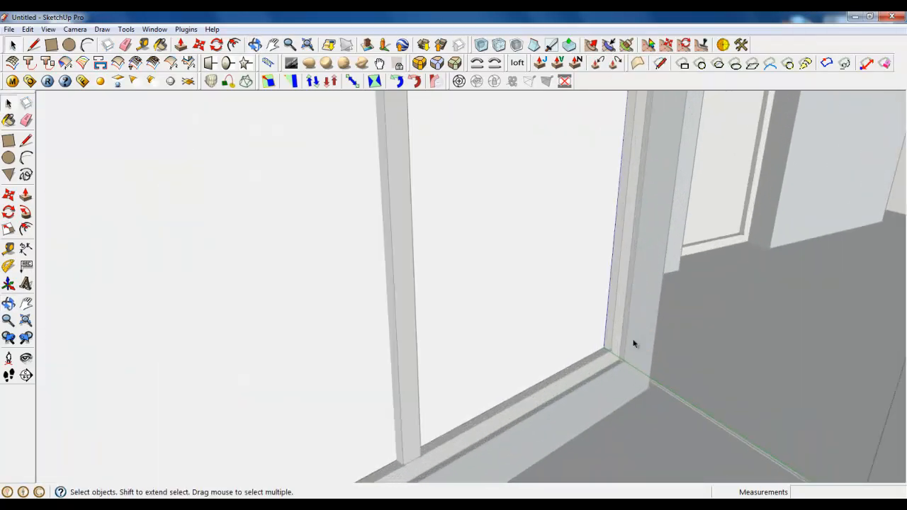
scroll(624, 348, "up", 2)
left_click(521, 315)
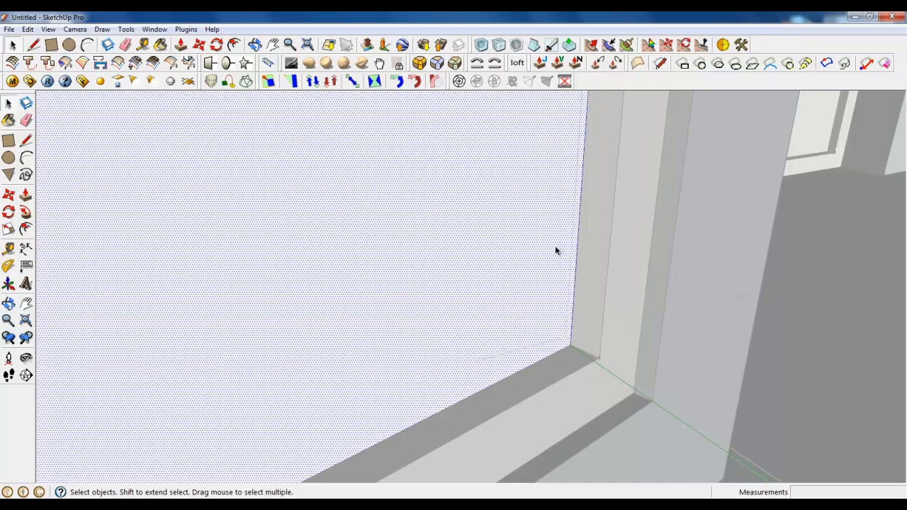
scroll(589, 400, "down", 2)
scroll(597, 355, "up", 4)
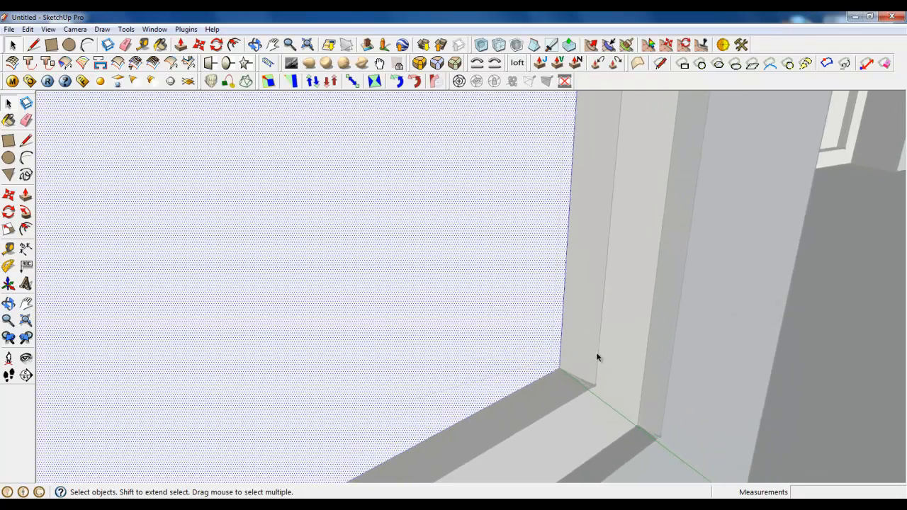
left_click(199, 45)
scroll(626, 419, "down", 3)
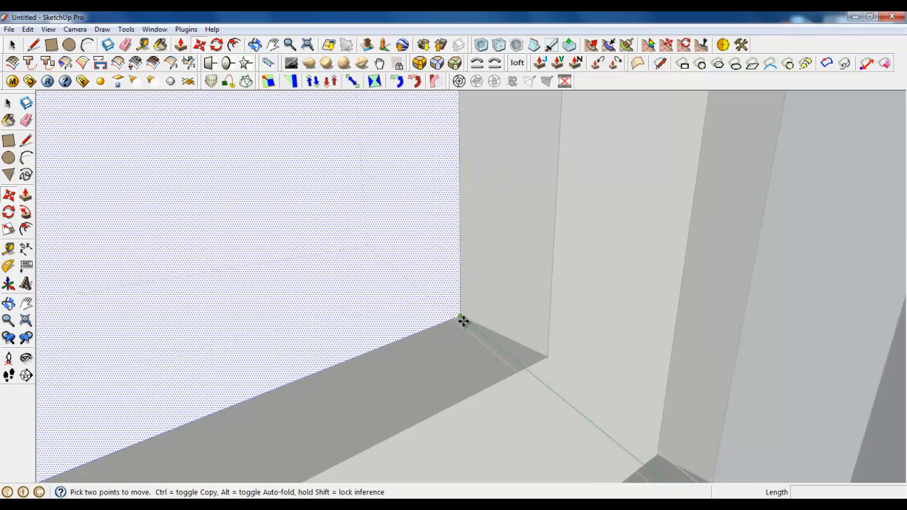
left_click(464, 319)
key("ctrl")
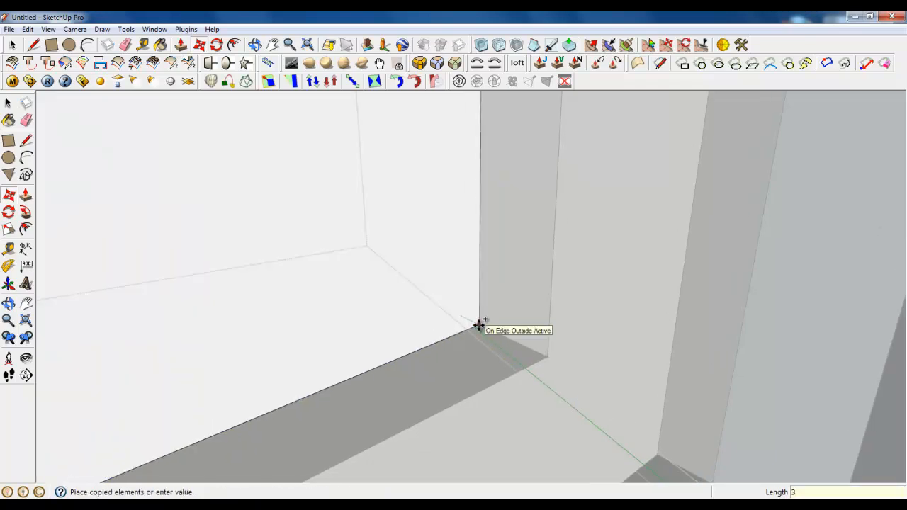
left_click(479, 324)
Close the glass pane's group and the surrounding frame's group.
left_click(13, 44)
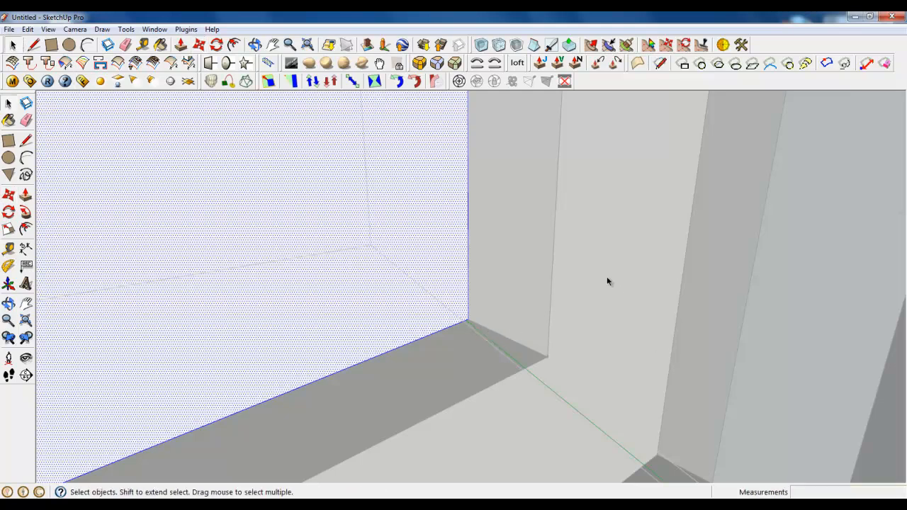
right_click(583, 260)
left_click(596, 268)
scroll(508, 389, "down", 3)
scroll(499, 391, "down", 10)
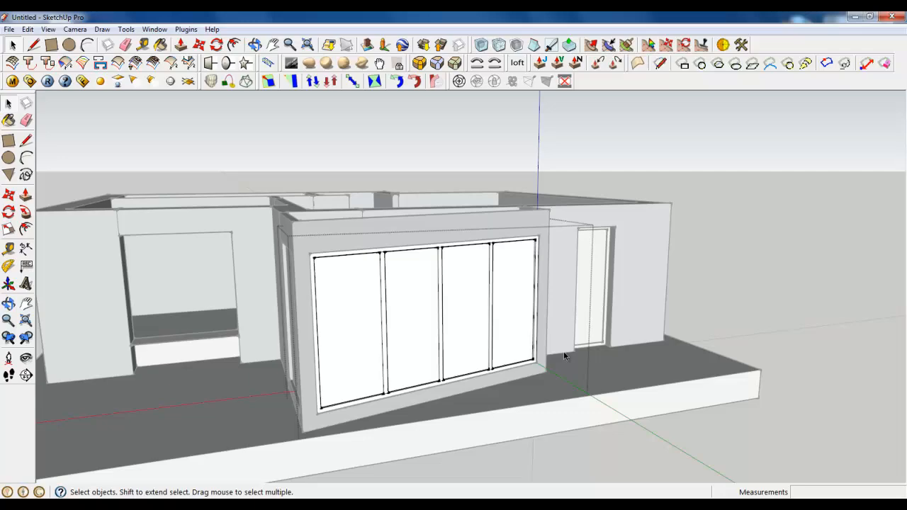
right_click(564, 354)
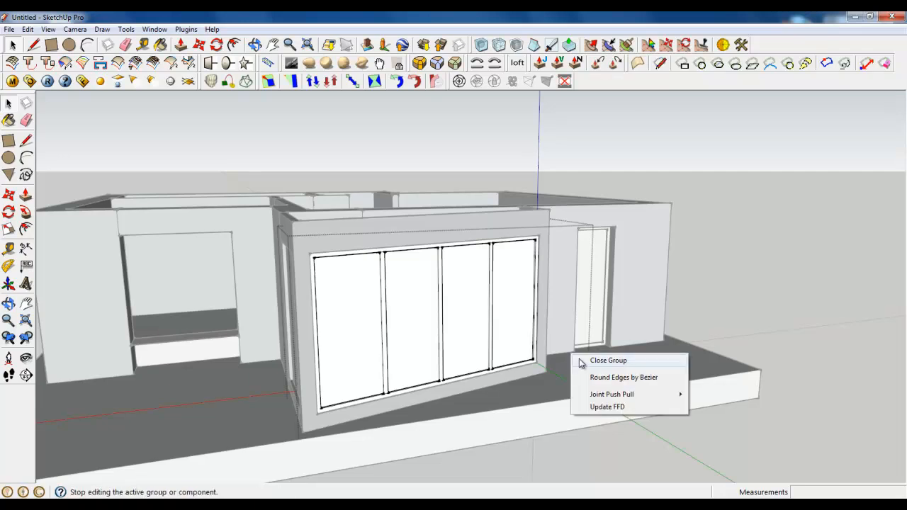
left_click(580, 361)
scroll(498, 327, "down", 3)
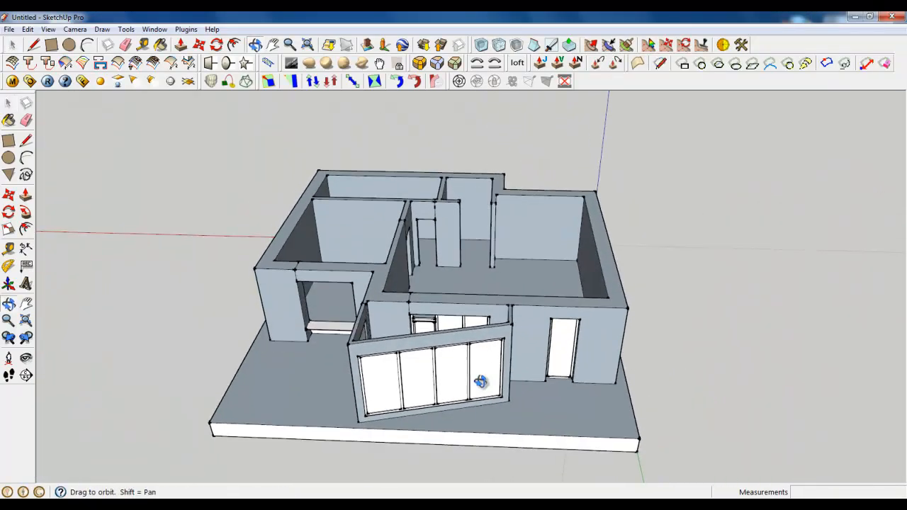
scroll(378, 367, "up", 3)
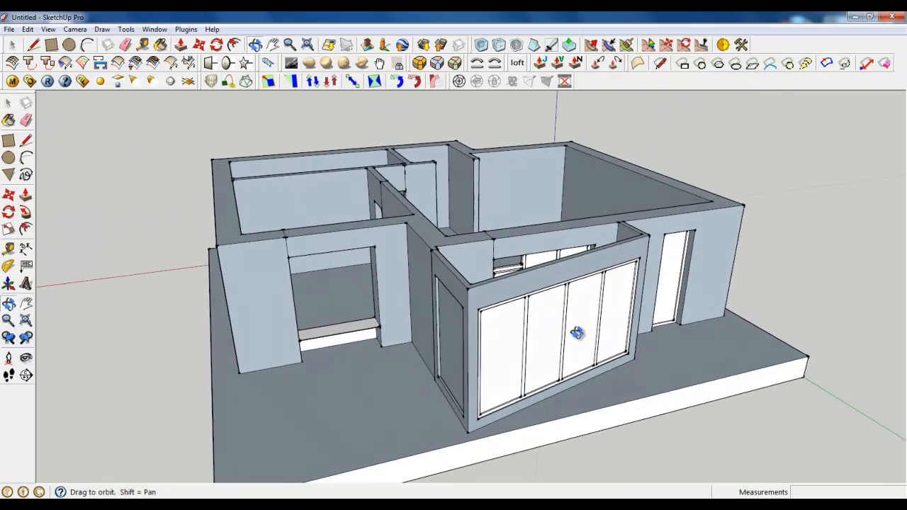